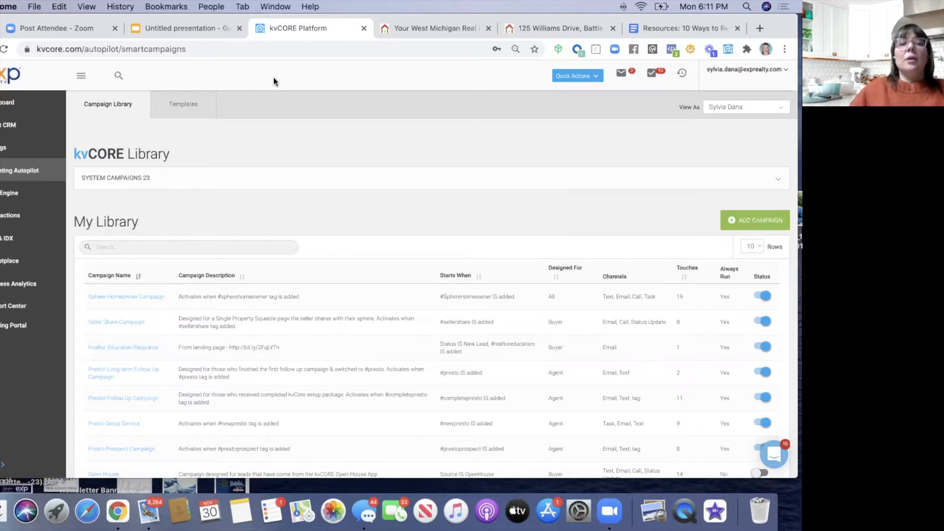
- In a new Chrome tab, go to the ThinkFuture Real Estate YouTube channel via the 'think' suggestion
click(758, 28)
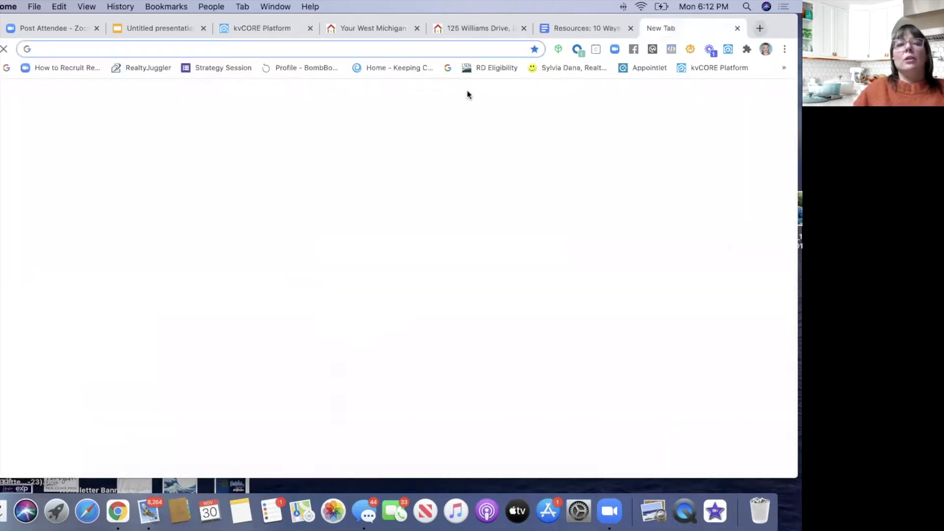
text(think)
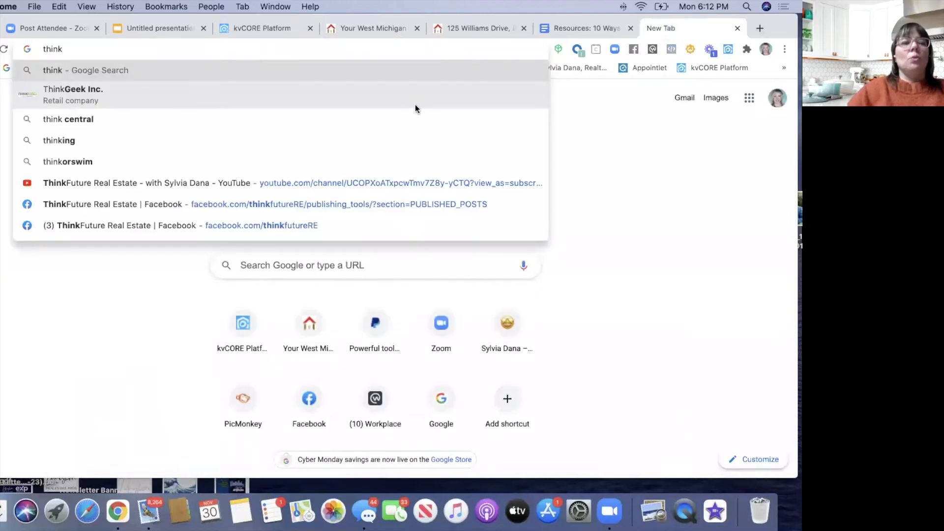
click(241, 184)
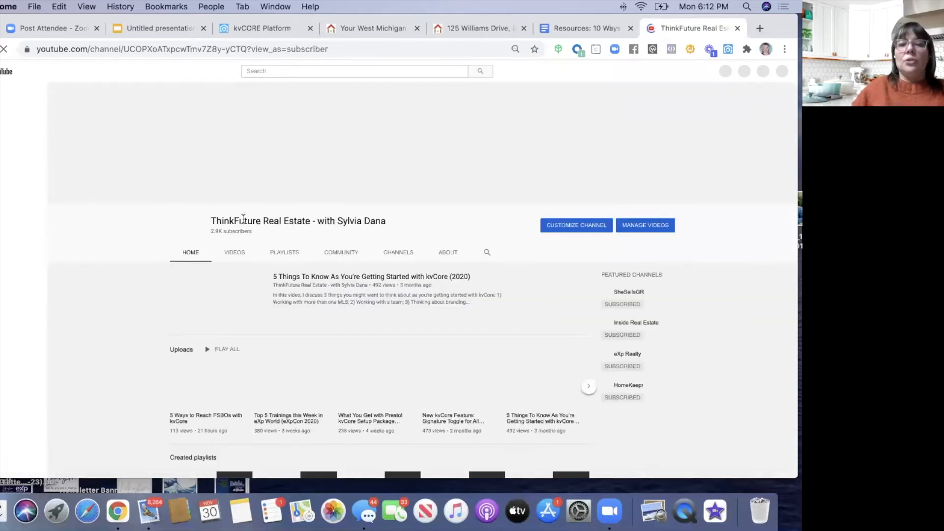
- Search the channel's videos for 'campaign' and scroll through the kvCore campaign tutorials
click(479, 253)
text(cam)
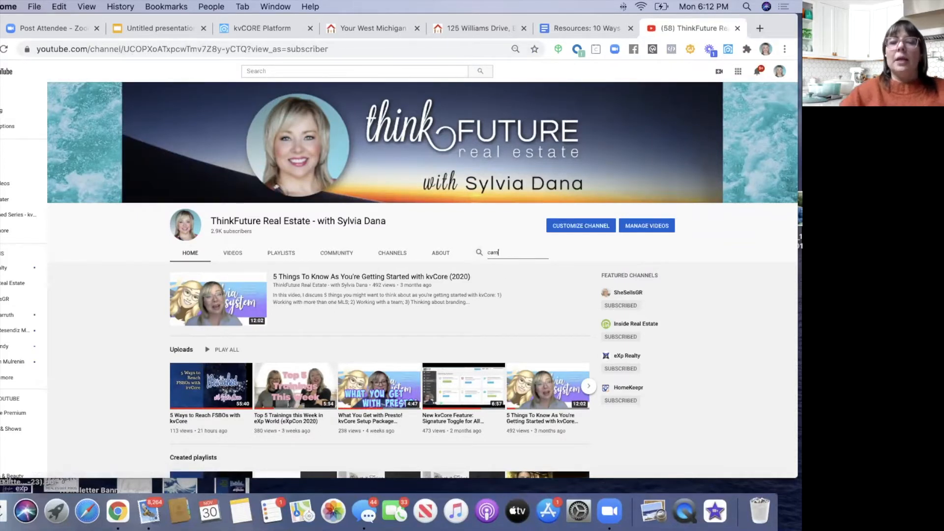
text(paign)
key(Return)
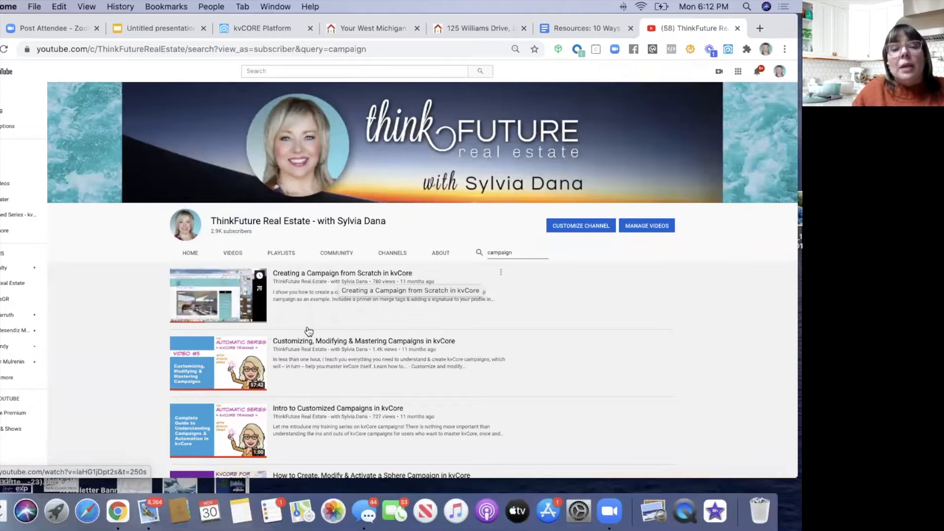
scroll(302, 295, down, 3)
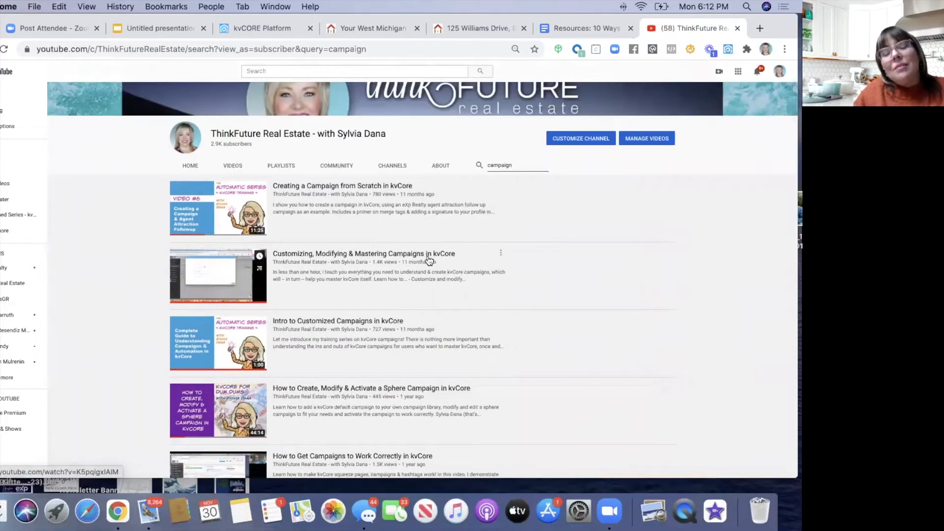
scroll(327, 295, down, 3)
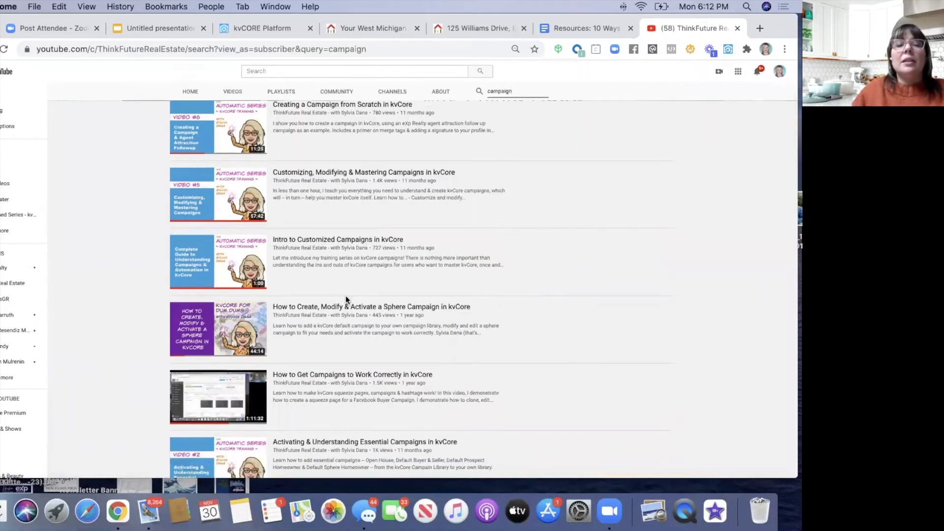
scroll(346, 296, down, 2)
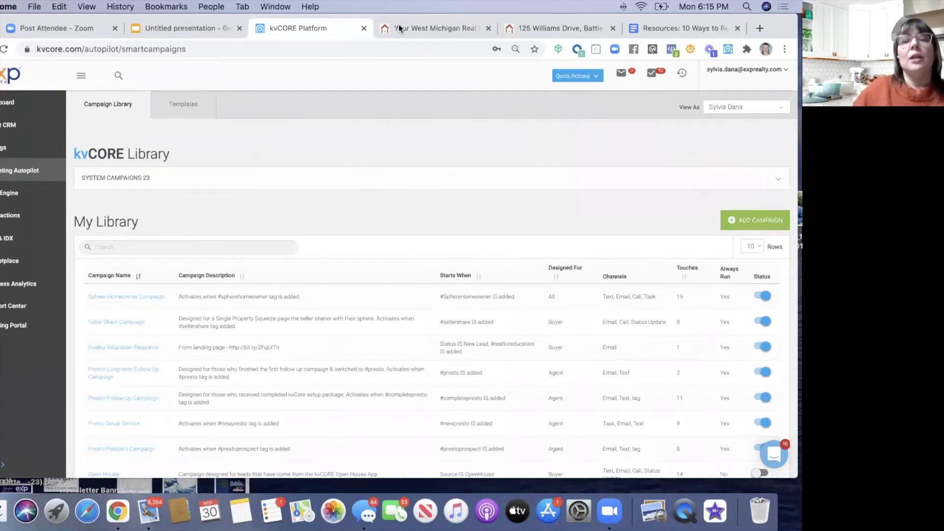
- Expand System Campaigns and open the Kunversion Default - Buyer campaign
click(116, 178)
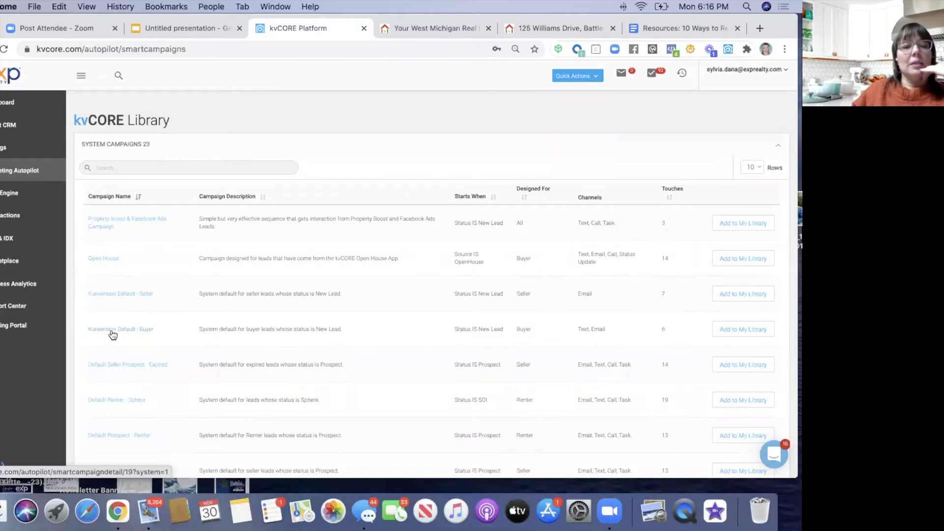
click(113, 329)
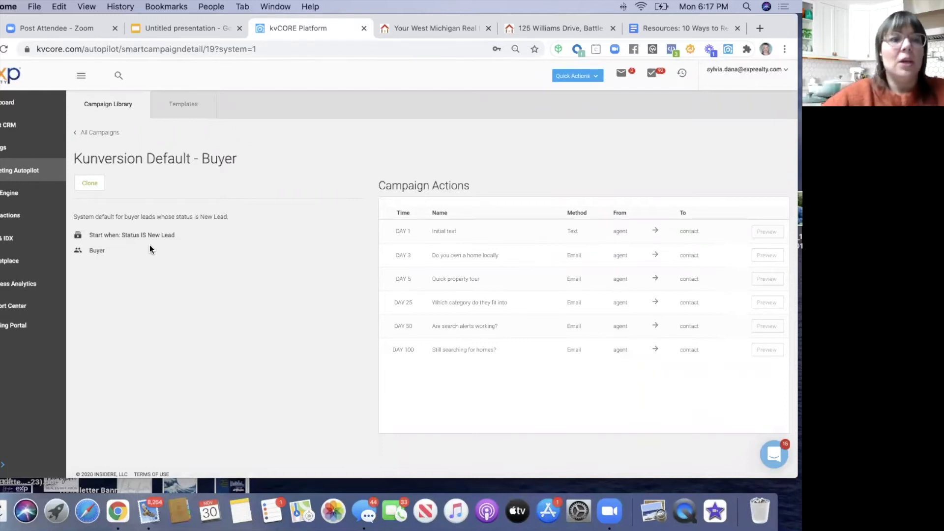
- Clone the campaign with New Lead trigger and Buyer audience, named 'Kunversion Default - Buyer (MODIFY)'
click(94, 184)
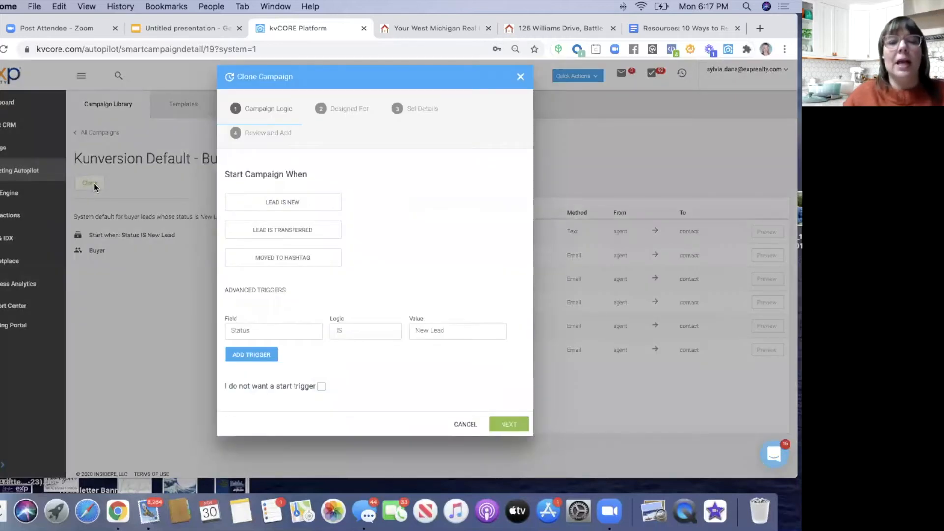
click(504, 425)
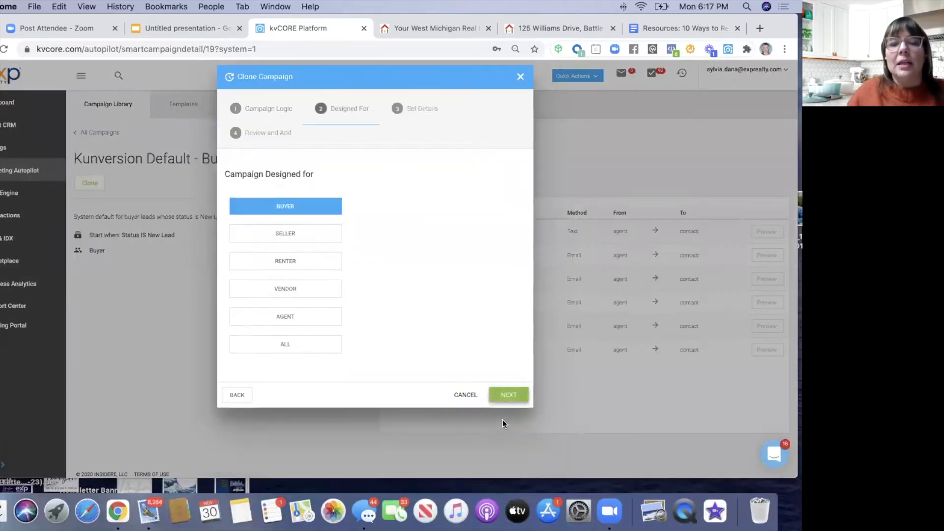
click(506, 400)
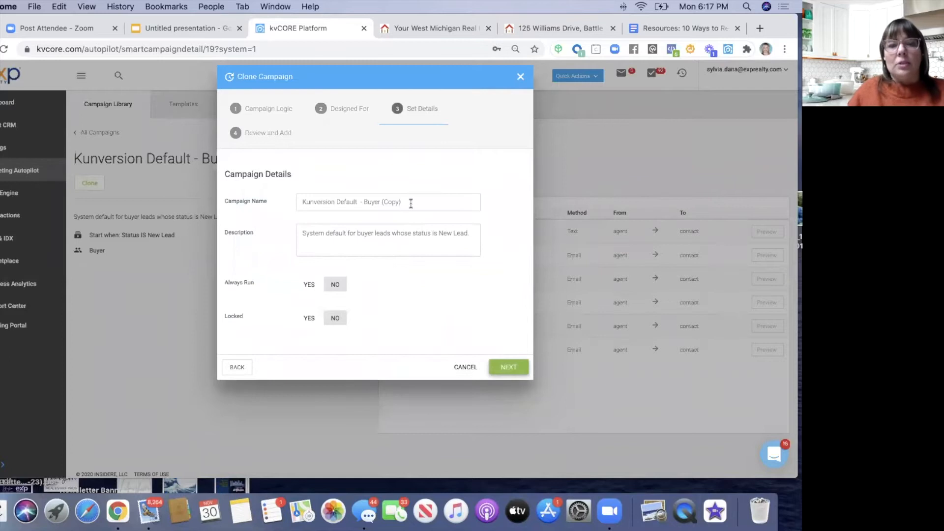
drag(408, 201, 382, 202)
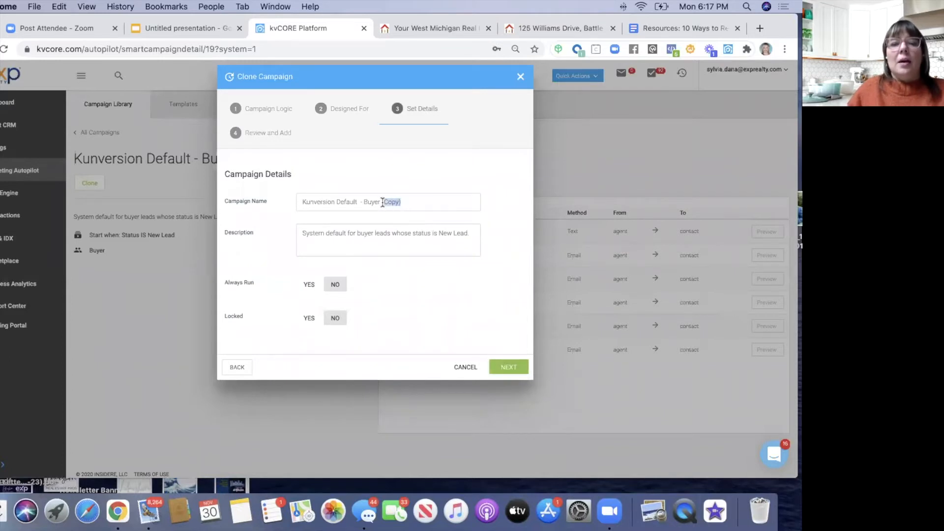
text((MODIFY)
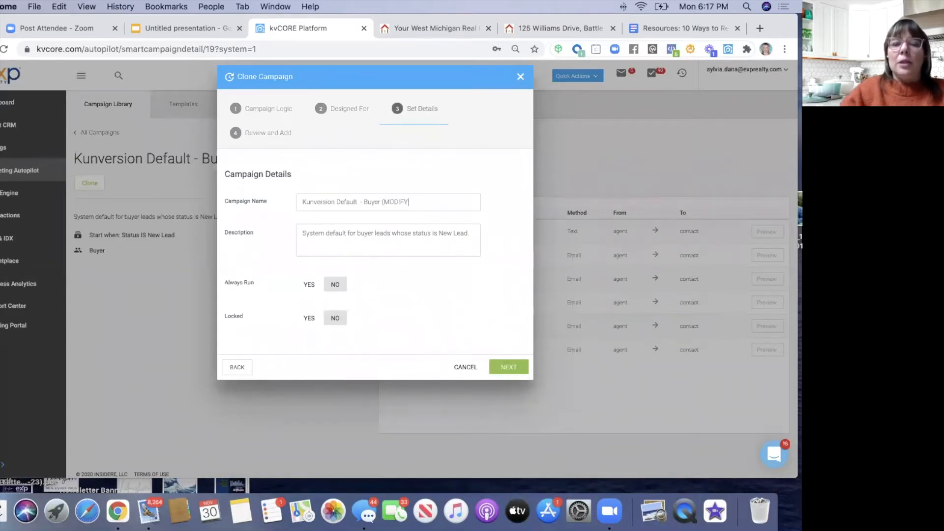
text())
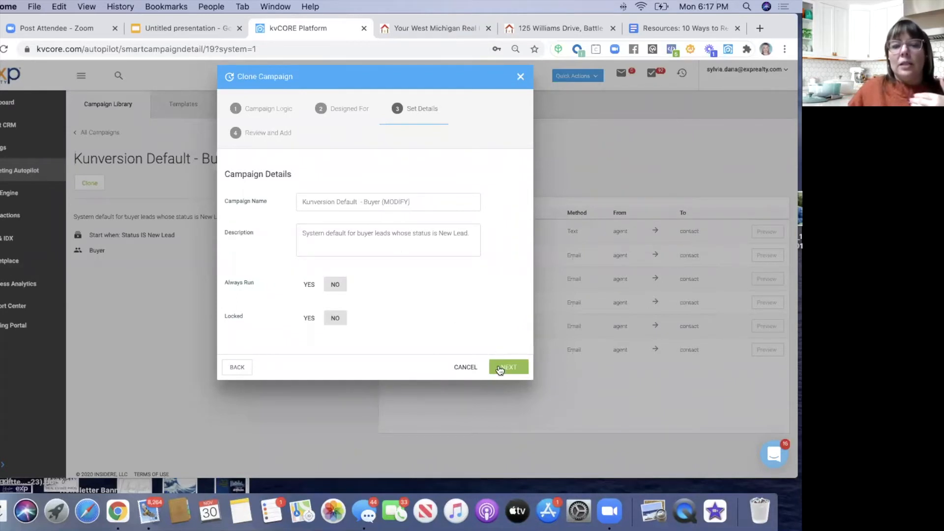
click(500, 369)
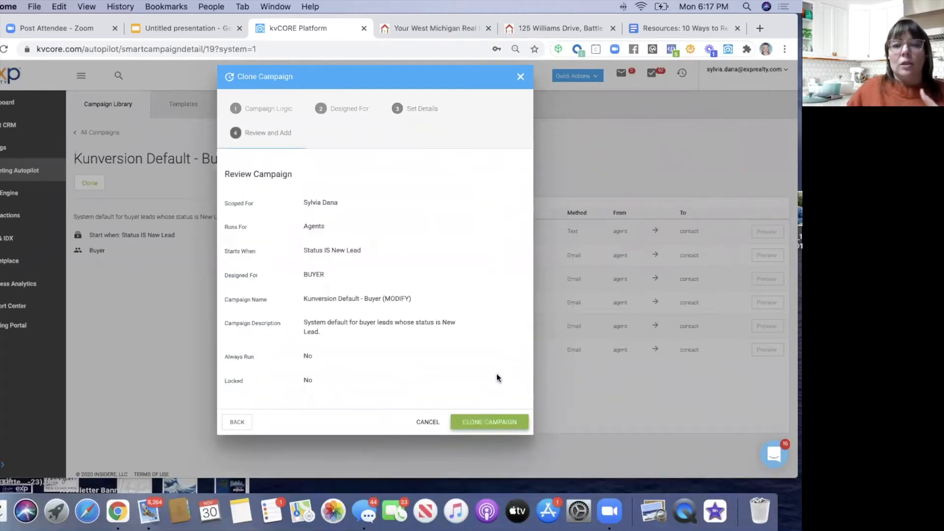
click(481, 423)
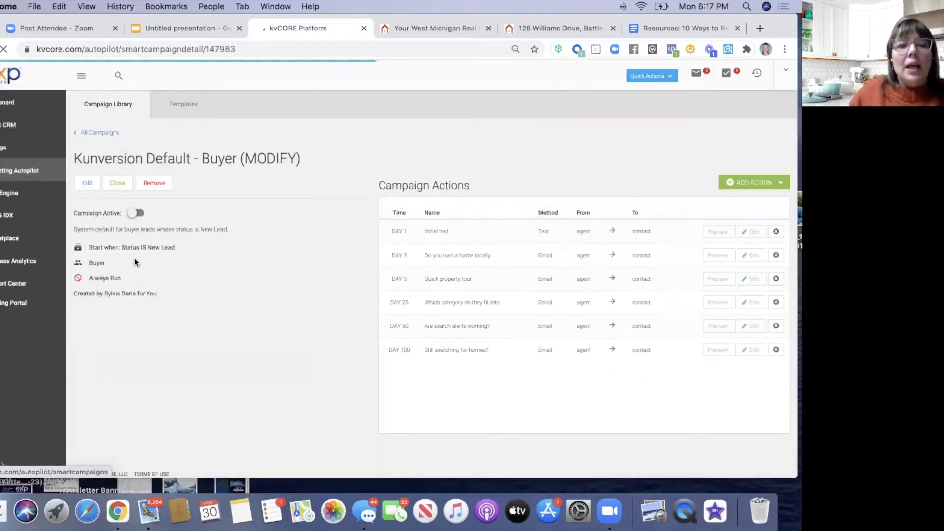
click(90, 131)
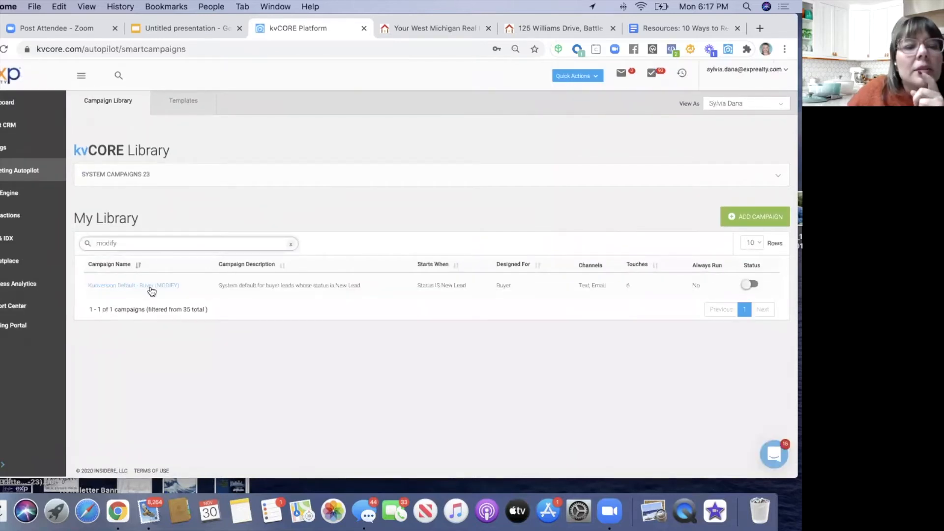
click(97, 288)
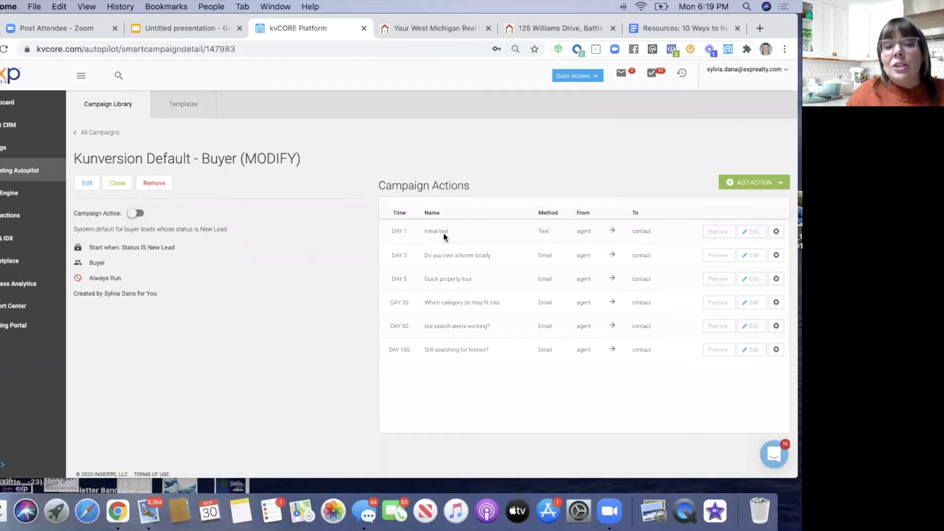
click(716, 231)
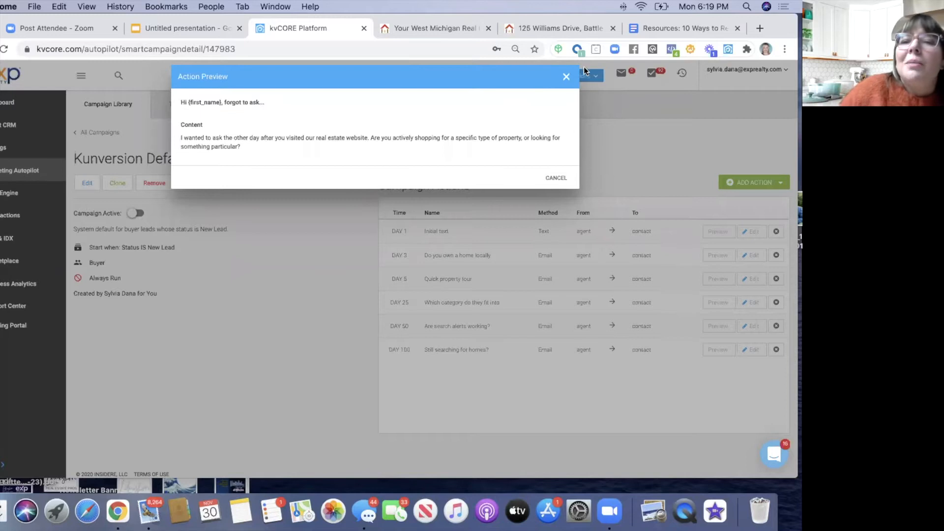
click(567, 77)
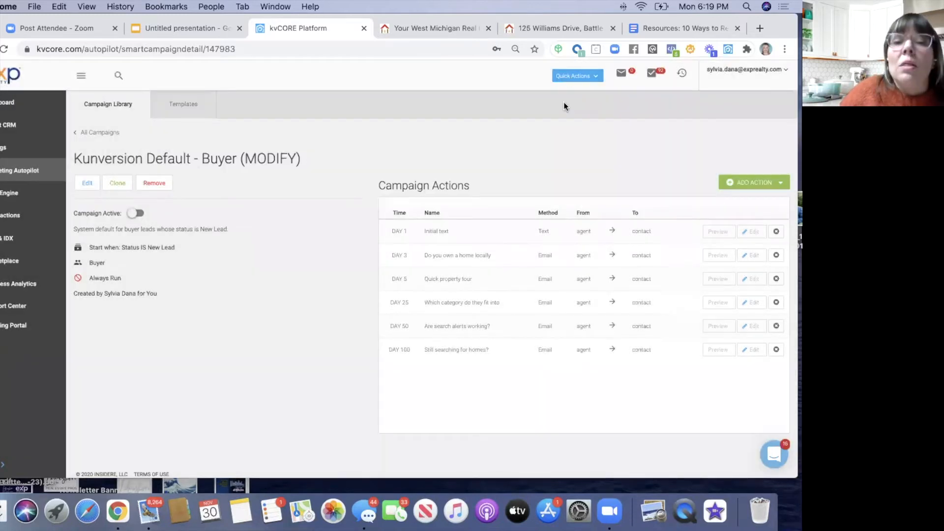
click(720, 256)
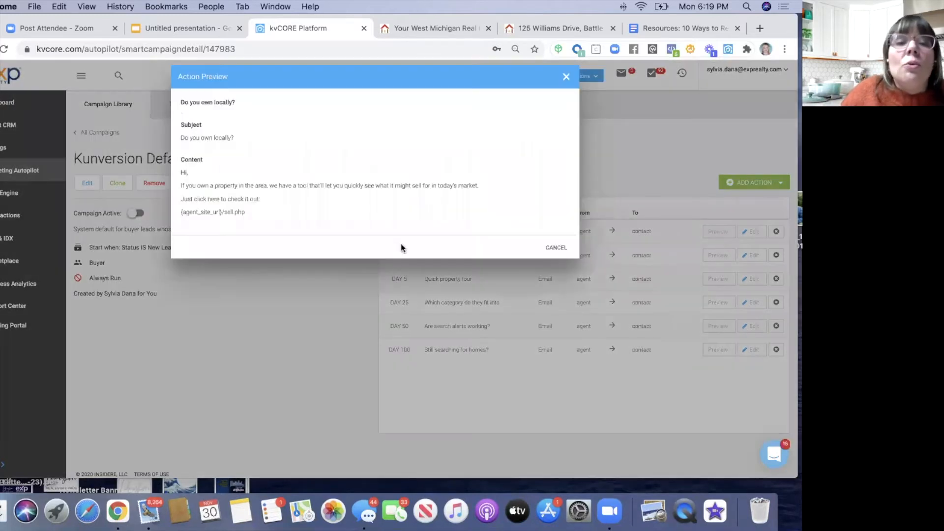
click(566, 78)
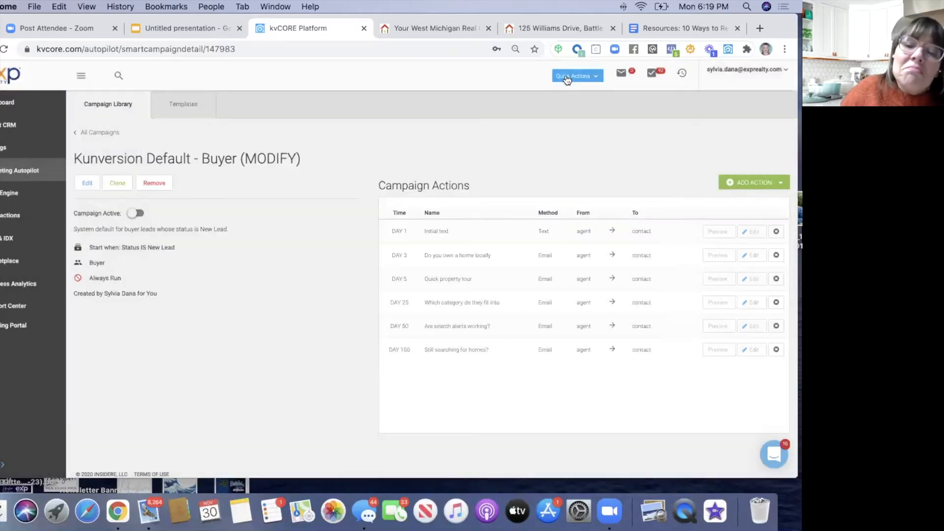
click(723, 280)
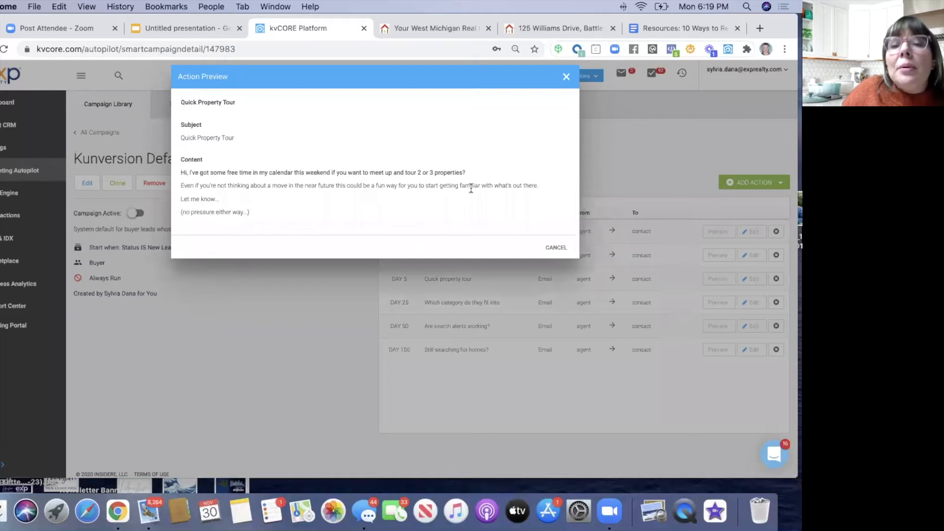
drag(189, 173, 472, 175)
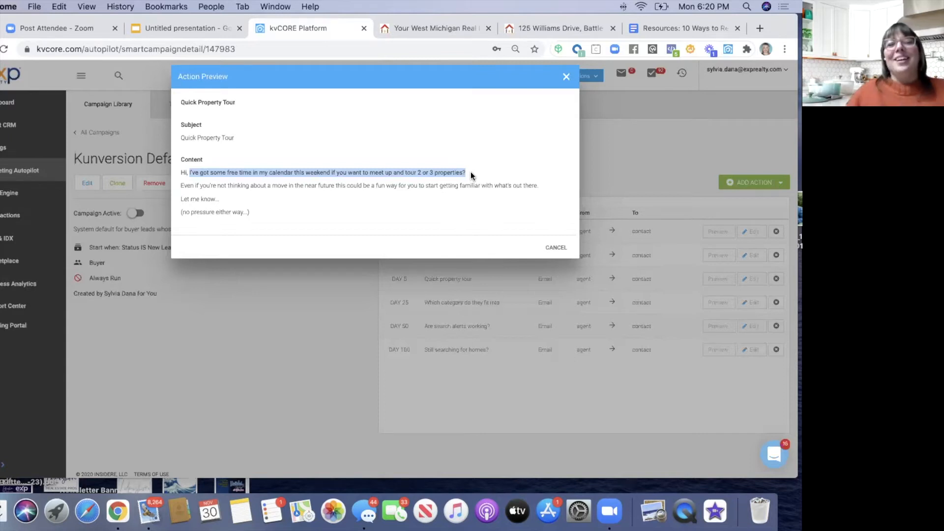
click(567, 77)
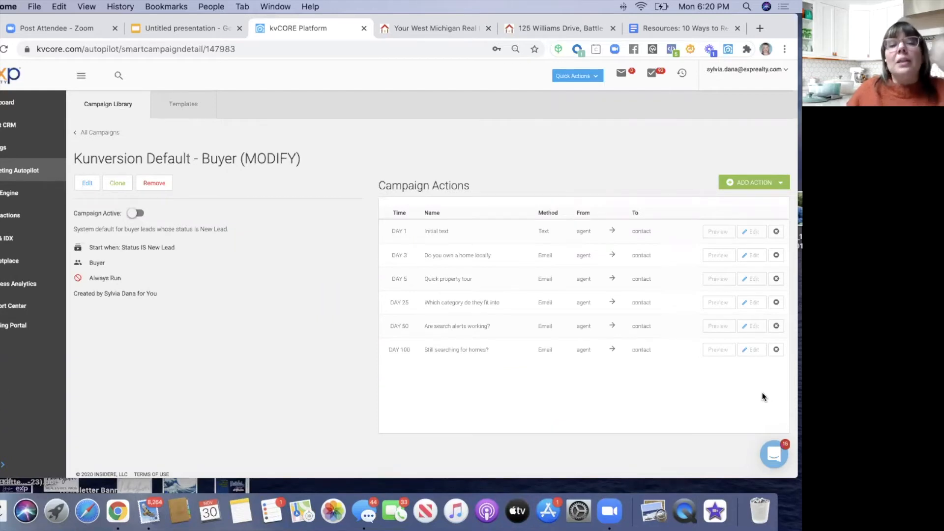
- Go to the Marketing Autopilot Templates page and open the ADD TEMPLATE type list
click(183, 104)
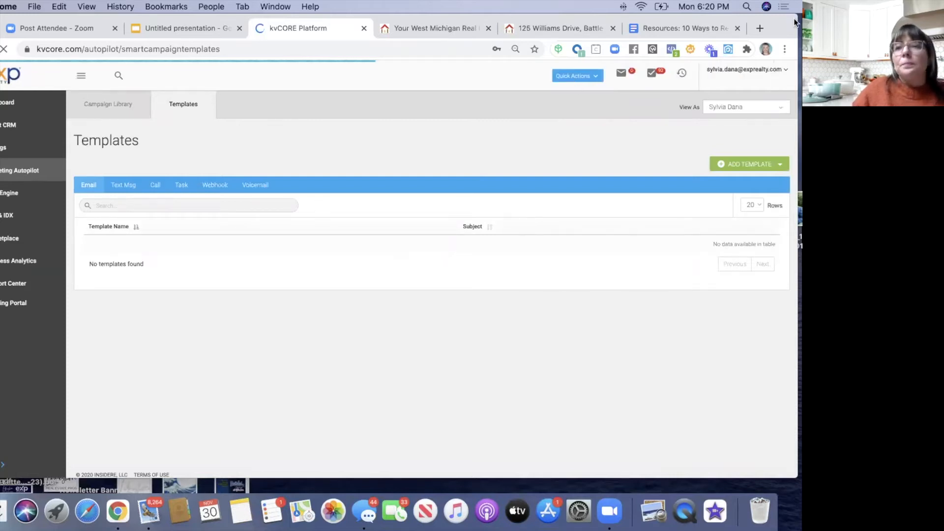
mouse_move(798, 15)
mouse_down()
mouse_move(777, 31)
mouse_move(802, 22)
mouse_up()
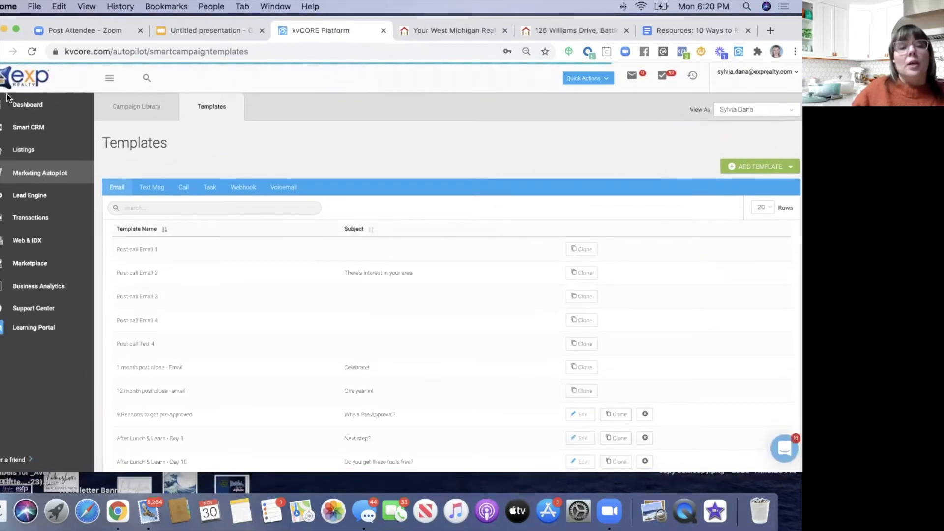
click(754, 171)
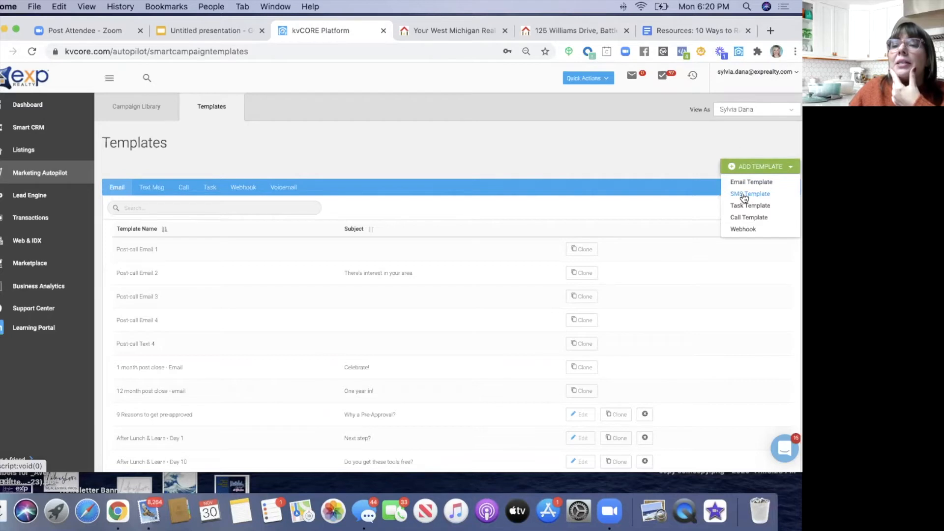
- Start a new SMS template named 'FB Buyer Text #1 (test)'
click(744, 194)
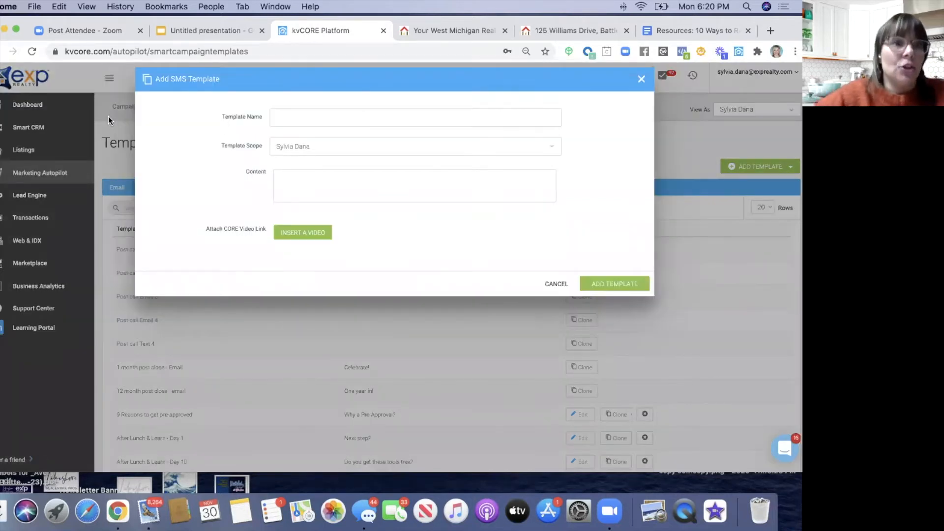
click(282, 118)
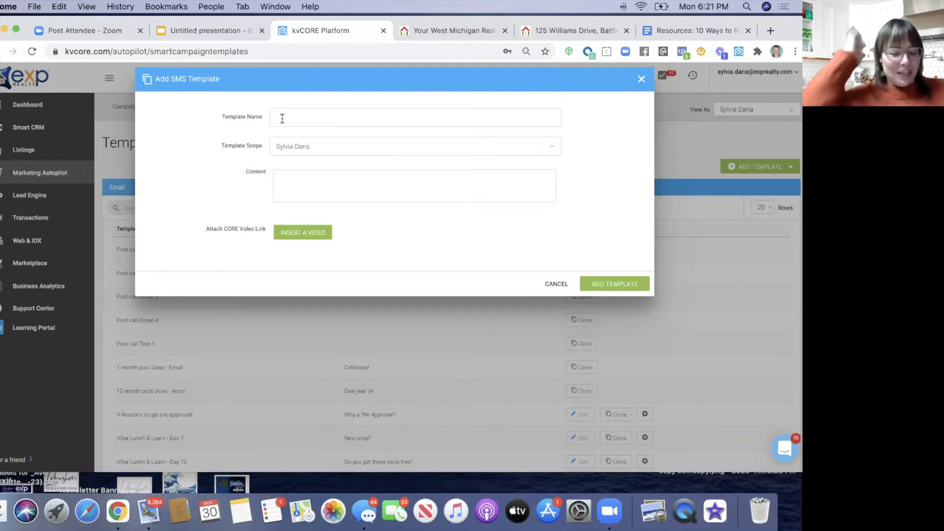
click(282, 118)
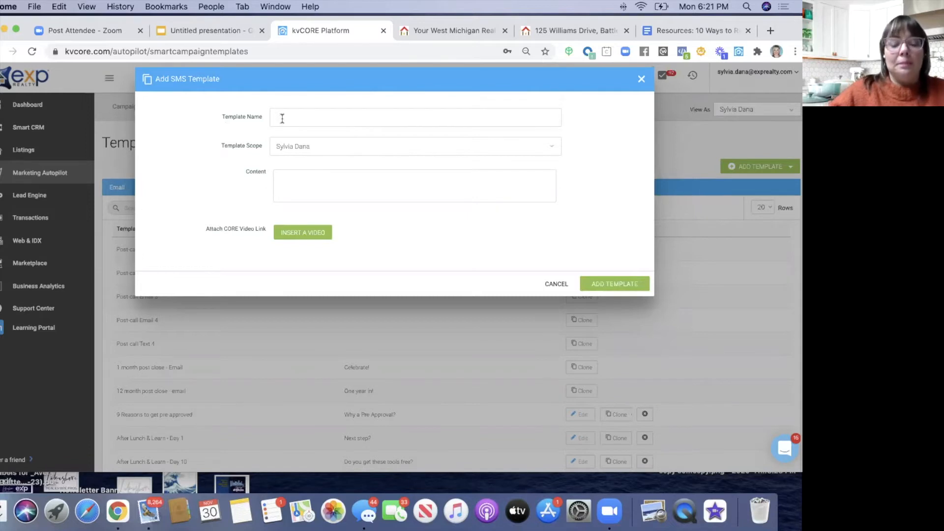
text(Face)
key(alt+BackSpace)
text(FB Buyer Text #1)
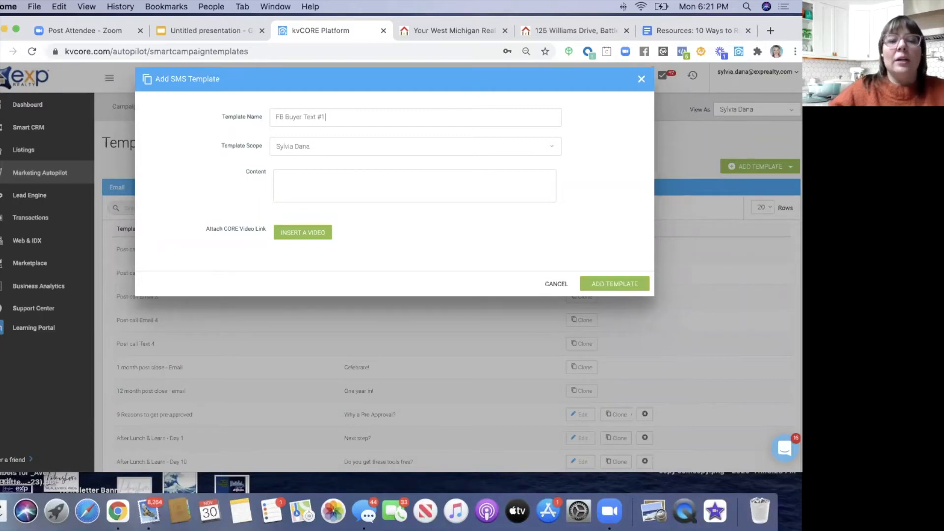
text( (test))
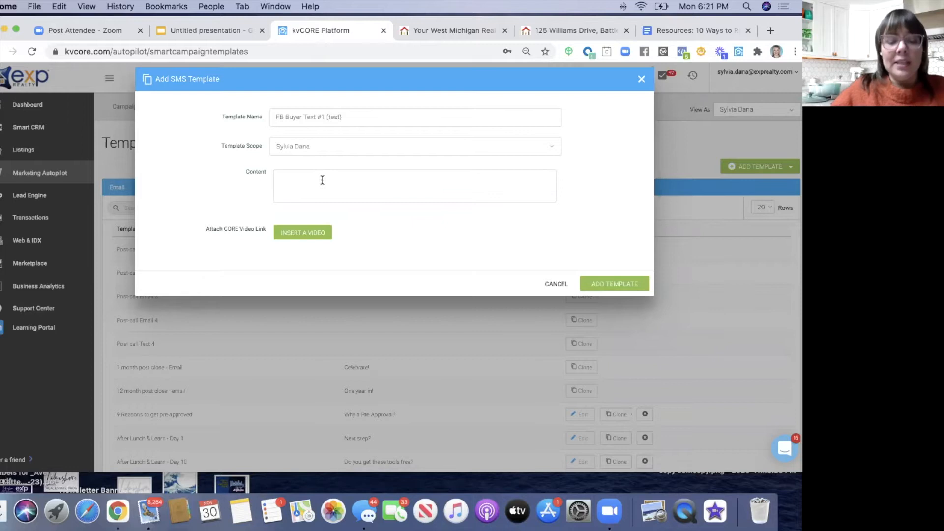
- Begin the message content with 'Hi {' to bring up the merge-field list
text(Hi)
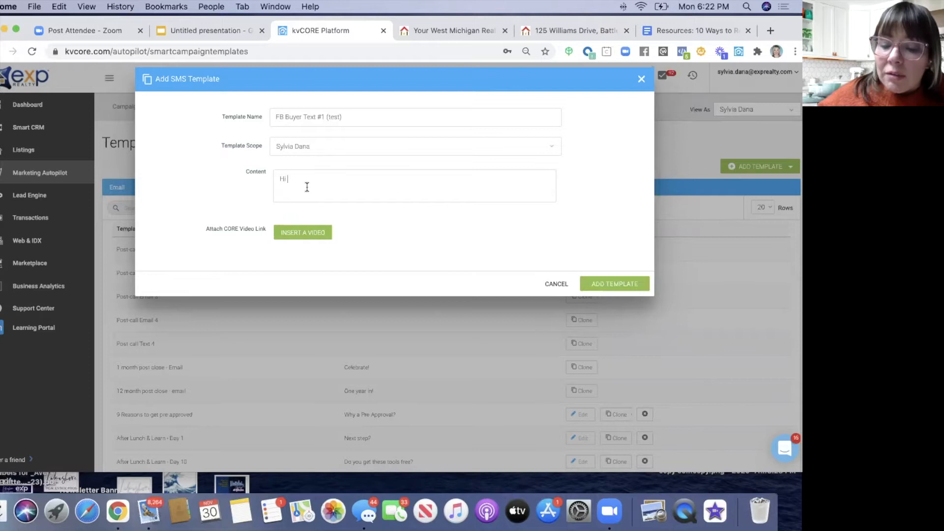
text({)
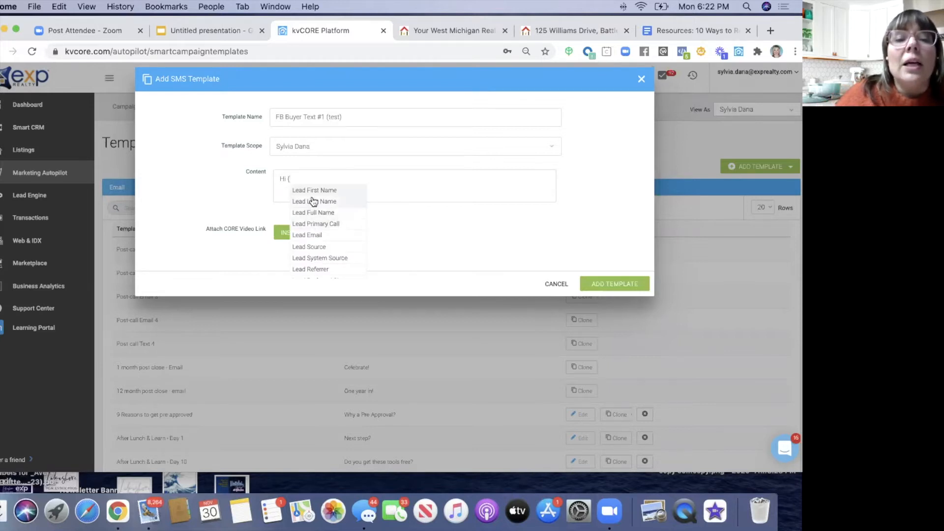
scroll(317, 202, down, 2)
scroll(315, 201, up, 3)
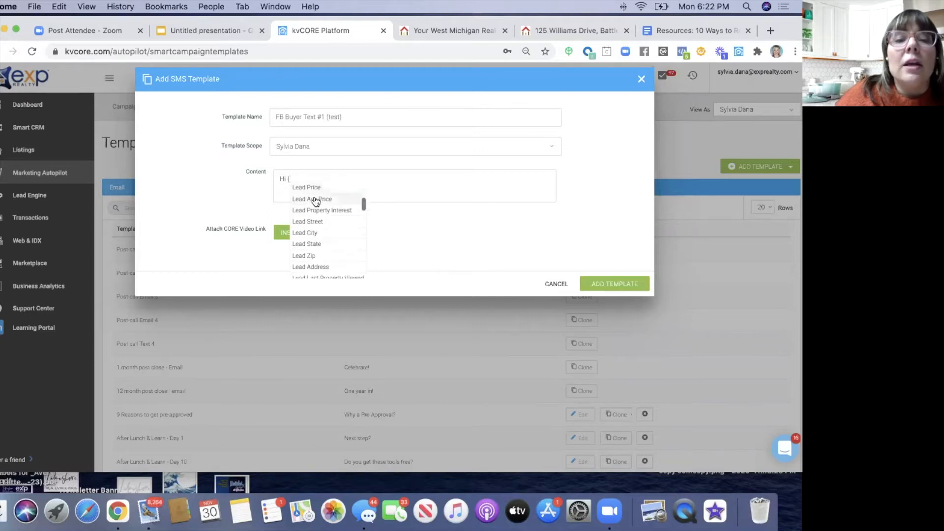
- After Lead First Name, ask about the Facebook property and whether they're buying or selling soon
click(314, 191)
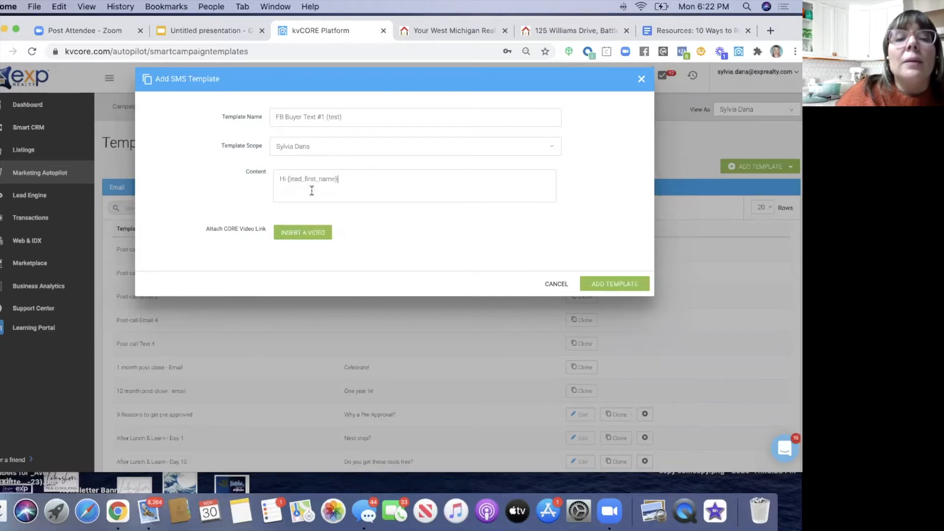
text(-)
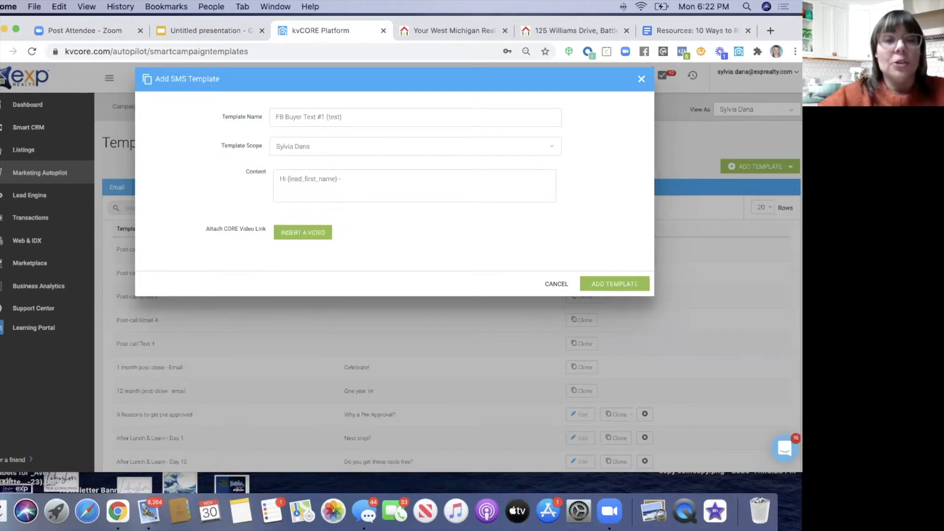
text(I noticed you viewed )
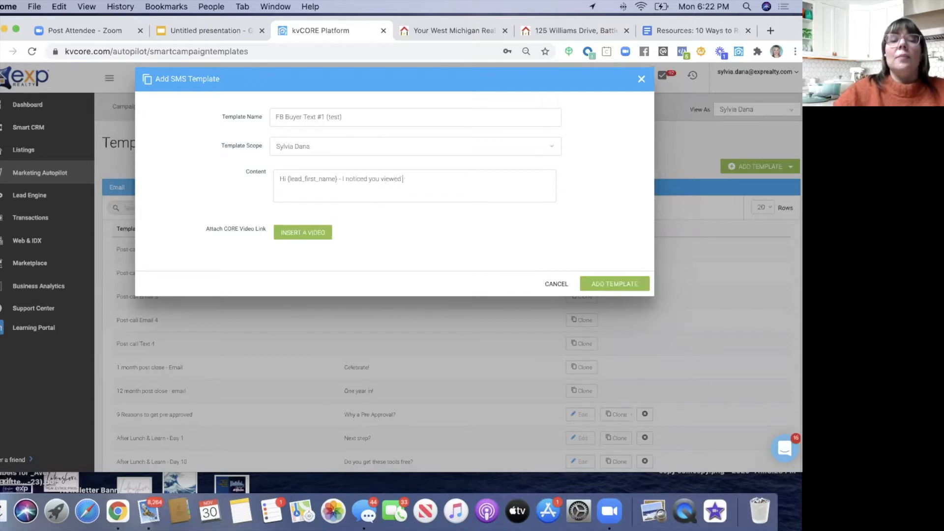
text(a property )
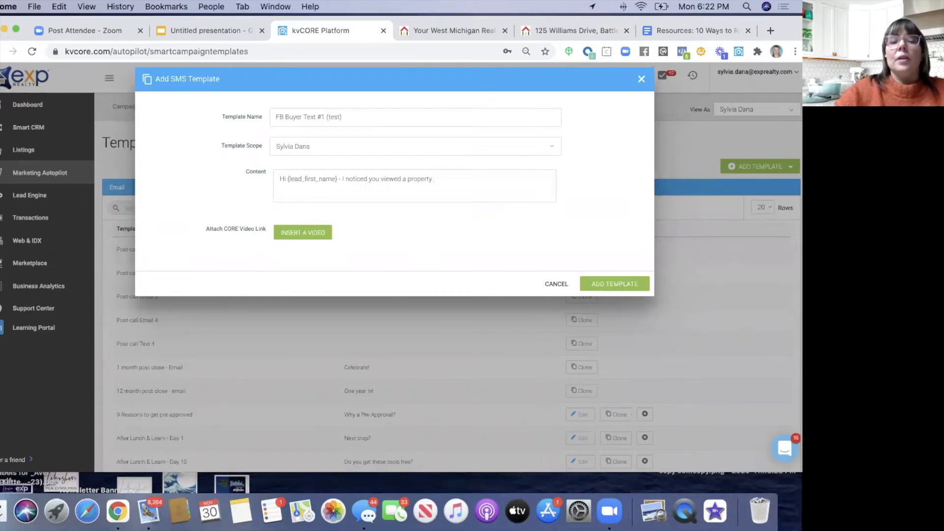
text(po)
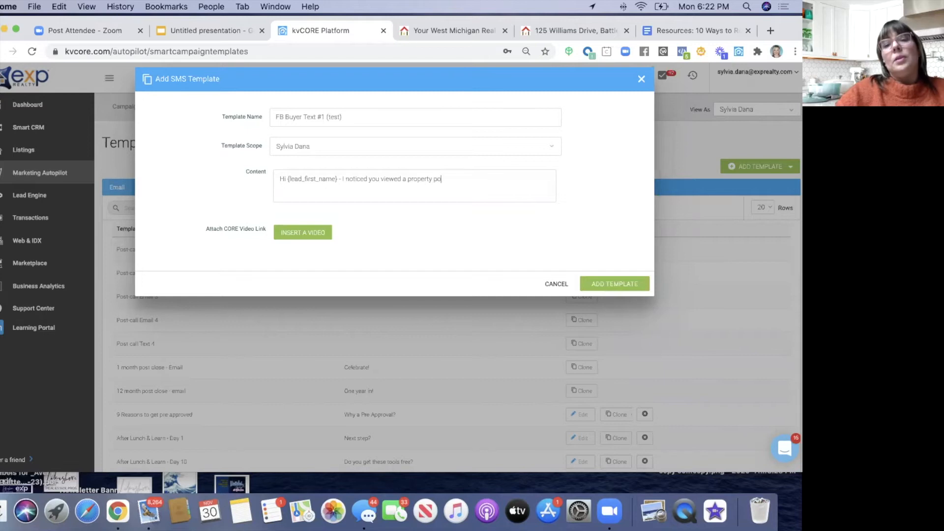
text(sted on Facebook)
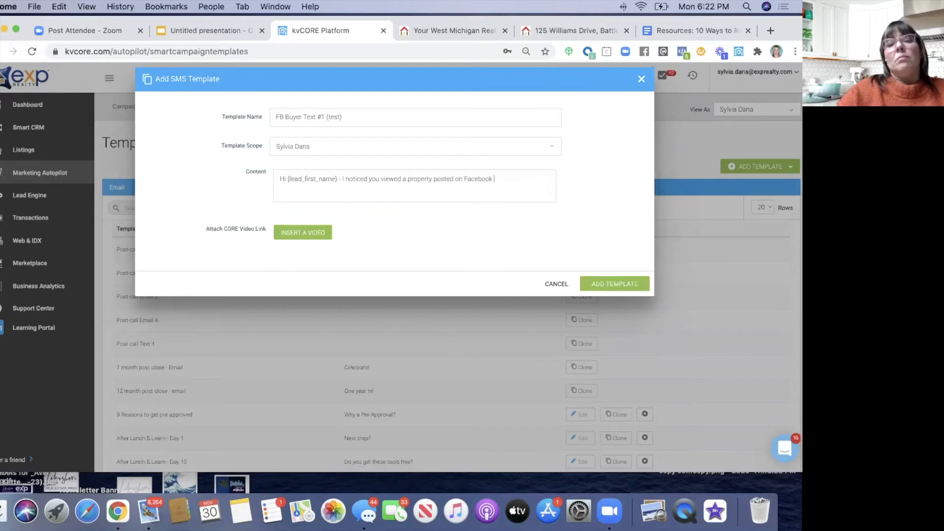
text(!)
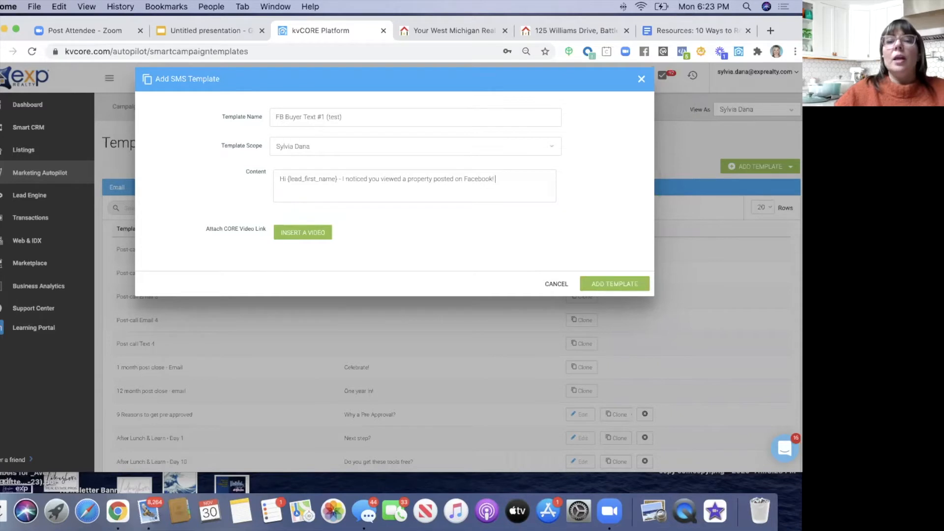
text(I'm)
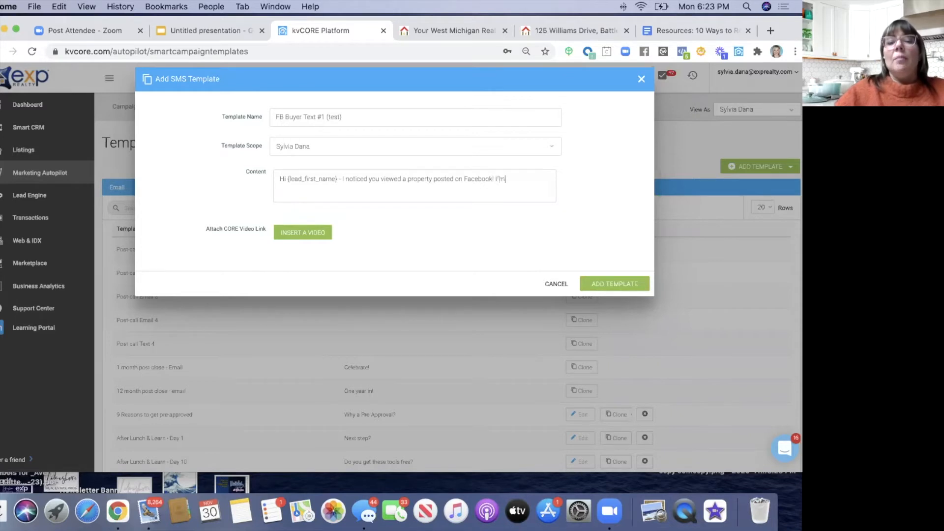
text( wondering if)
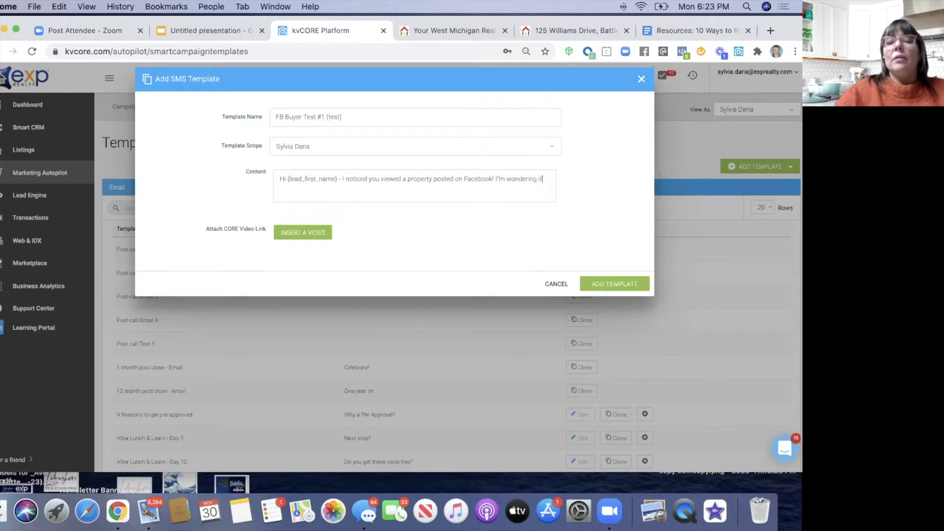
text( you have any )
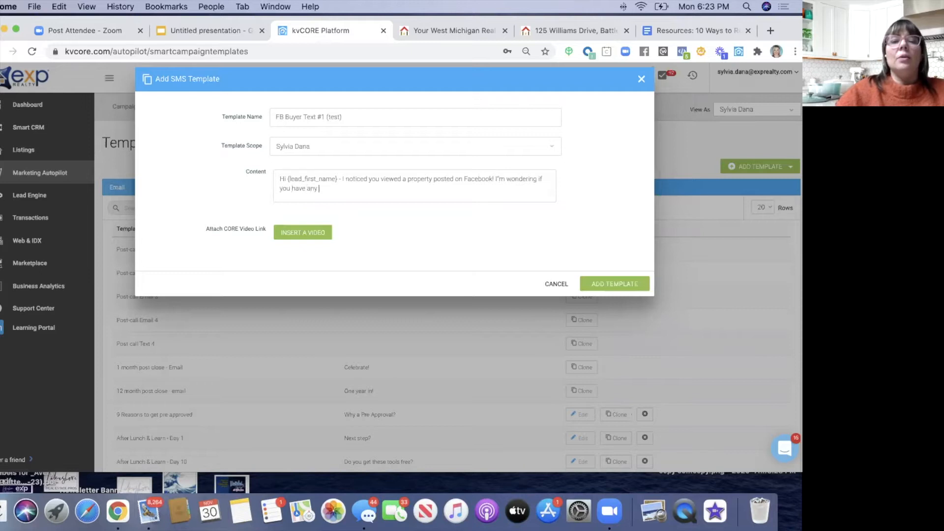
text(real esate qu)
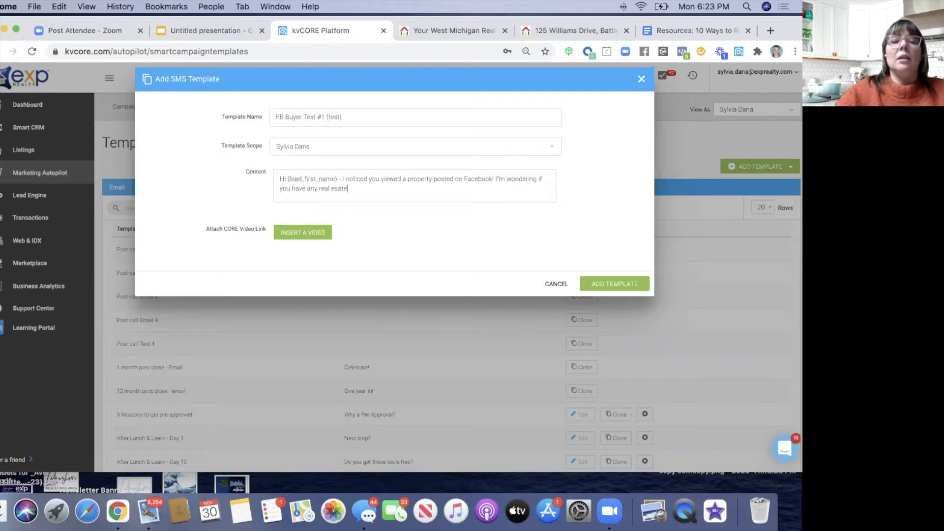
key(BackSpace)
key(BackSpace)
key(BackSpace)
key(BackSpace)
key(BackSpace)
key(BackSpace)
text(tat)
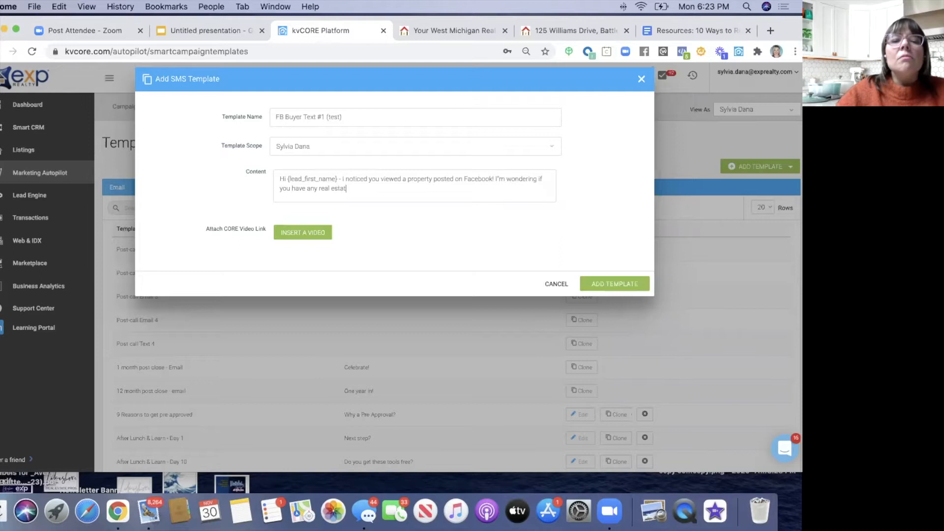
text(e Qs I can answer fo ryou)
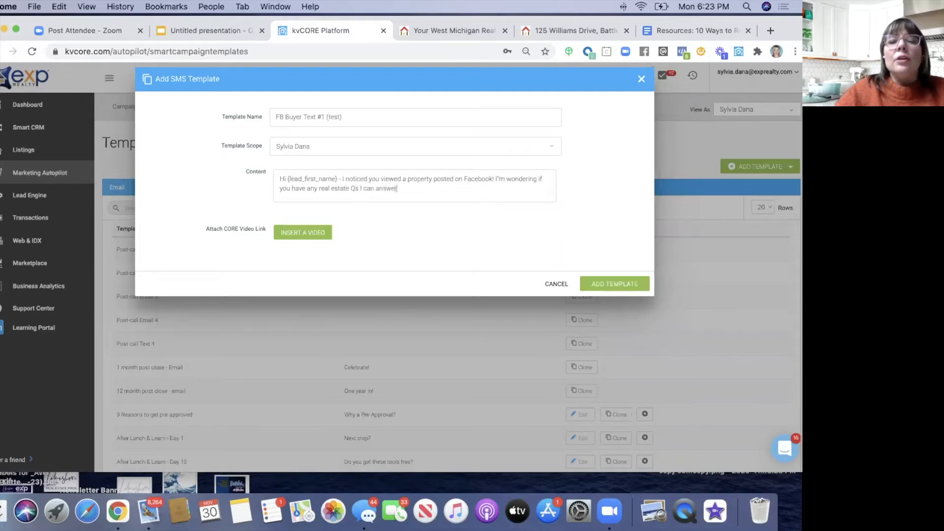
key(BackSpace)
key(BackSpace)
text(r you. Are you thinking of buying or selling soon?)
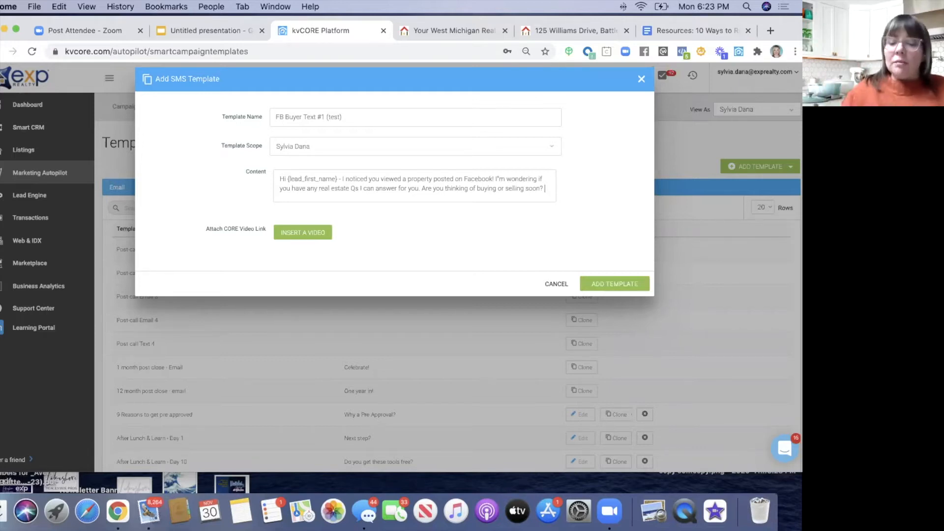
text({)
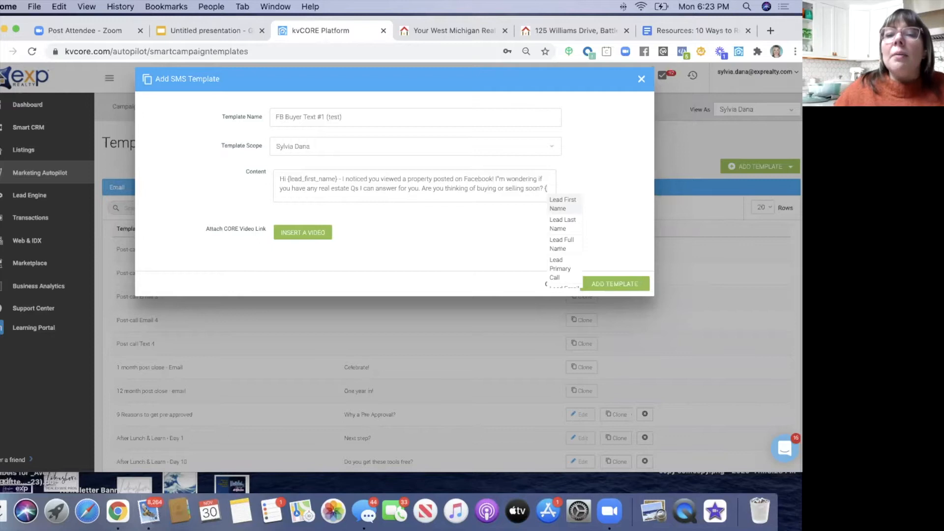
- Append the Agent Full Name and Agent Cell Phone merge fields to the text
scroll(565, 240, down, 1)
scroll(564, 240, down, 5)
scroll(564, 240, down, 4)
click(561, 250)
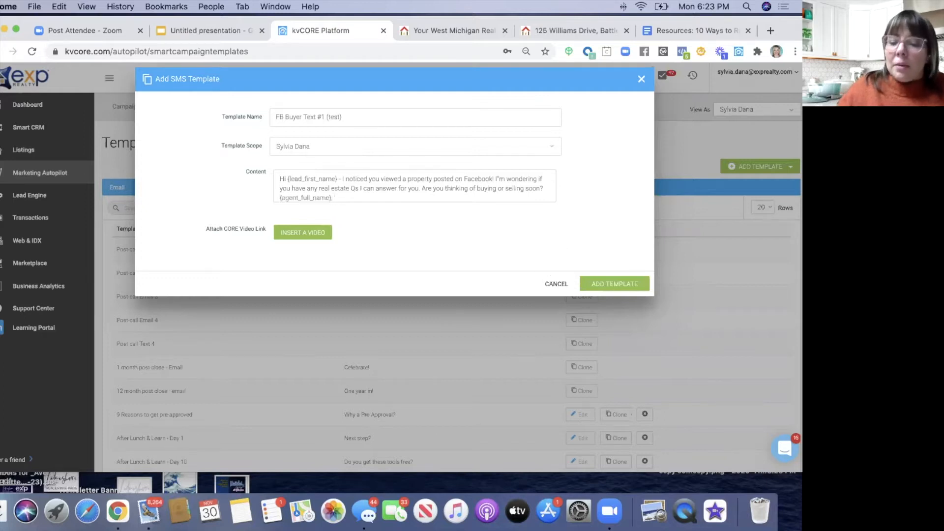
text(. {)
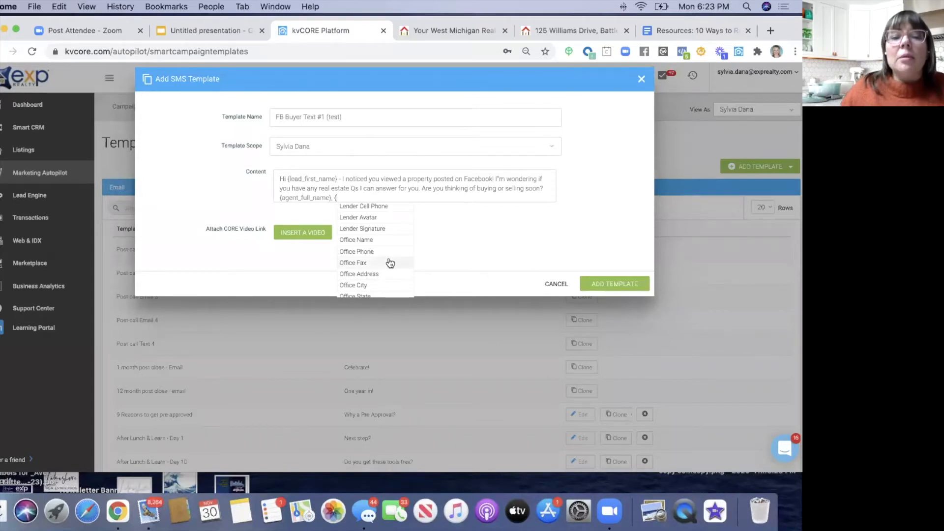
scroll(390, 262, down, 5)
scroll(390, 261, up, 6)
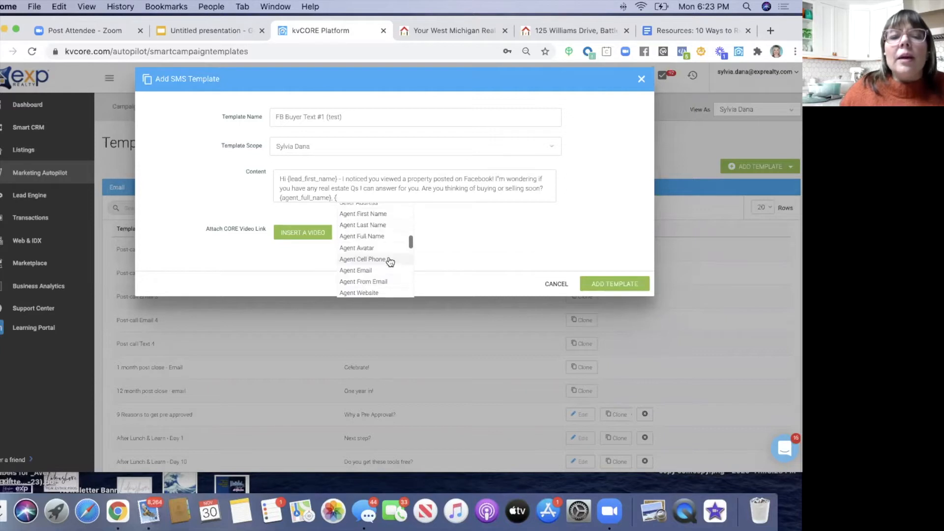
click(390, 261)
- Add the Office Name merge field, then switch to the agent website tab
text(,)
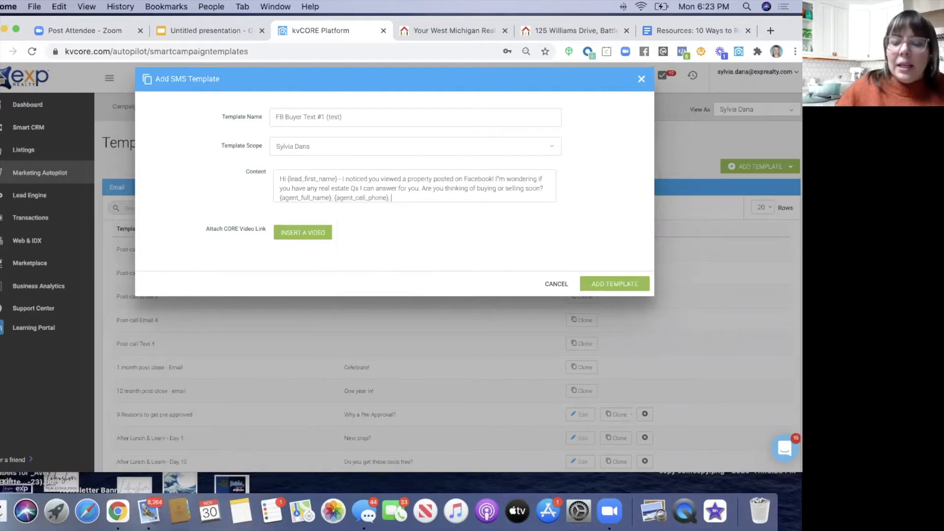
text( {)
scroll(409, 276, down, 4)
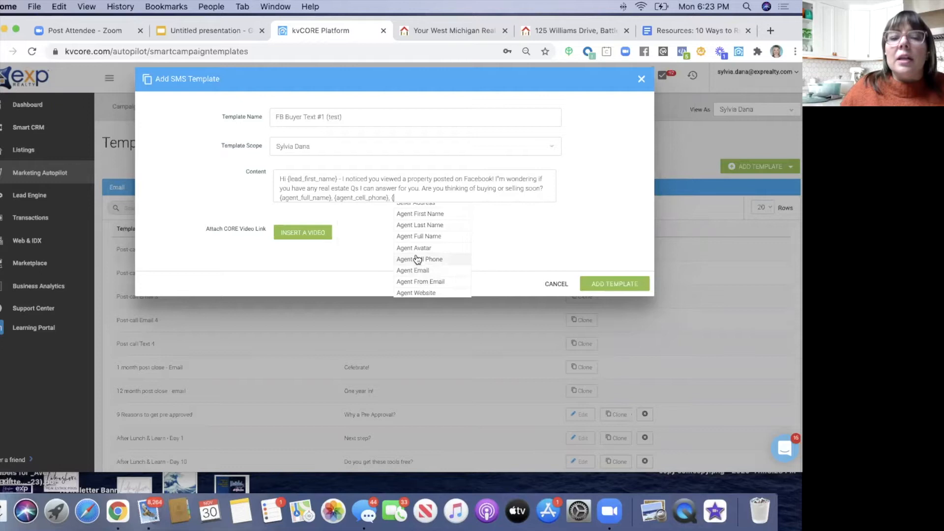
scroll(418, 260, down, 1)
scroll(417, 259, up, 3)
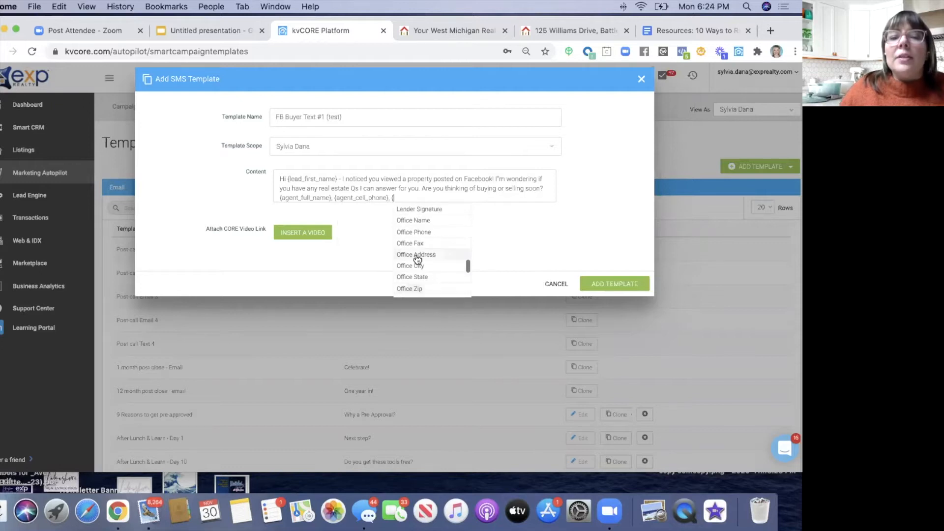
click(416, 233)
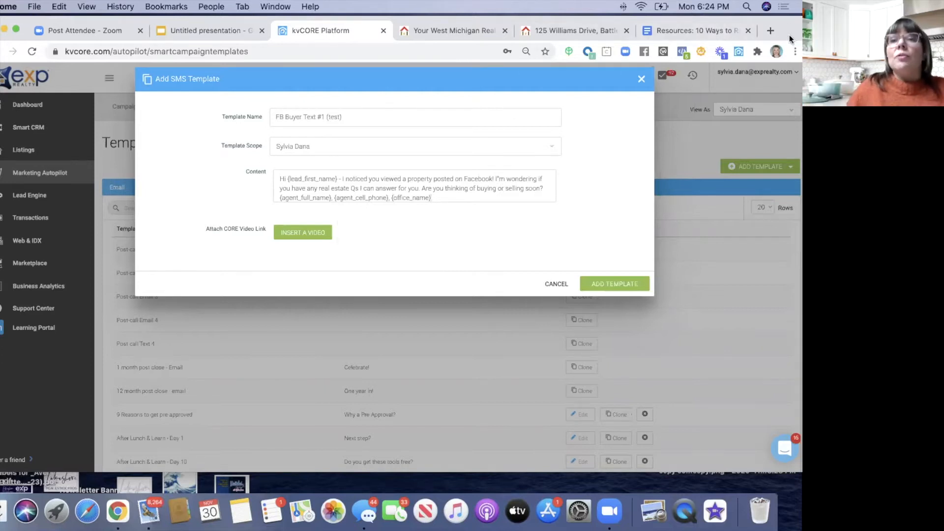
drag(543, 31, 540, 73)
click(470, 74)
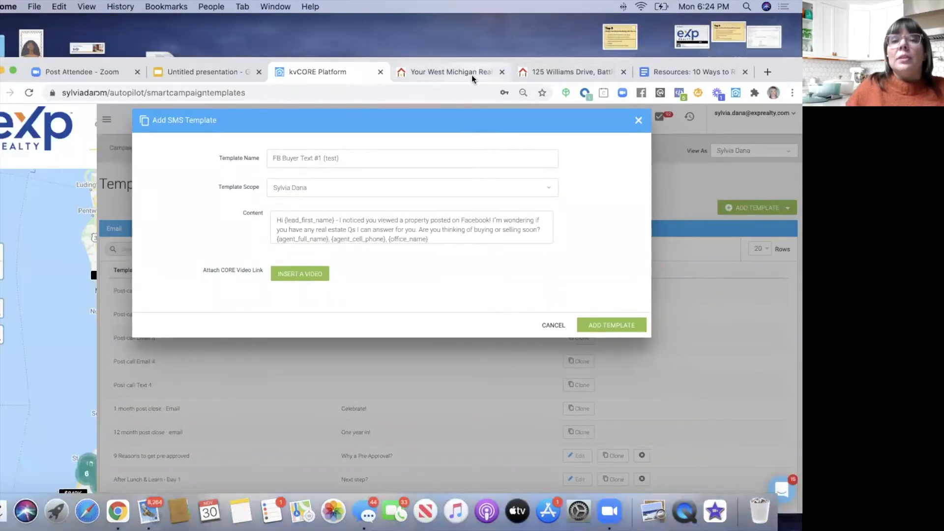
- Reload the agent website's home page, then return to the kvCORE SMS template tab
click(42, 145)
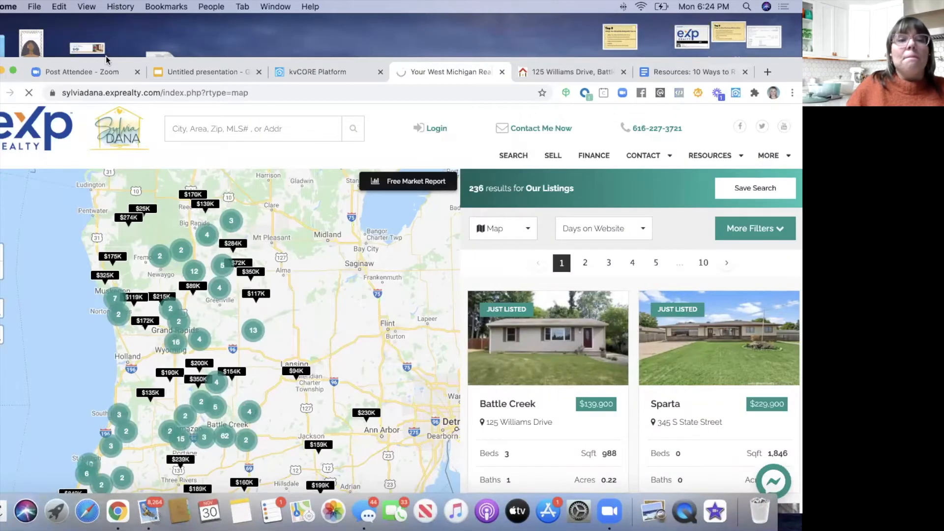
drag(118, 59, 117, 37)
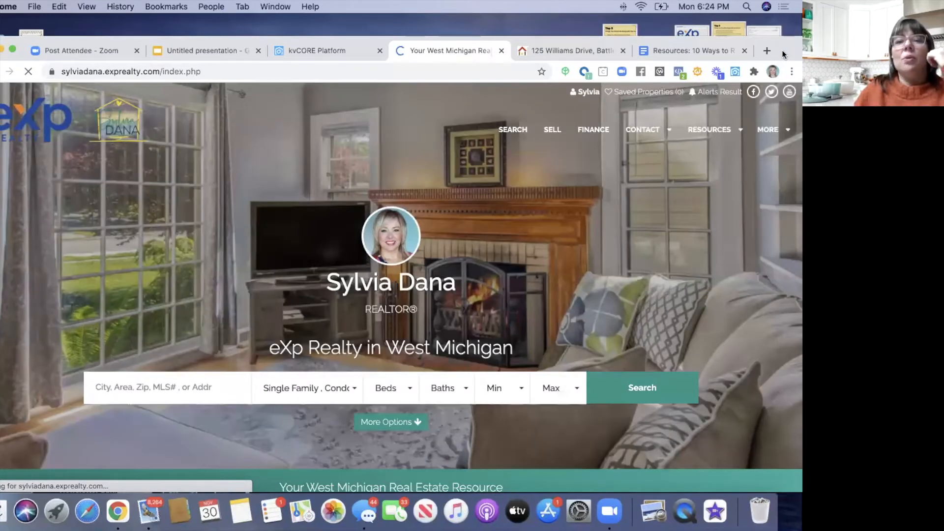
drag(782, 48, 782, 83)
click(344, 104)
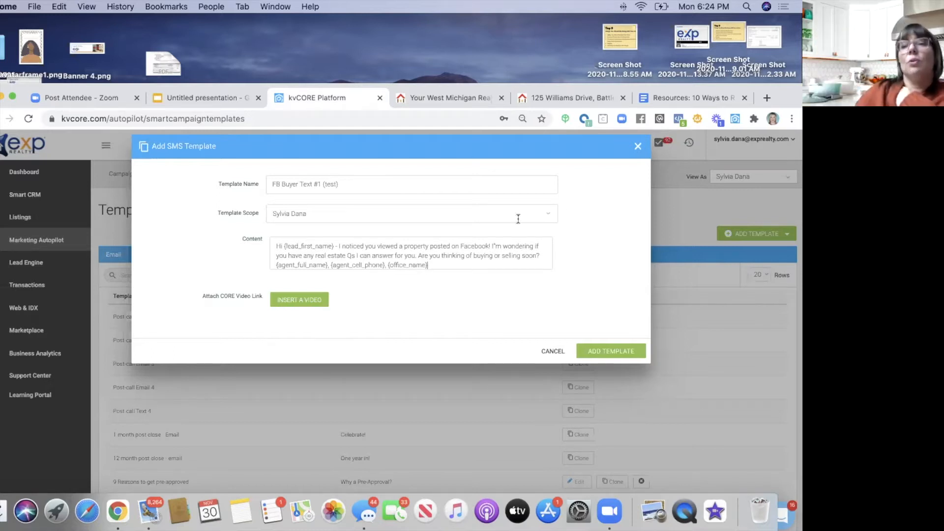
- Save the 'FB Buyer Text #1 (test)' SMS template and reopen the ADD TEMPLATE type list
drag(771, 103, 761, 61)
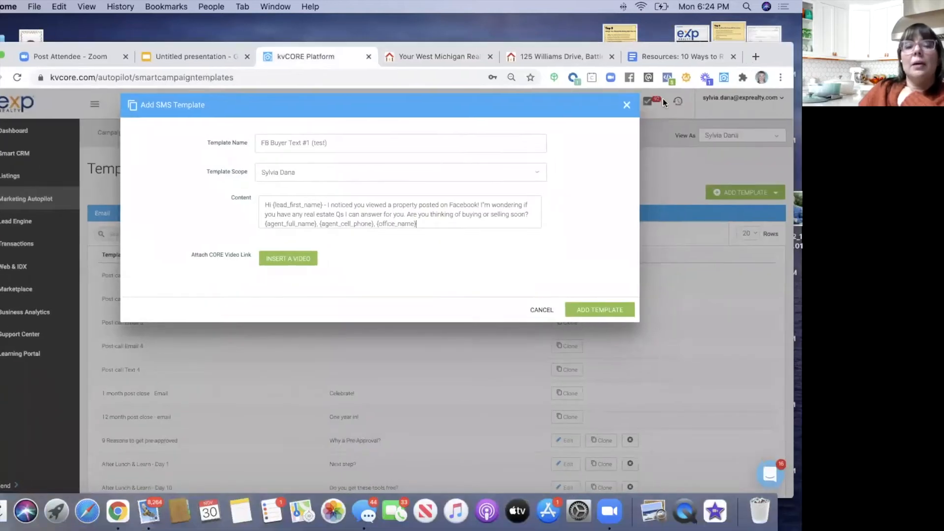
click(582, 315)
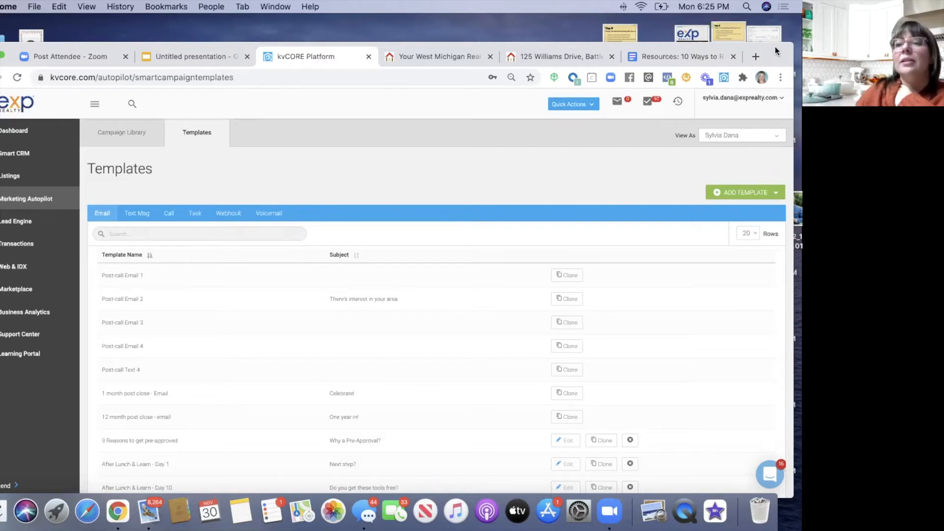
drag(776, 49, 776, 21)
click(736, 168)
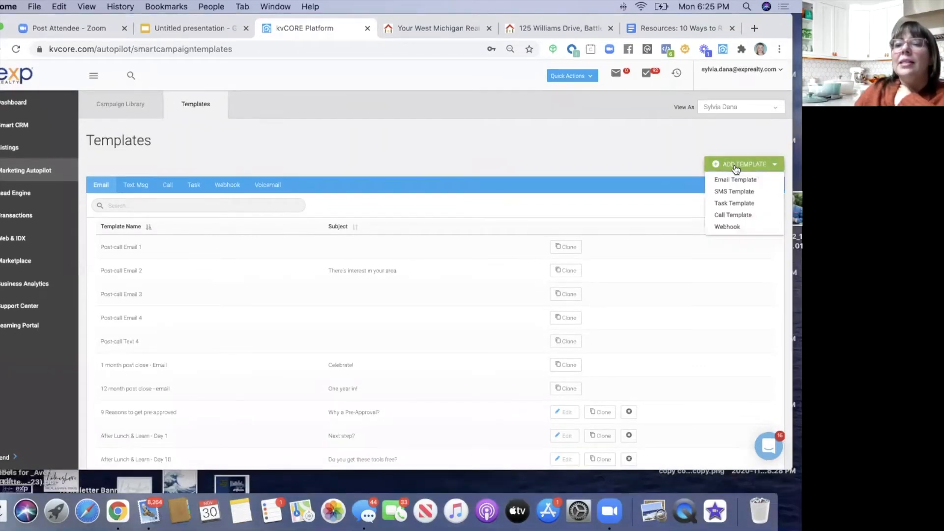
- Start a new email template named 'FB Buyer Email #1'
click(736, 181)
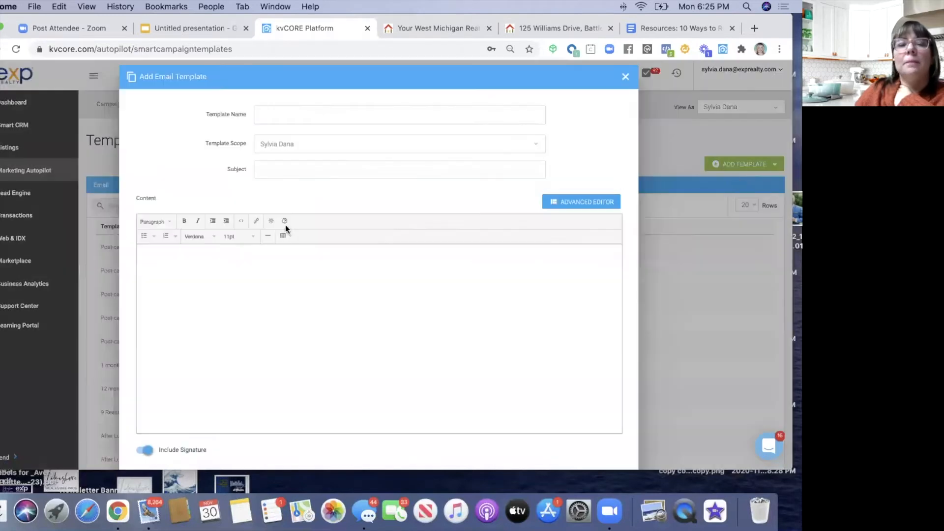
click(288, 116)
text(FB Email #1)
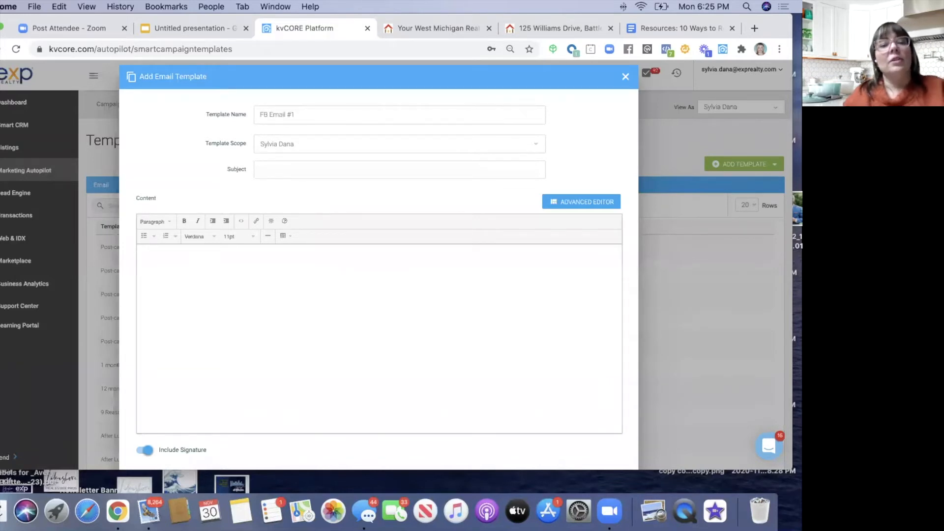
click(269, 114)
text(Buyer)
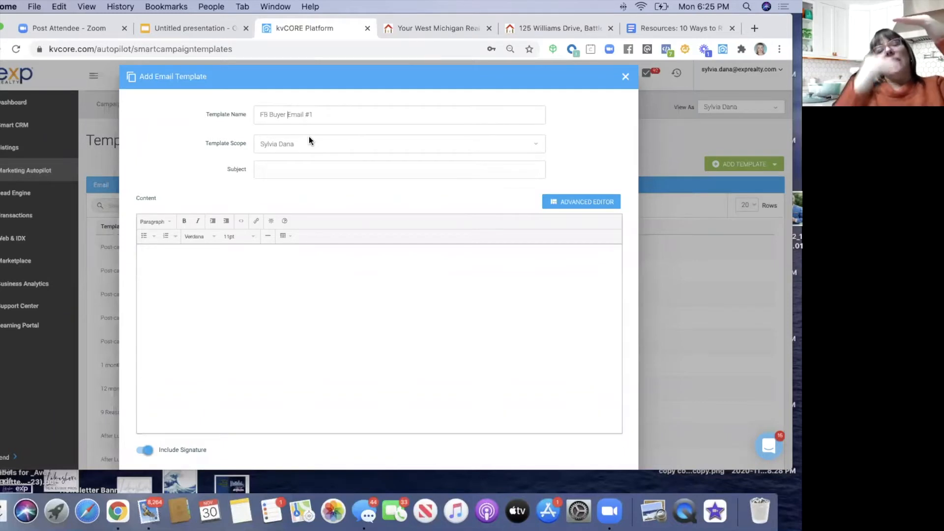
- Set the subject to 'About the property you viewed on Facebook' and begin the body with 'Hi'
click(284, 173)
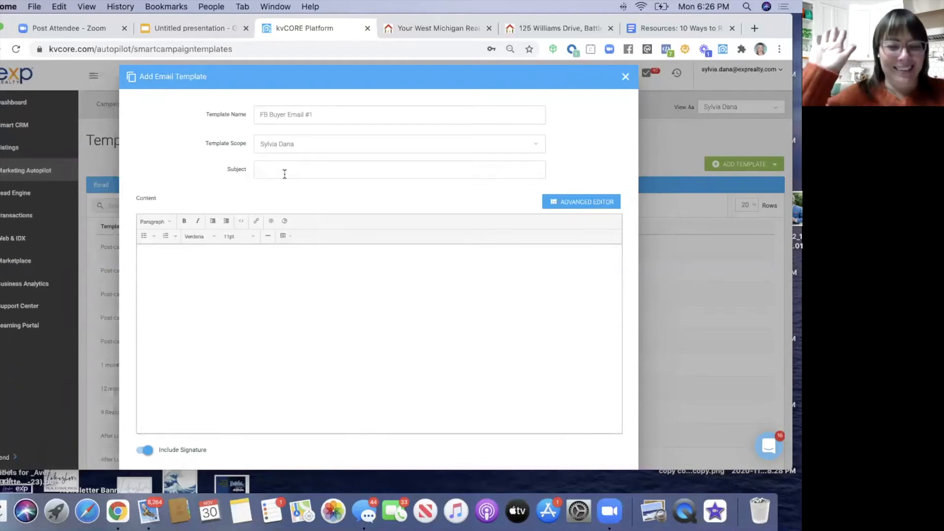
click(284, 173)
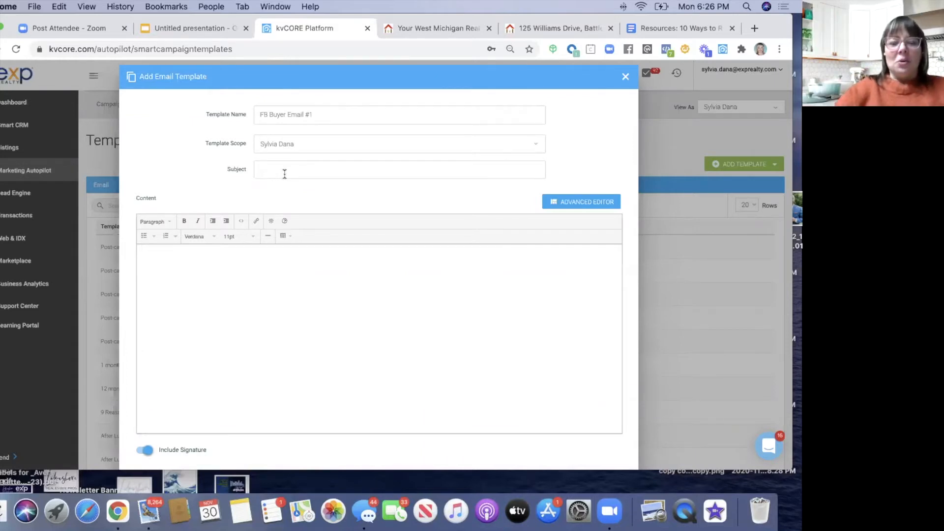
text(About)
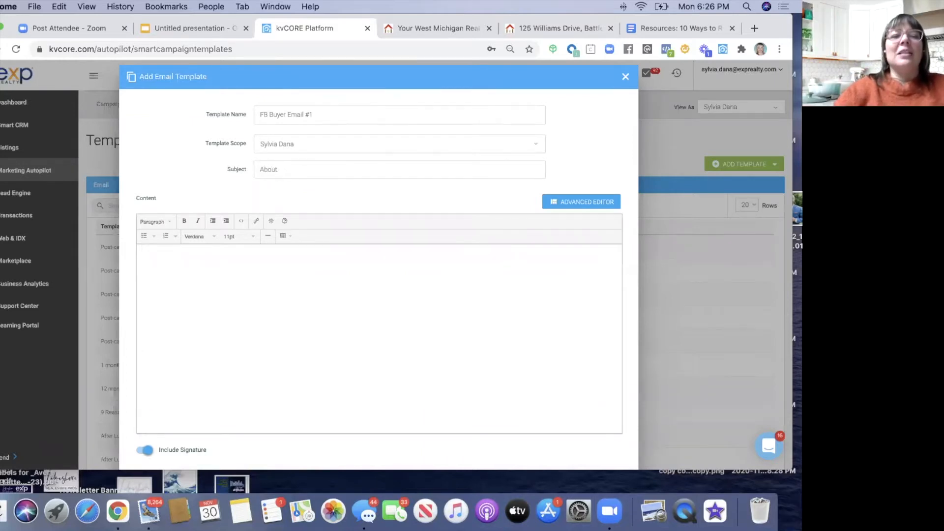
text( the prope)
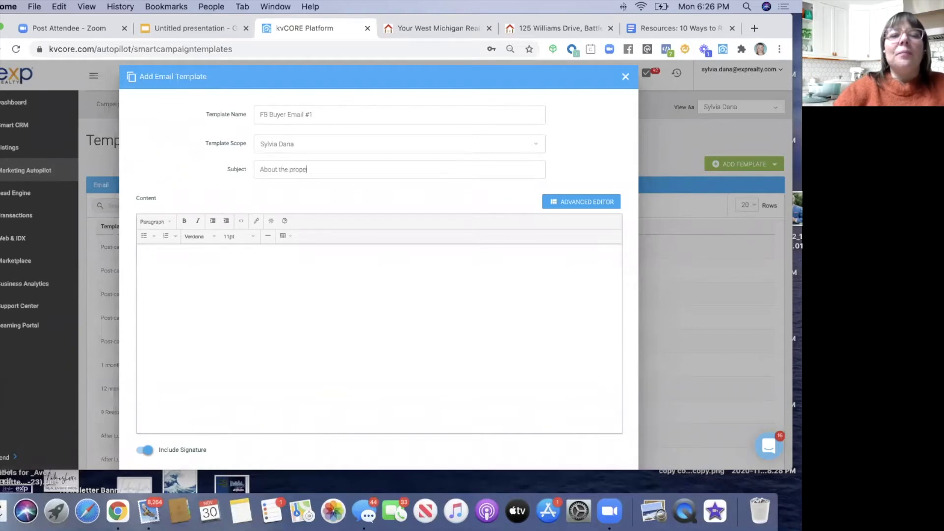
text(rty you viewed on )
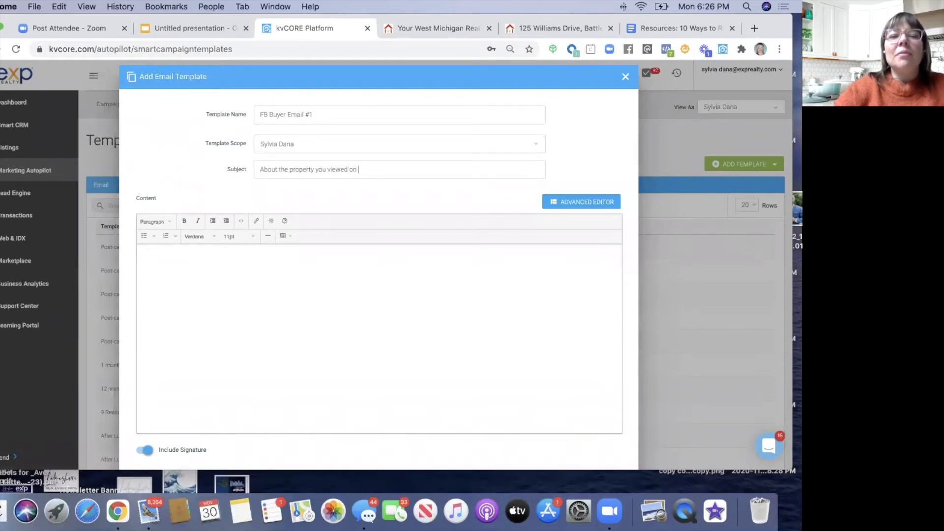
text(Faceb)
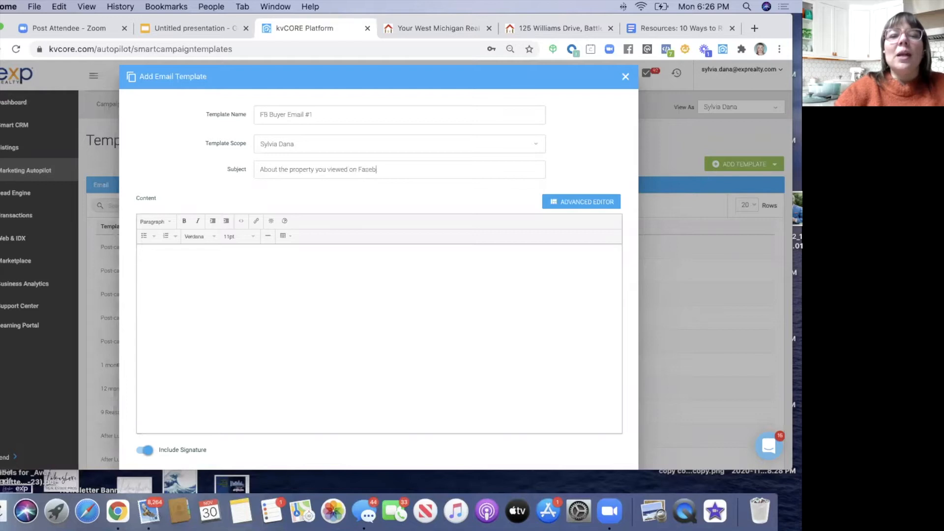
text(ook (-:)
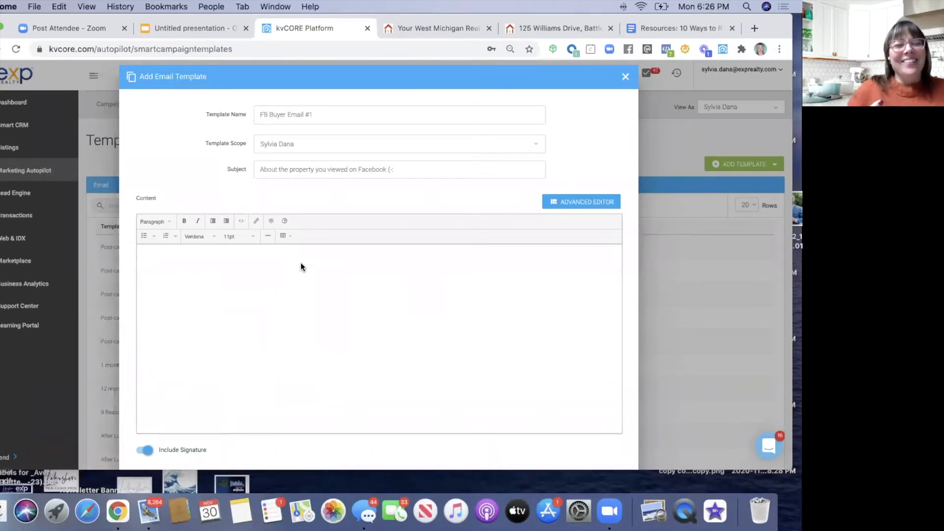
click(203, 270)
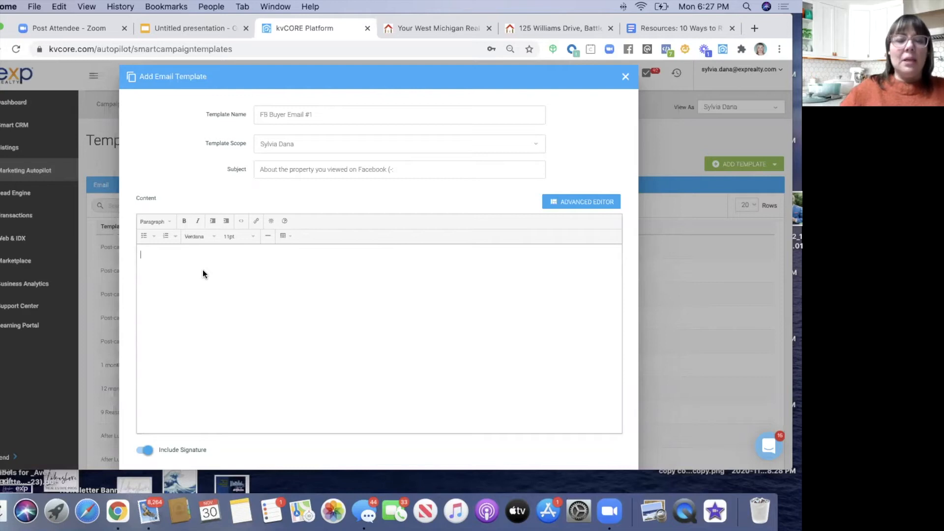
text(Hi)
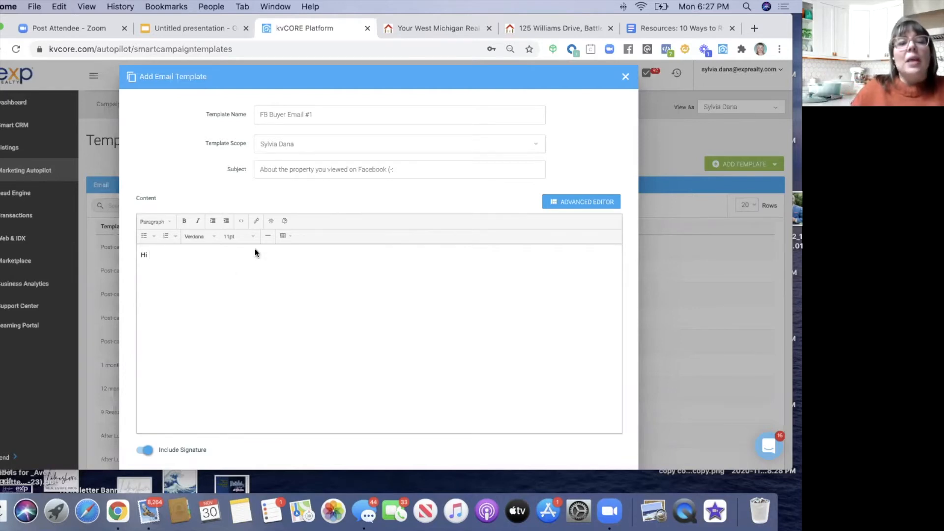
- After 'Hi', insert the Lead First Name merge tag and add the Facebook-view message with the question on its own line
click(272, 221)
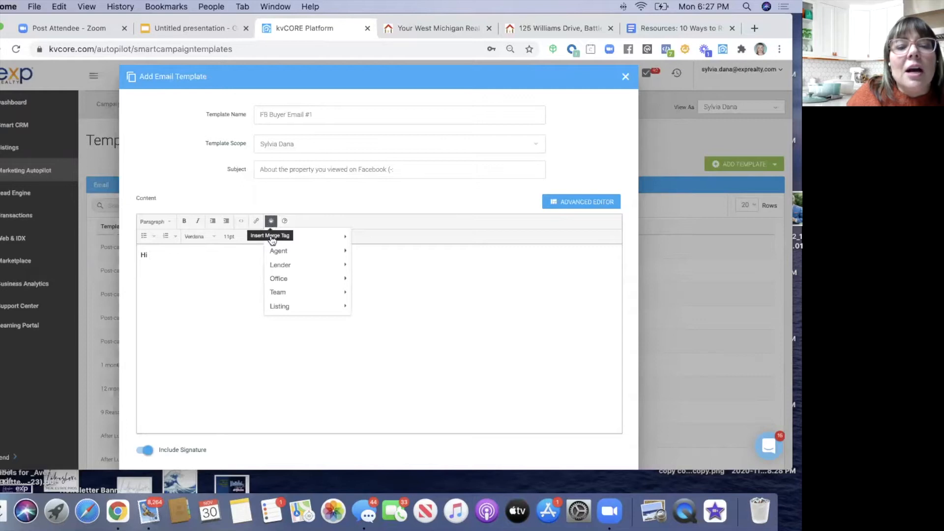
mouse_move(276, 238)
click(359, 237)
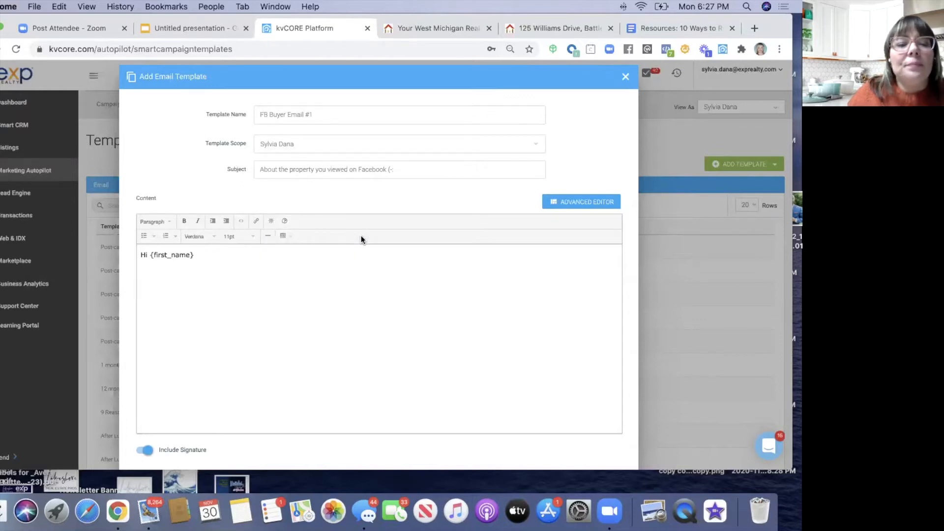
text(-)
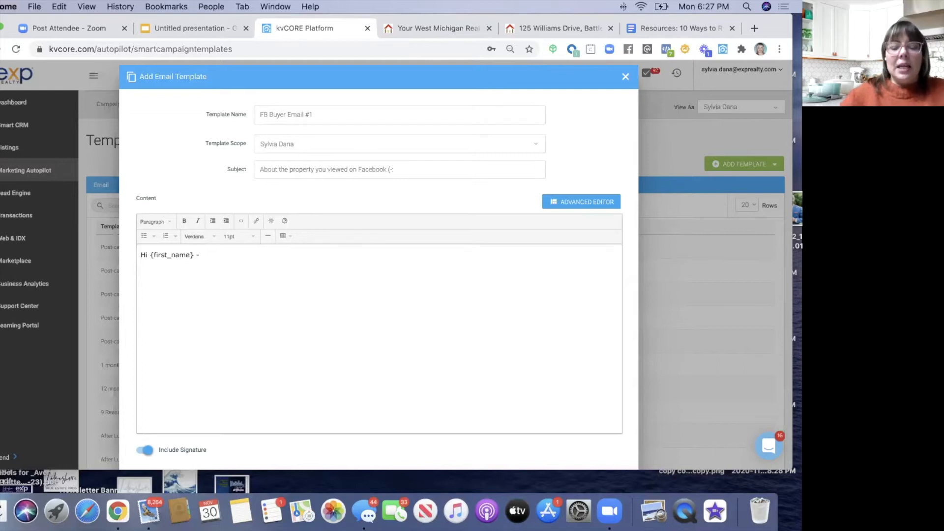
key(Return)
text(I noti)
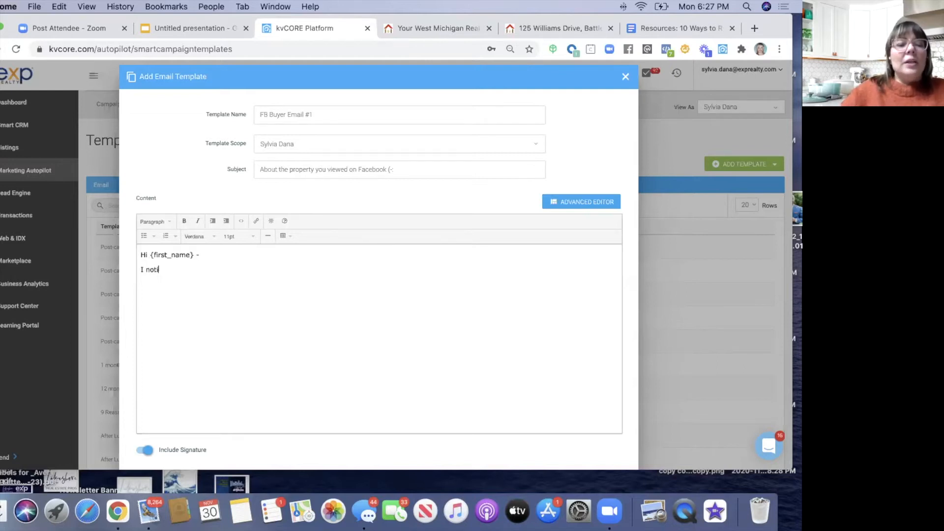
text(ced you viewed a )
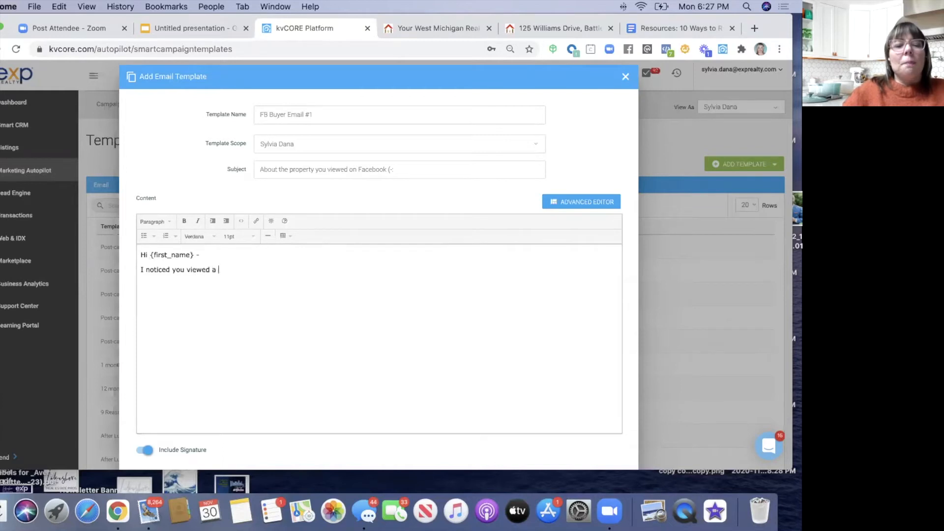
text(property I post)
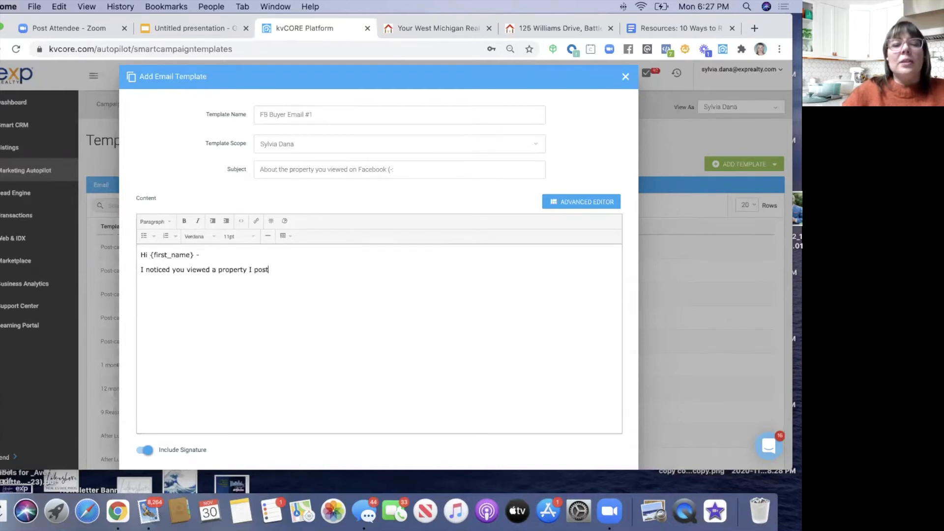
text(ed on Facebook t)
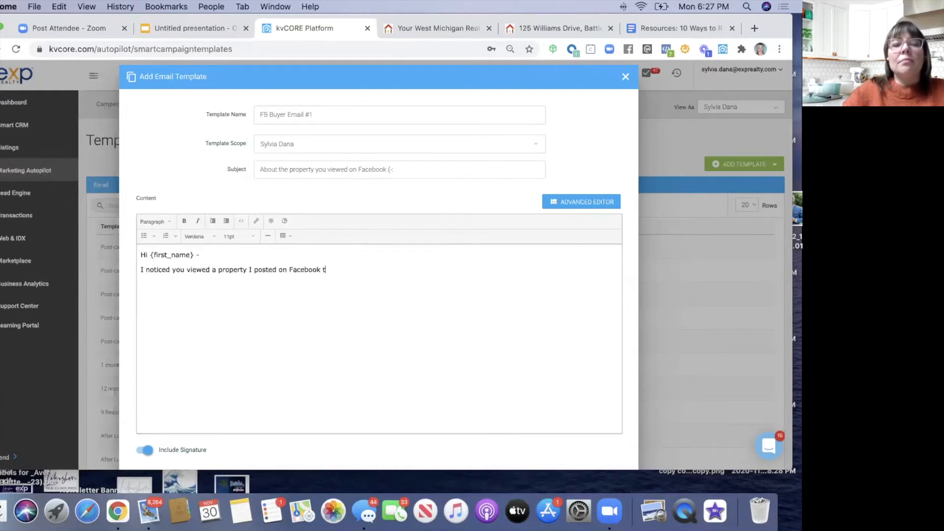
text(he other day!)
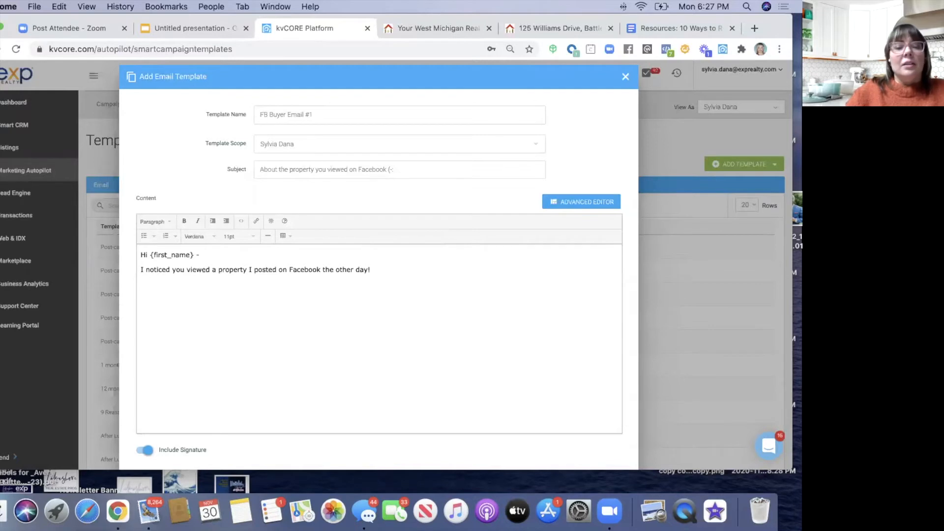
text( Are you thi)
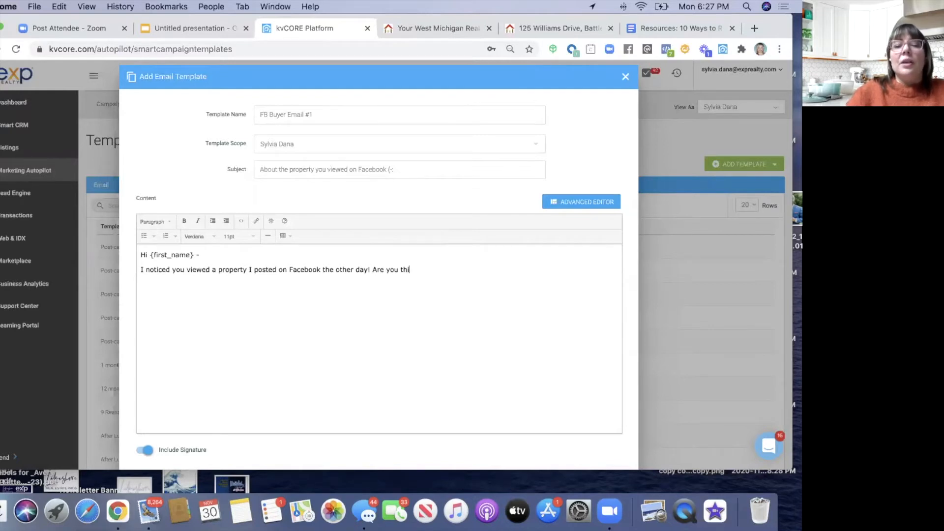
text(nking about bu)
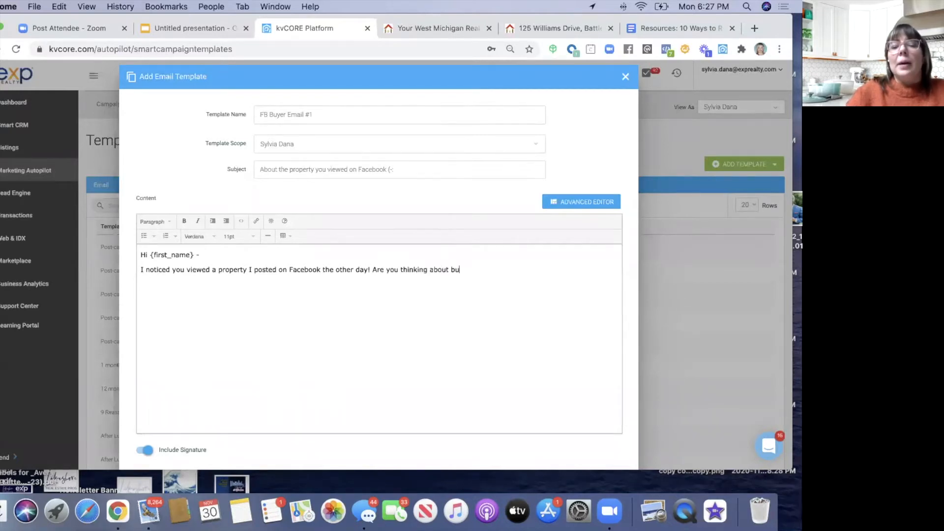
text(ying or selling soo)
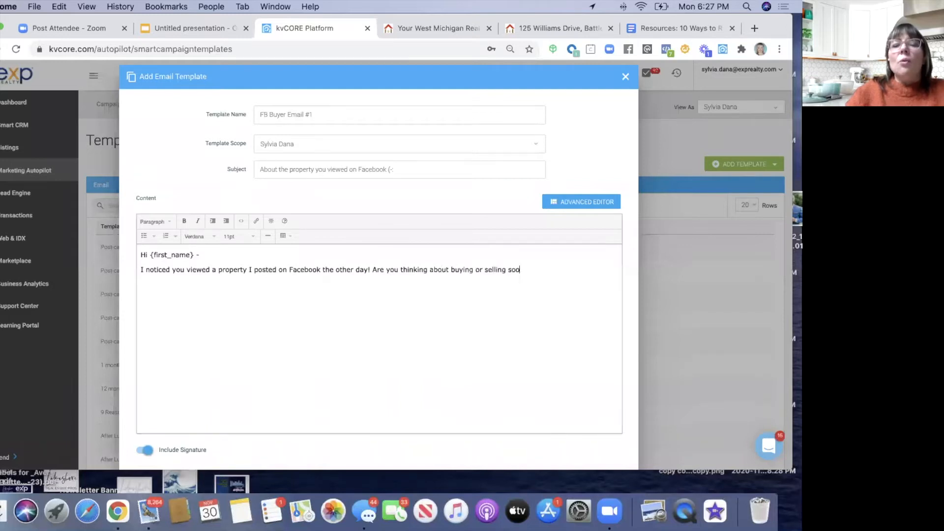
text(n?)
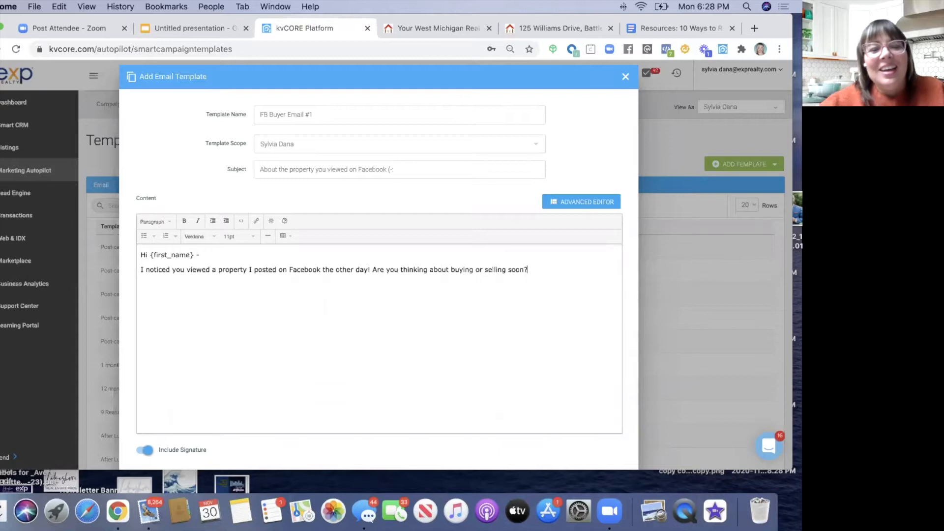
click(373, 270)
key(Return)
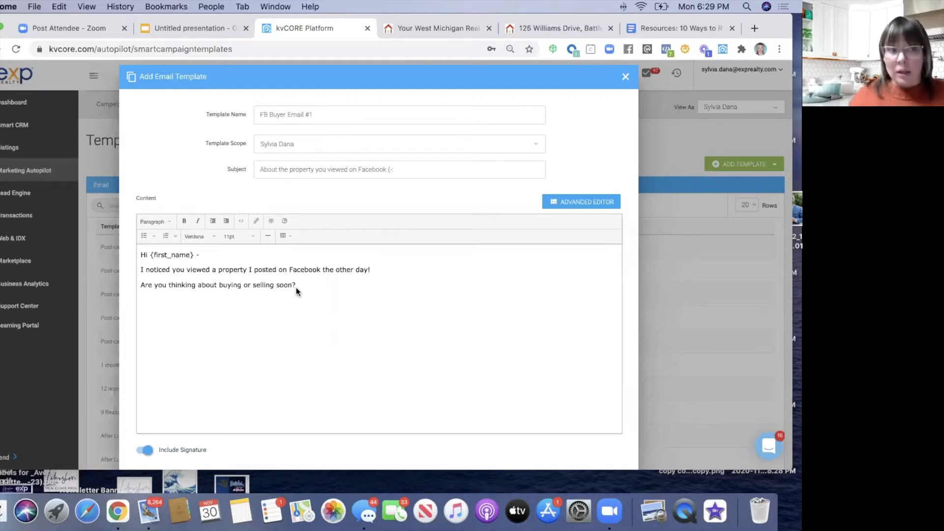
- Add the FB Buyer Email #1 email template to the template library
scroll(296, 287, down, 1)
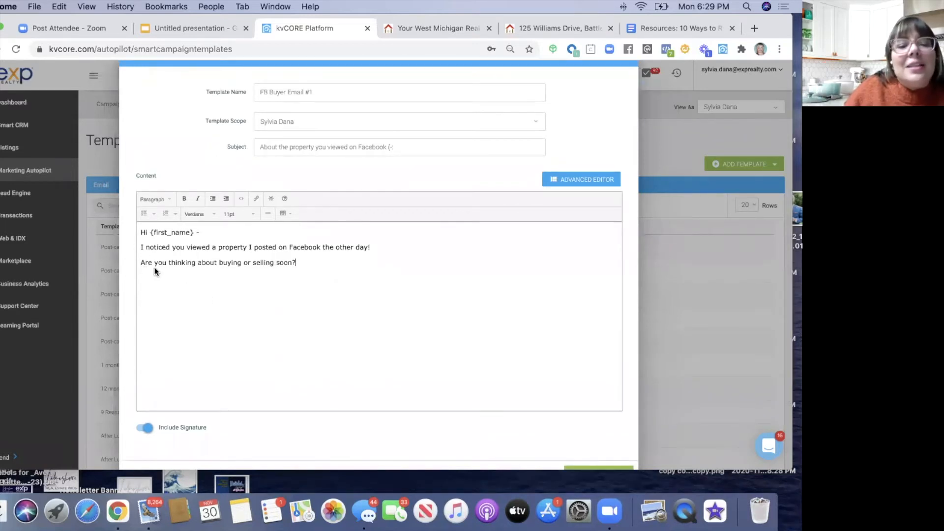
scroll(236, 326, down, 3)
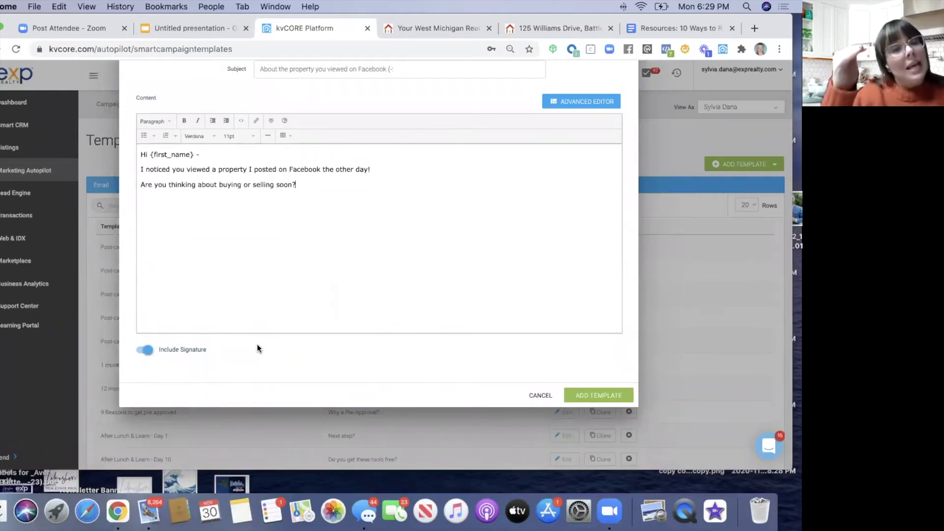
scroll(267, 258, up, 4)
scroll(509, 351, down, 4)
click(578, 396)
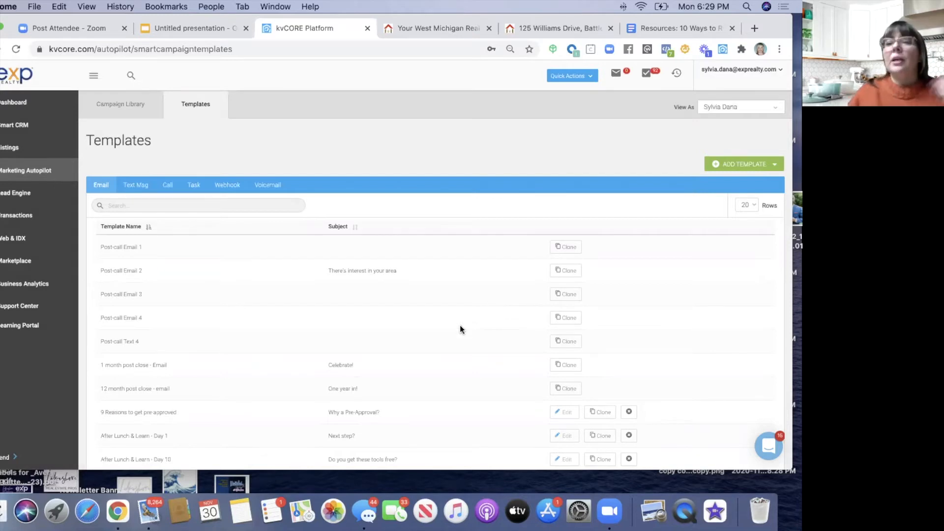
- Create a new task template named 'Friend or Follow on Facebook'
click(739, 167)
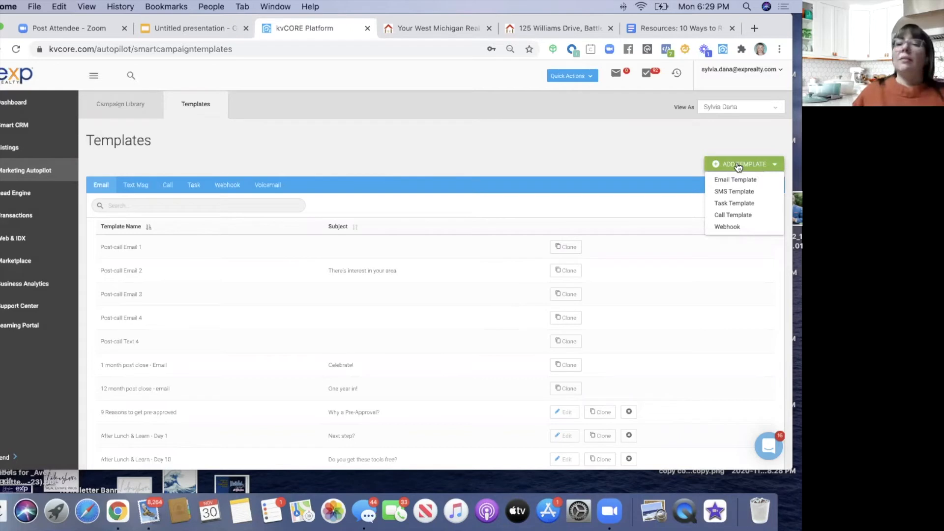
click(731, 203)
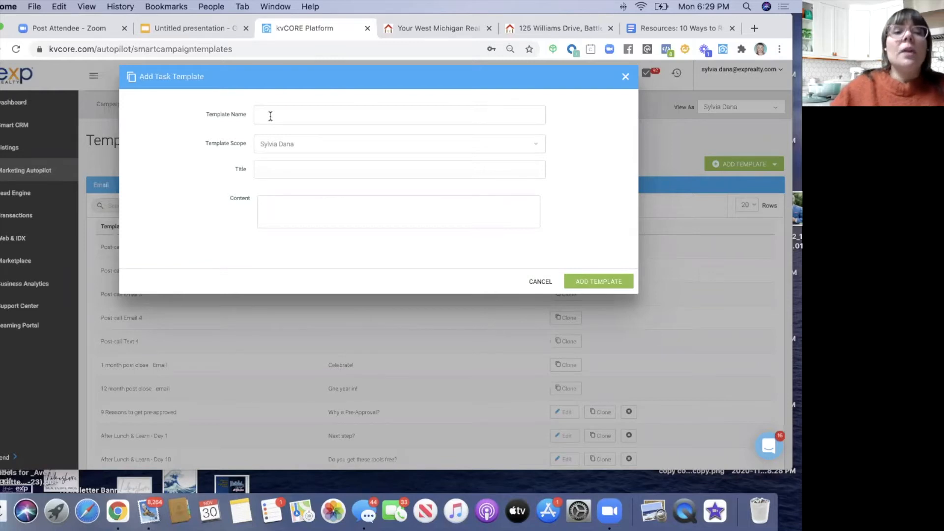
text(F)
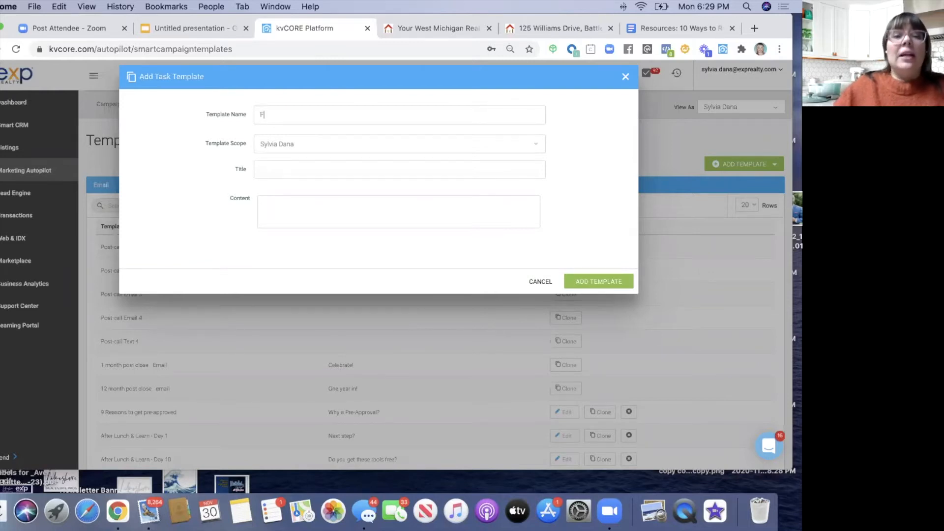
text(riend D f)
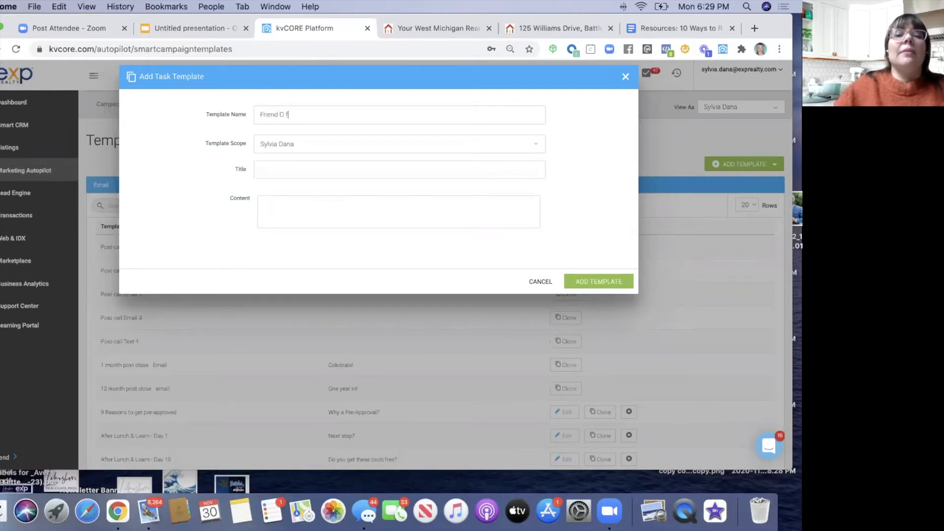
key(BackSpace)
key(BackSpace)
key(BackSpace)
text(o)
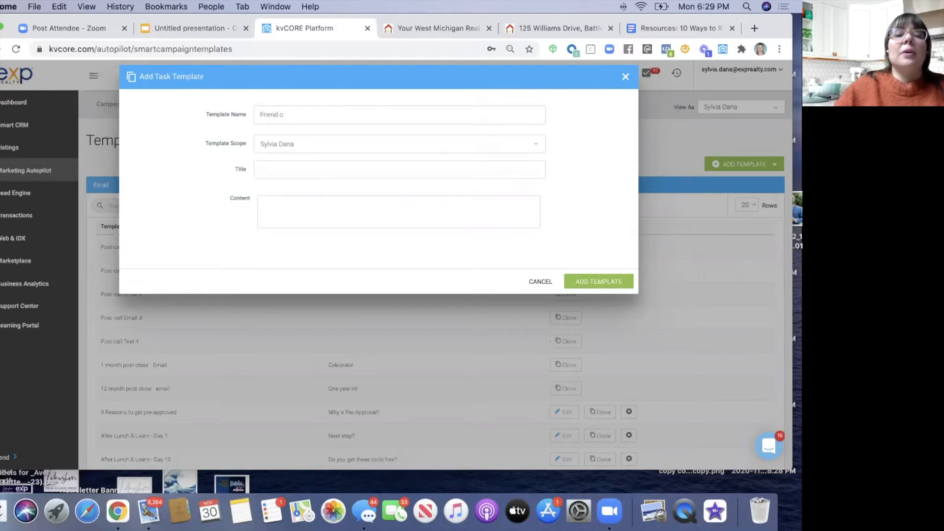
text(n Facebook)
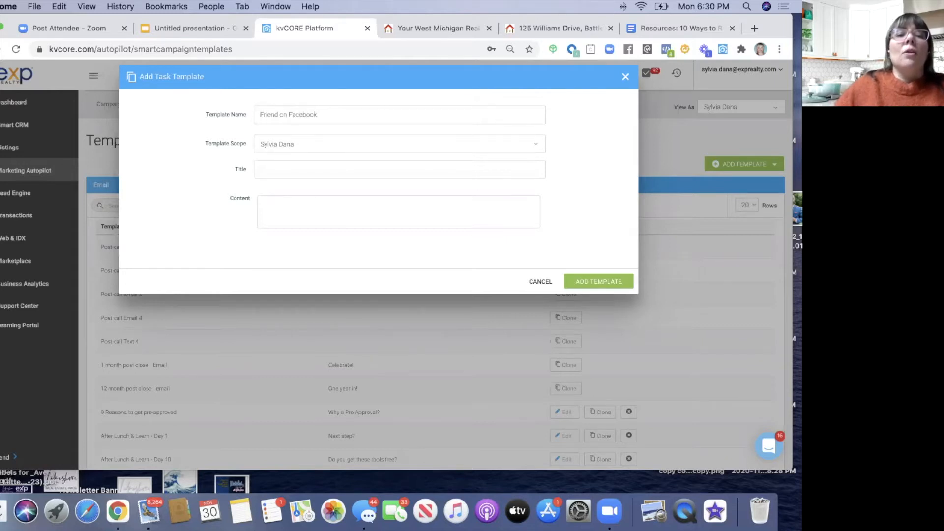
click(278, 114)
text(or Follow )
text(Friend or F)
text(ollow on Fac)
text(ebook)
- Set the task content to 'Find lead on FB and follow friend' and save the template
click(276, 203)
text(Find)
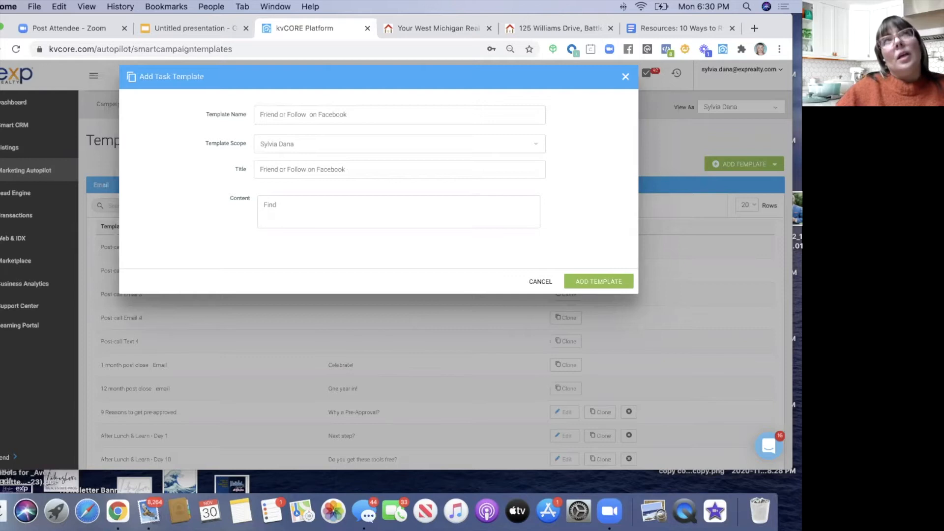
text(:lead on FB )
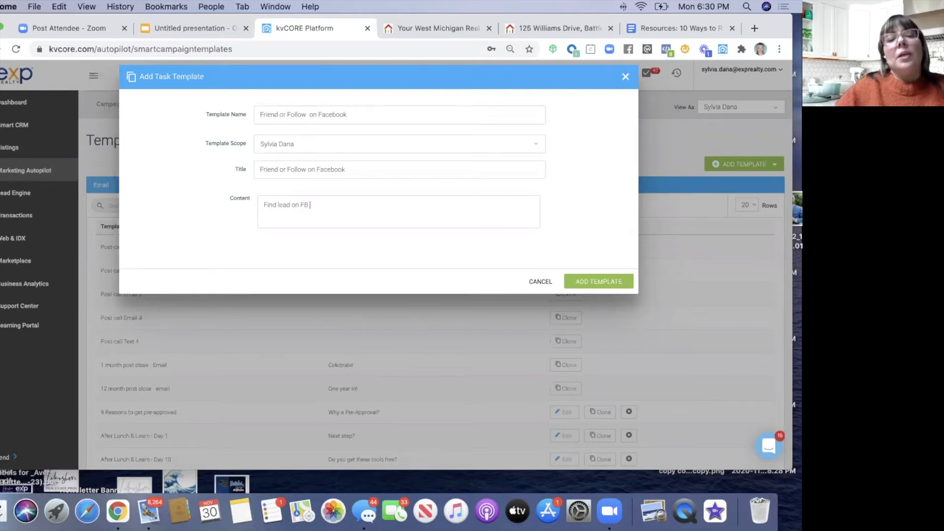
text(and follow f)
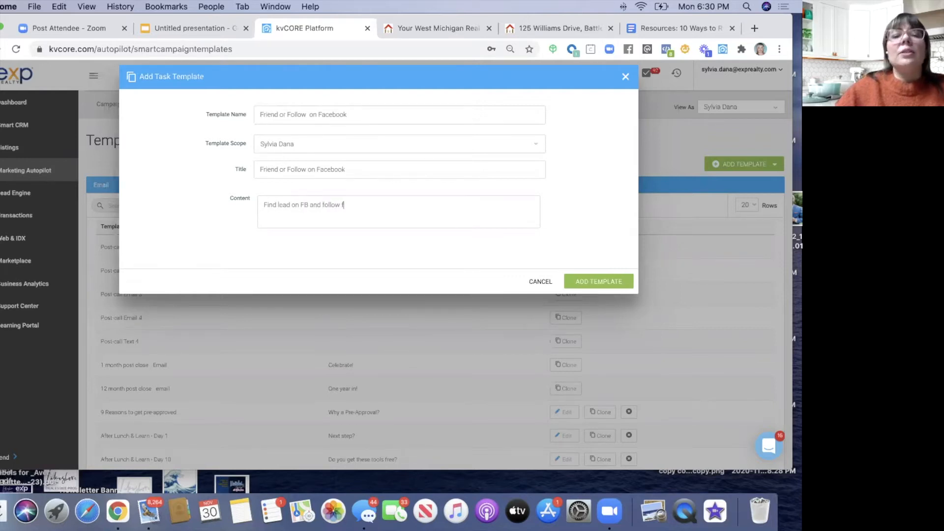
text(riend)
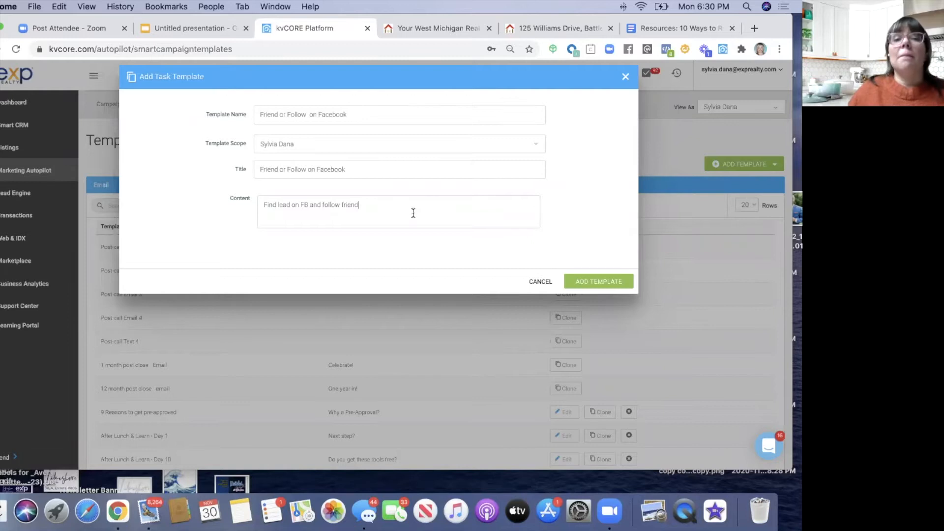
click(587, 283)
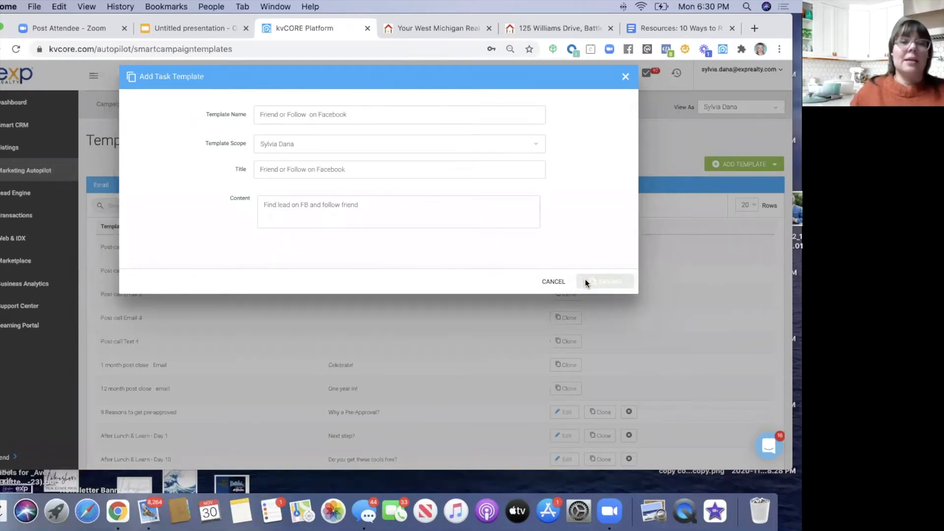
click(746, 166)
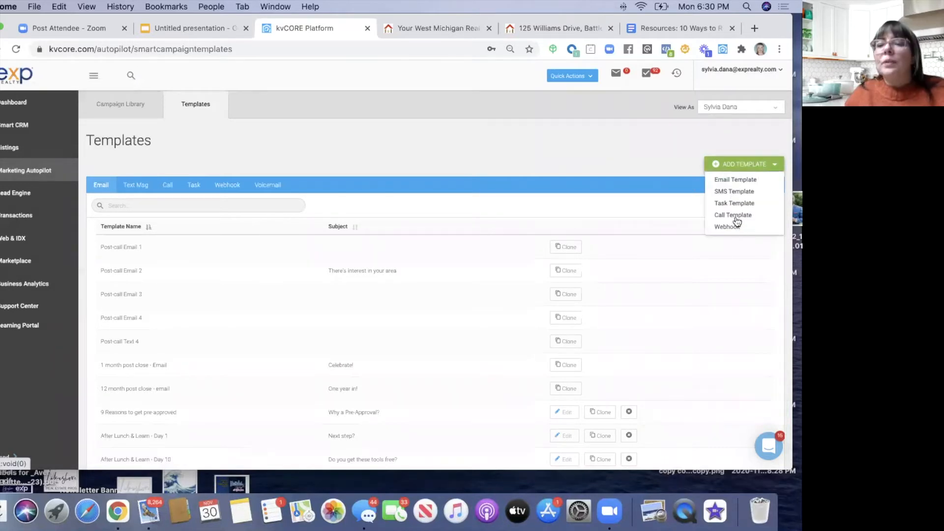
click(737, 216)
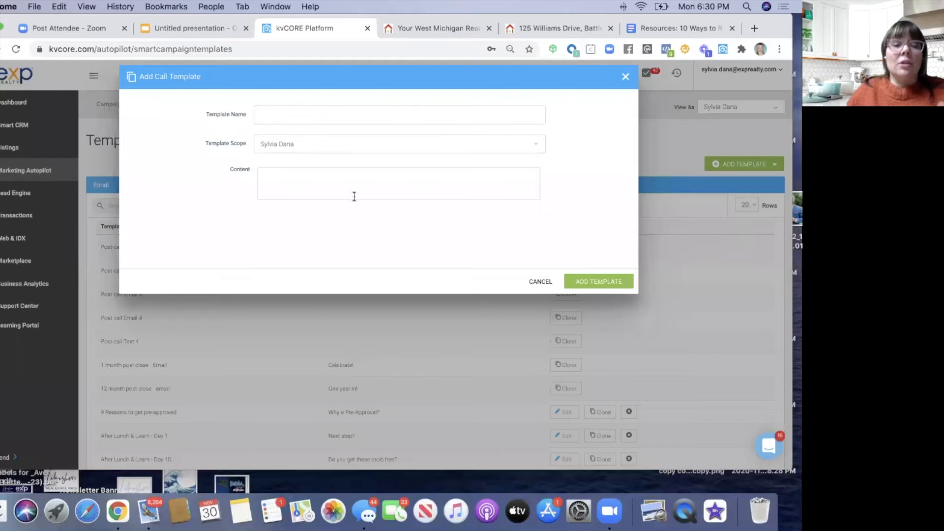
click(624, 77)
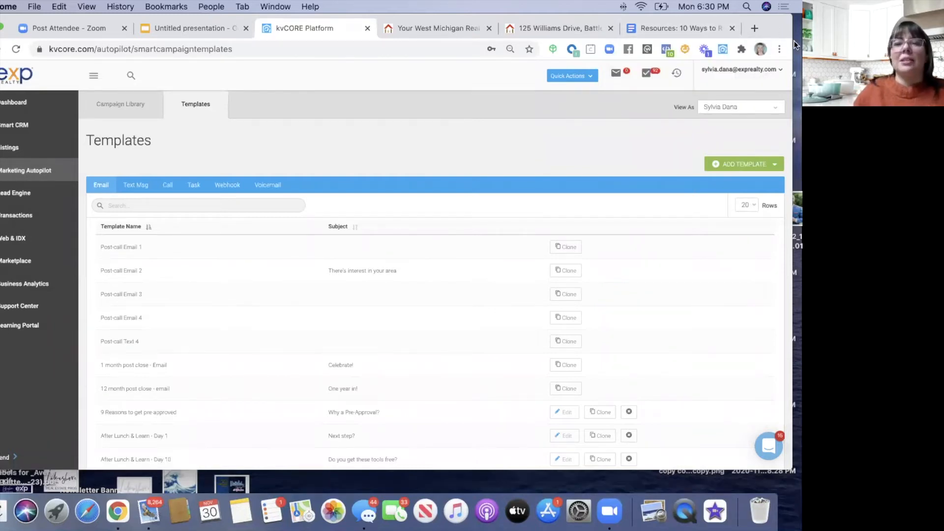
drag(772, 26, 794, 40)
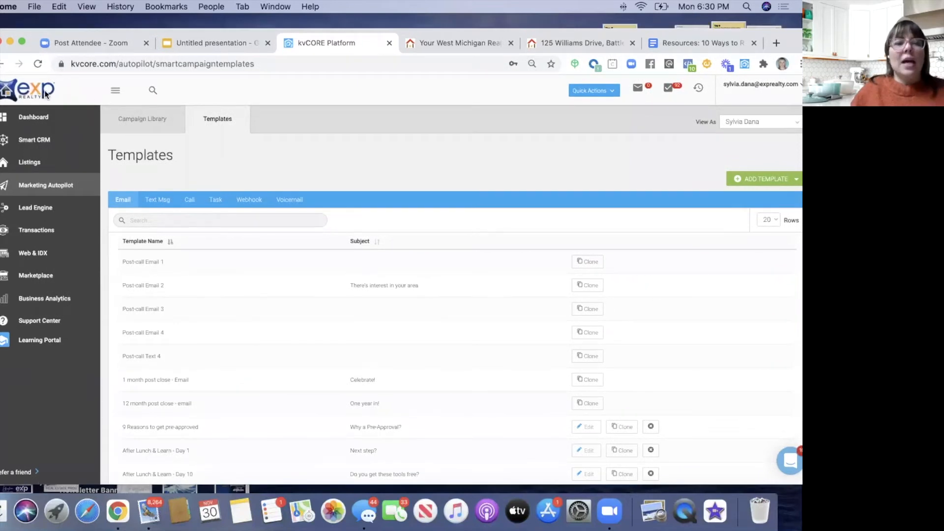
- Search My Library in the Campaign Library for 'modify' and open Kunversion Default - Buyer (MODIFY)
click(139, 123)
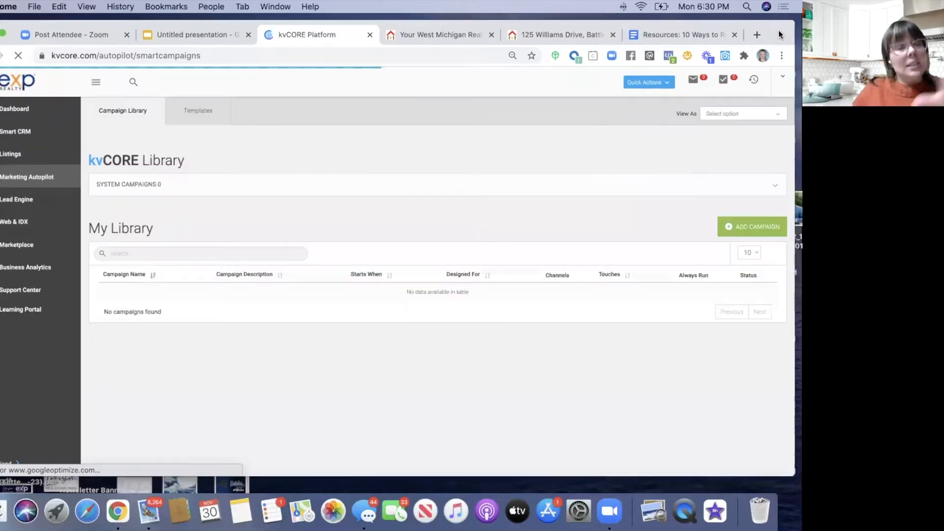
drag(799, 43, 780, 34)
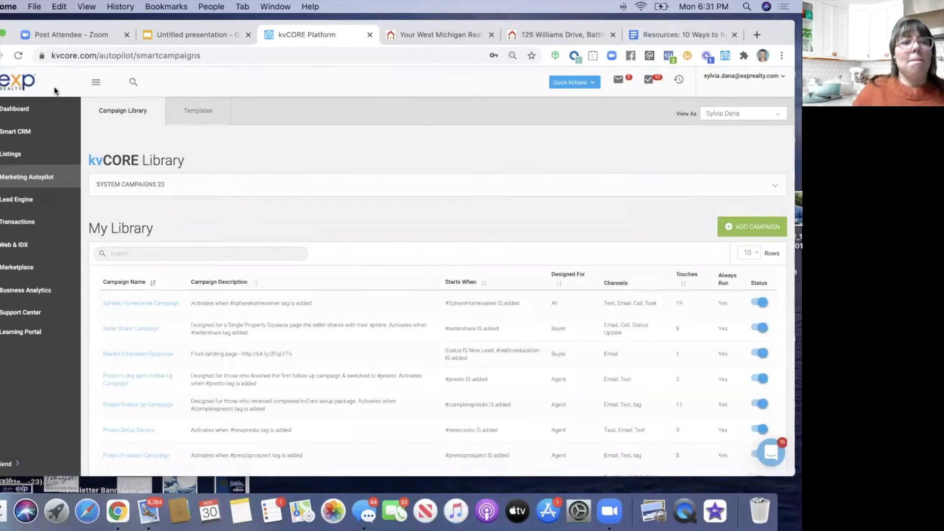
click(137, 253)
text(test)
key(BackSpace)
key(BackSpace)
key(BackSpace)
key(BackSpace)
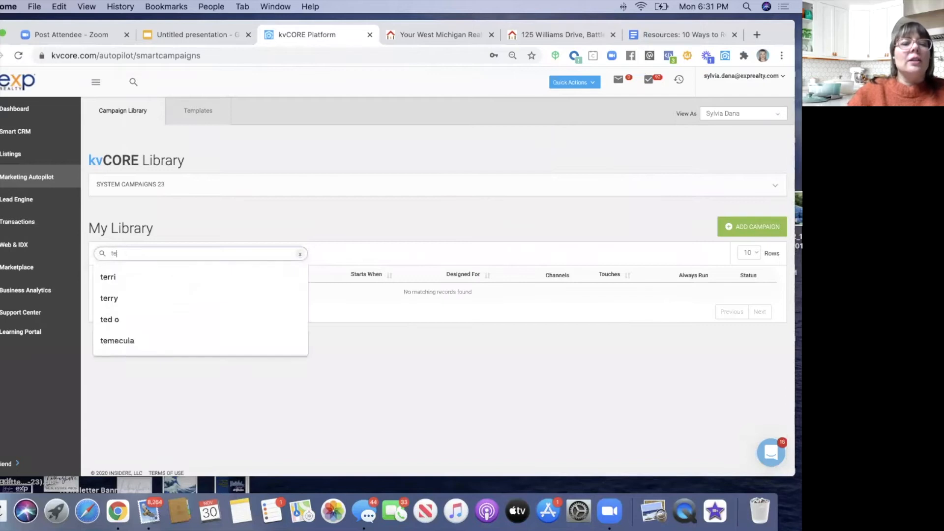
text(modify)
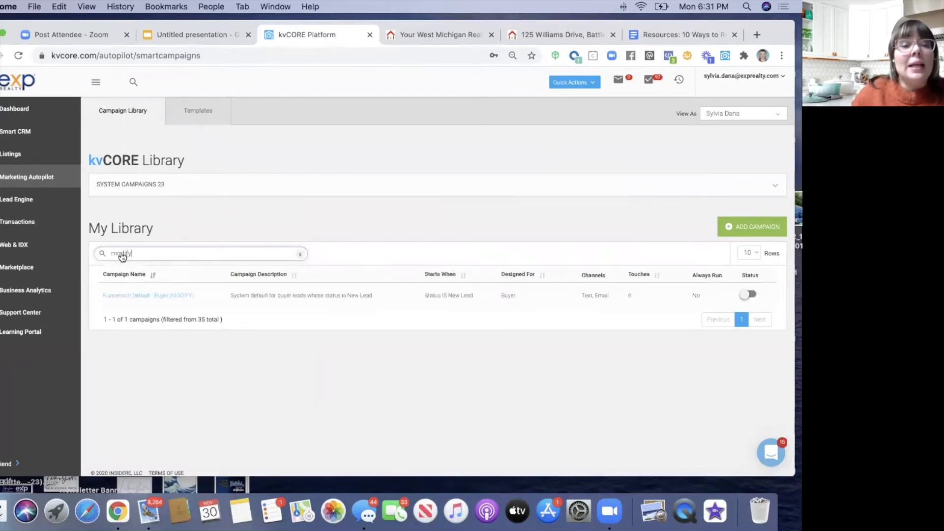
click(141, 299)
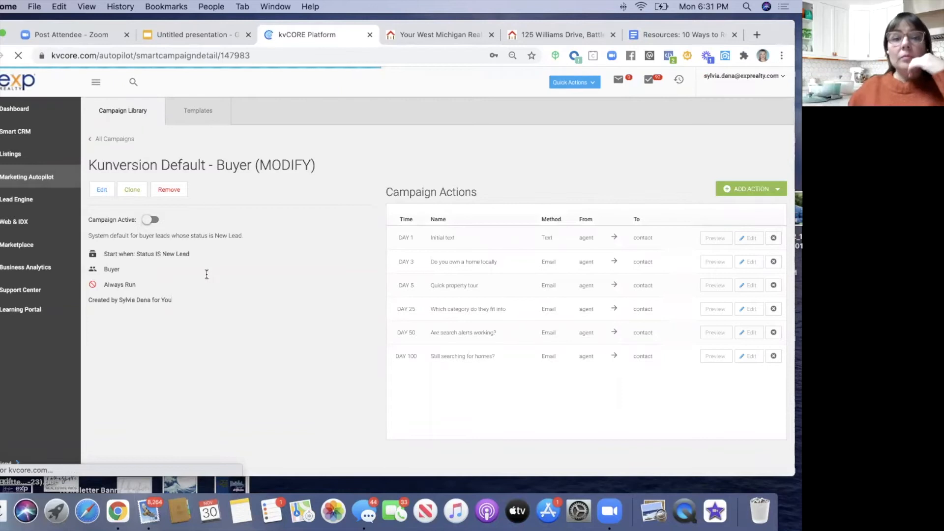
- Open the Edit Campaign wizard for Kunversion Default - Buyer (MODIFY)
click(104, 191)
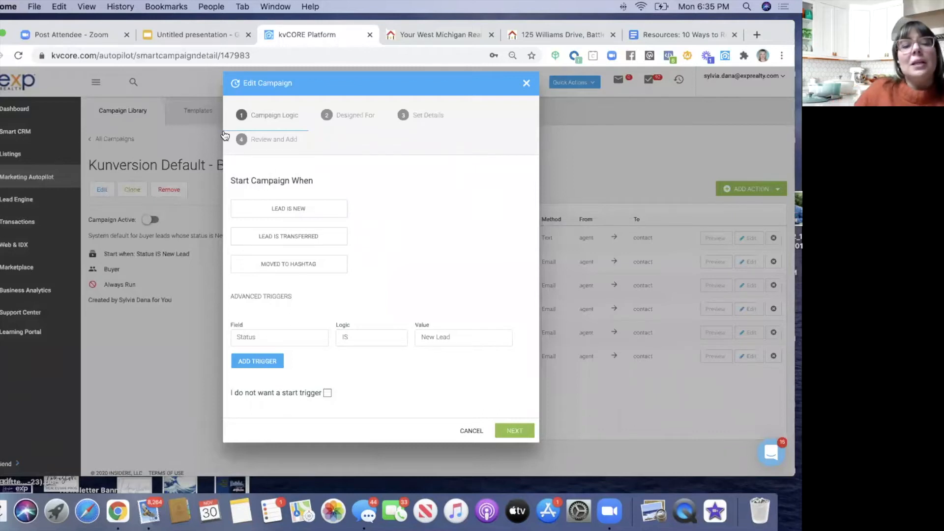
- Set the start trigger to Moved to Hashtag FacebookBuyer and continue to the Designed For step
click(271, 264)
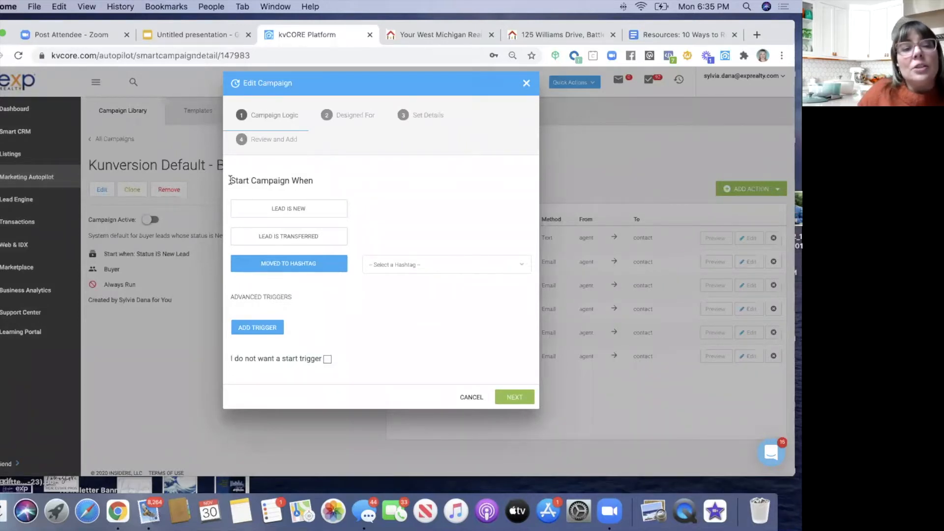
click(394, 263)
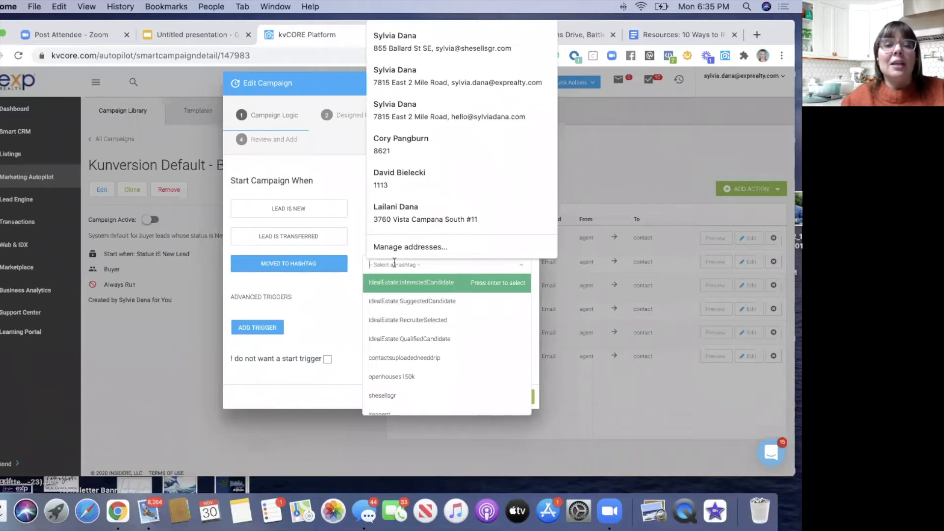
text(Fa)
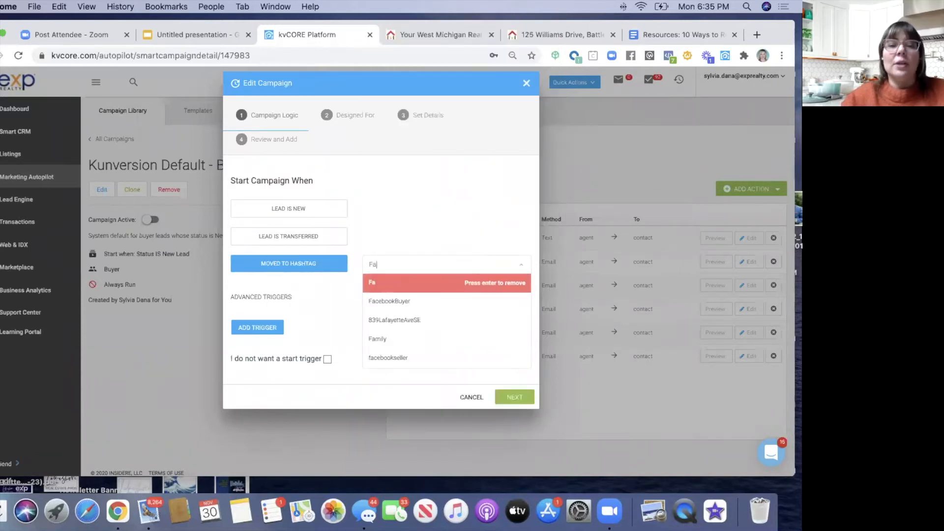
click(391, 297)
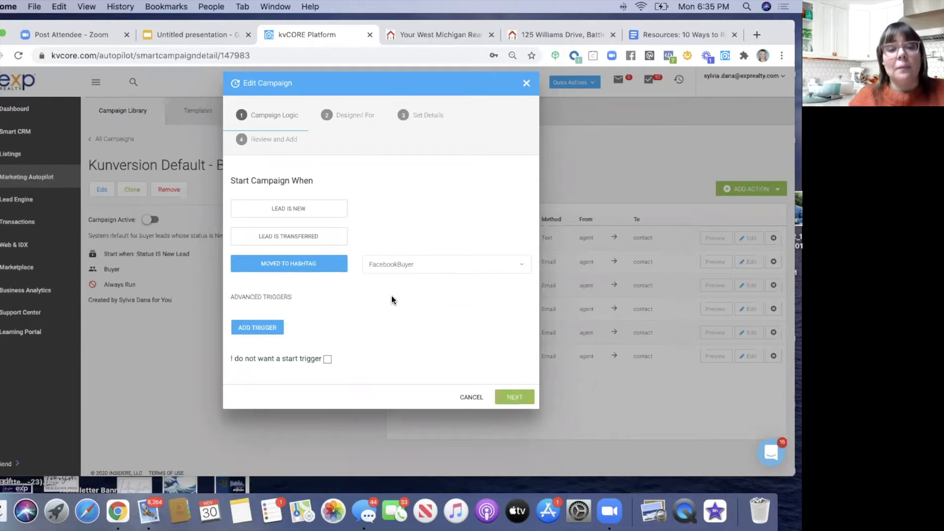
click(515, 398)
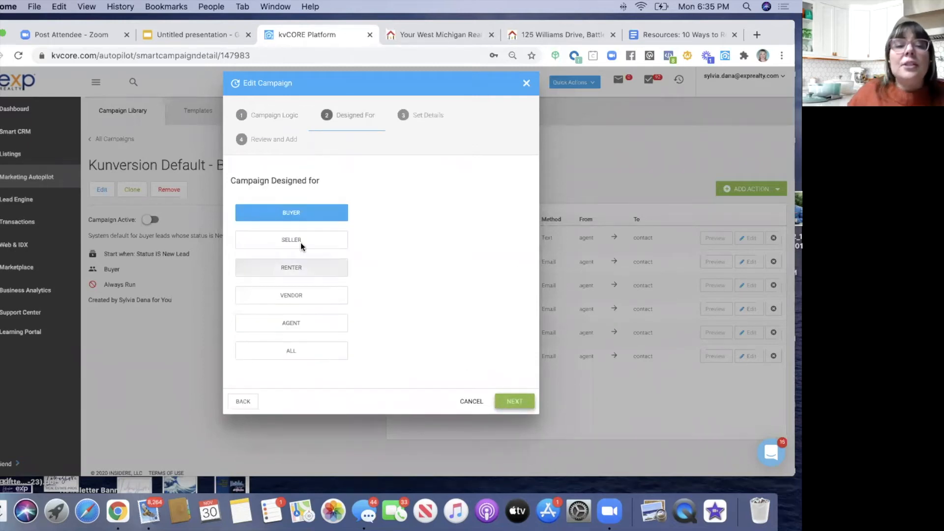
- Rename the campaign to 'FB Buyer Campaign (test)'
click(509, 402)
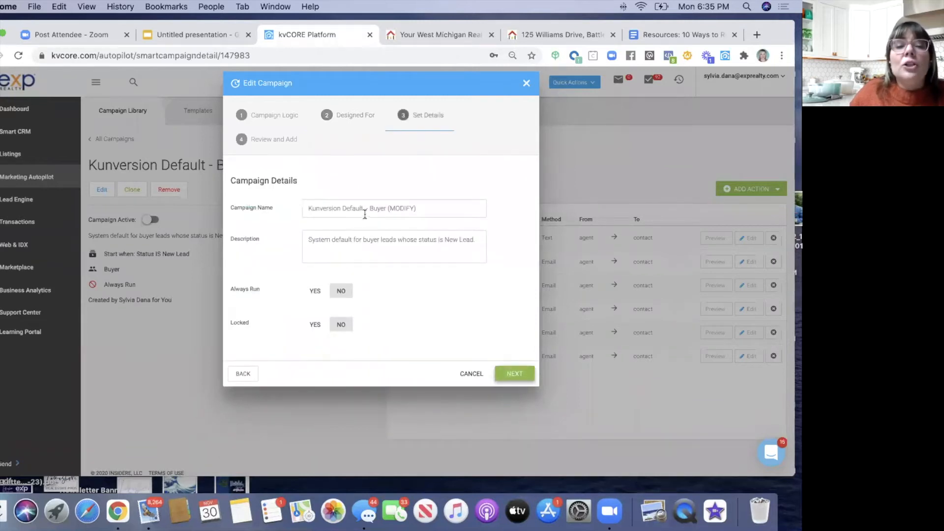
drag(363, 208, 277, 208)
text(FB buye)
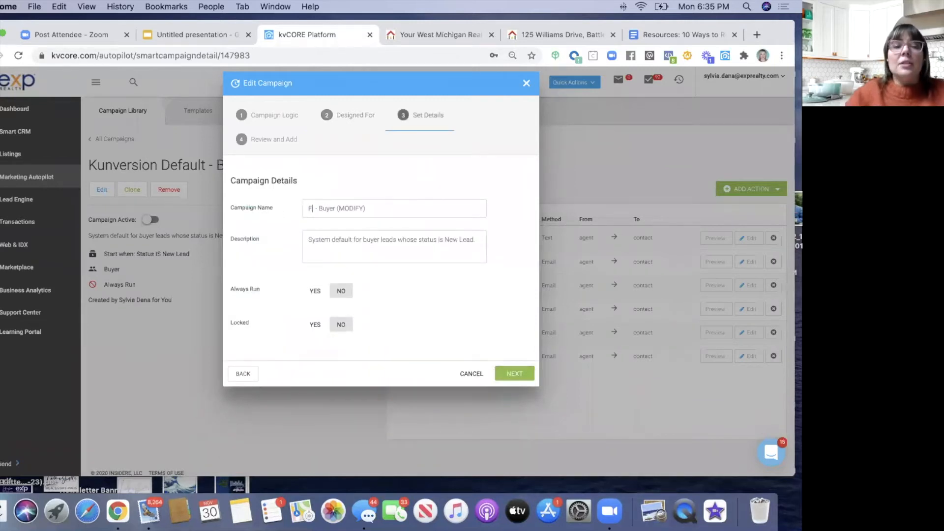
key(BackSpace)
key(BackSpace)
key(BackSpace)
key(BackSpace)
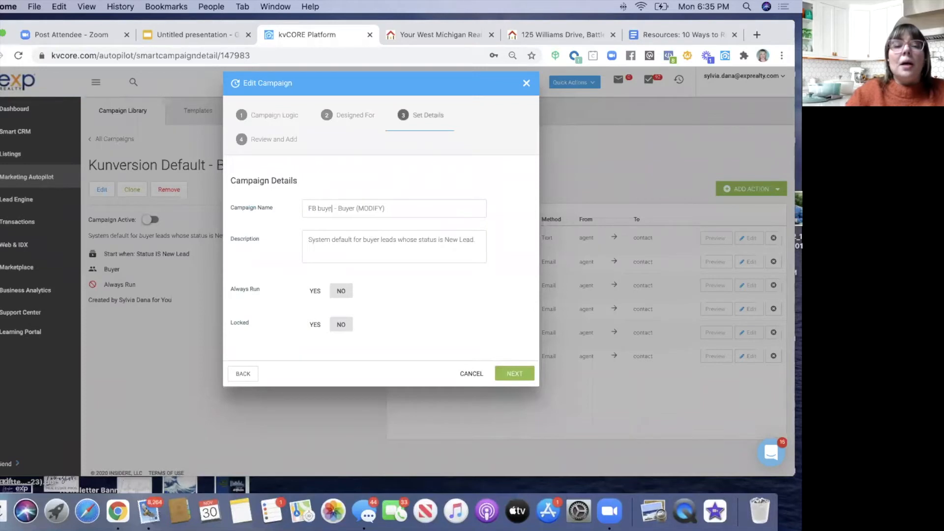
text(Buyer)
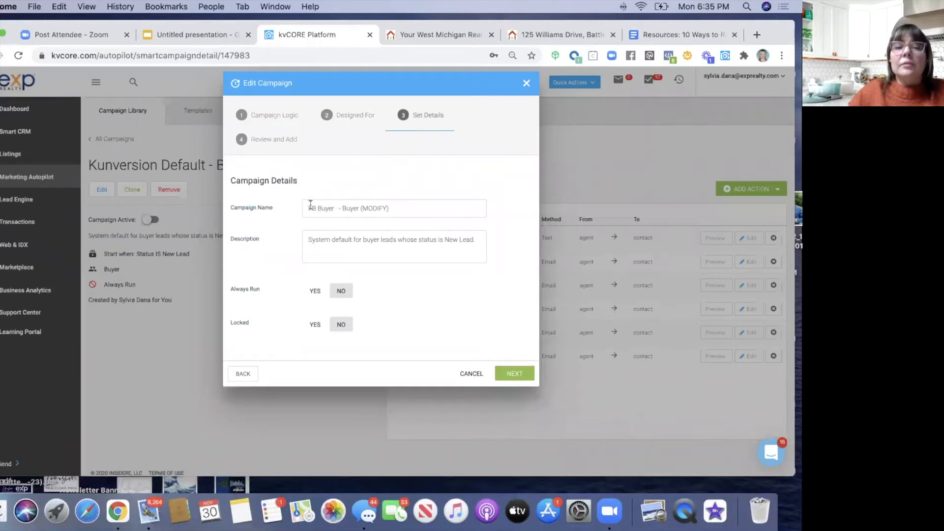
drag(338, 209, 395, 208)
text(Campaig)
key(BackSpace)
text(gn (test))
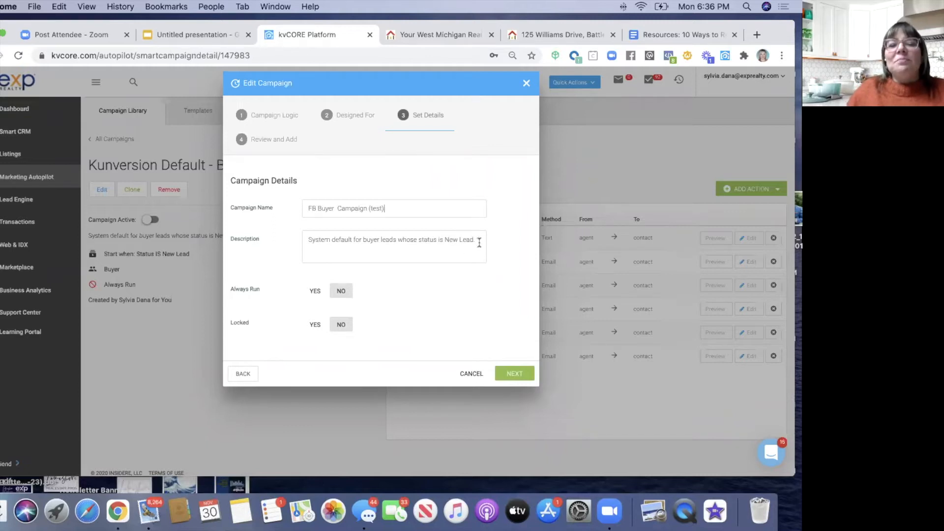
click(337, 209)
key(BackSpace)
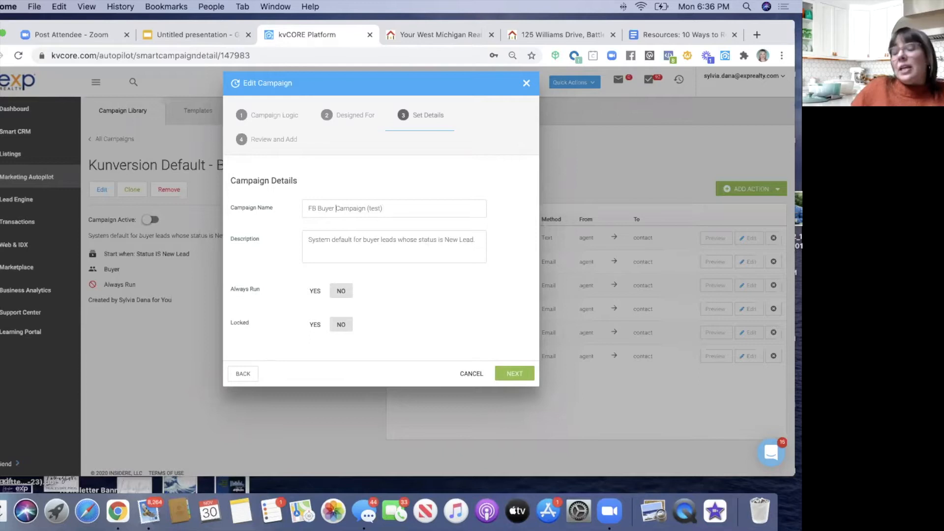
- Replace the description with 'Designed for FB buyer leads…' #facebookbuyer activation note and set Always Run to Yes
drag(476, 240, 312, 226)
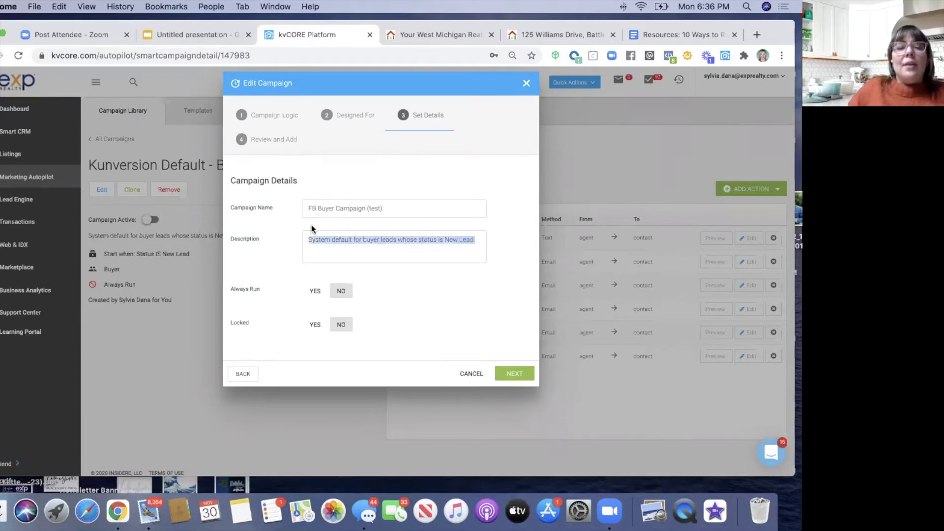
key(BackSpace)
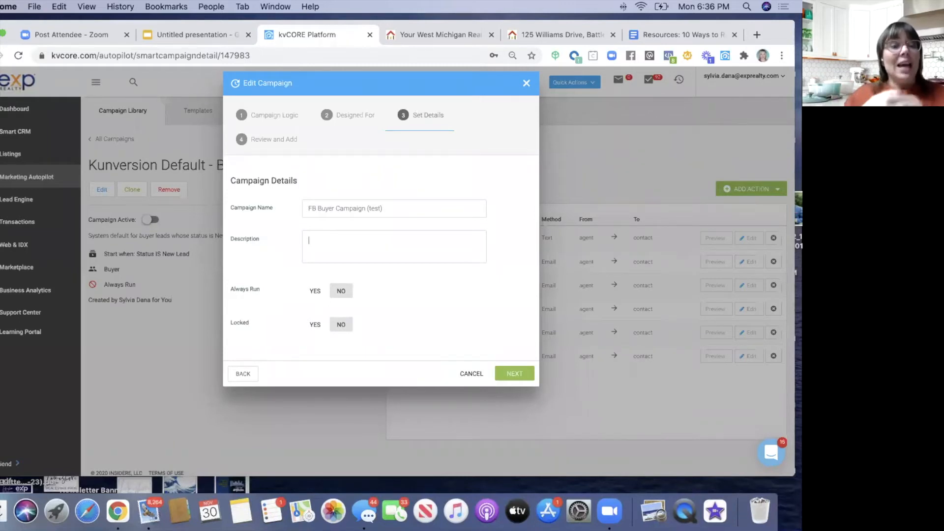
text(Designed for FB buyer)
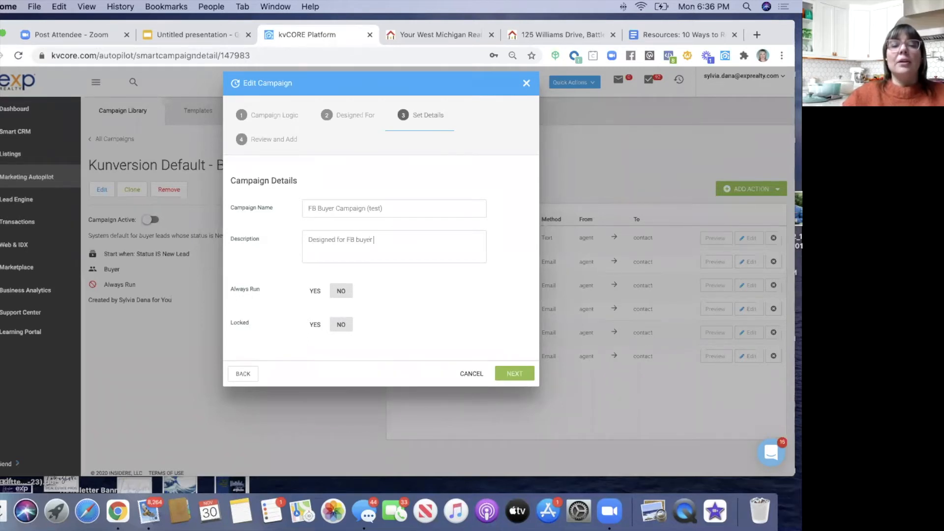
text( leads. Acti)
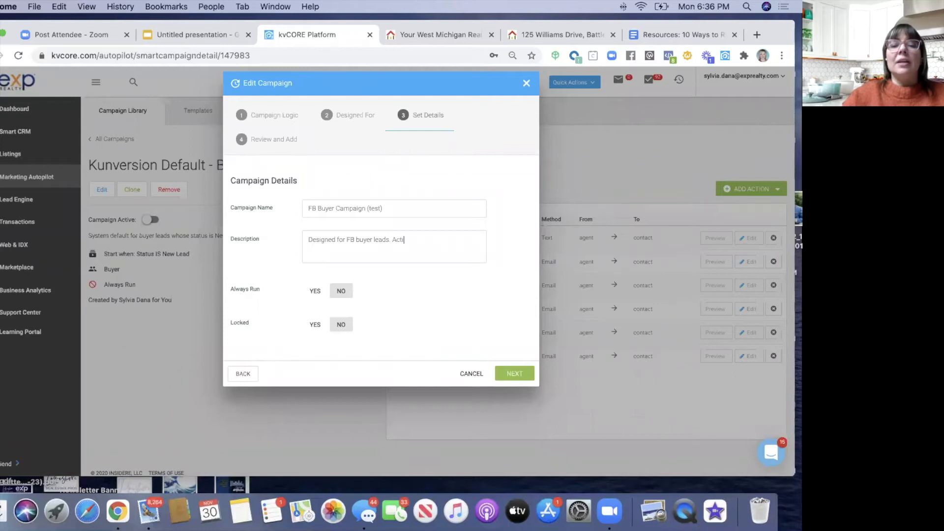
text(vates wh)
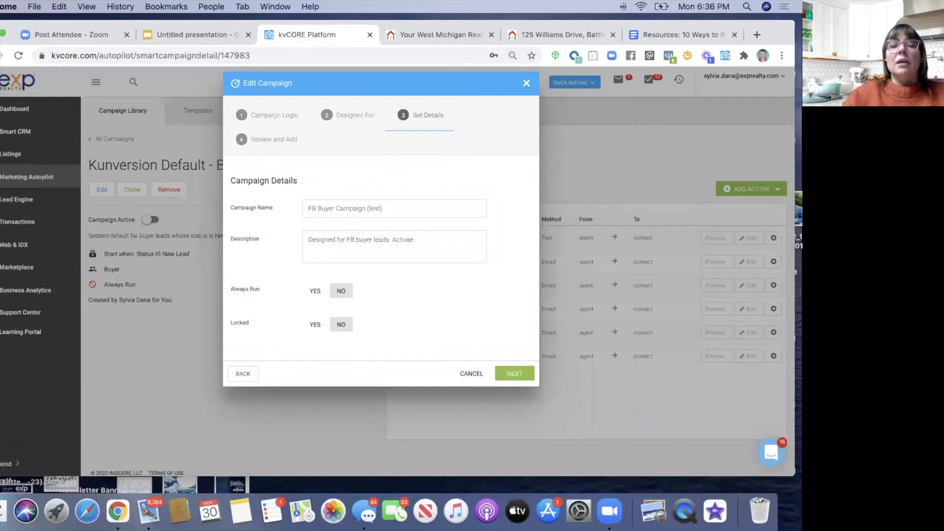
text(en )
text(#fad)
text(ebookbuyer ta)
text(g is)
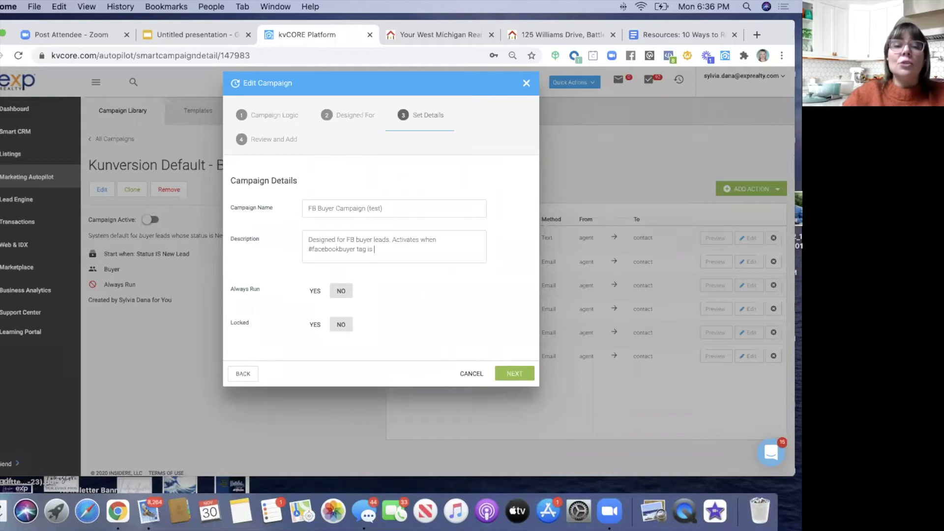
text(added)
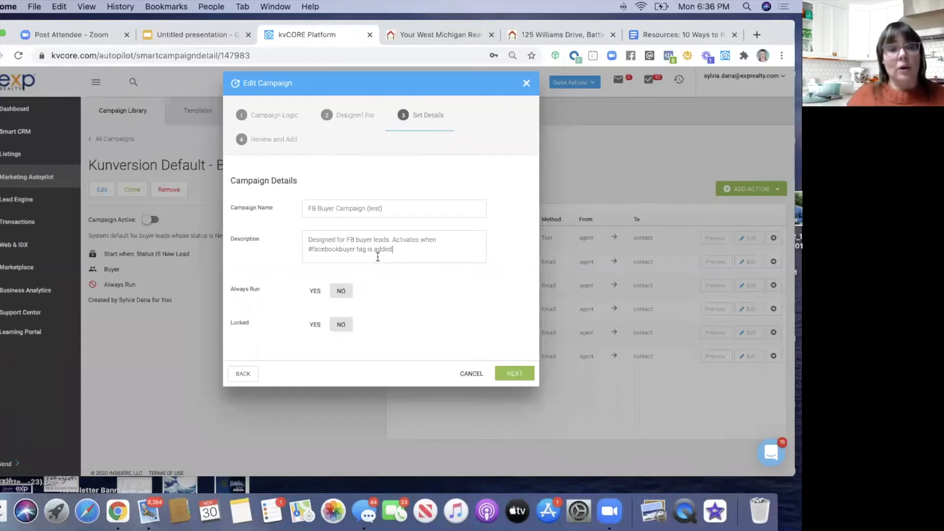
click(316, 293)
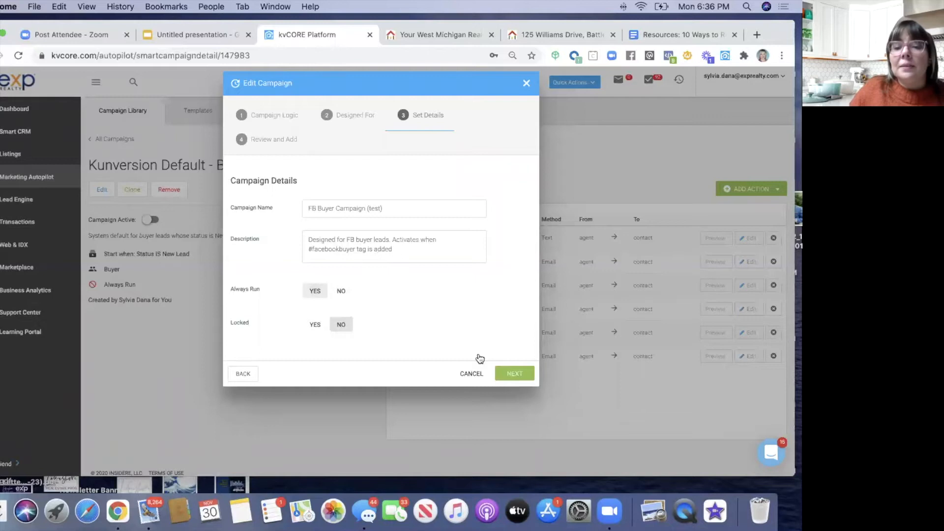
click(515, 379)
- Save the edited FB Buyer Campaign (test) from the Review Campaign step
scroll(492, 364, down, 3)
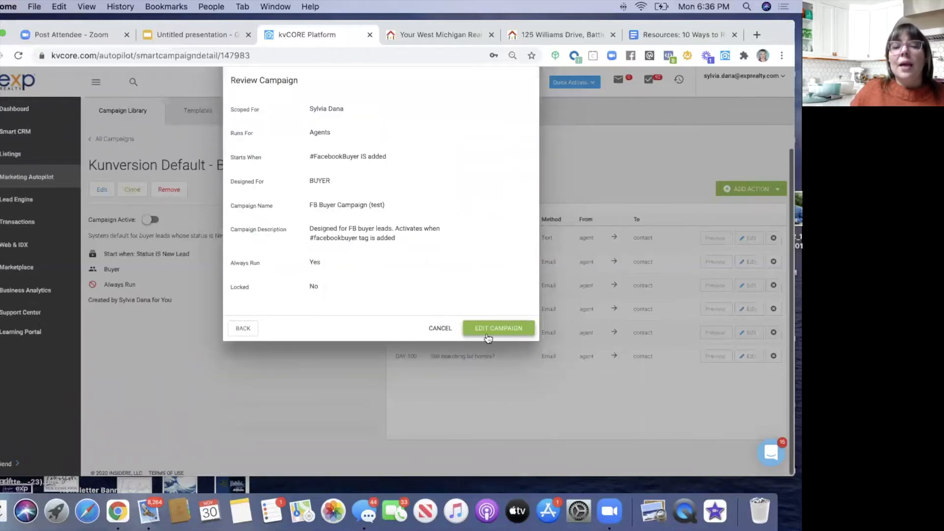
click(488, 330)
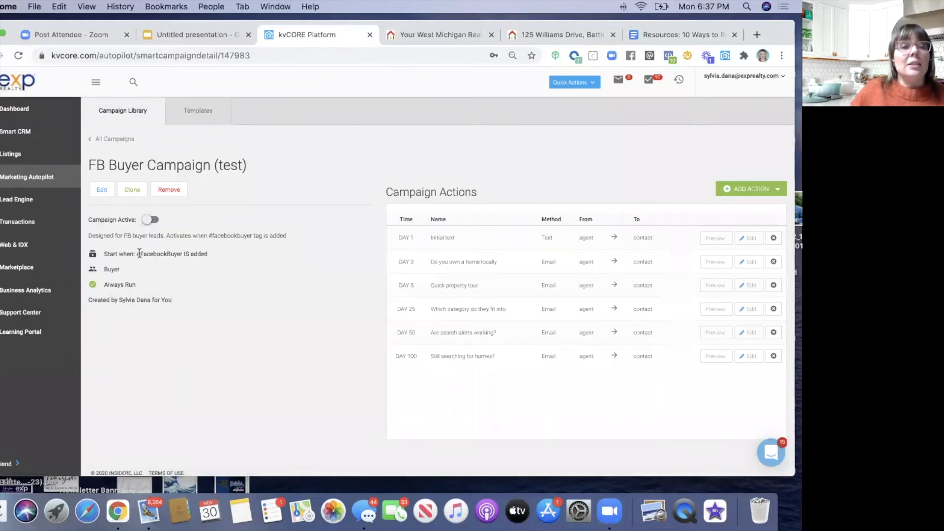
drag(138, 252, 183, 254)
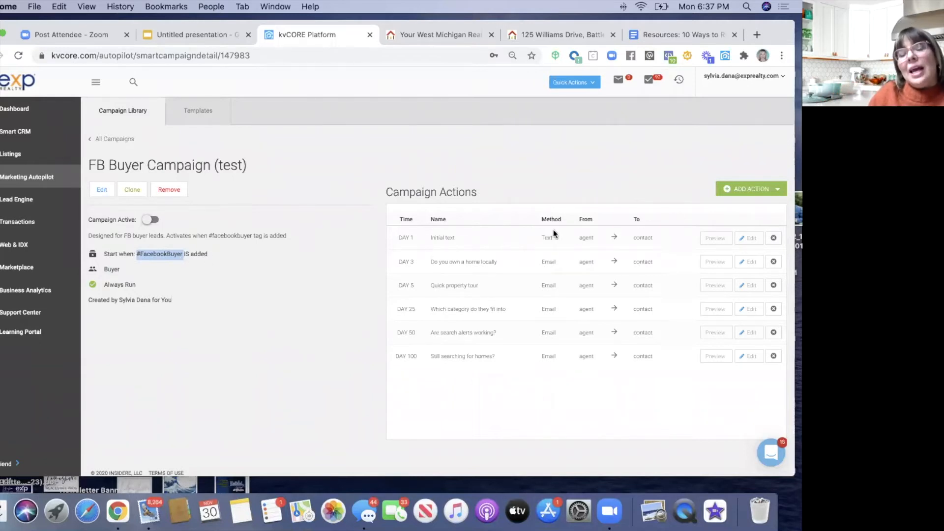
click(723, 237)
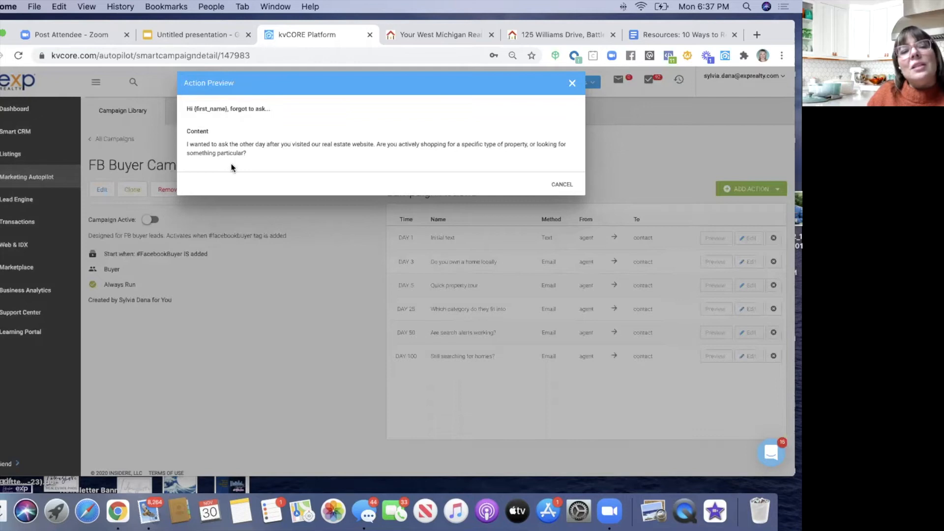
click(572, 84)
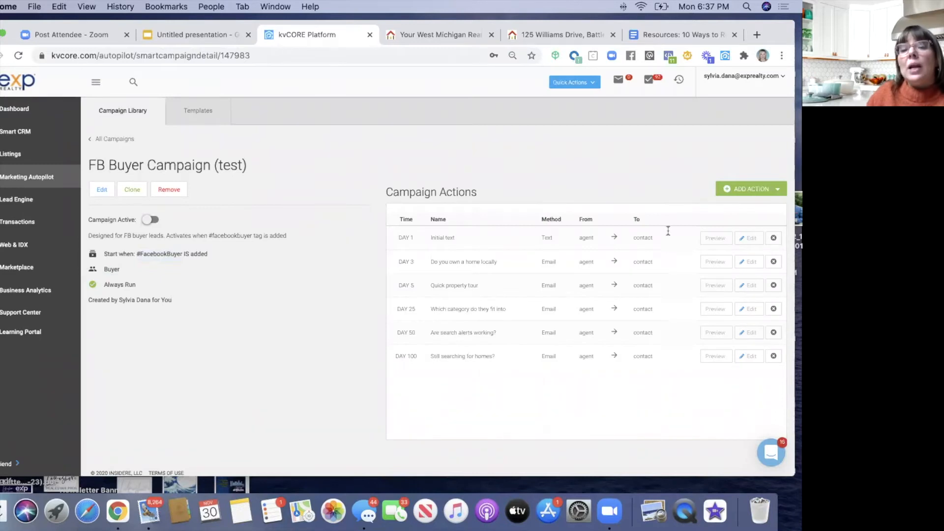
- Add a new SMS action based on the FB Buyer Text #1 (test) template
click(737, 194)
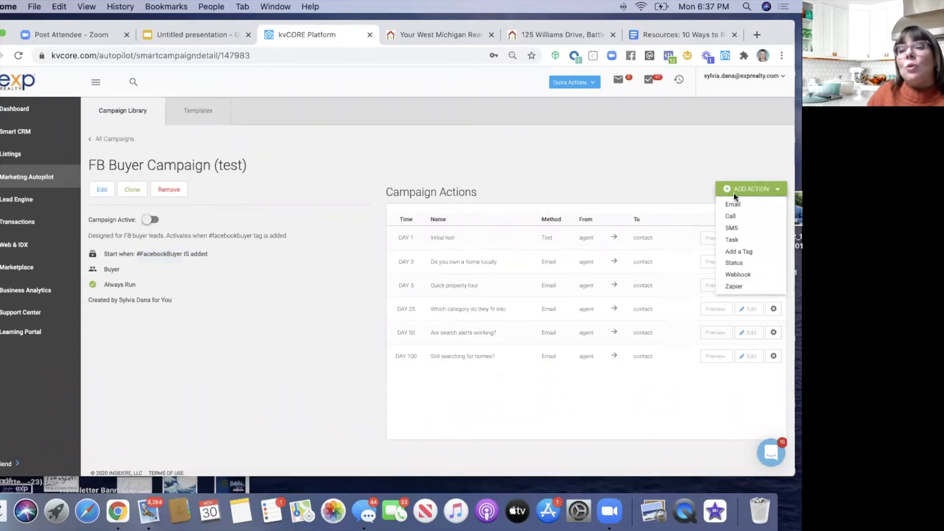
click(734, 228)
click(275, 156)
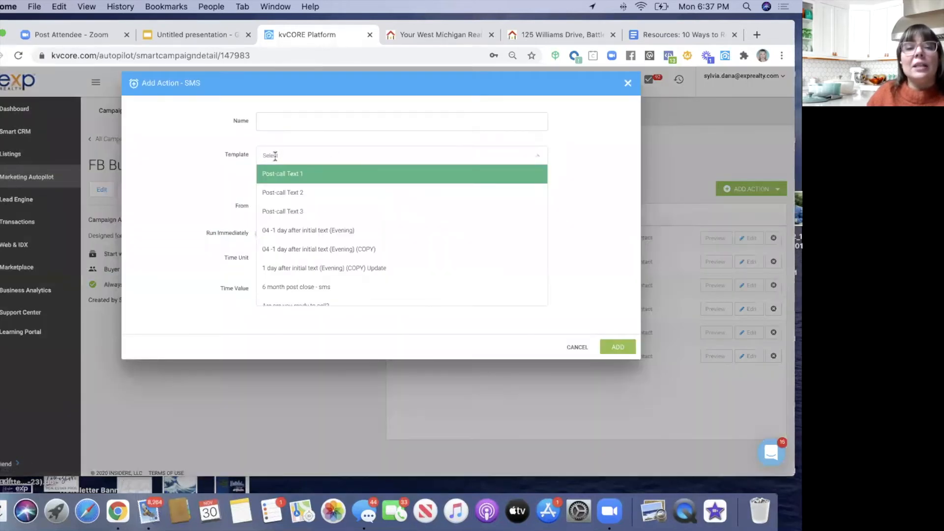
text(fb)
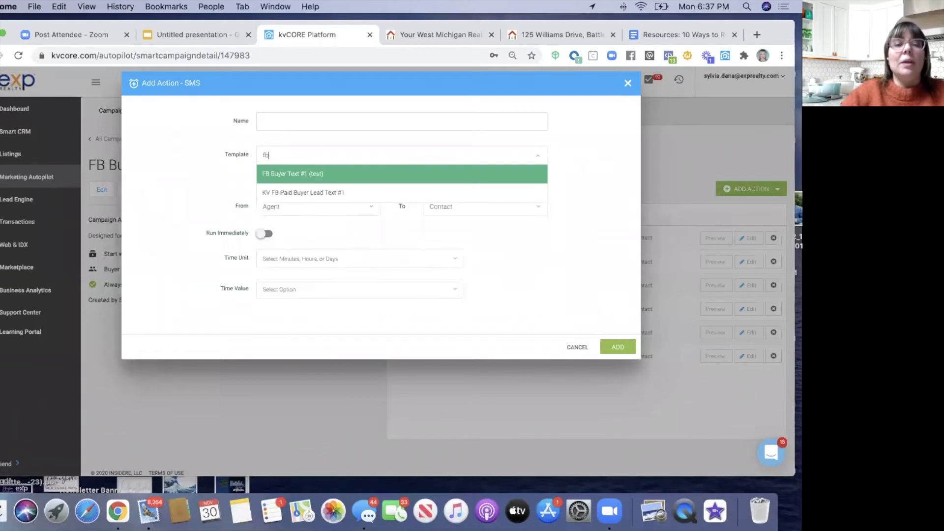
click(284, 175)
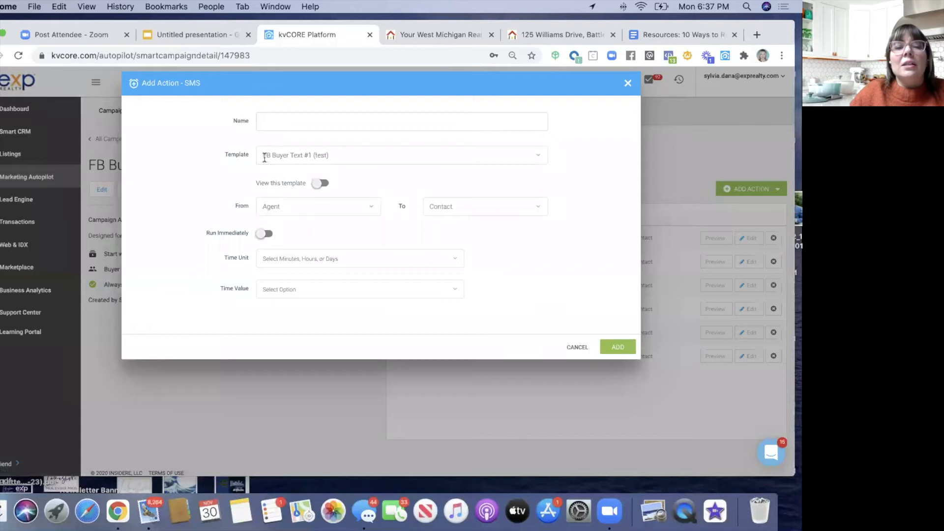
click(321, 184)
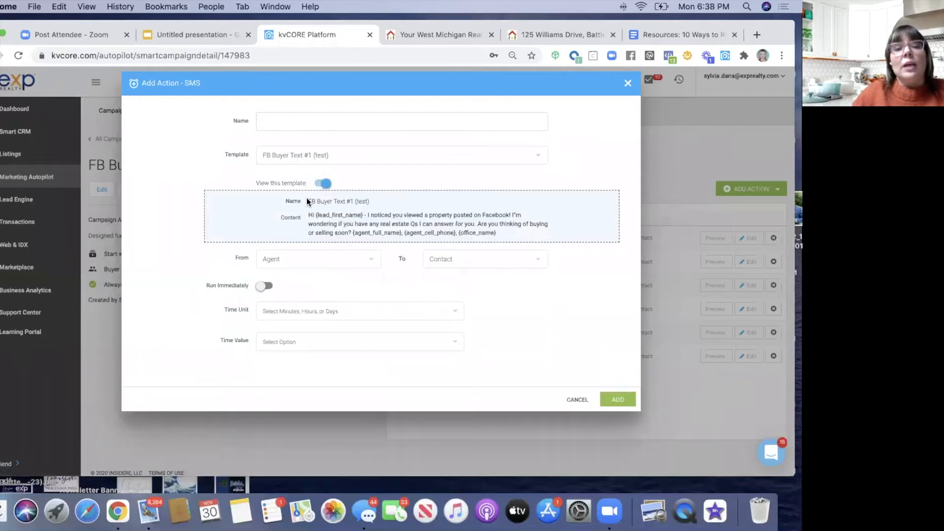
- Name the action 'FB Buyer Text #1', set it to run immediately, and add it to the campaign
click(275, 128)
text(FB Bue)
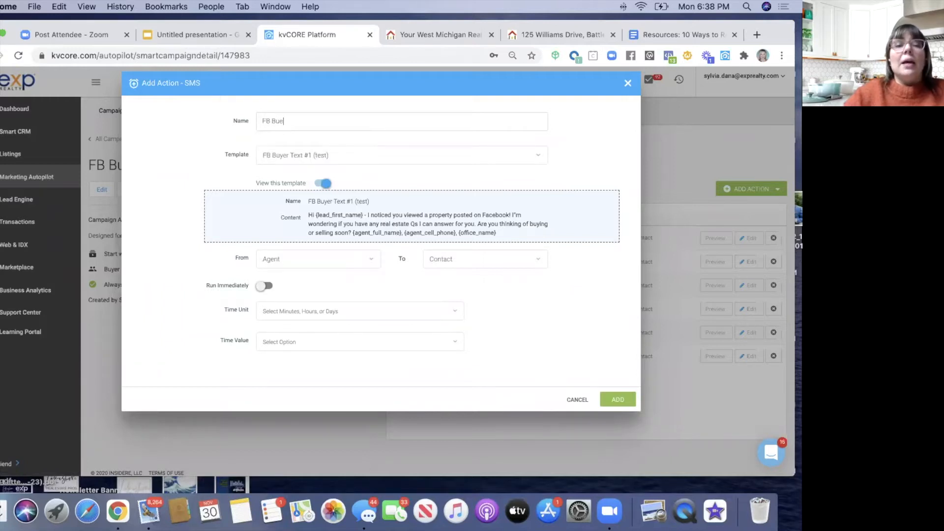
key(BackSpace)
text(yer T)
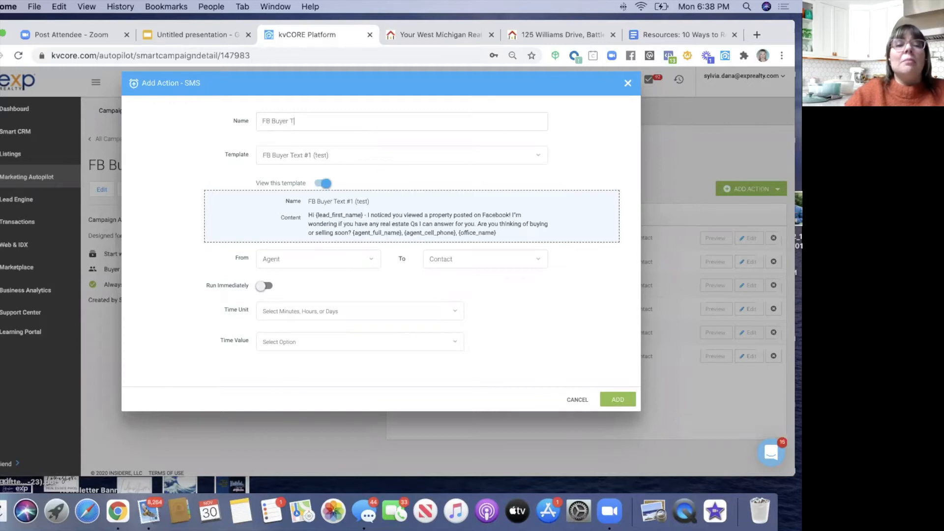
text(ext #1)
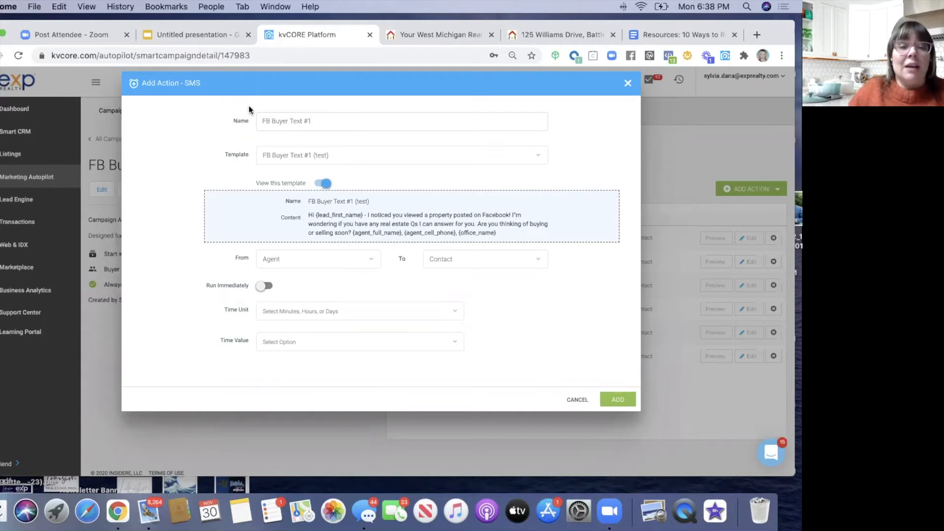
click(264, 287)
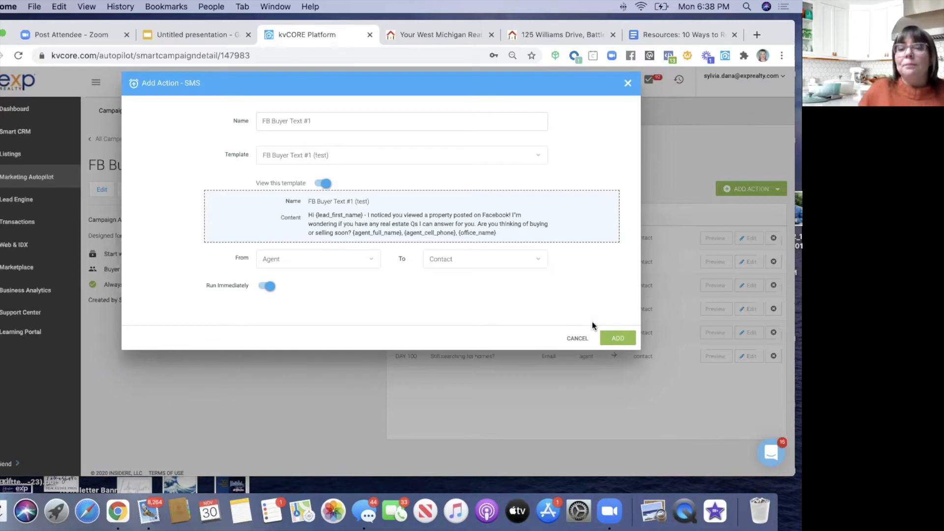
click(608, 338)
click(742, 190)
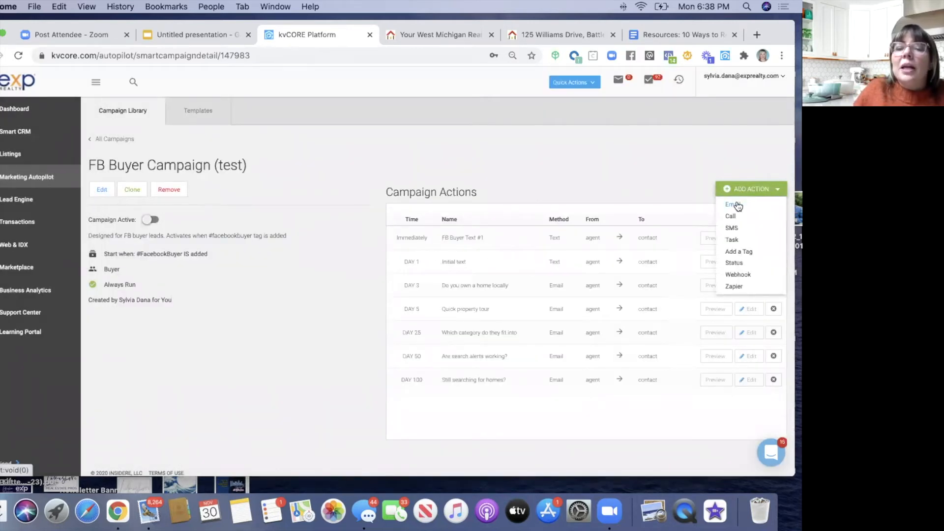
- Create an email action from the FB Buyer Email #1 template and name it 'FB Buyer Email #1'
click(738, 207)
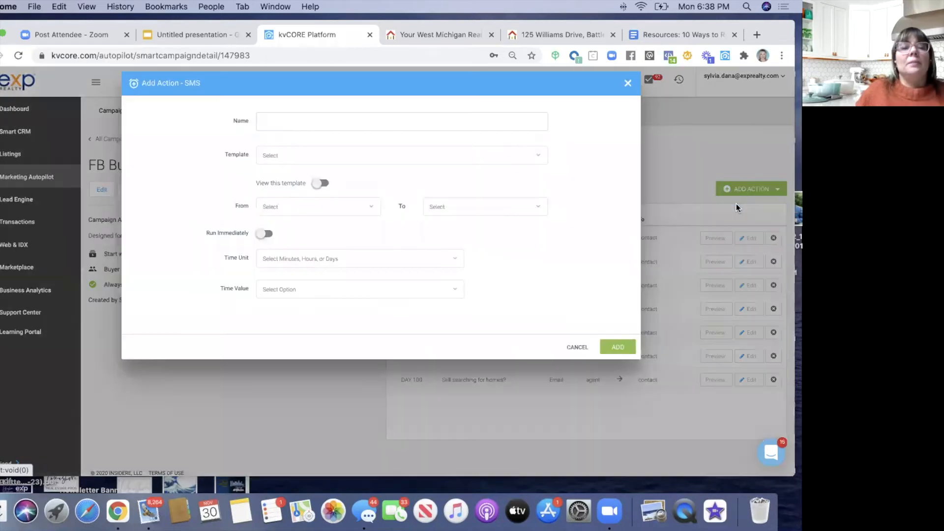
click(292, 154)
text(fb)
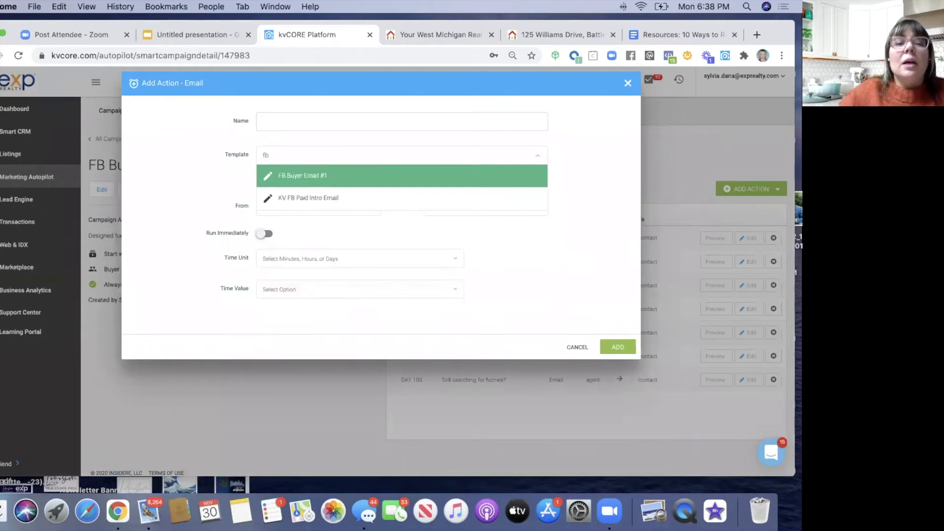
click(320, 176)
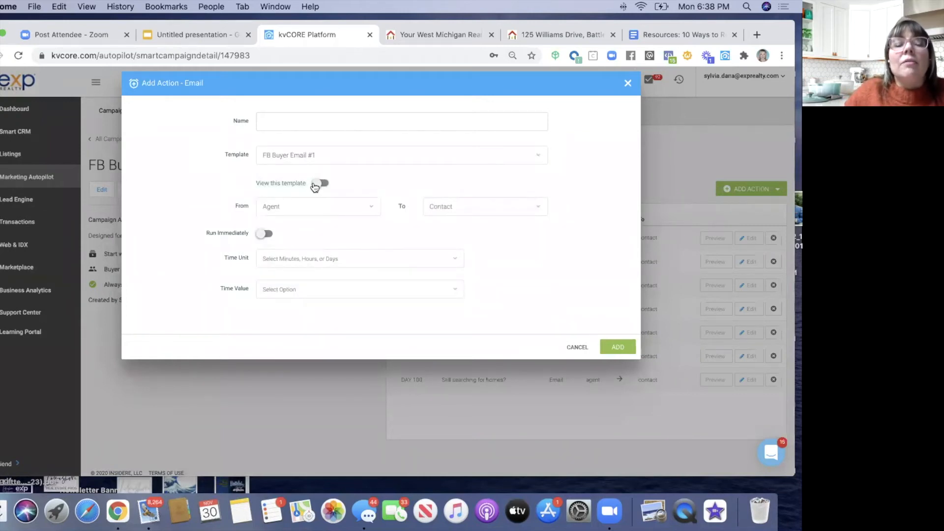
click(315, 185)
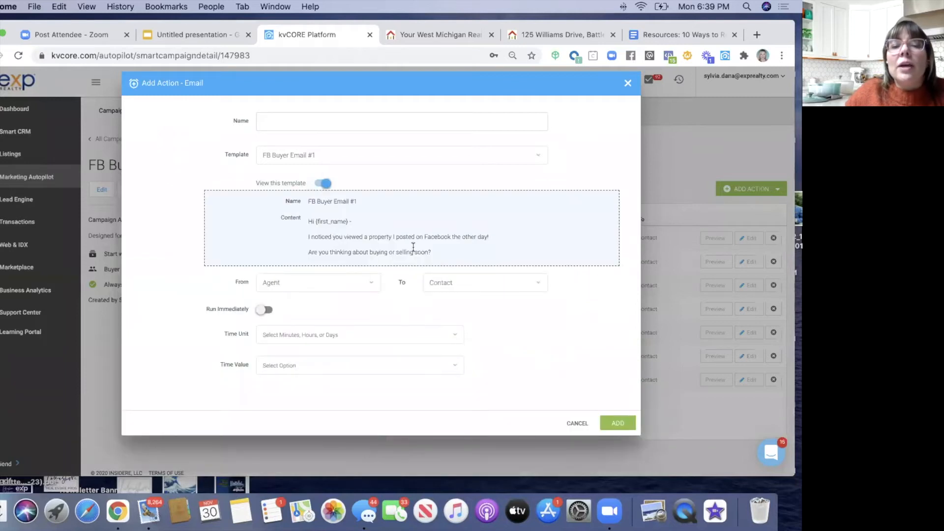
click(279, 117)
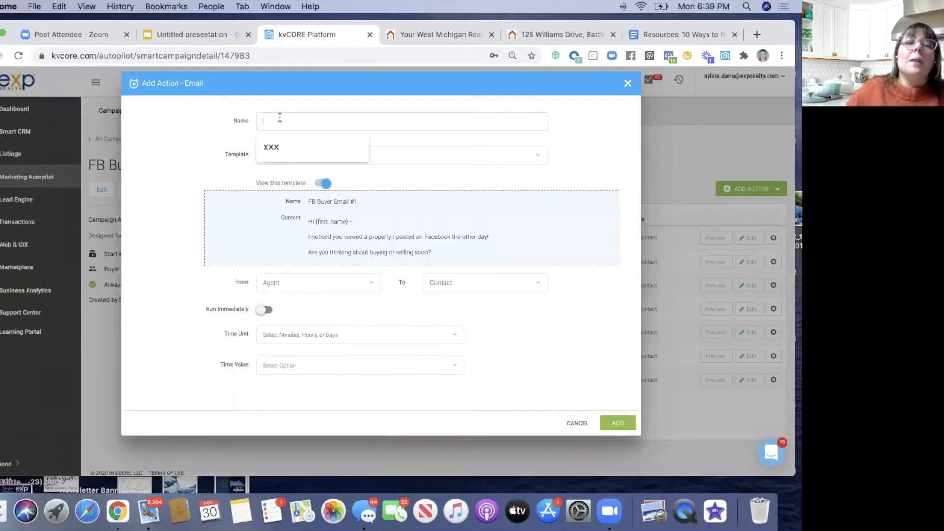
text(FB Buyer Eail)
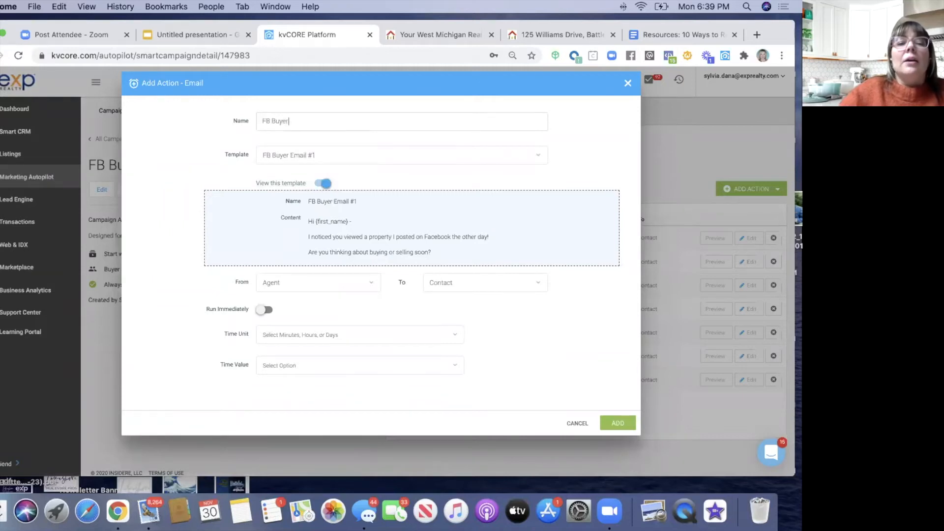
key(BackSpace)
key(BackSpace)
key(BackSpace)
text(mail #1)
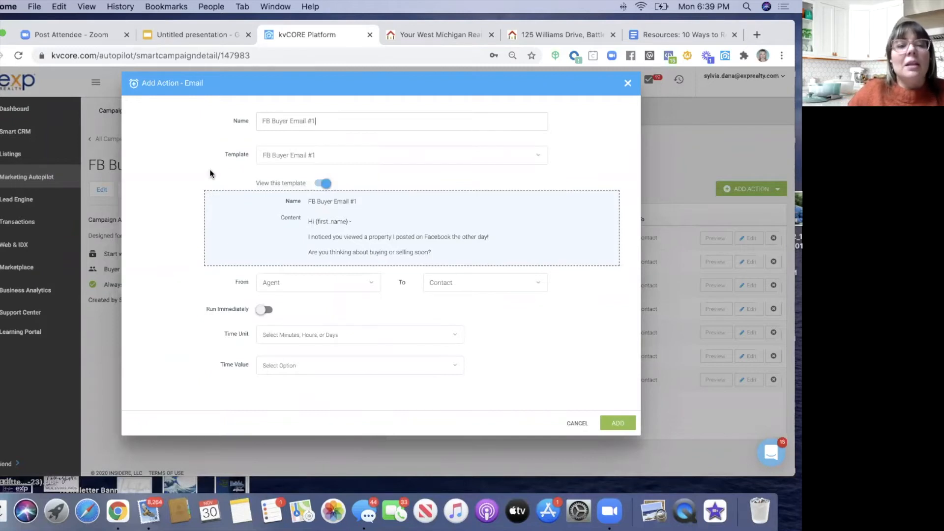
- Set the email's delay to 1 day and add it to the campaign
scroll(210, 174, down, 2)
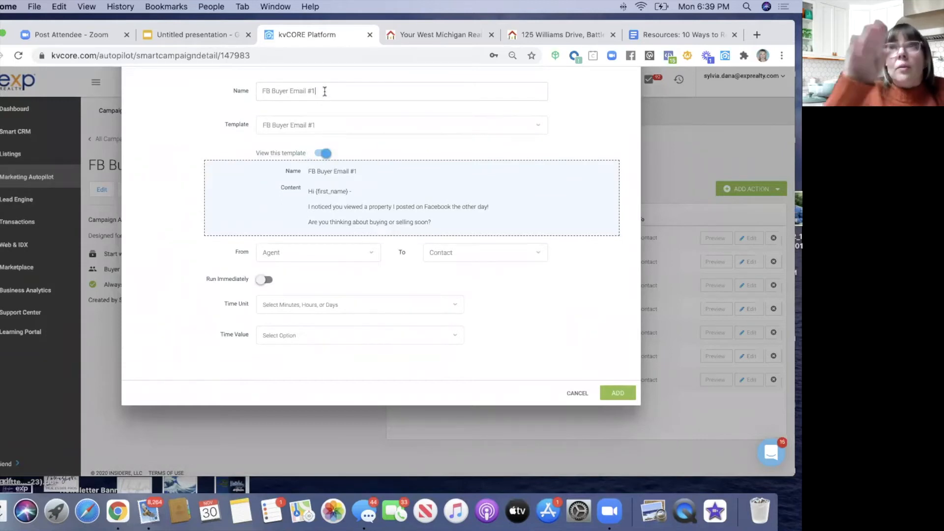
click(264, 303)
click(270, 361)
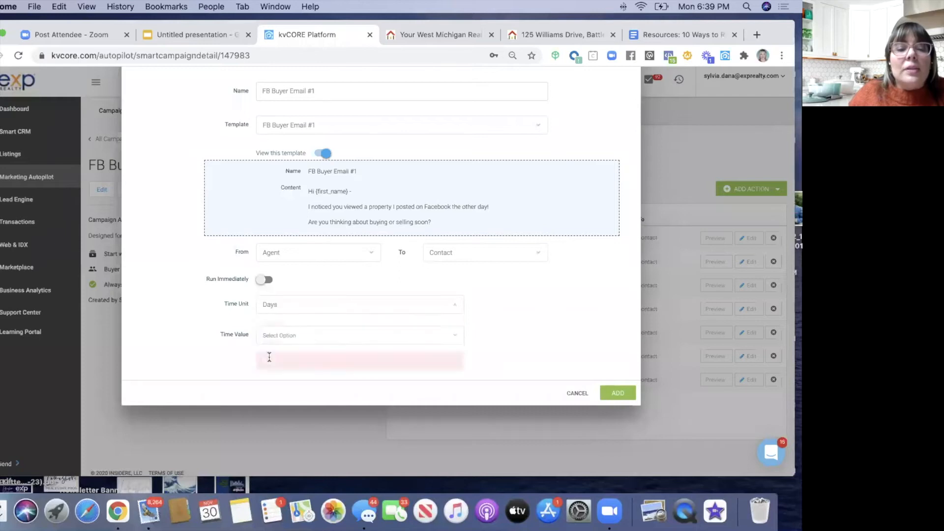
click(269, 339)
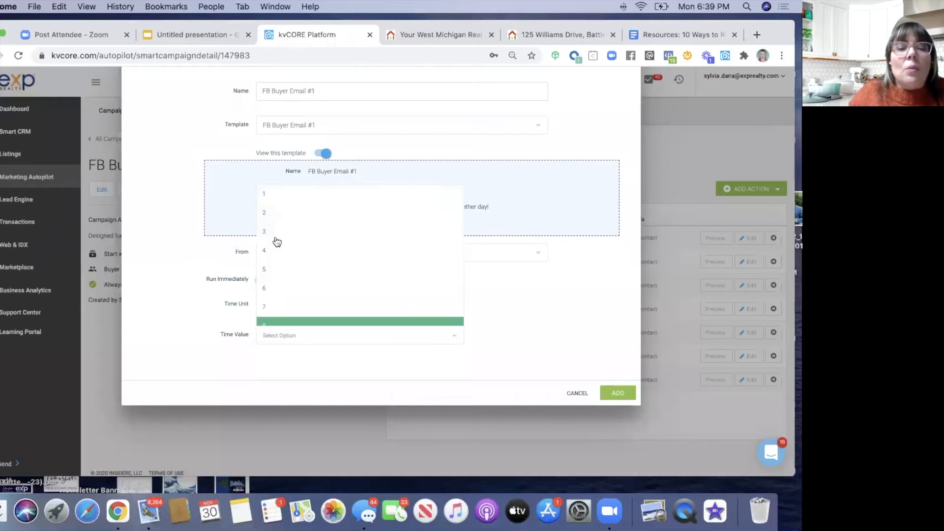
click(273, 194)
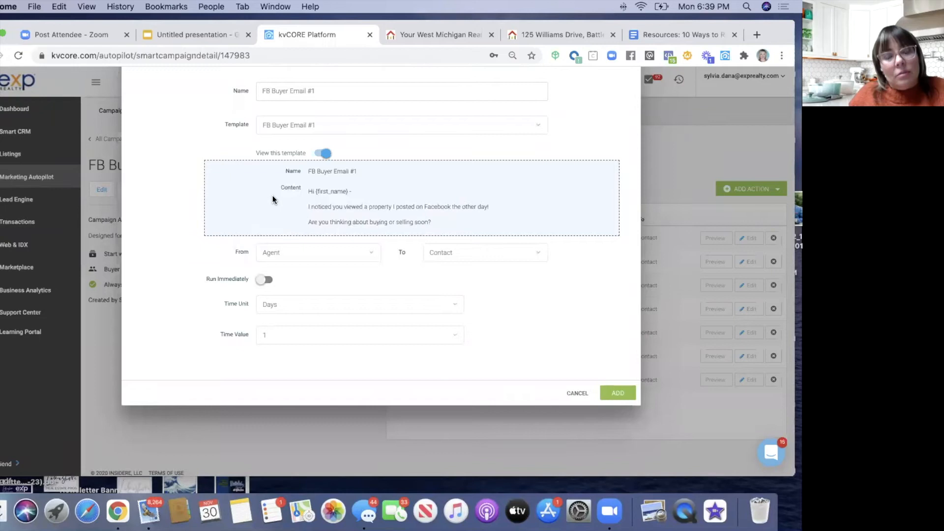
click(274, 303)
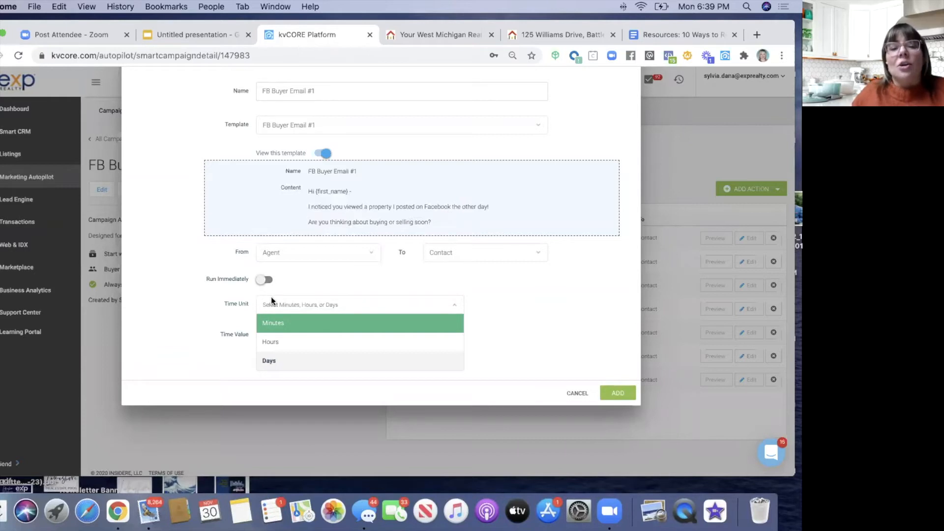
click(262, 362)
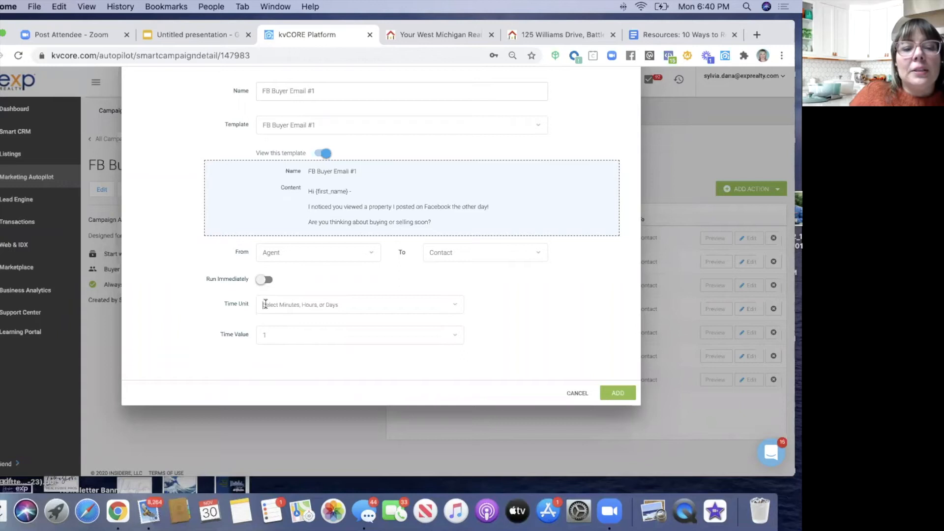
click(265, 305)
click(269, 360)
click(271, 338)
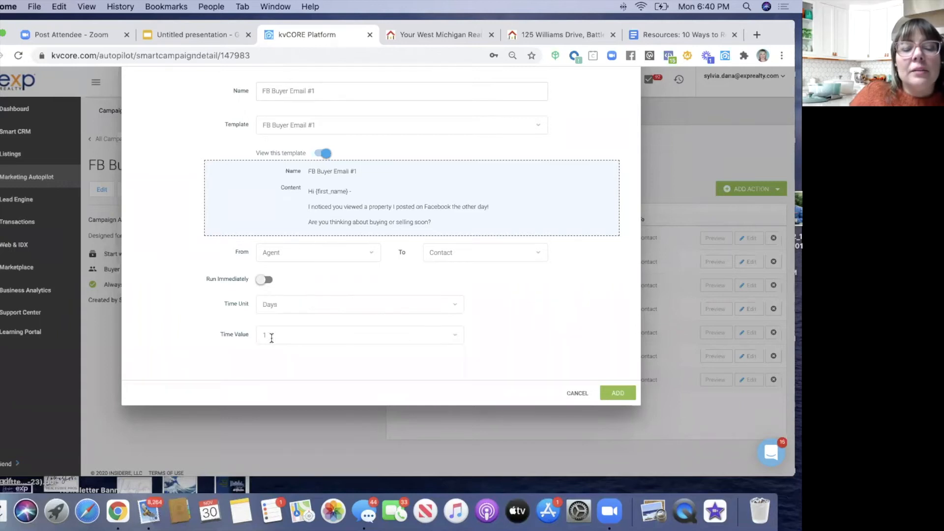
scroll(376, 303, up, 2)
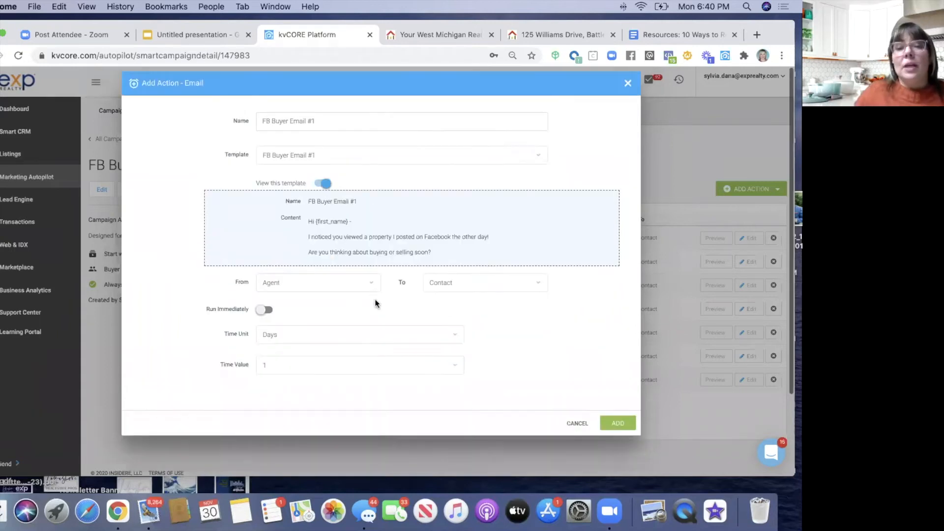
click(611, 420)
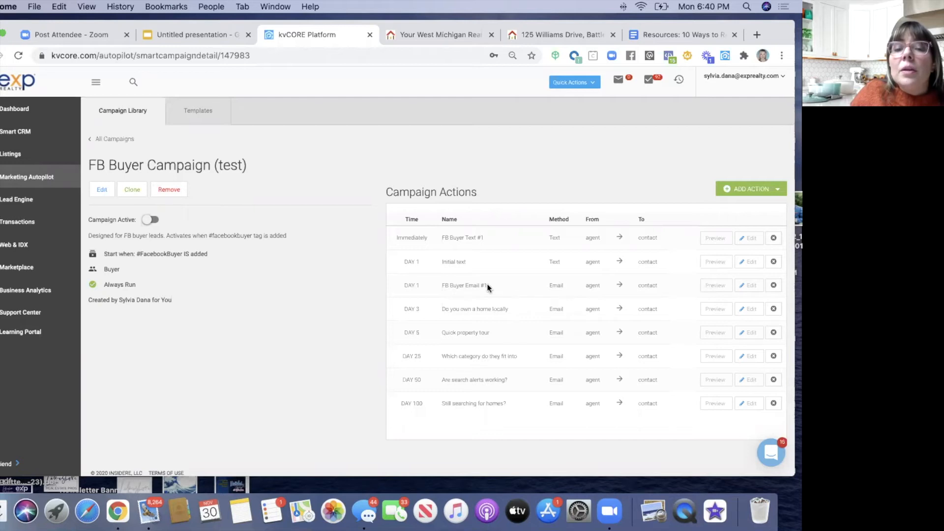
- Rename the Initial text action to 'Text #2'
click(745, 261)
drag(298, 122, 233, 121)
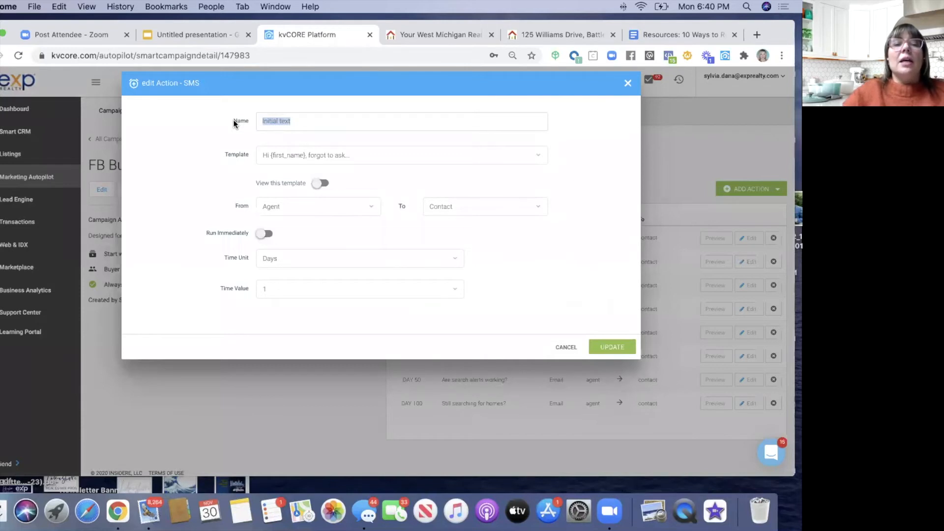
text(Text )
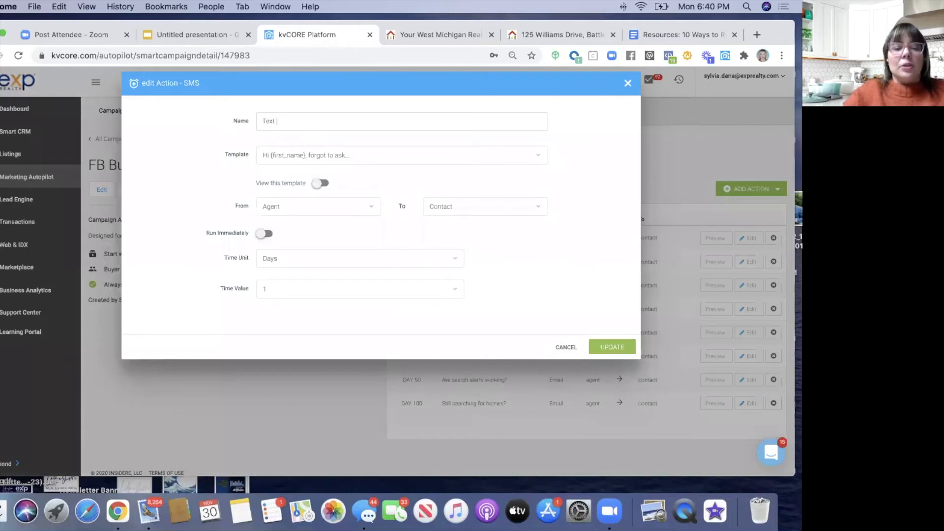
text(#2)
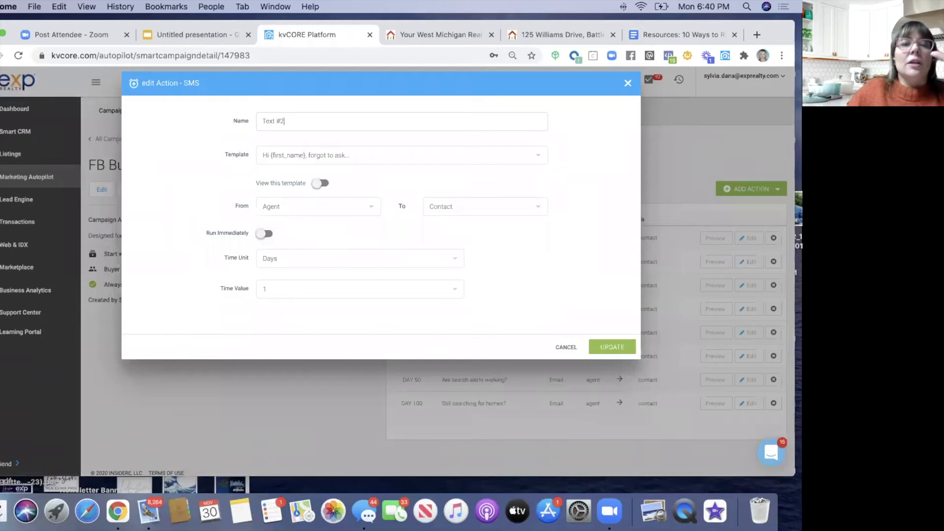
click(319, 183)
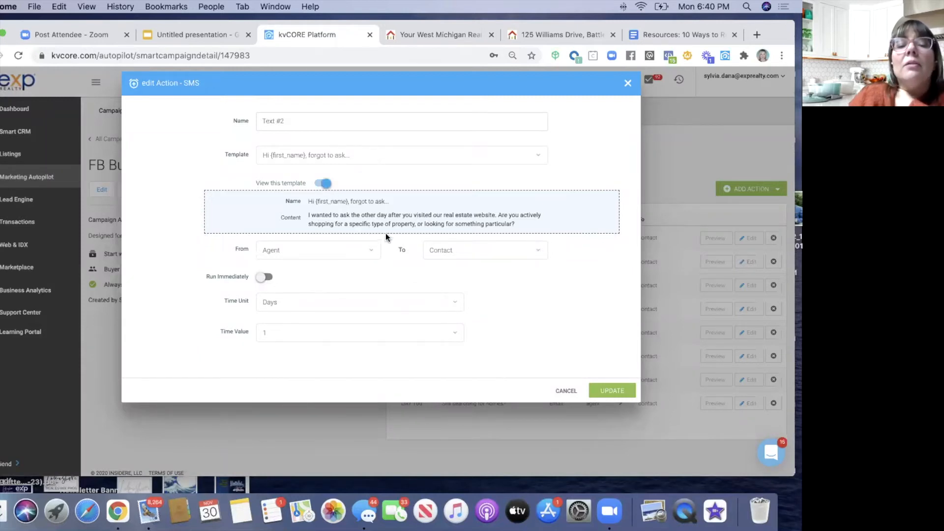
click(326, 184)
- Set the text action's delay to 2 days and save the update
click(283, 257)
click(269, 315)
click(272, 289)
click(274, 325)
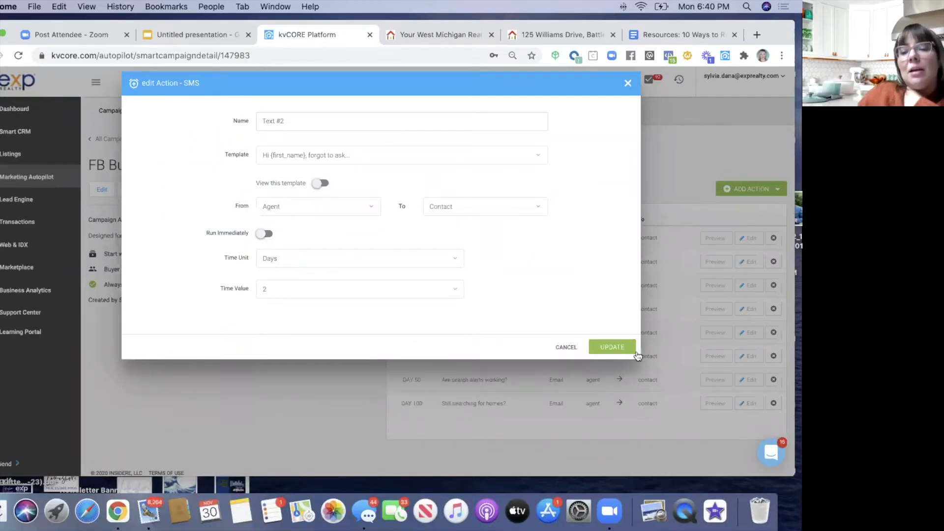
click(615, 347)
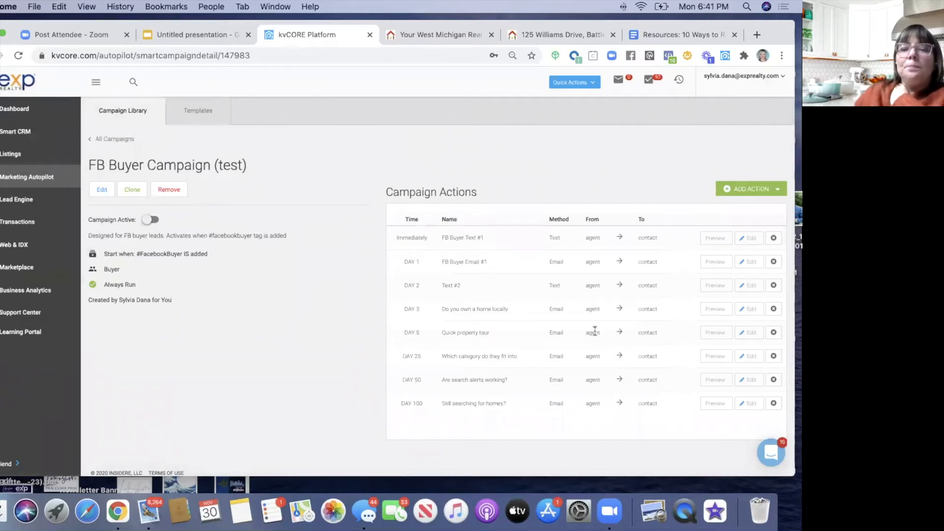
- Create a task from the Friend or Follow on Facebook template named 'Friend on FB'
click(746, 190)
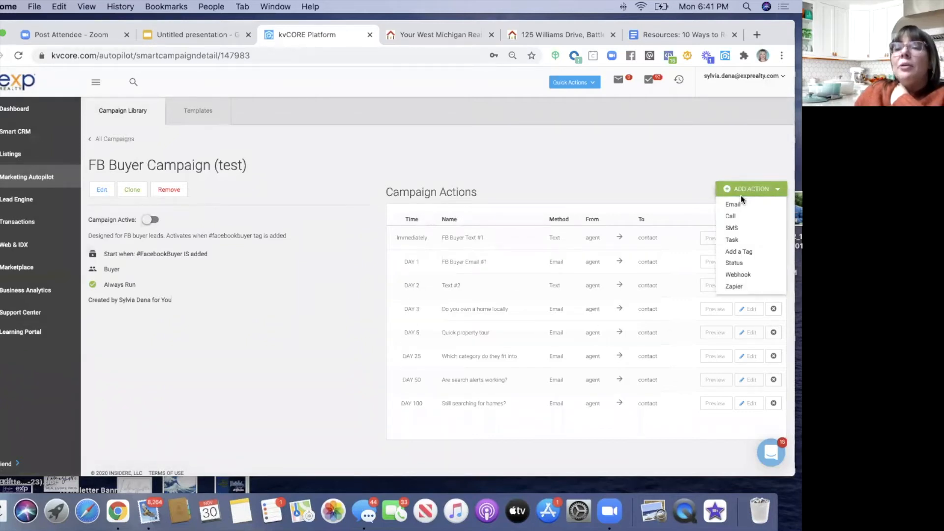
click(735, 240)
click(290, 155)
text(f)
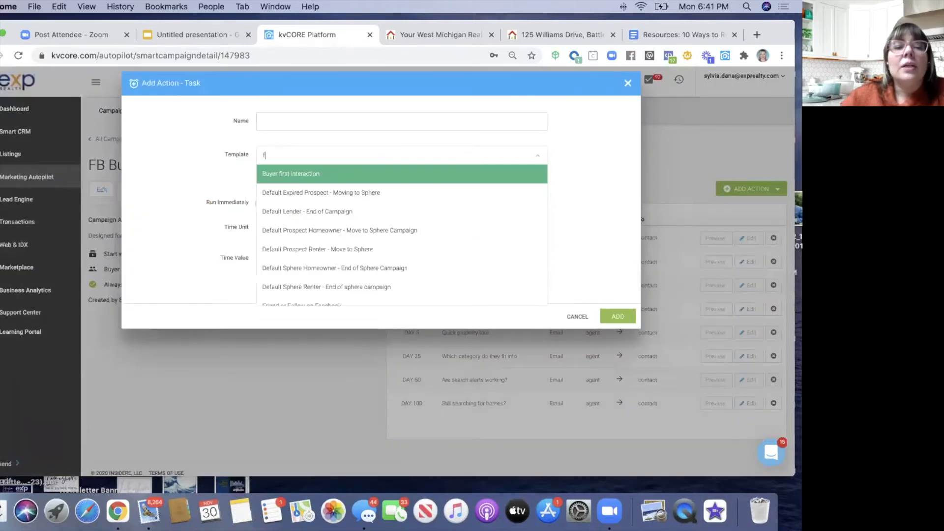
text(oll)
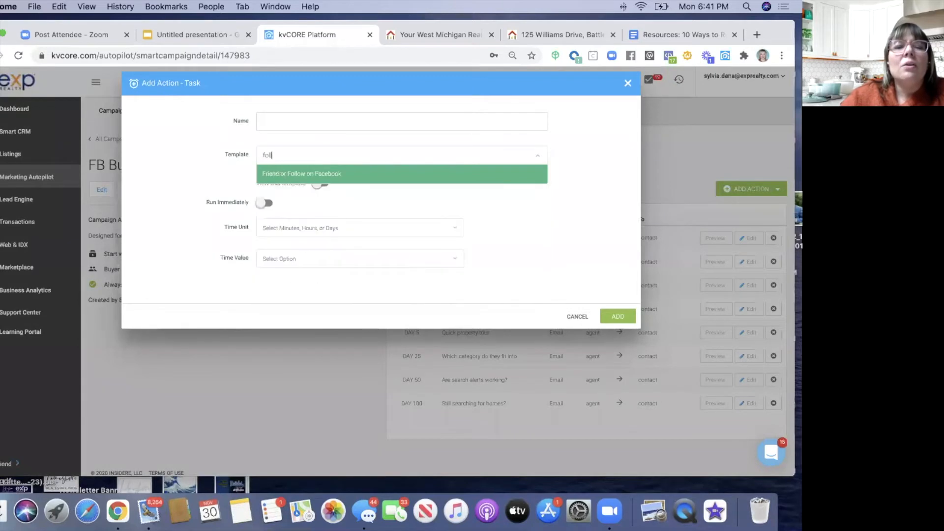
click(298, 171)
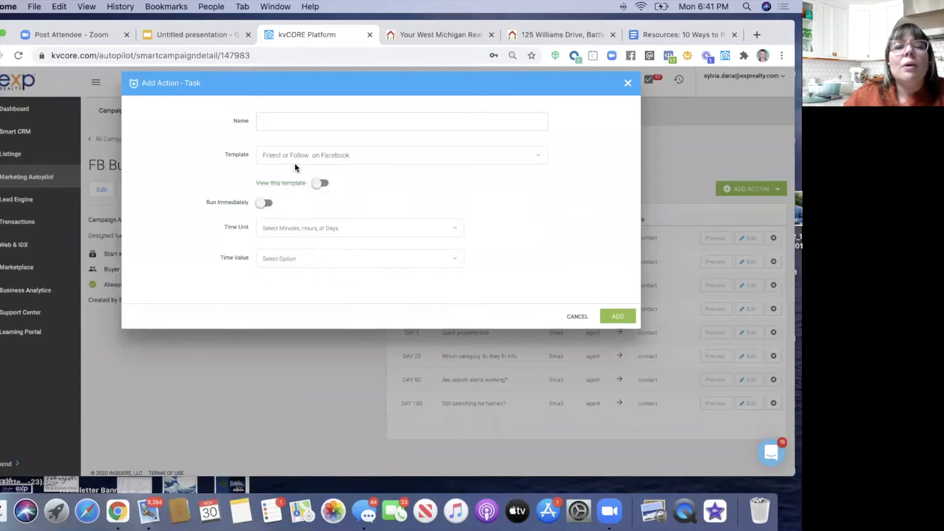
click(286, 121)
text(Friend on FB)
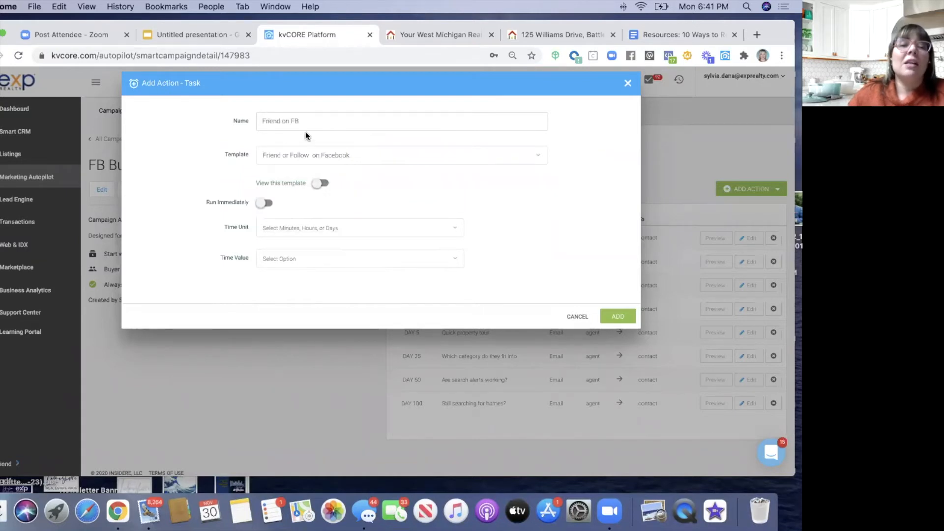
click(320, 184)
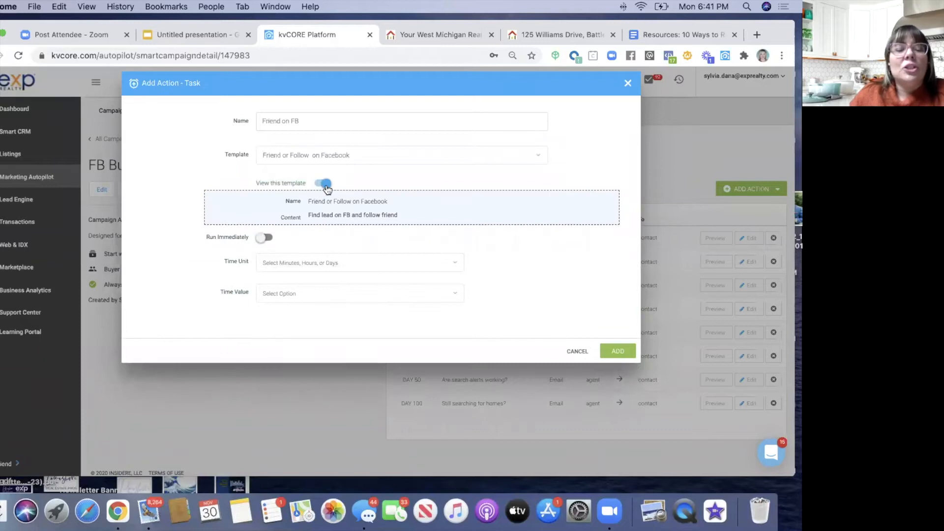
click(325, 185)
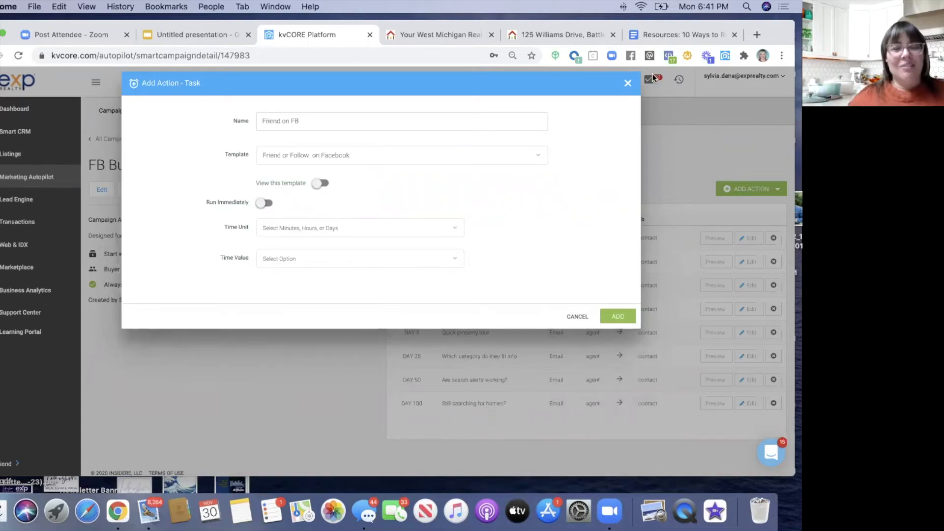
- Set the task's delay to 3 days and add it to the campaign
click(319, 228)
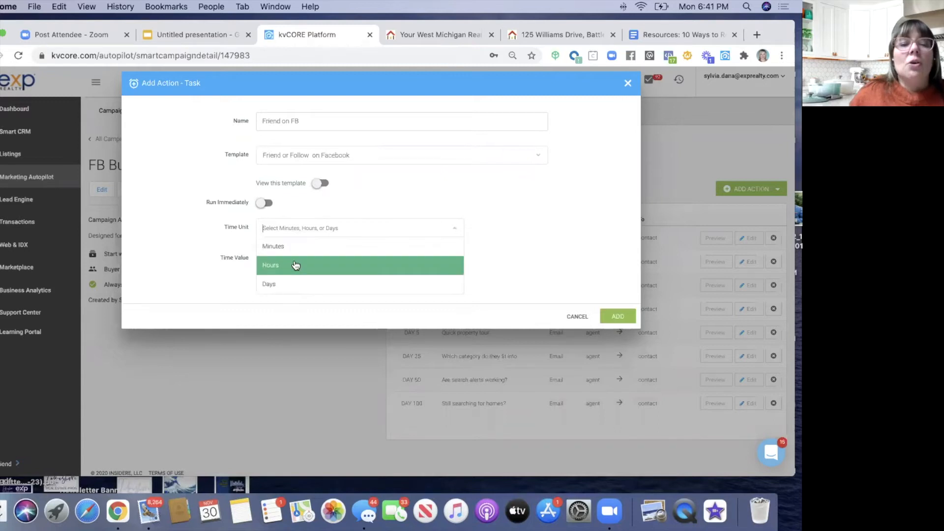
click(291, 284)
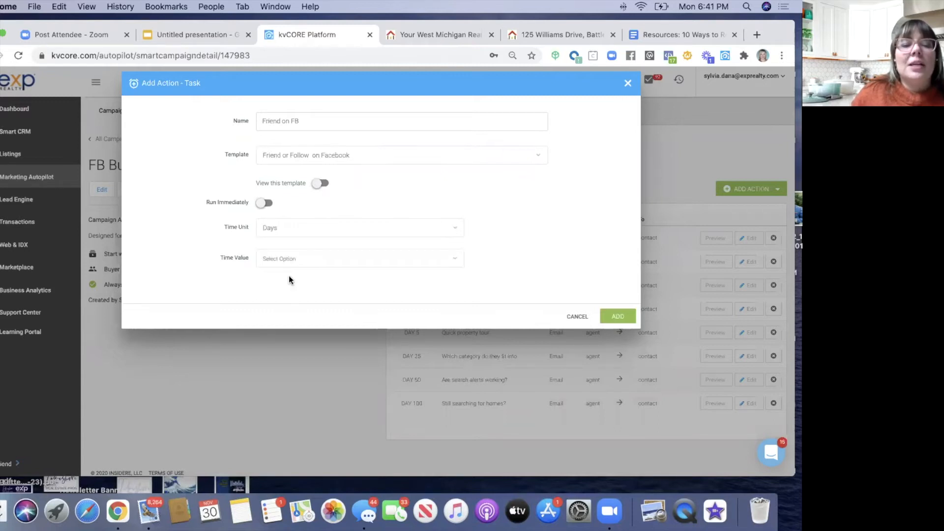
click(285, 260)
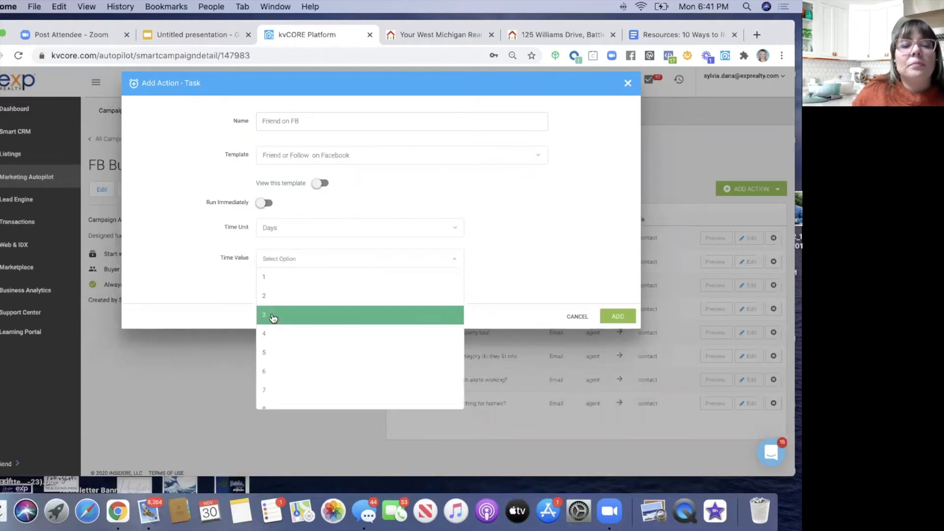
click(274, 316)
click(618, 316)
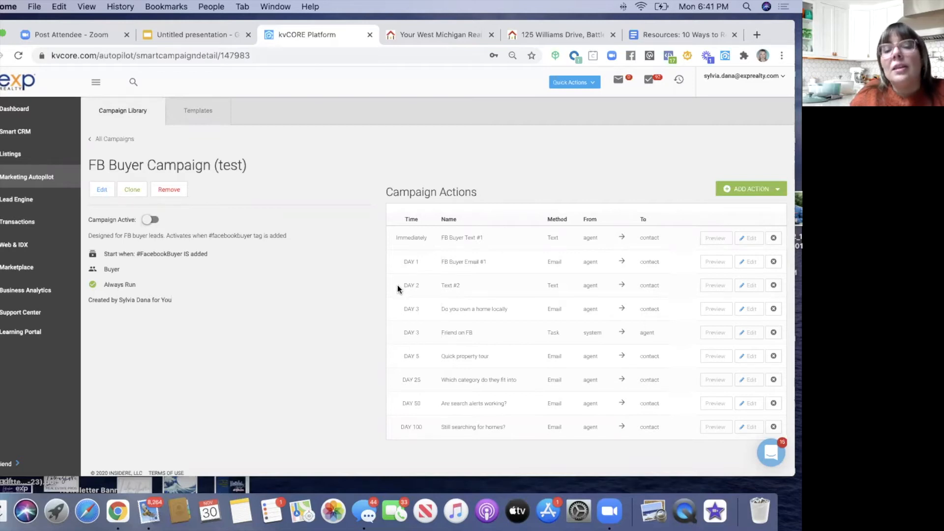
scroll(441, 304, down, 1)
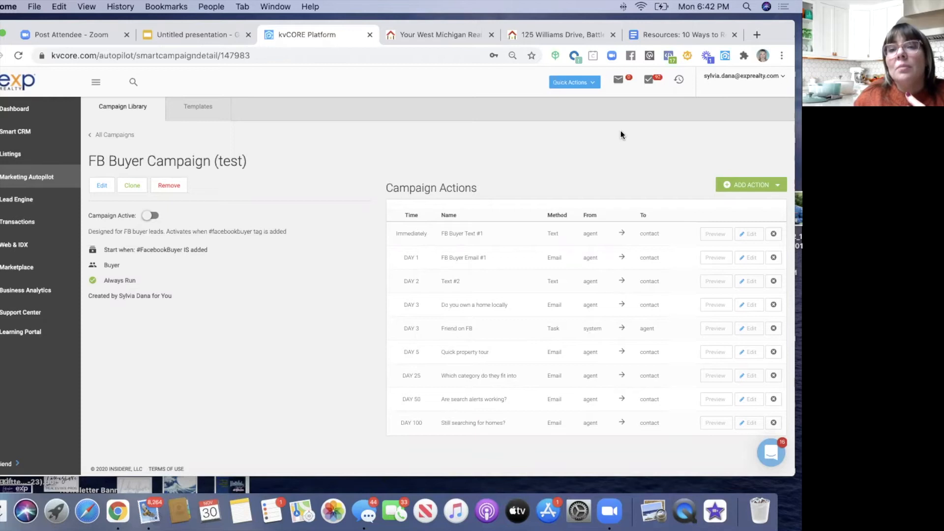
click(649, 82)
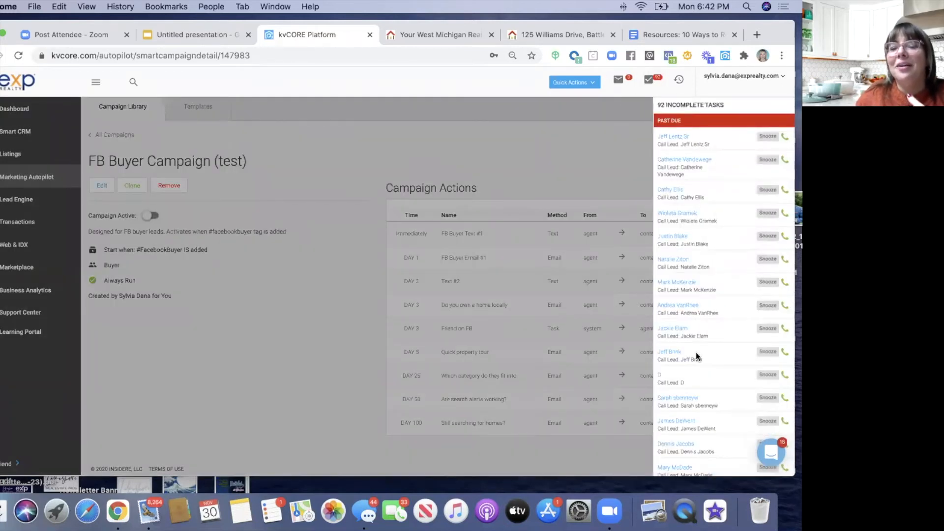
click(598, 146)
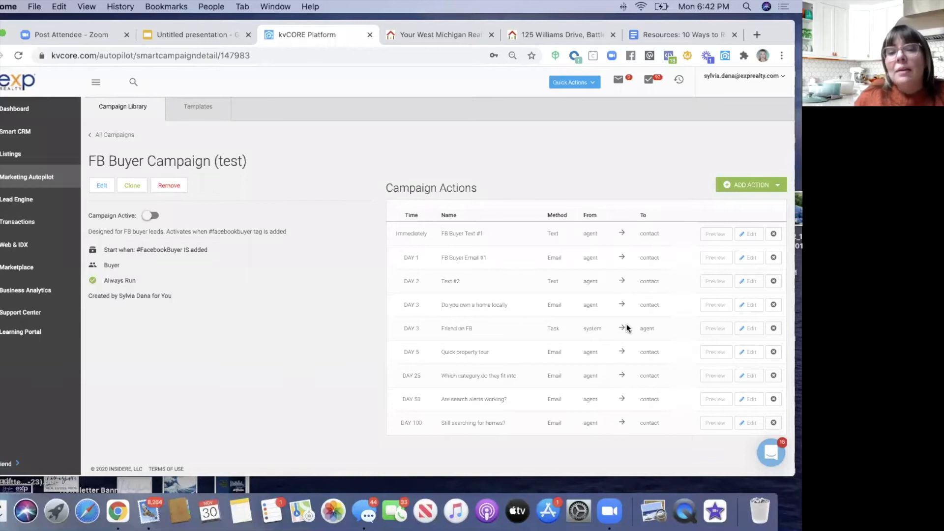
- Start a new call action set to Call Me, ringing the agent before connecting the lead
click(749, 186)
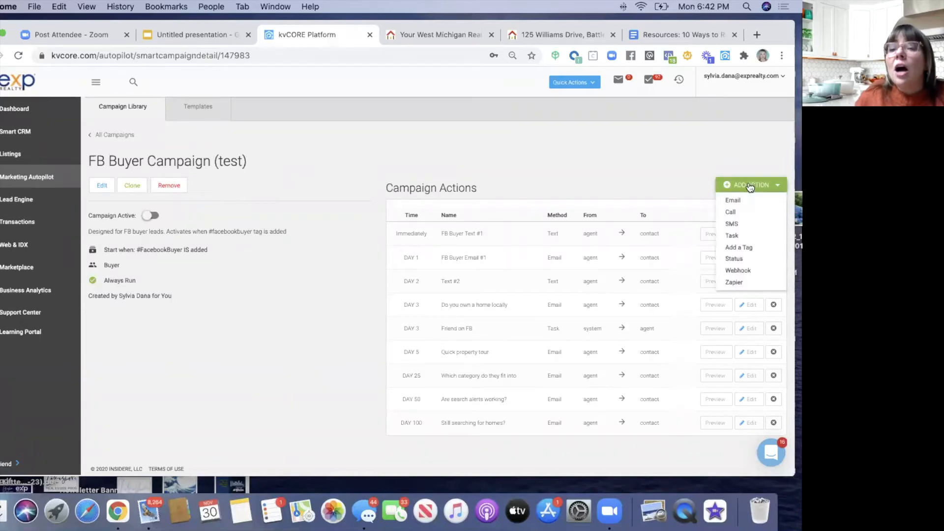
click(734, 212)
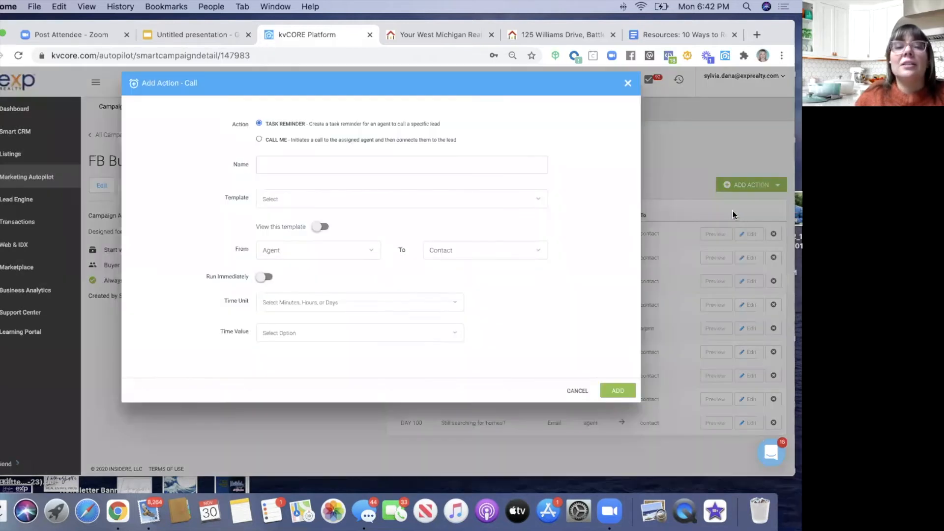
click(259, 140)
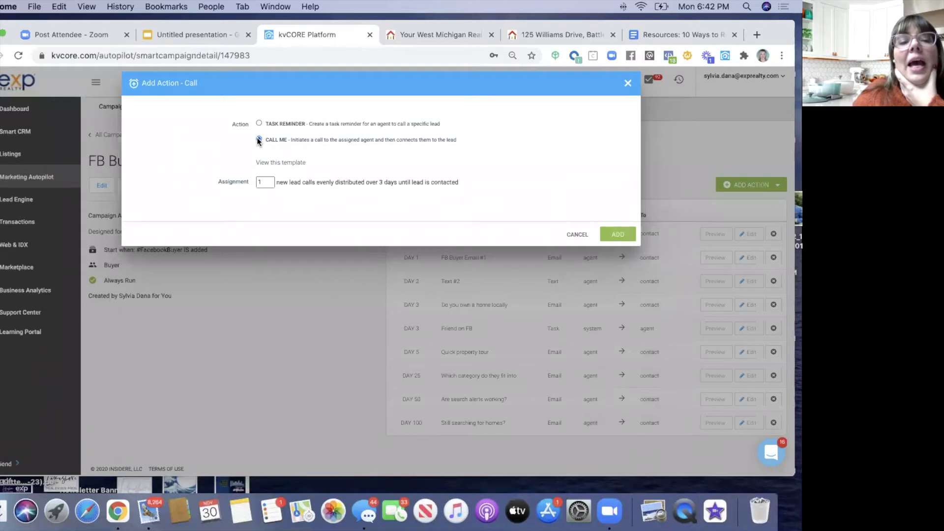
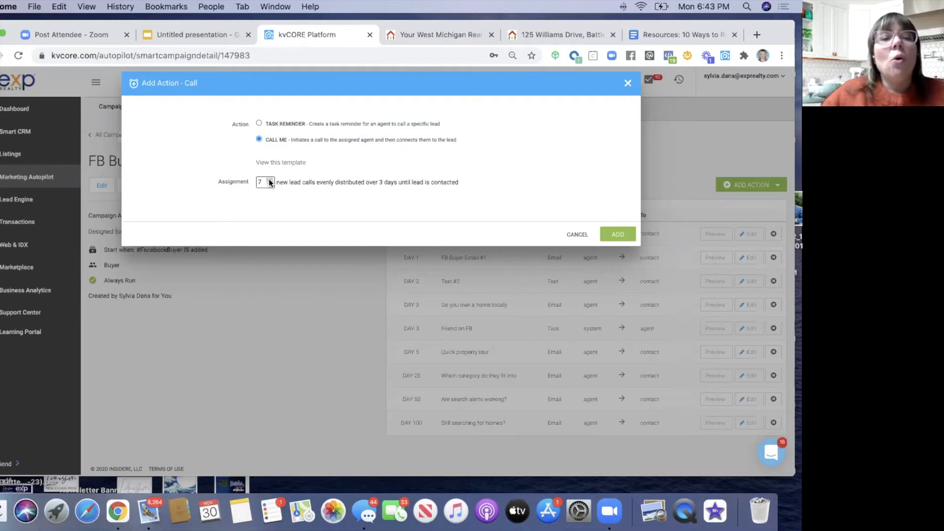
- Make the new action a task reminder using the Call and Leave Voicemail template
click(259, 124)
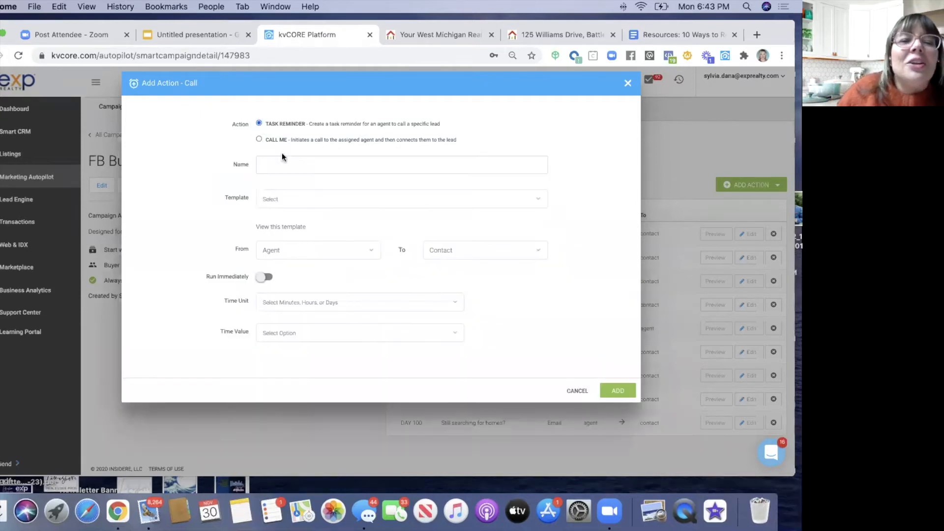
click(277, 167)
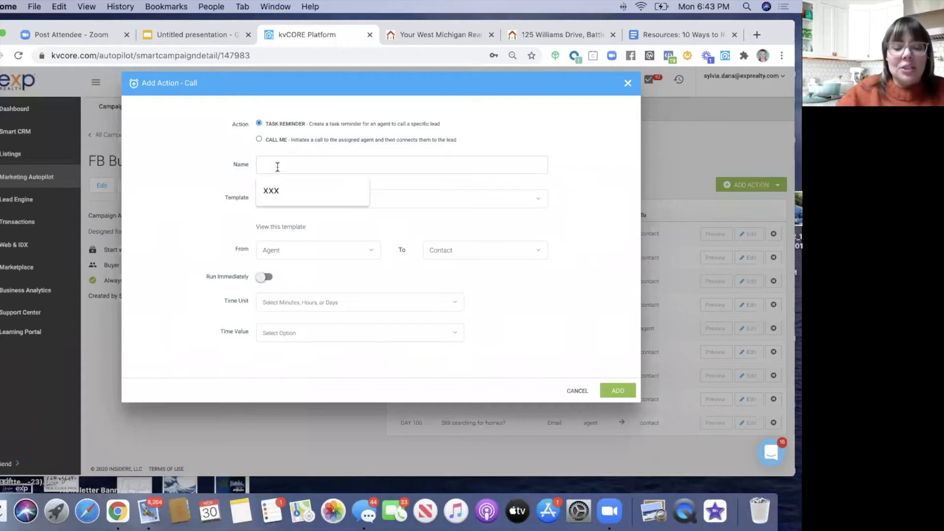
click(272, 202)
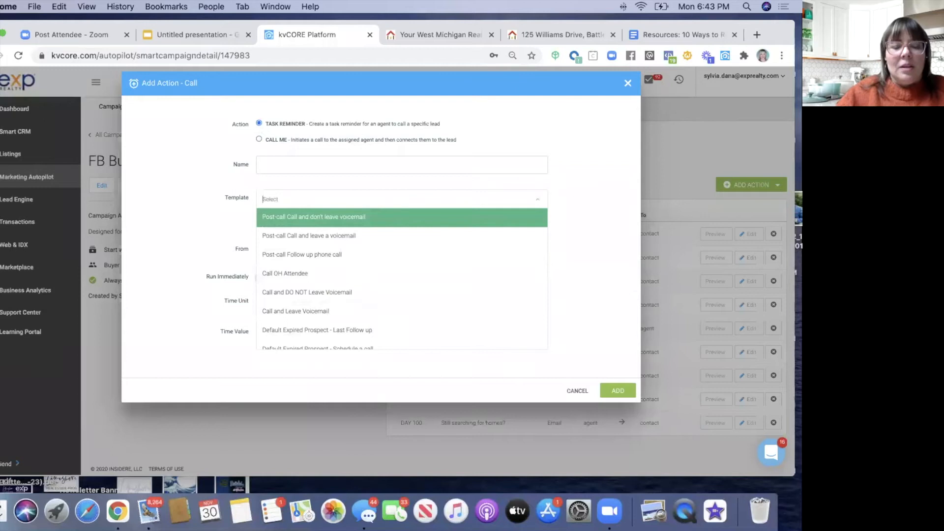
click(273, 199)
click(272, 198)
text(calle)
key(BackSpace)
key(BackSpace)
key(BackSpace)
key(BackSpace)
key(BackSpace)
key(Escape)
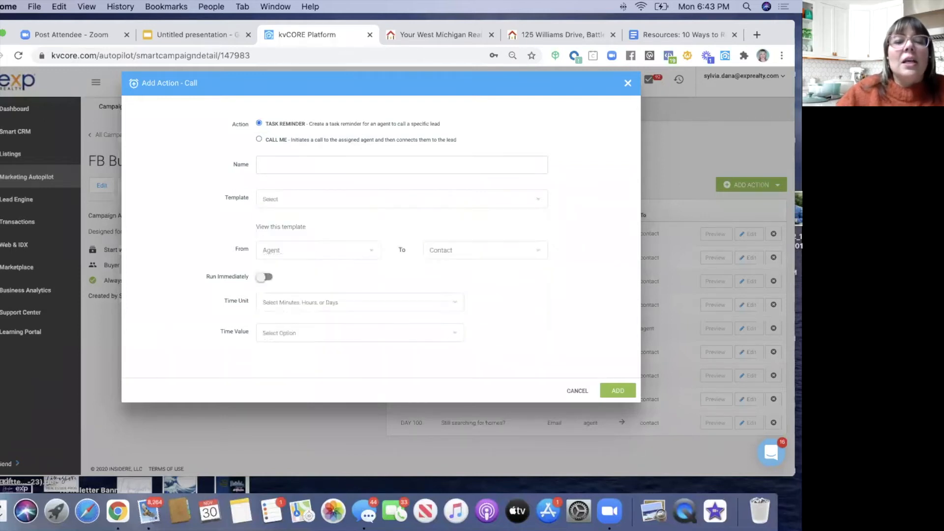
click(266, 198)
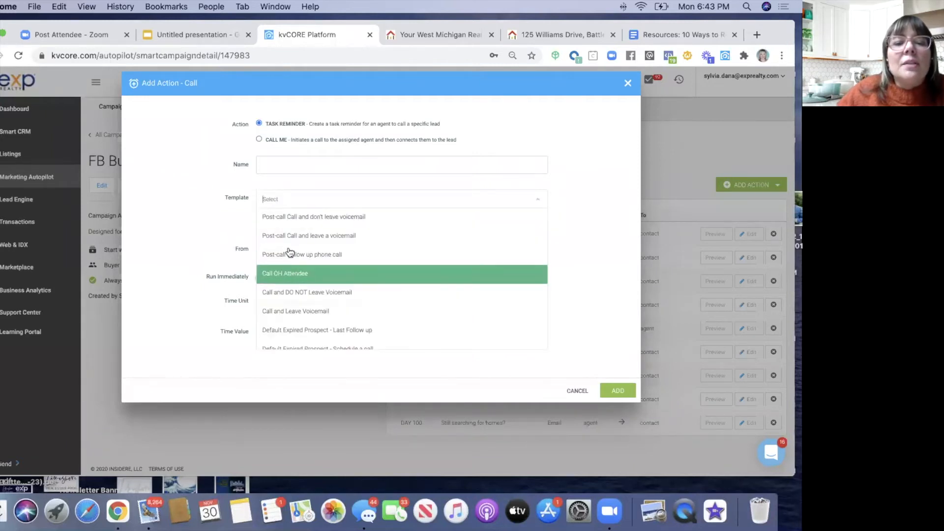
click(291, 311)
- Name it Call OR Email "What's Your Number", set a 5-day delay, and add it
click(280, 168)
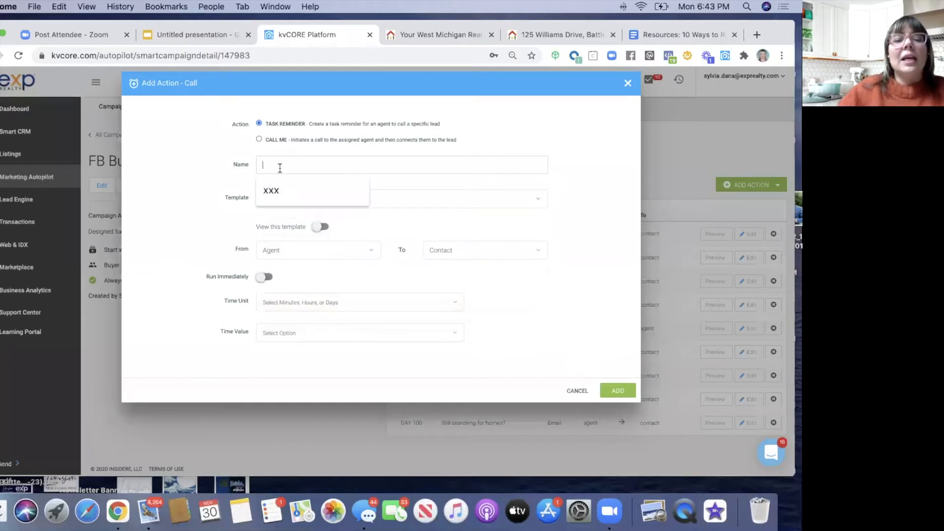
text(Call)
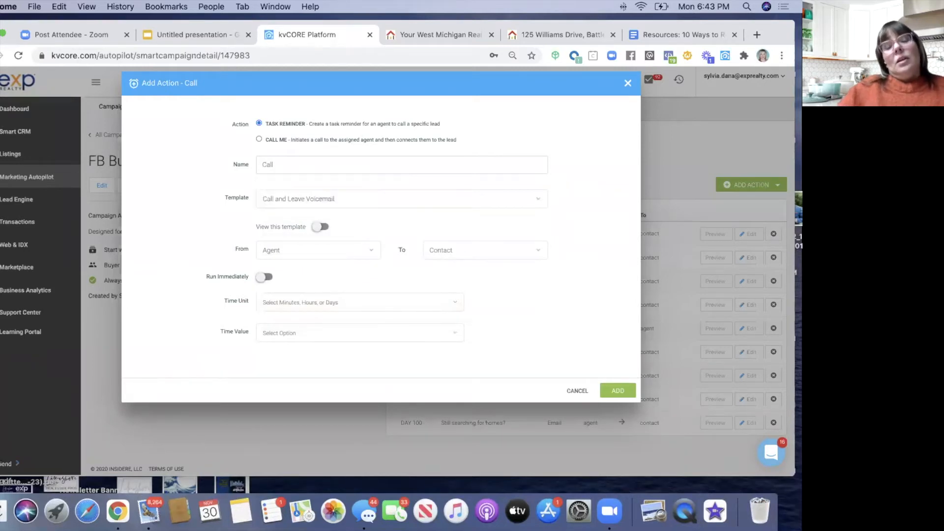
text( OR )
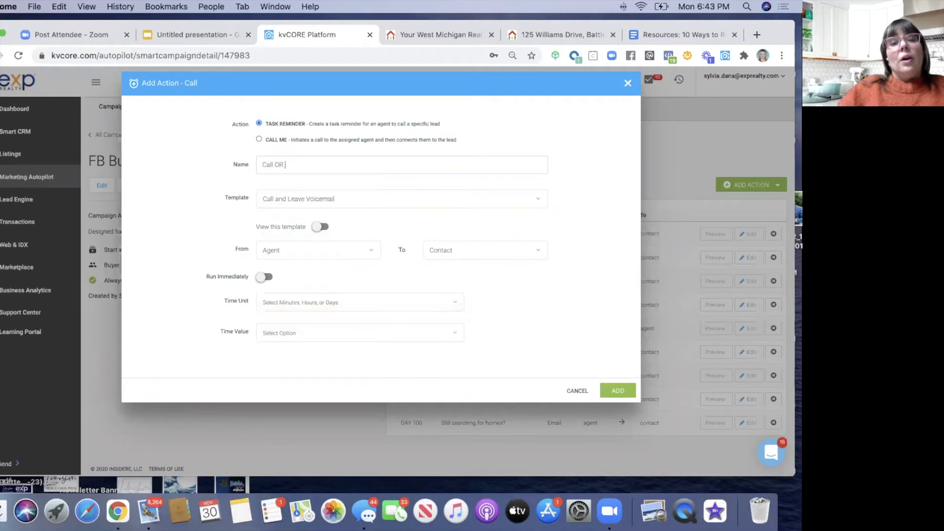
text(email )
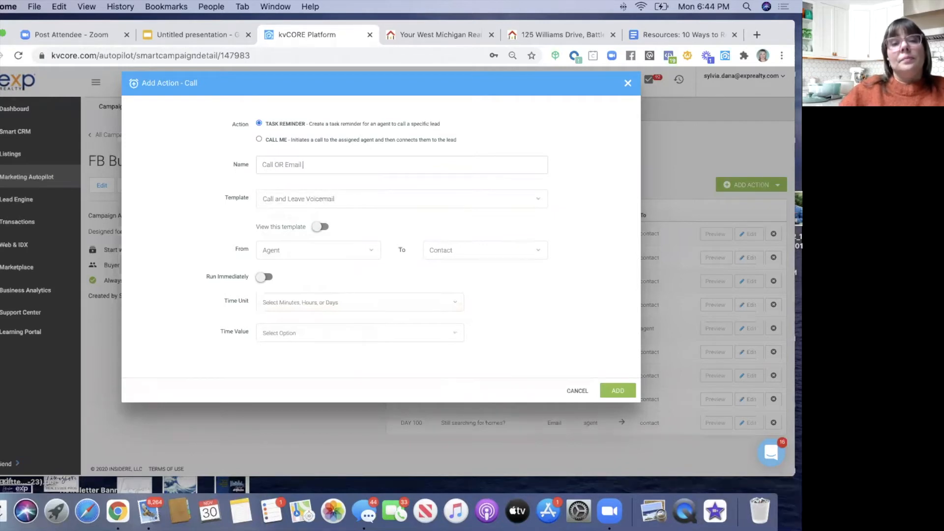
text("What's Yor )
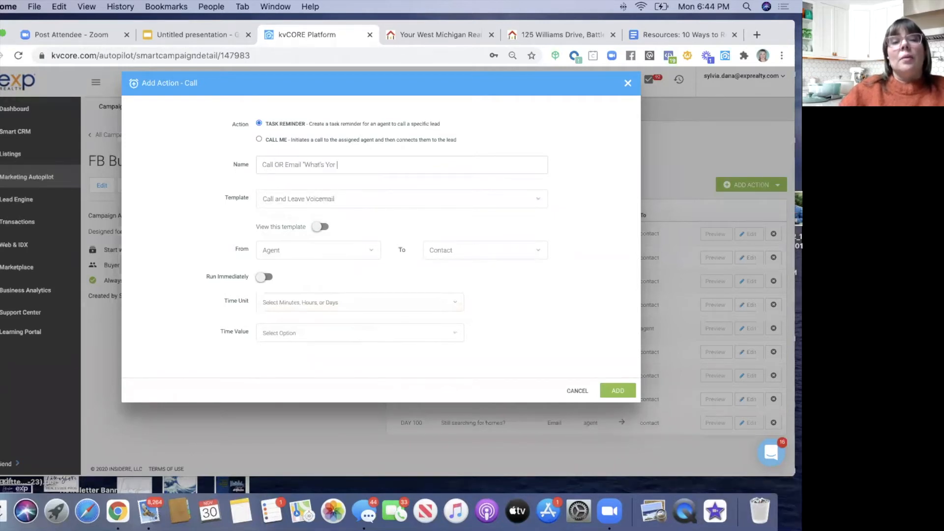
key(BackSpace)
key(BackSpace)
text(ur Number")
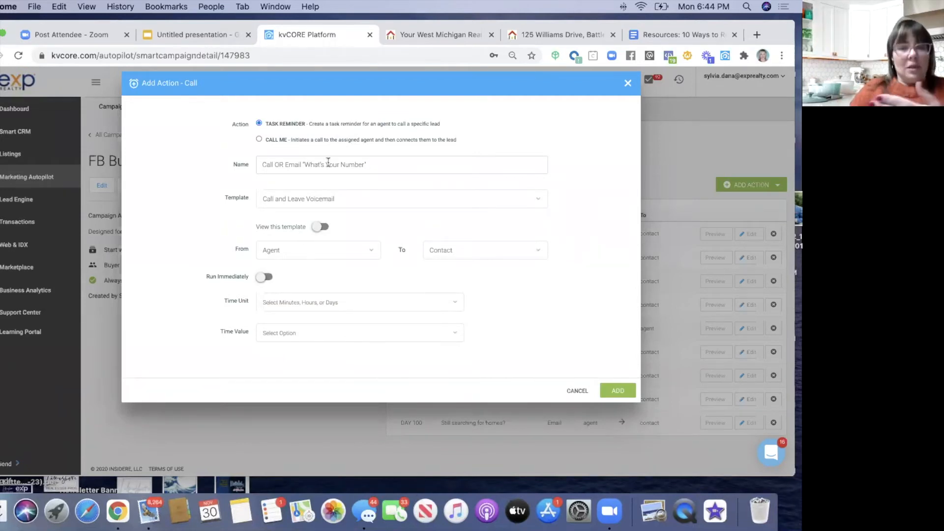
click(282, 306)
click(280, 355)
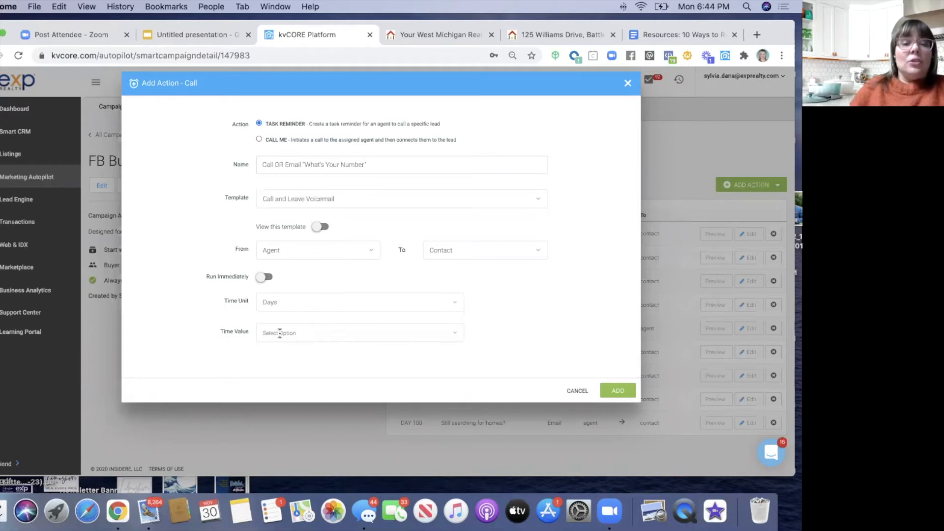
click(280, 334)
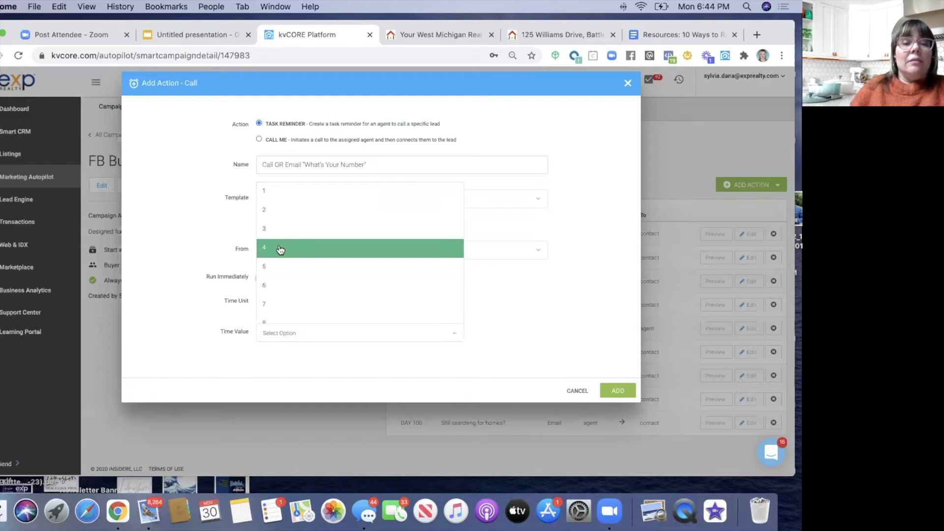
click(280, 266)
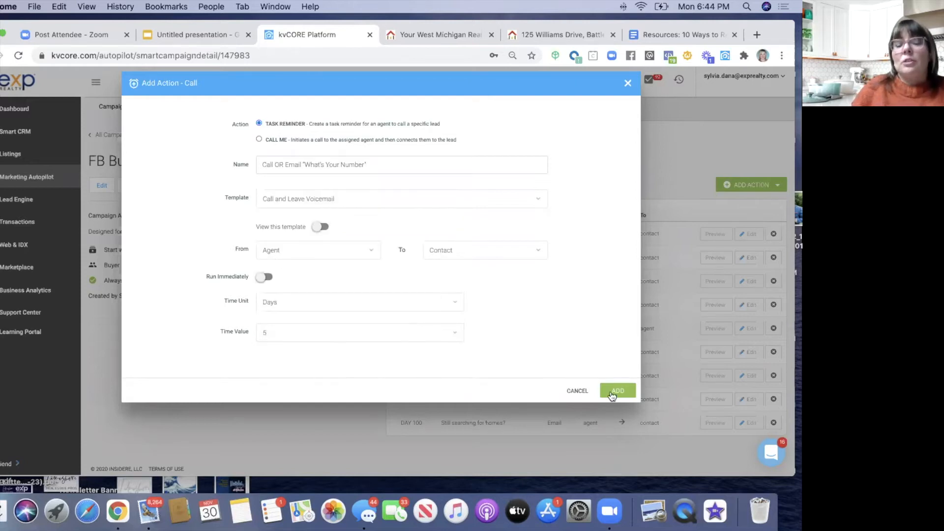
click(612, 393)
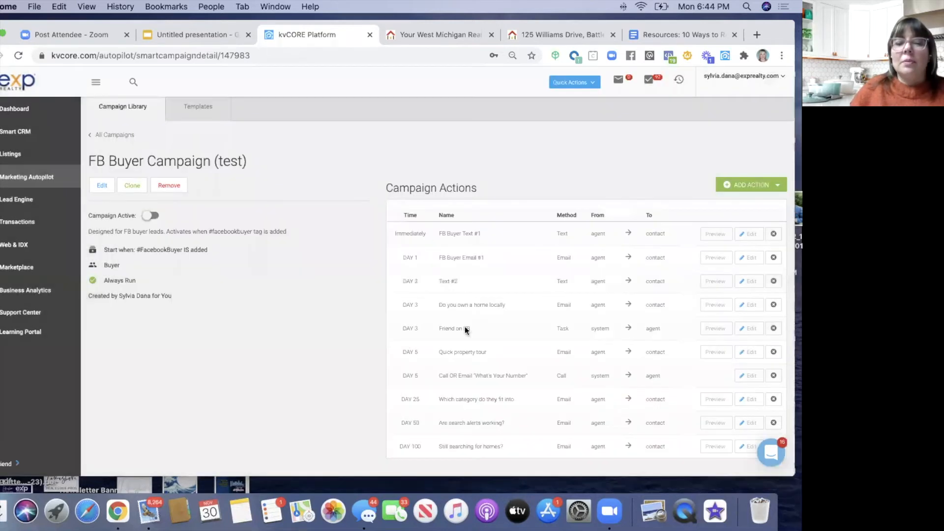
- Scroll down to the ADD ACTION button and open its list of action types
scroll(605, 407, down, 2)
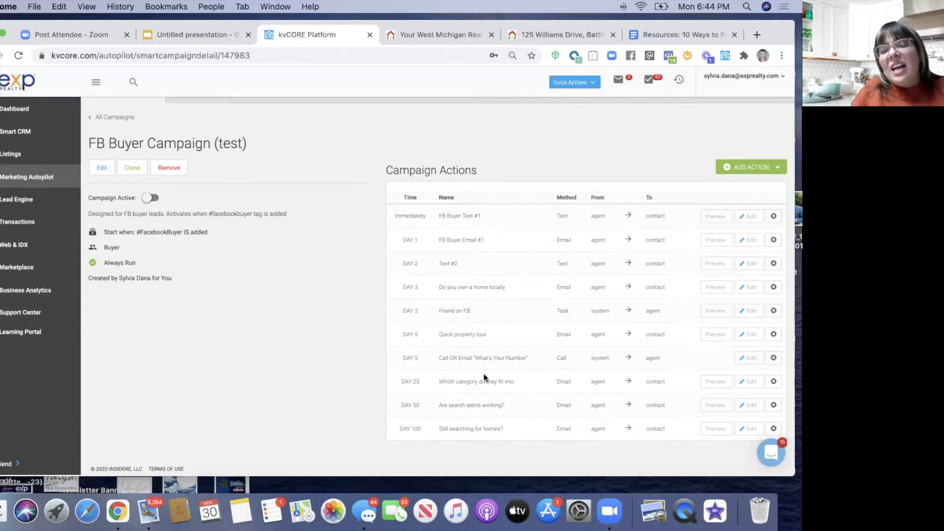
click(737, 170)
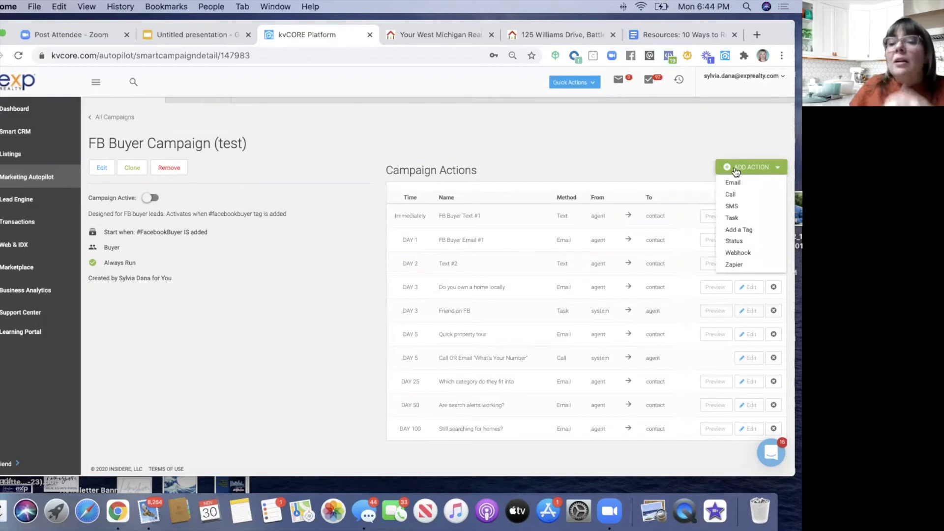
- Start an Add a Tag action that applies the OldLead tag
click(738, 232)
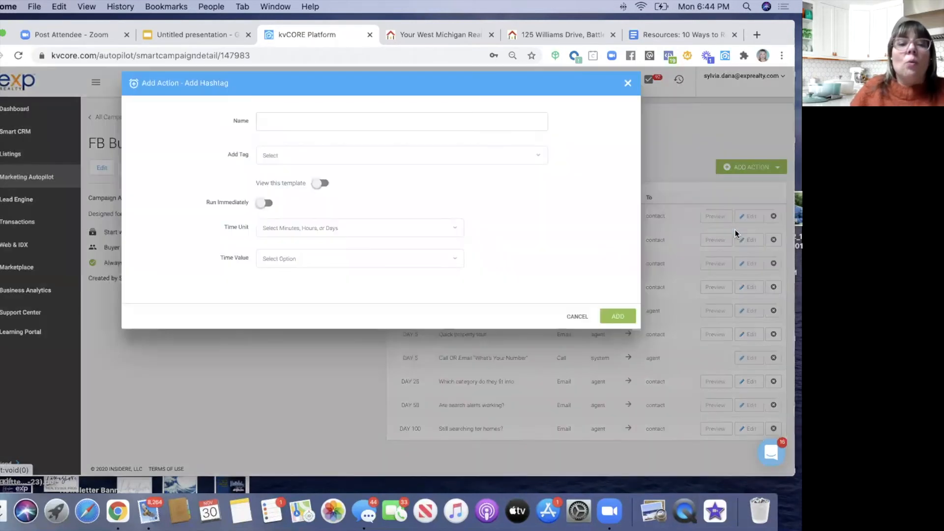
click(279, 153)
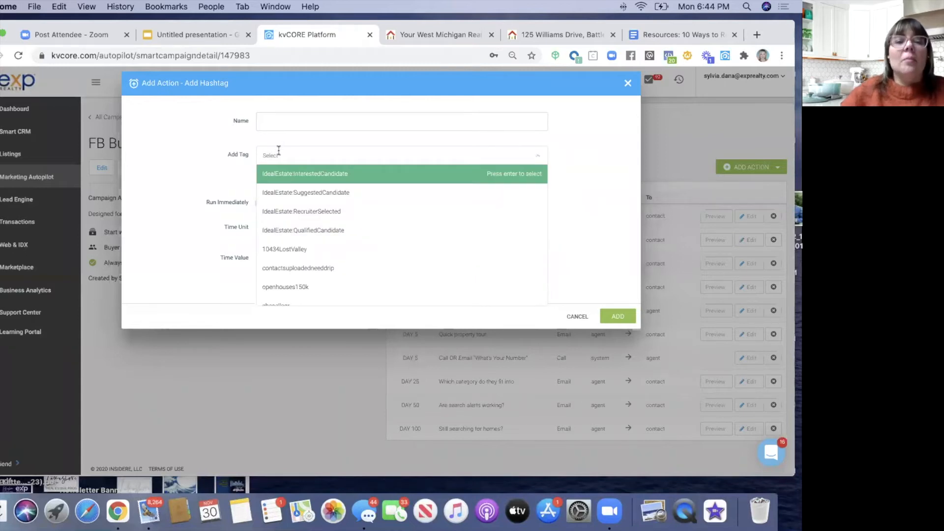
text(oldlead)
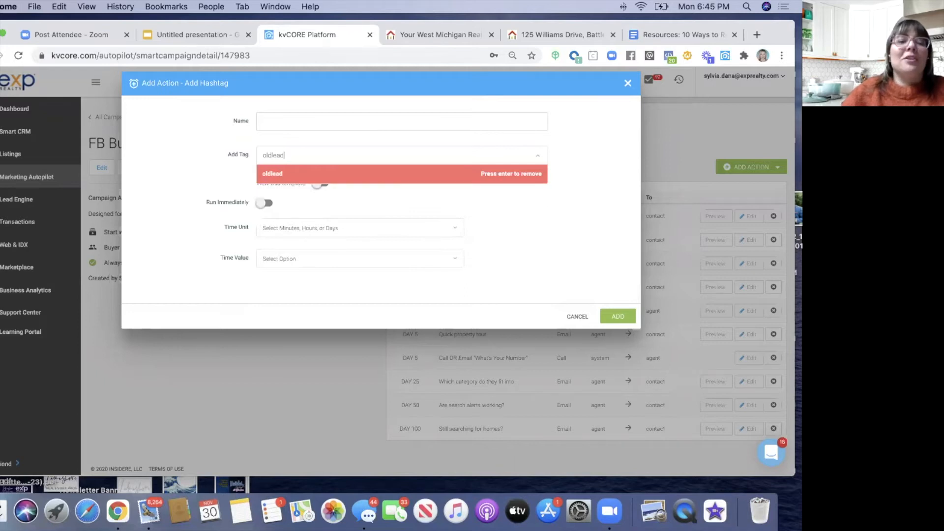
click(272, 175)
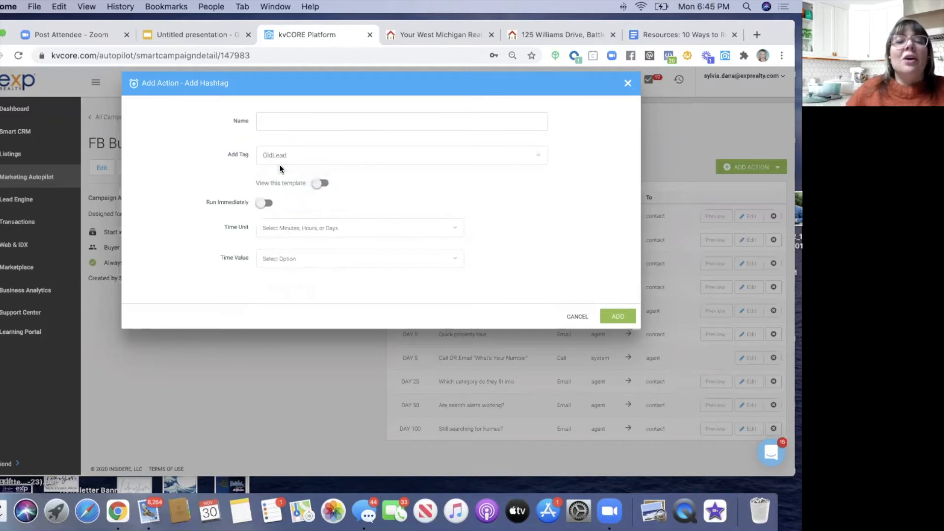
- Name the tag action 'Add #Oldlead tag'
click(274, 120)
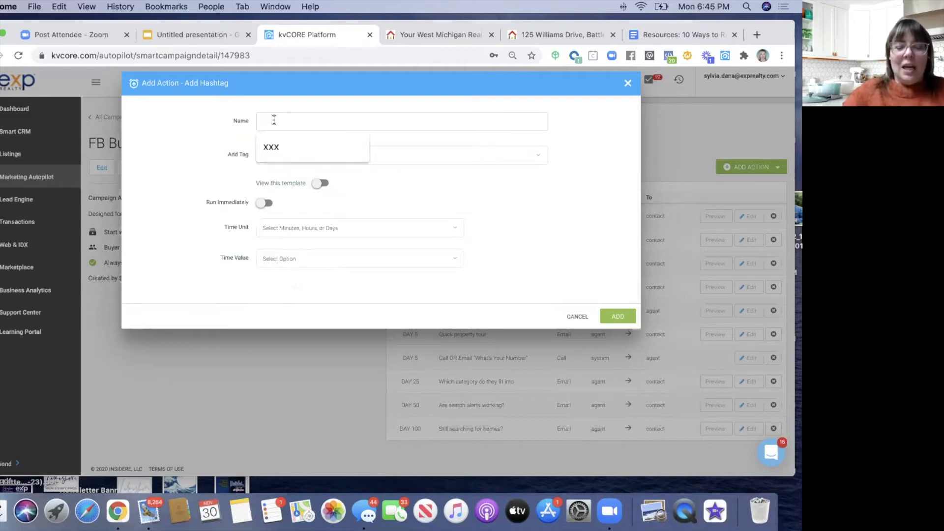
text(Add Old)
text(lead tag)
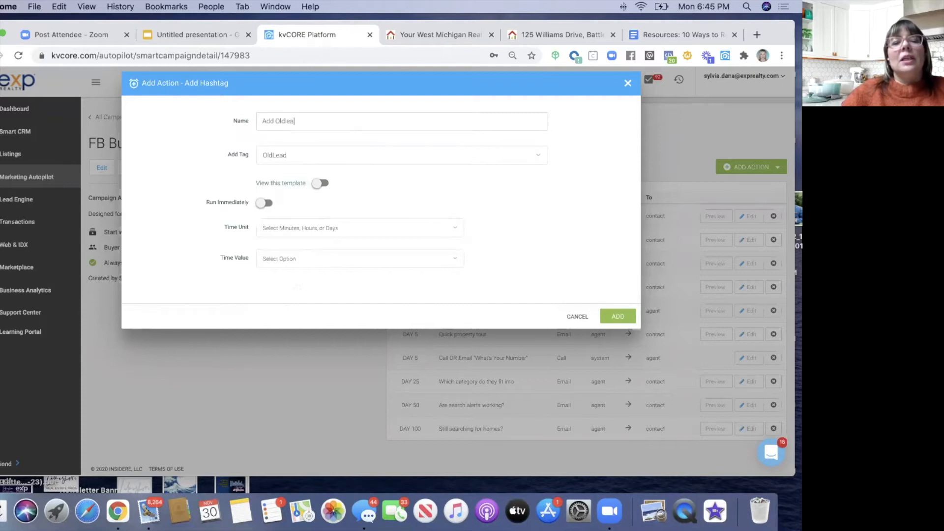
click(275, 121)
text(#)
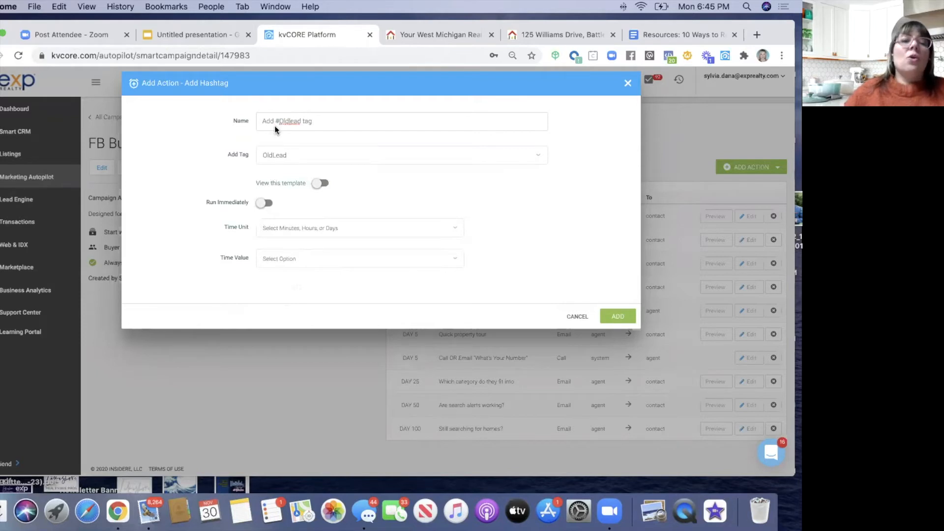
- Set the delay to 101 days and add the action to the campaign
click(275, 227)
click(273, 282)
click(274, 259)
text(101)
click(274, 277)
click(605, 317)
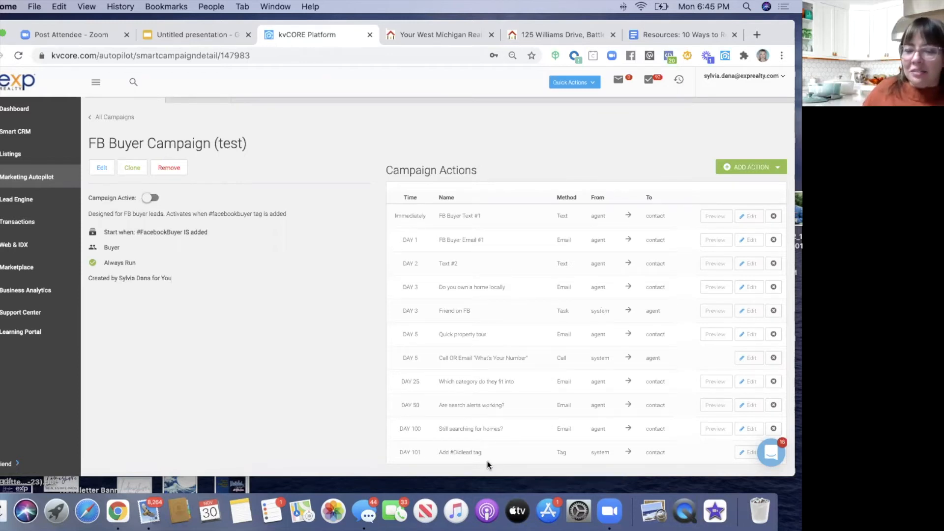
- Try a Change Status action set to Sphere, then close it without adding
click(753, 167)
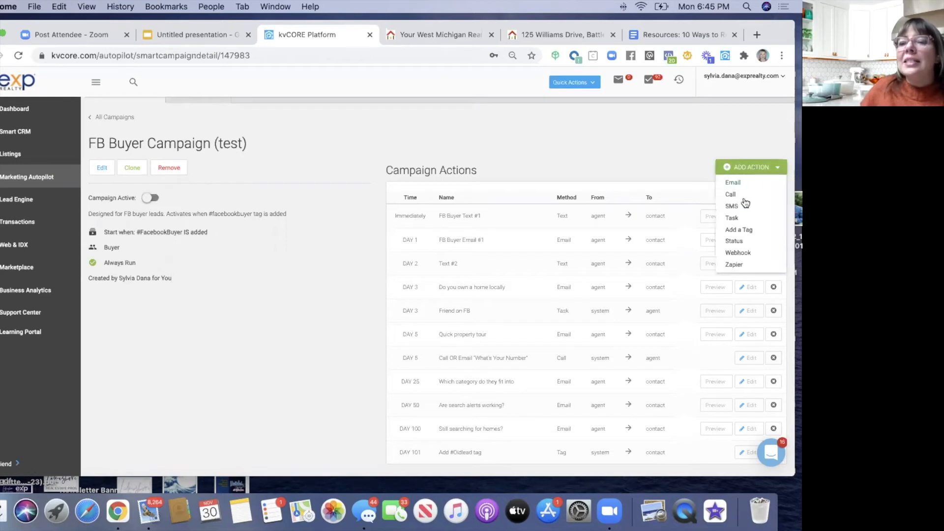
click(735, 243)
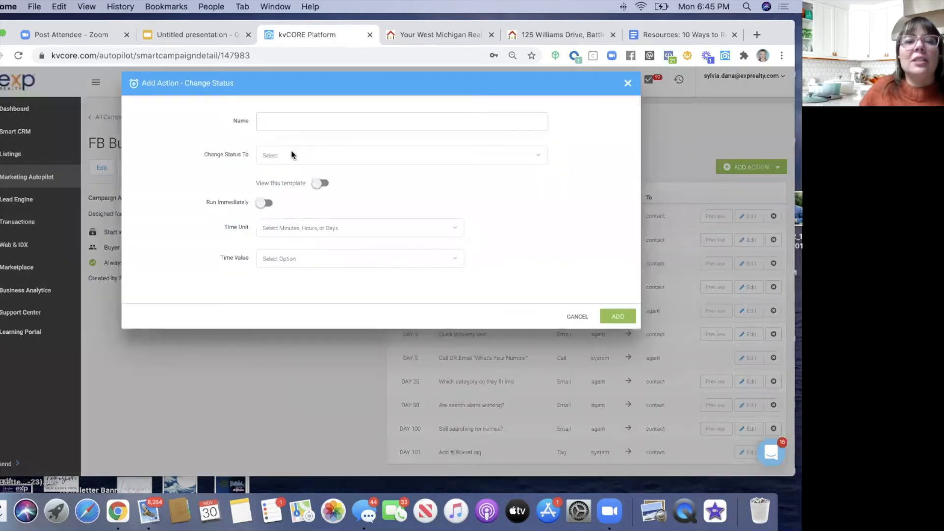
click(279, 154)
click(277, 172)
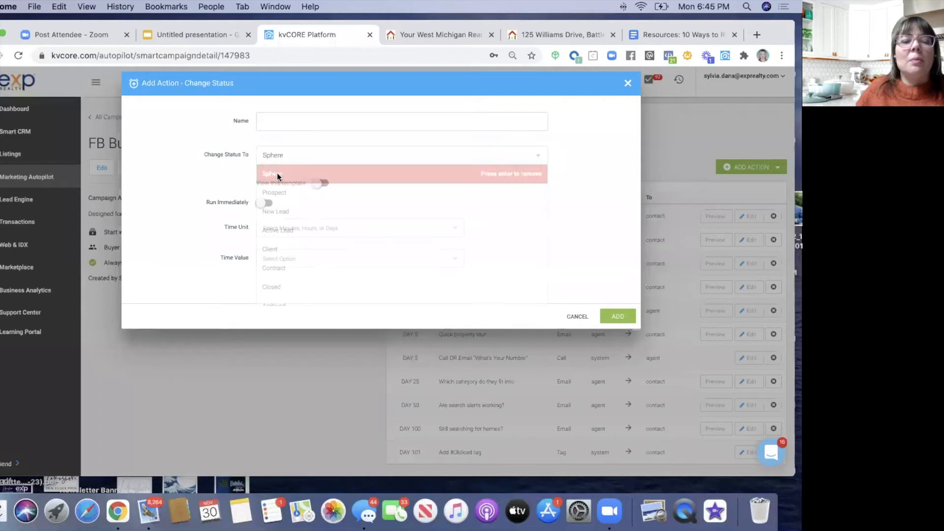
click(283, 155)
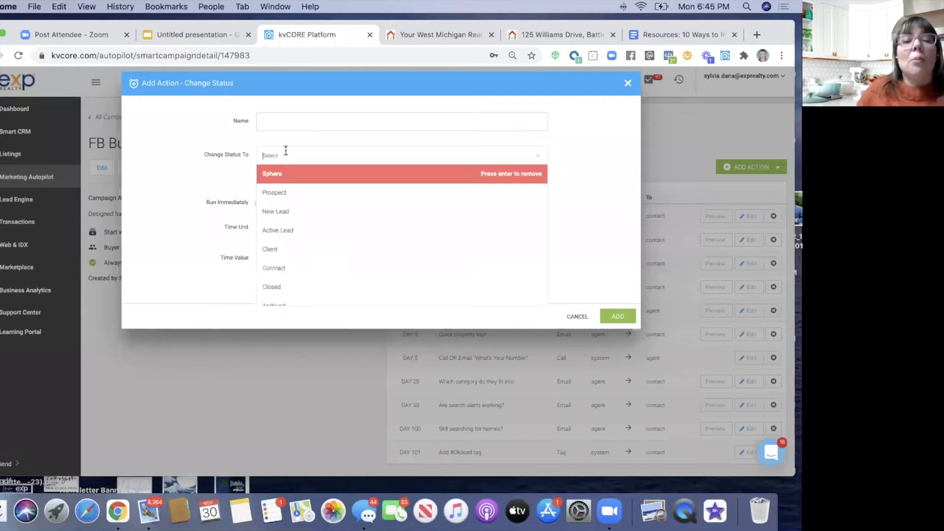
click(277, 119)
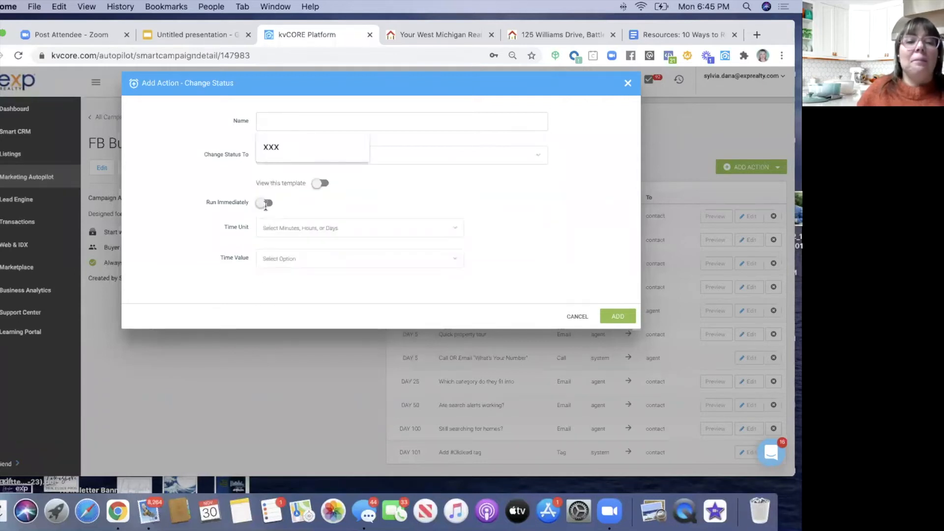
click(628, 84)
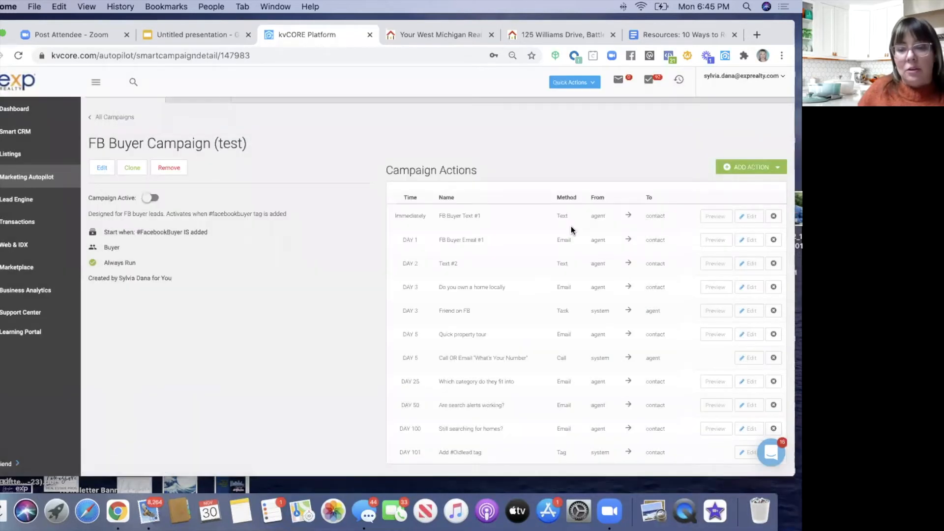
drag(775, 29, 793, 27)
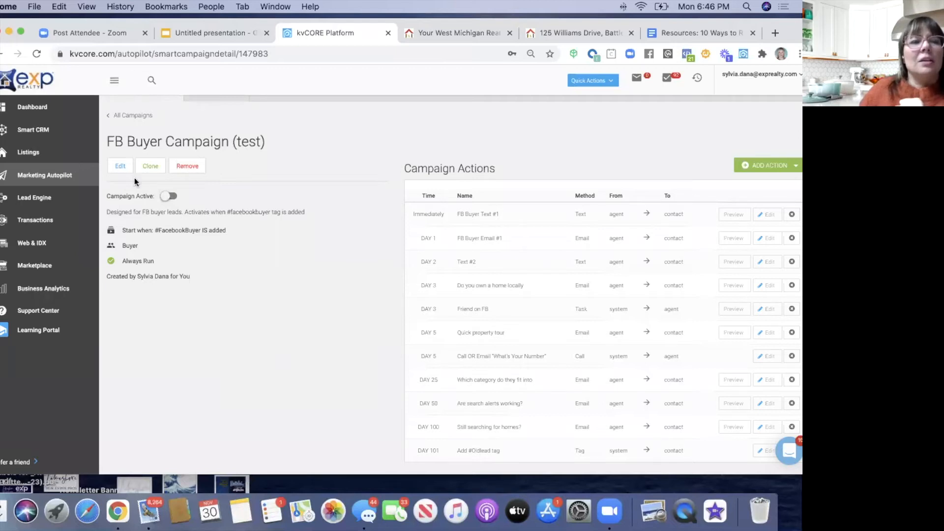
- Open Smart CRM, browse the Lead Details filters, then close the filters to list all leads
click(45, 131)
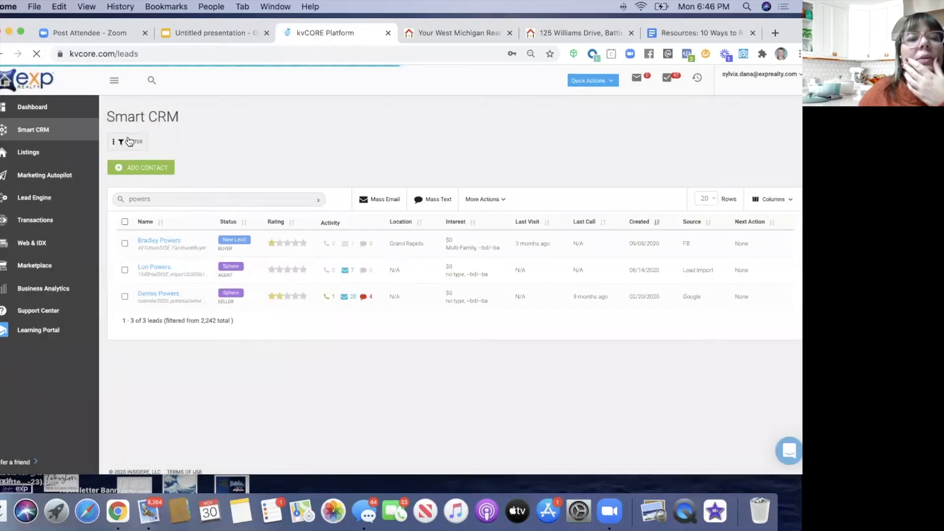
click(127, 141)
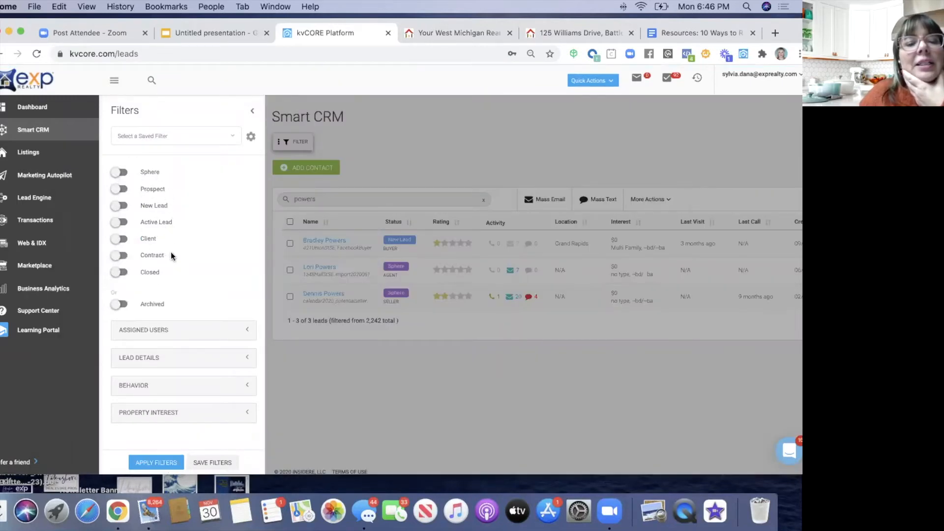
scroll(171, 251, down, 1)
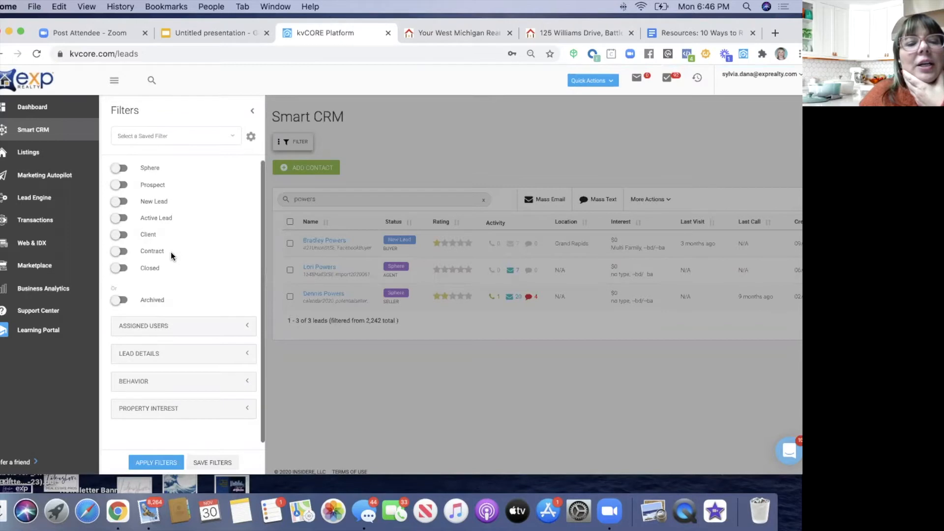
click(139, 355)
scroll(140, 314, down, 3)
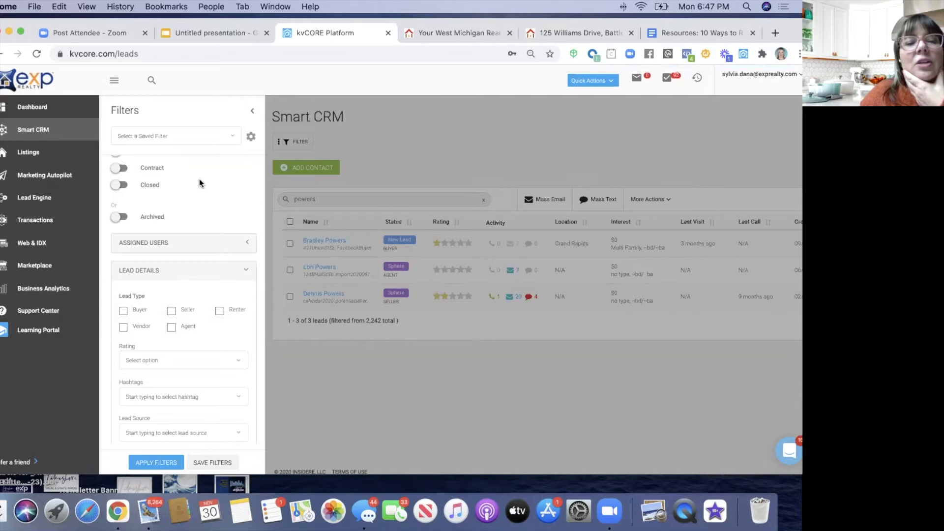
scroll(192, 211, up, 4)
scroll(192, 207, down, 4)
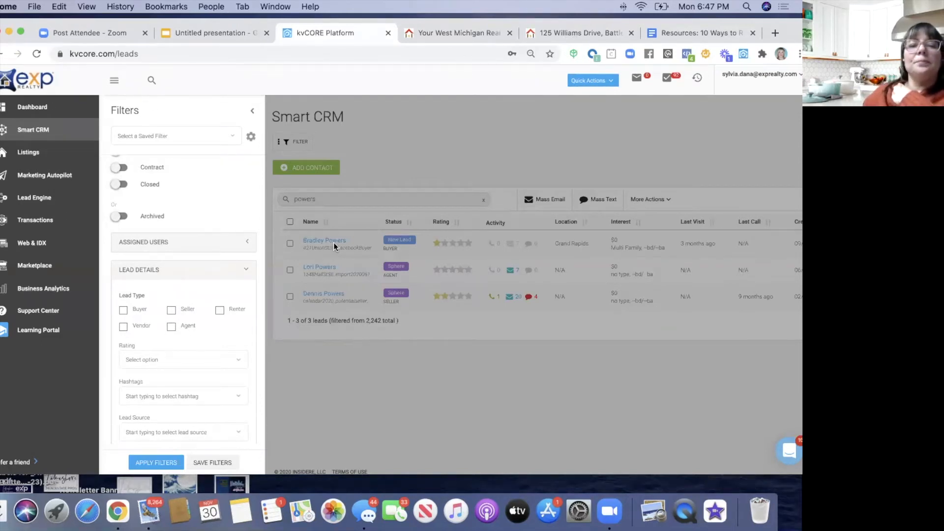
click(253, 114)
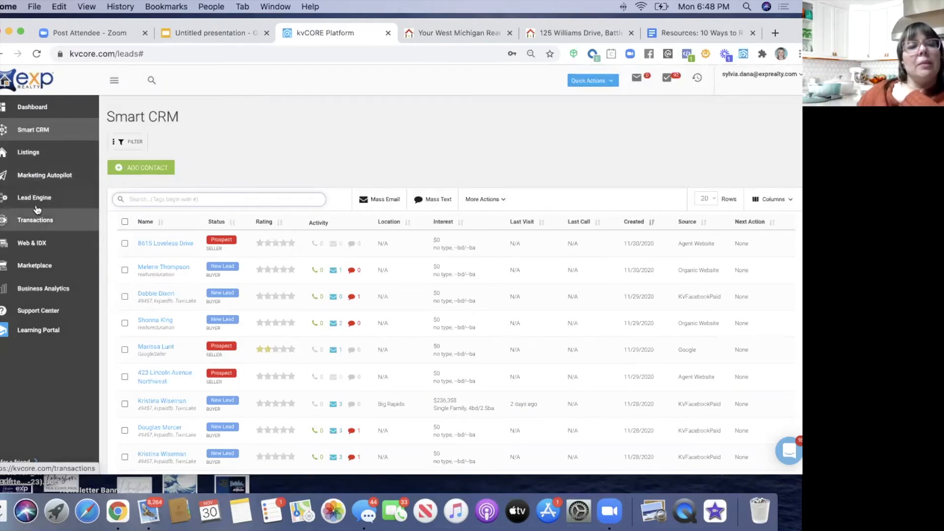
- Go to Marketing Autopilot and choose Start a Campaign on the Smart Campaigns card
click(37, 178)
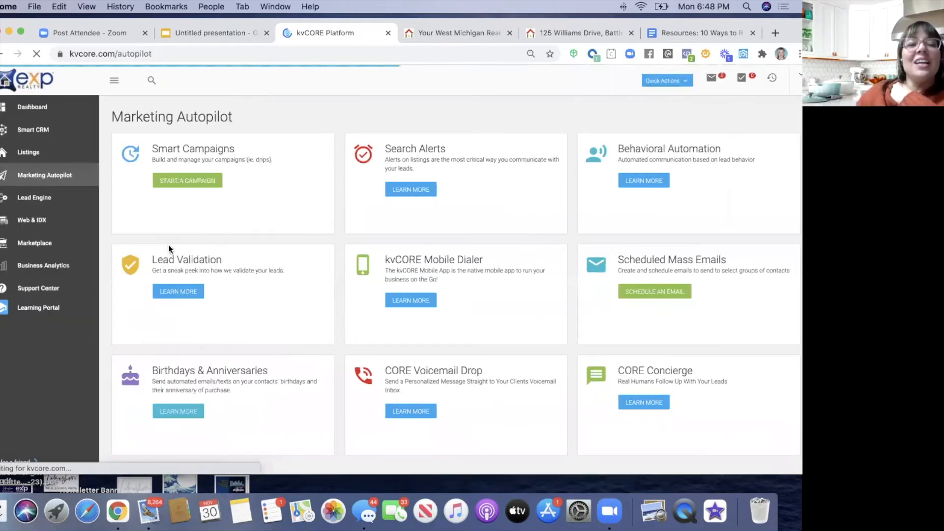
click(182, 182)
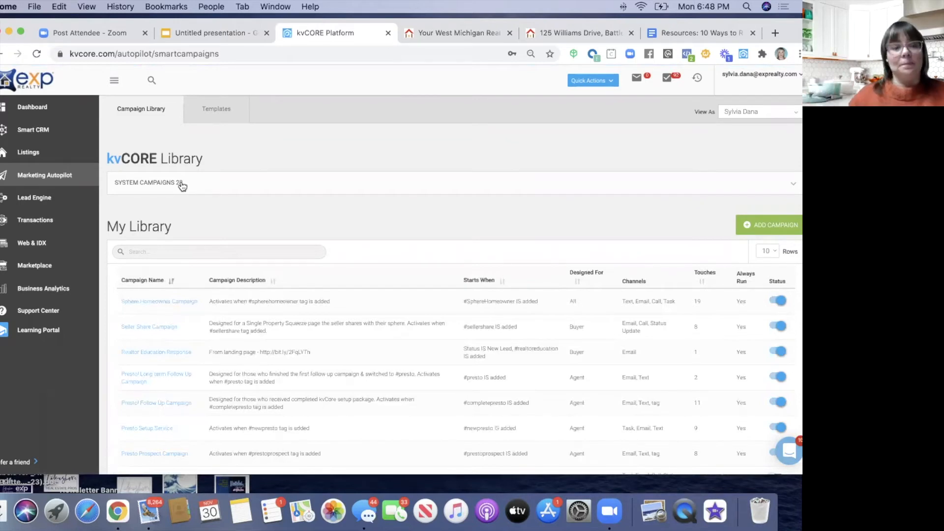
- Search My Library for 'kunvers' and open the Kunversion Default - Buyer campaign
click(163, 252)
text(kunvers)
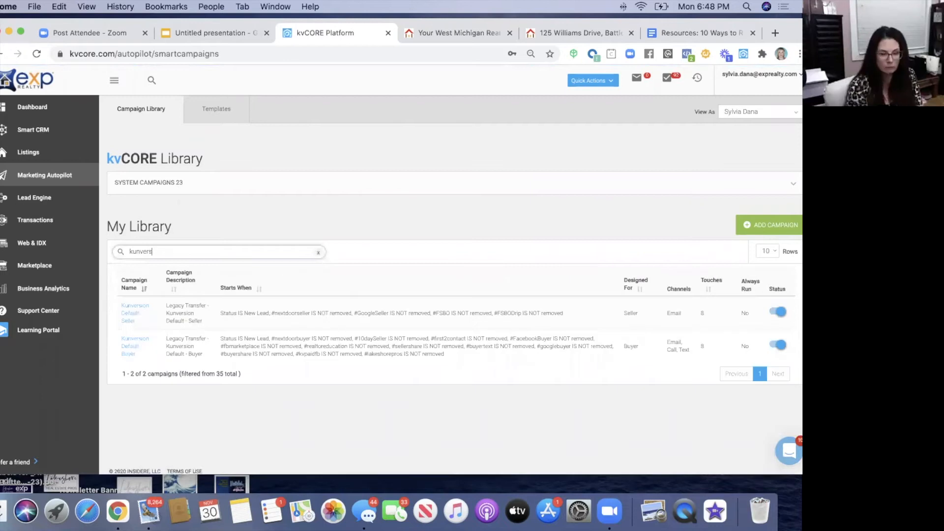
click(136, 348)
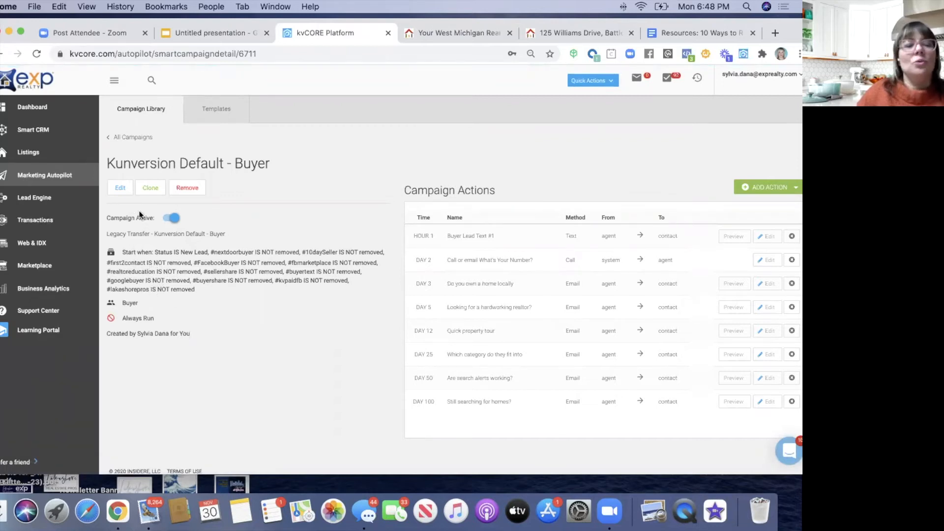
- Edit the campaign's start triggers, enlarging the window to see the Campaign Logic step
click(120, 192)
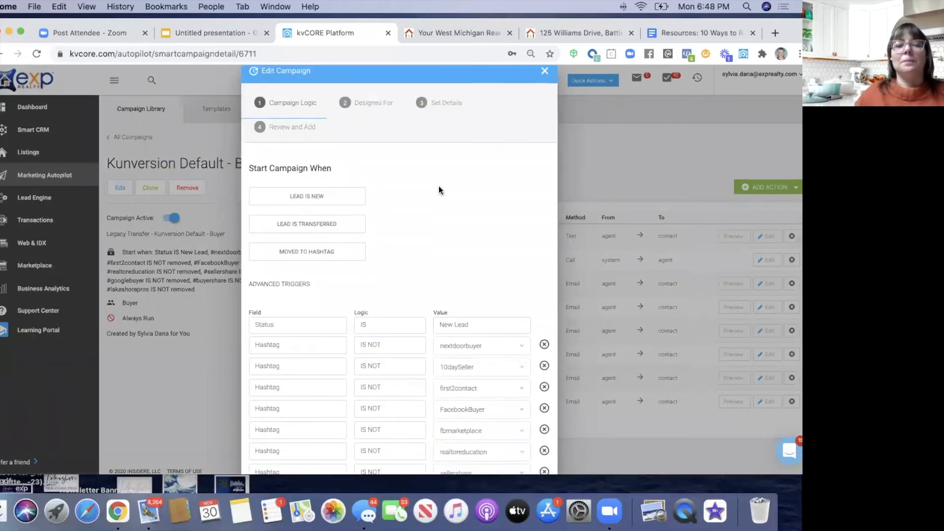
scroll(439, 190, down, 2)
drag(1, 475, 0, 492)
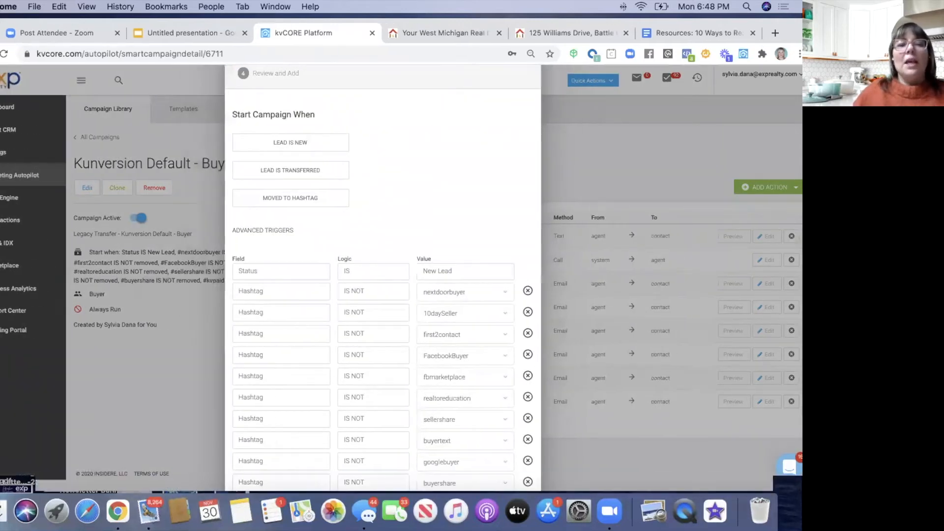
scroll(88, 332, up, 2)
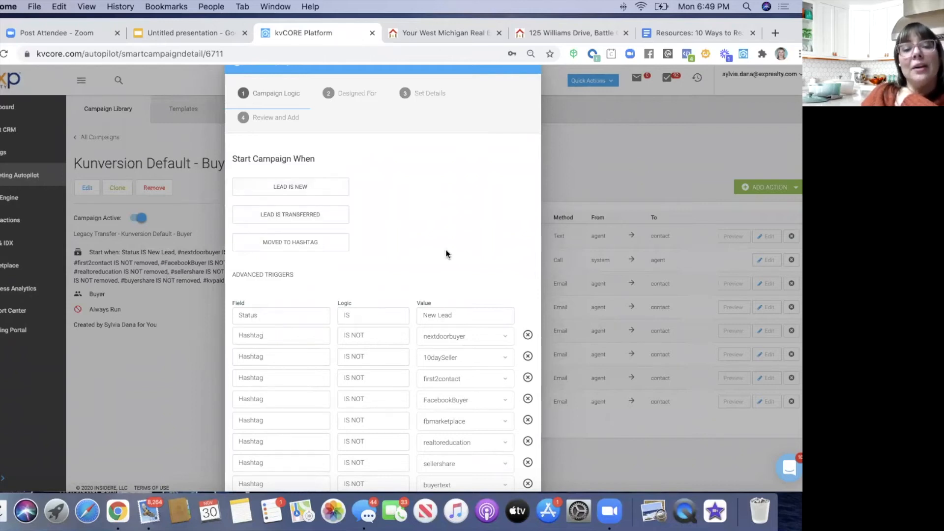
scroll(447, 253, down, 2)
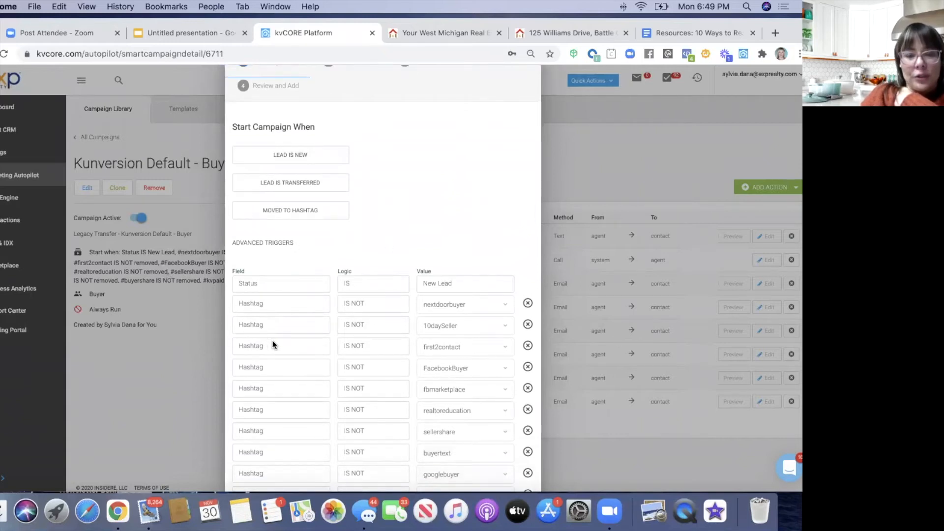
scroll(273, 340, down, 4)
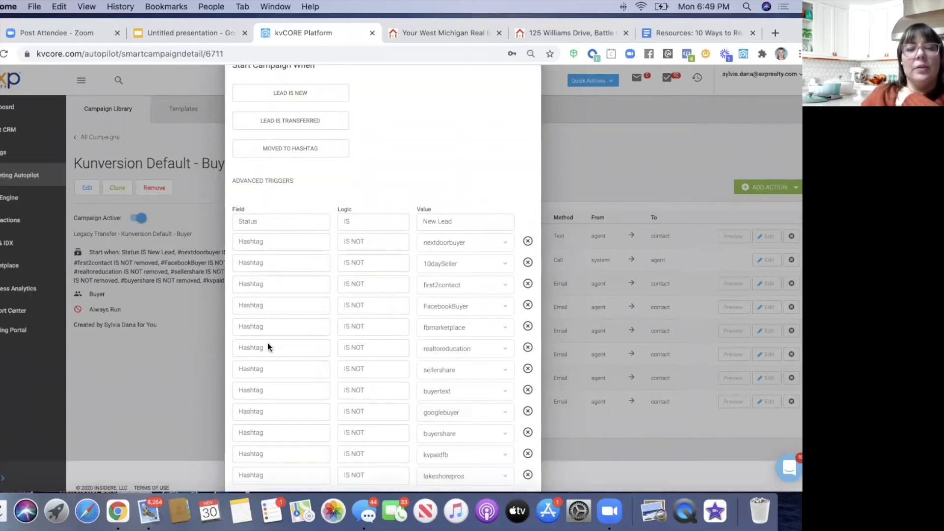
scroll(267, 343, down, 2)
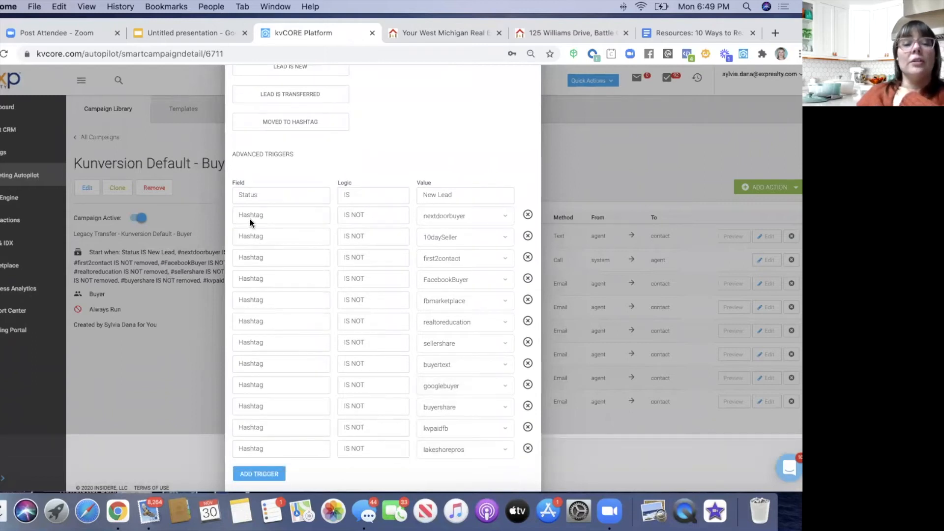
scroll(255, 266, down, 3)
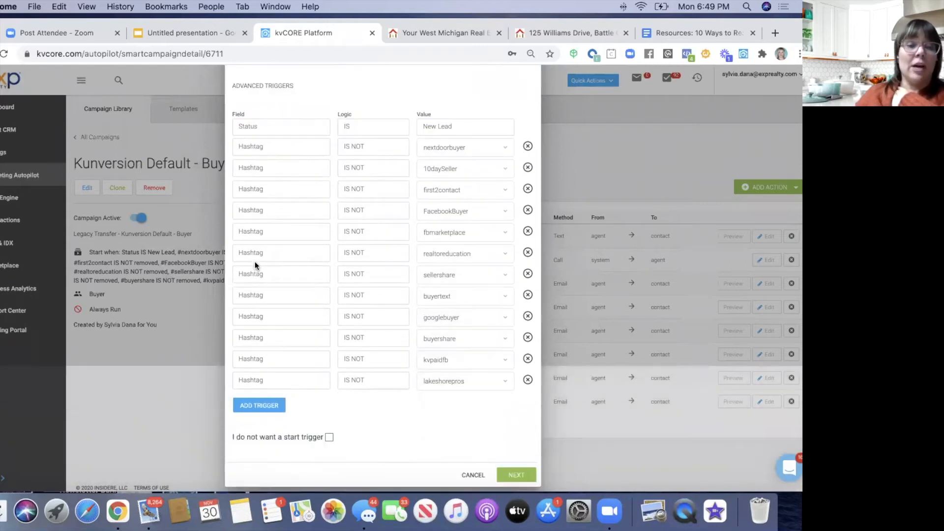
- Add a blank advanced trigger row below the lakeshorepros exclusion and review the list
click(253, 406)
scroll(257, 355, down, 1)
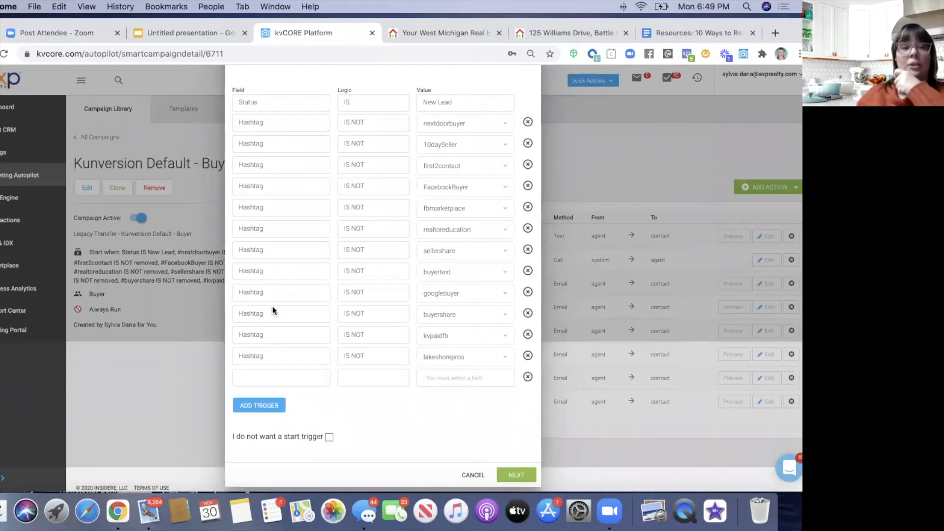
scroll(276, 174, up, 4)
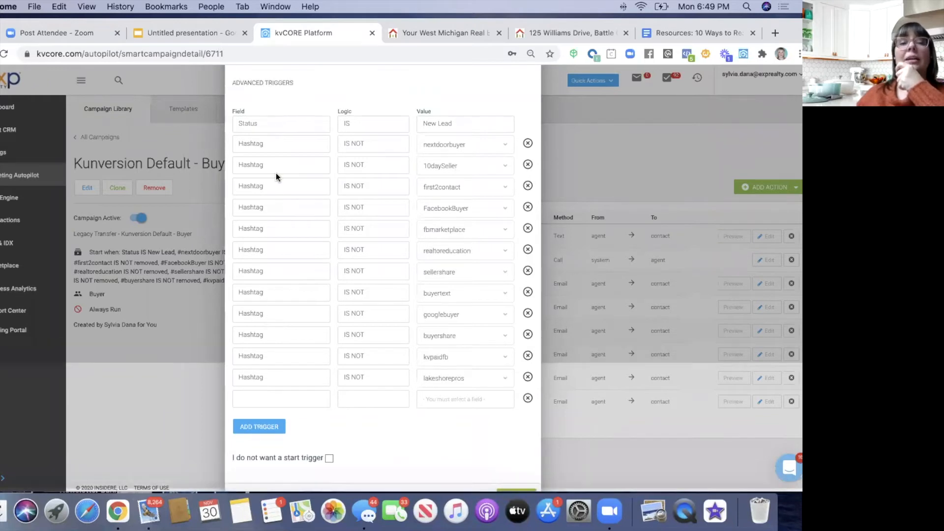
scroll(276, 173, up, 2)
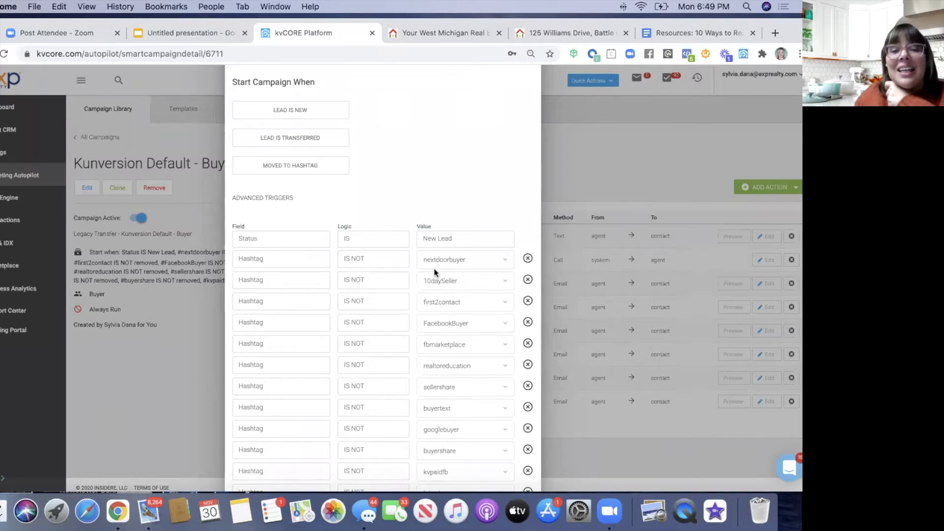
scroll(434, 269, down, 3)
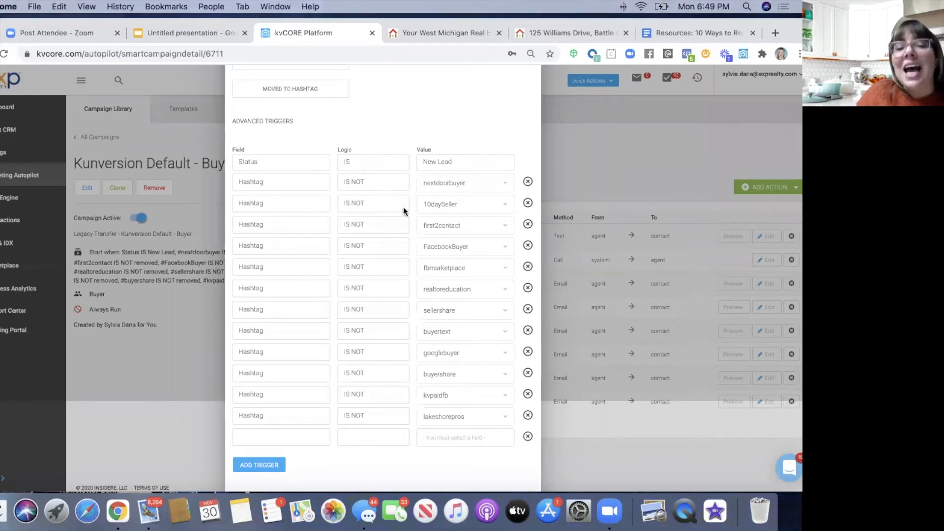
scroll(436, 285, down, 2)
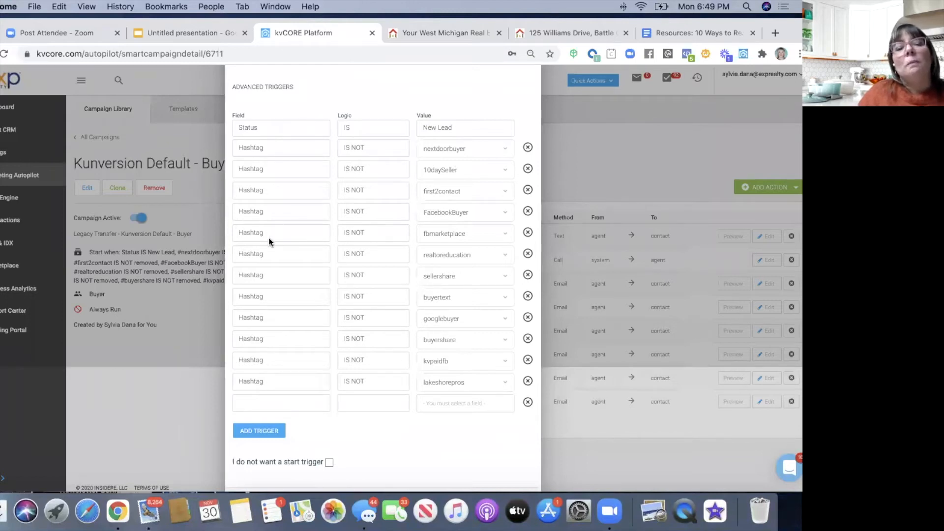
scroll(269, 237, down, 2)
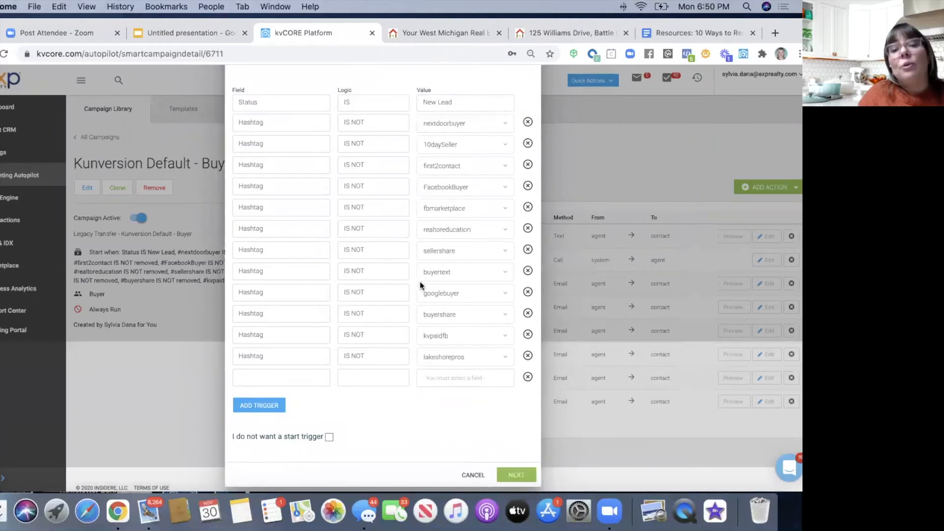
- Set the new trigger's field to Phone, then delete the Phone IS EMPTY trigger
click(265, 378)
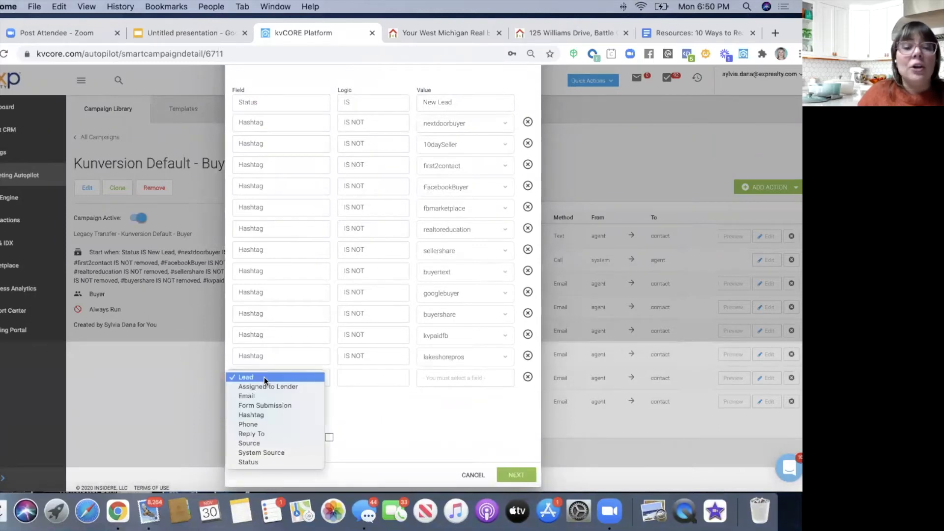
click(266, 413)
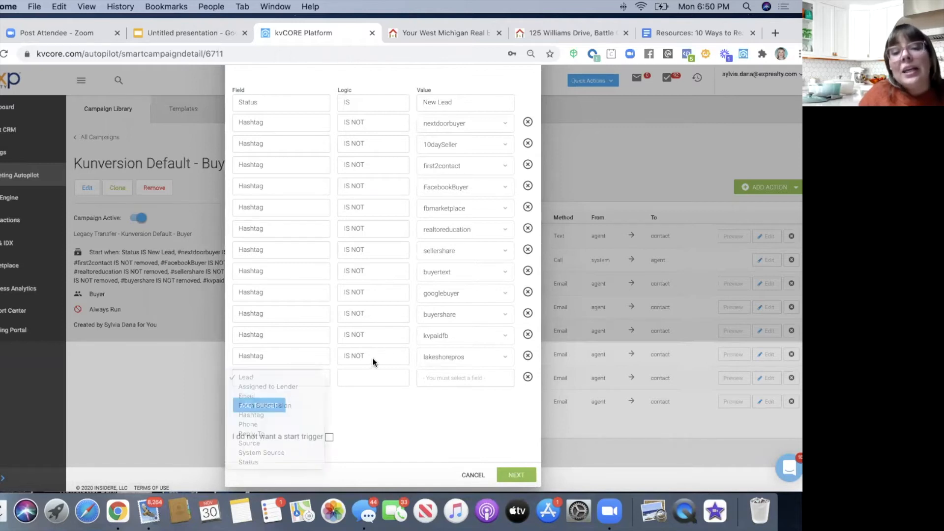
click(373, 358)
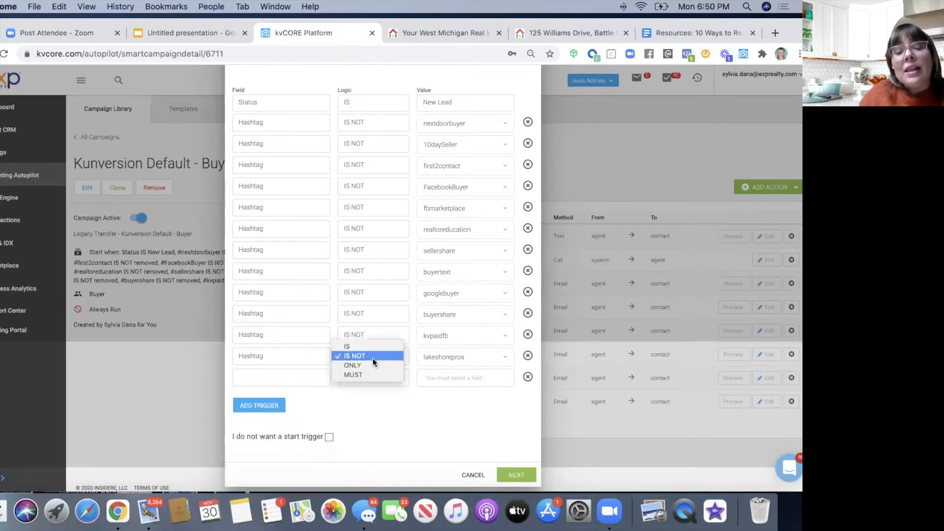
click(287, 376)
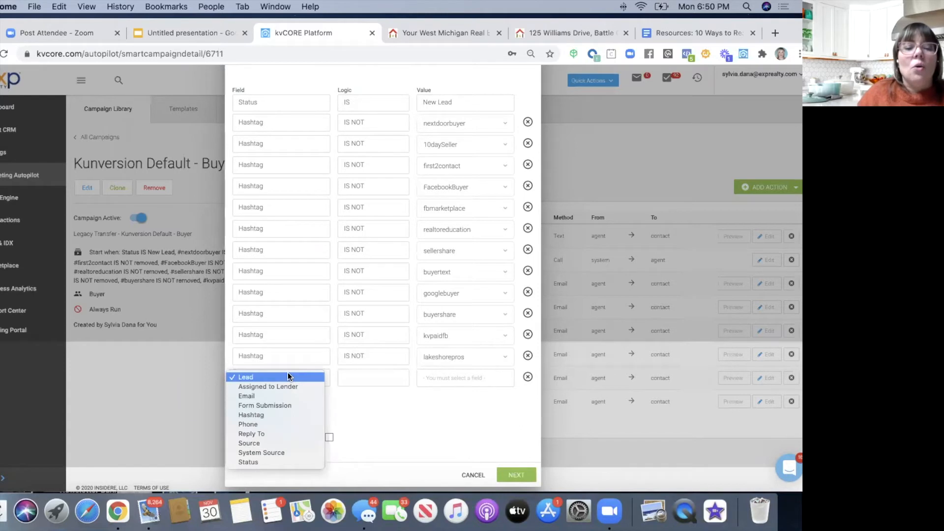
click(285, 422)
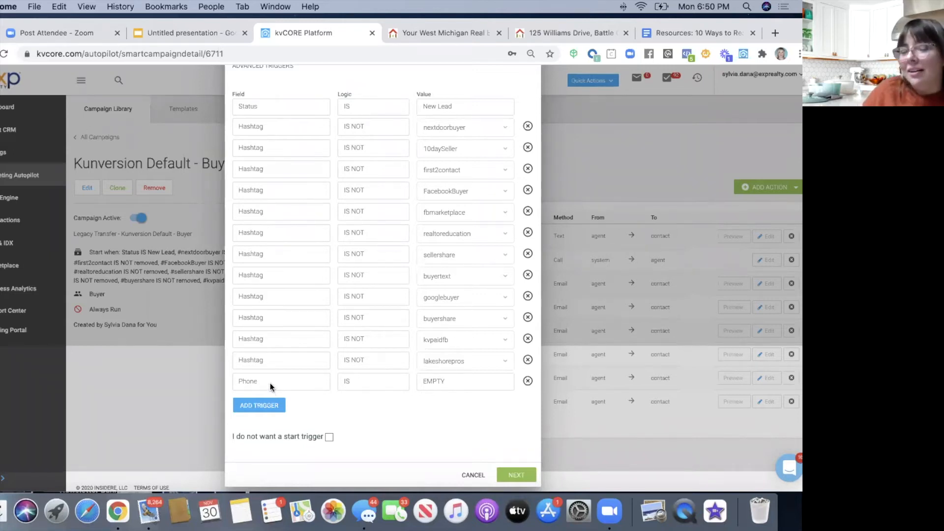
click(527, 381)
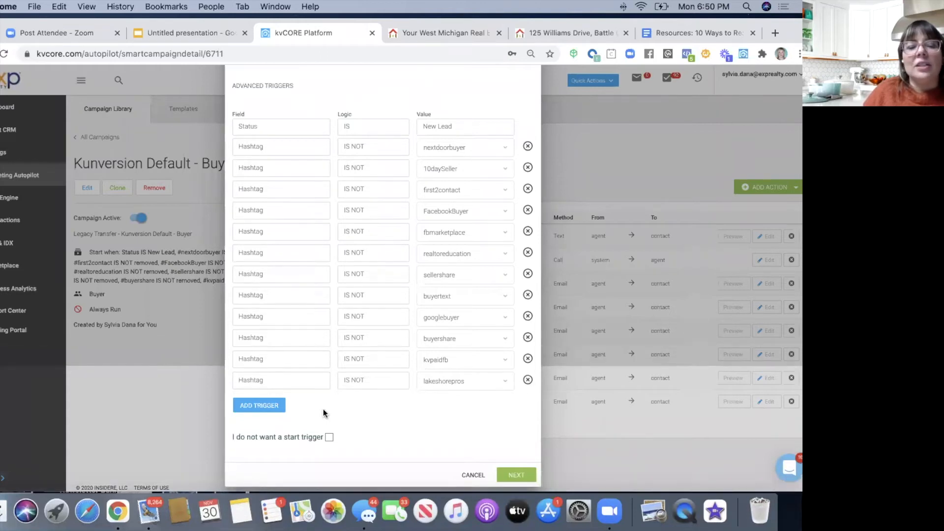
- Add a trigger with field Email, then remove that Email IS EMPTY row too
click(259, 407)
click(262, 399)
scroll(272, 439, down, 1)
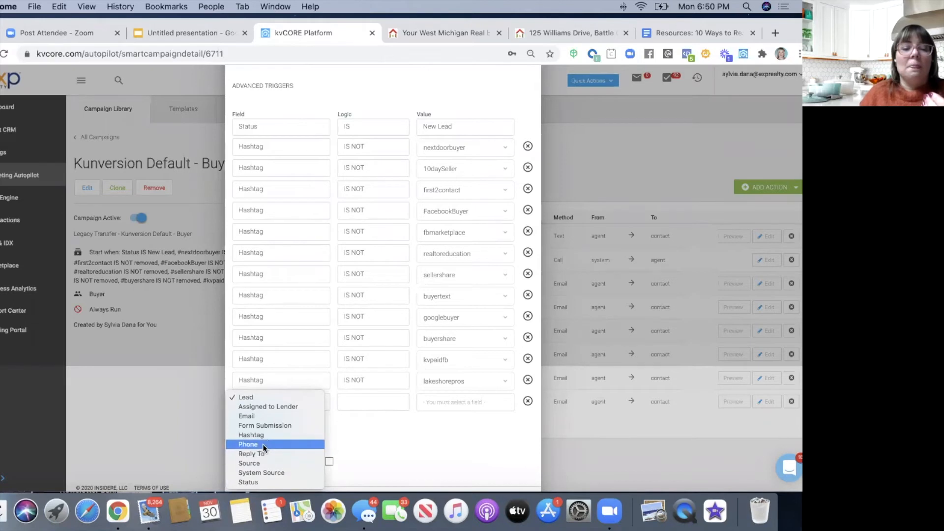
click(263, 416)
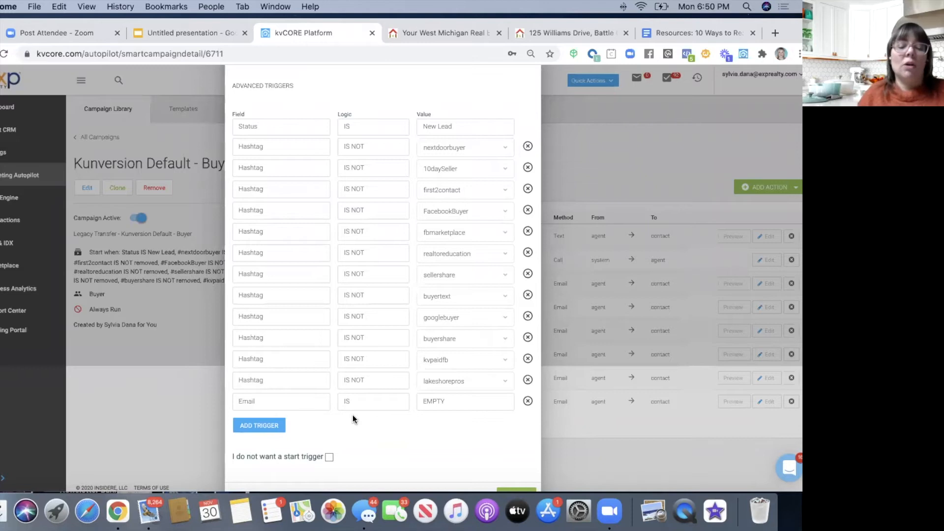
click(528, 401)
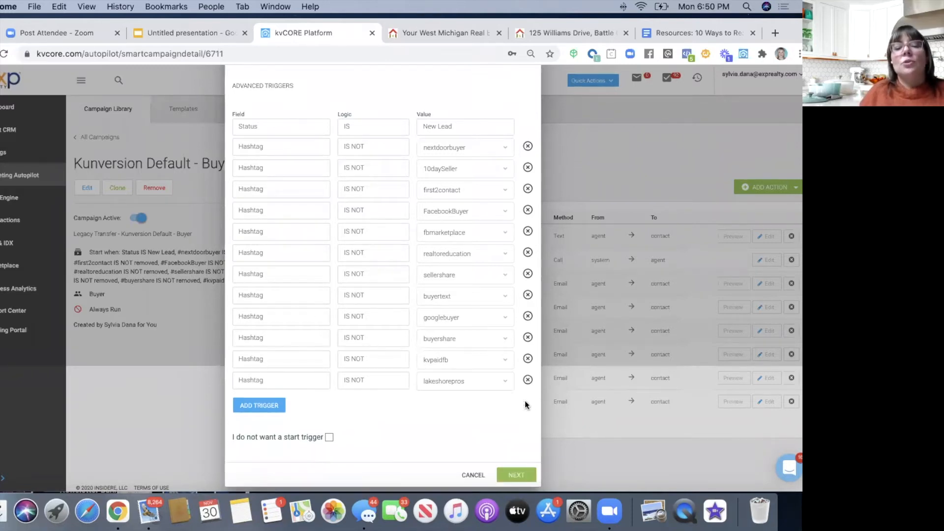
scroll(332, 273, up, 2)
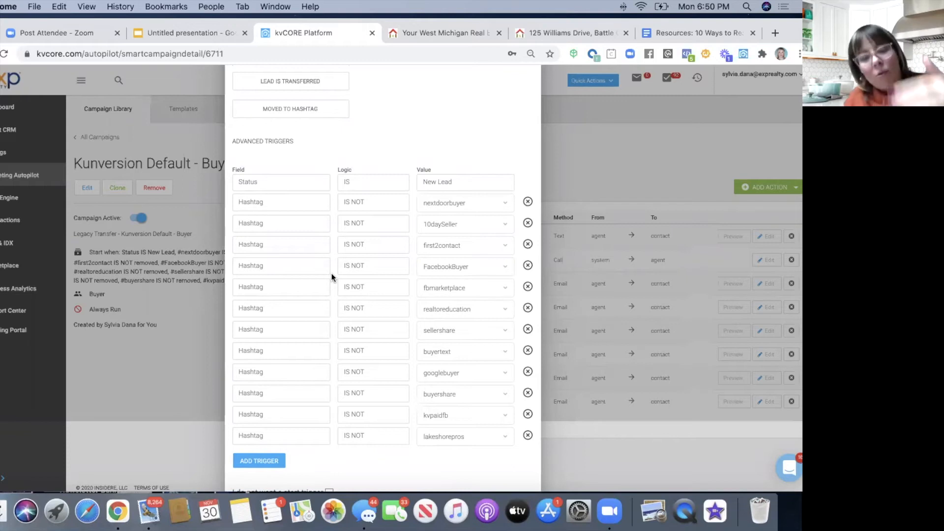
scroll(332, 273, down, 2)
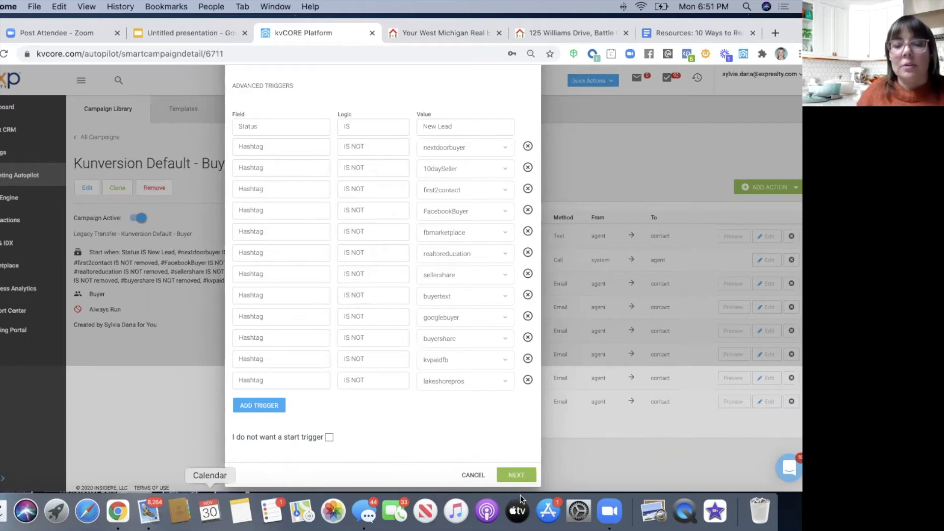
- Advance past Designed For and Always Run to the summary, then switch to the Resources document
click(518, 475)
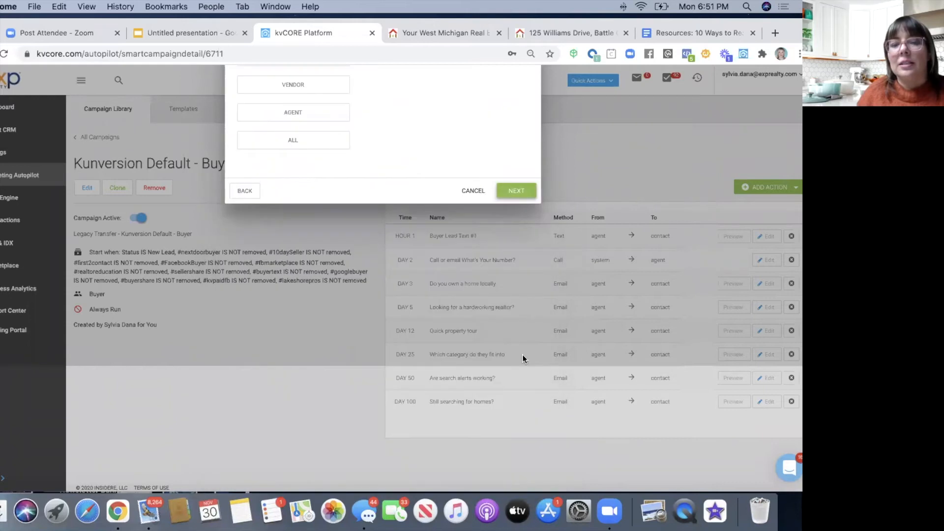
click(517, 189)
click(518, 162)
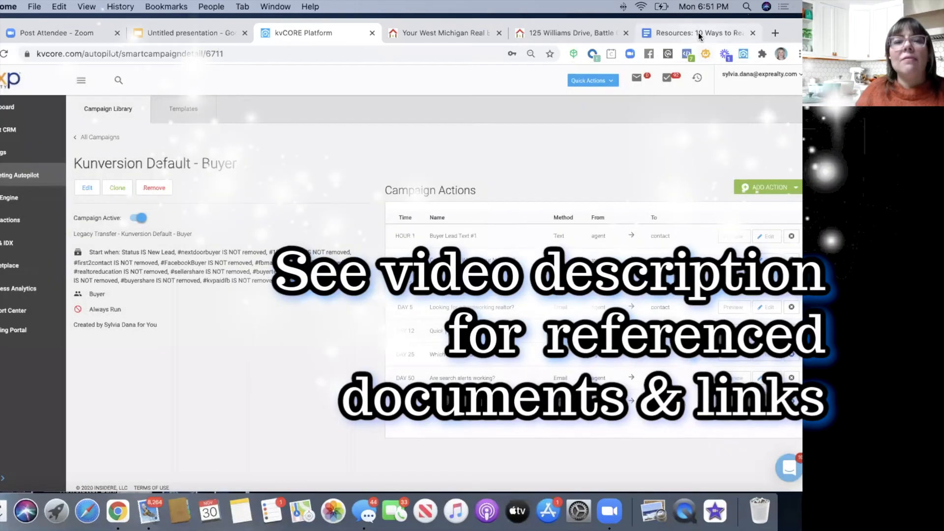
click(698, 32)
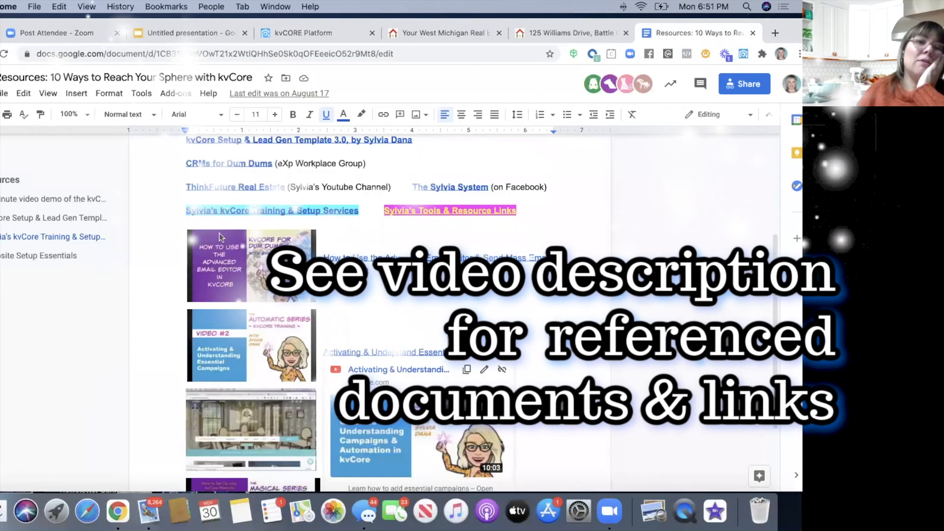
- Open the linked kvCore Campaign Copy & Instructions document and its YouTube training playlist
scroll(219, 238, up, 5)
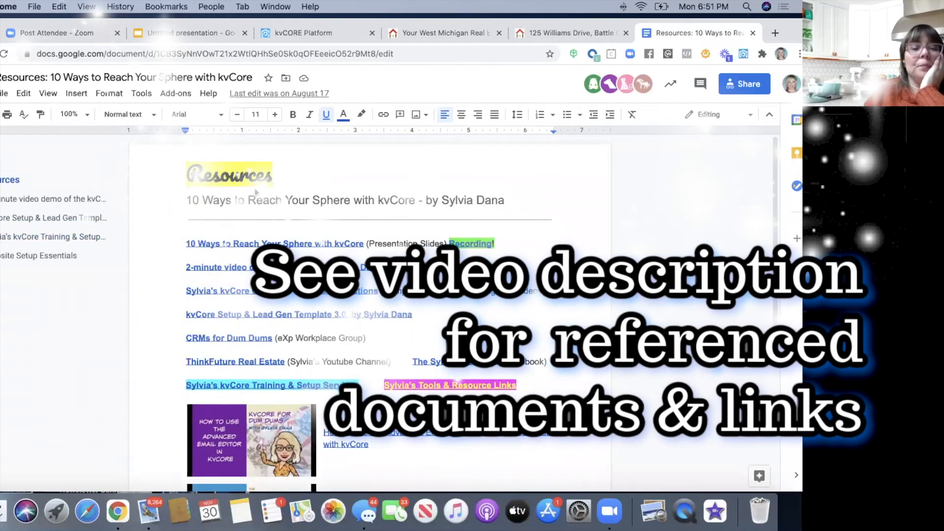
click(202, 291)
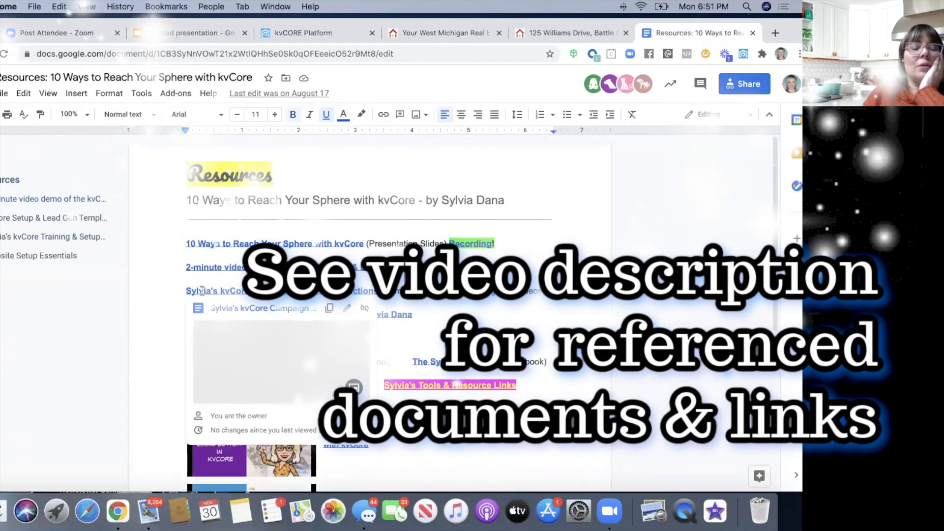
click(228, 309)
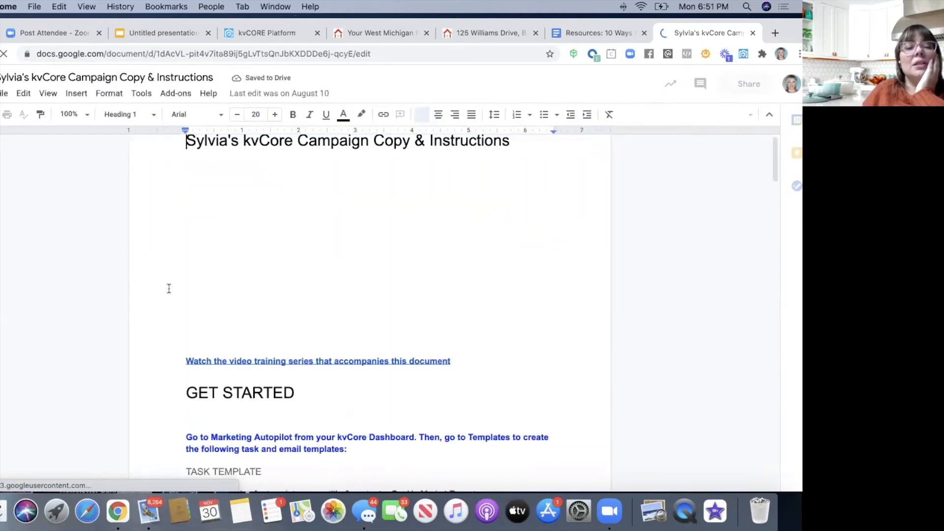
click(257, 361)
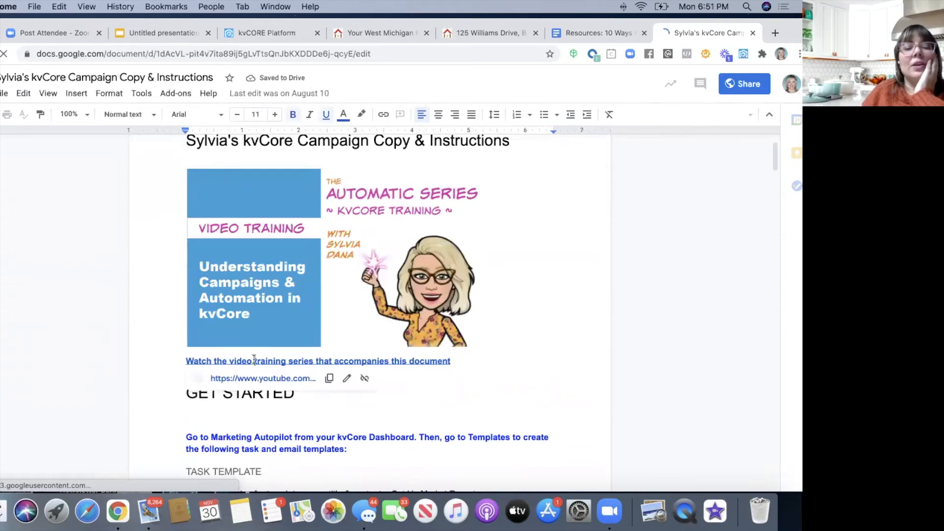
click(248, 379)
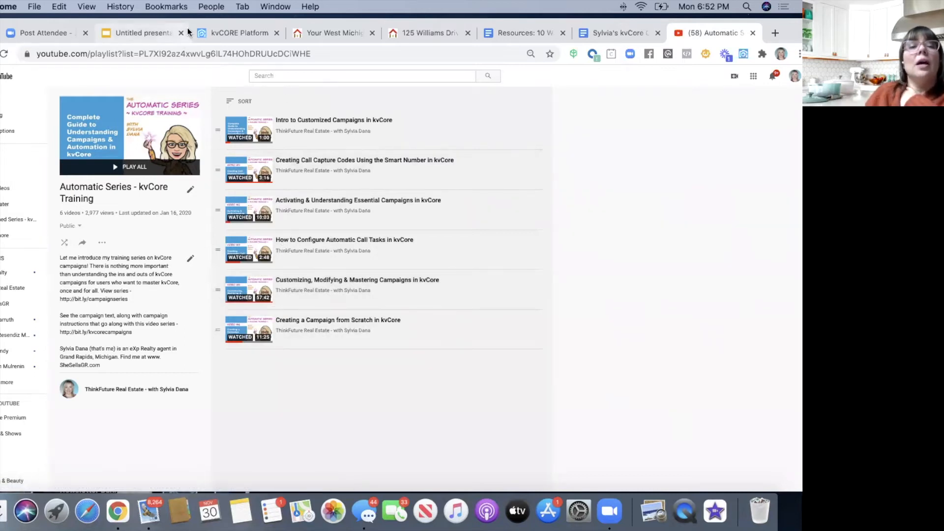
- Back in the campaign copy document, read through its sections, including the TASK TEMPLATE
drag(190, 21, 193, 51)
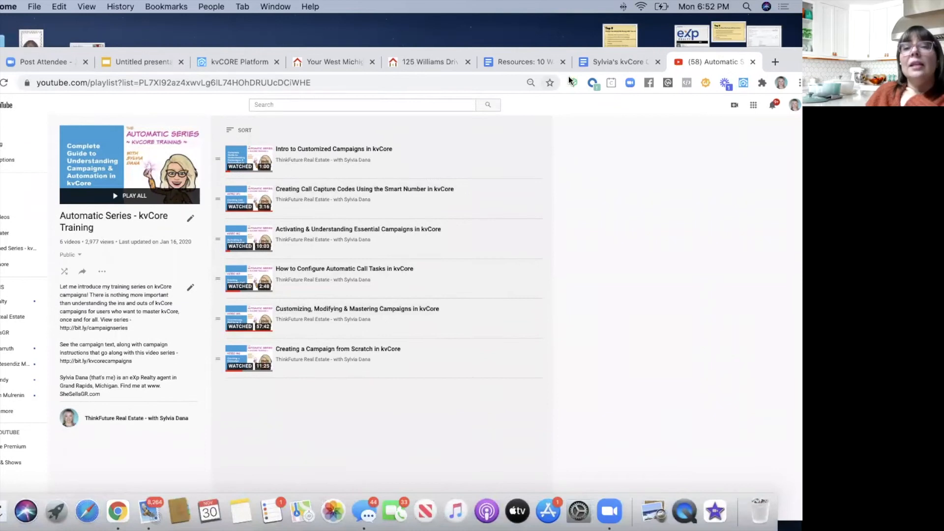
click(539, 60)
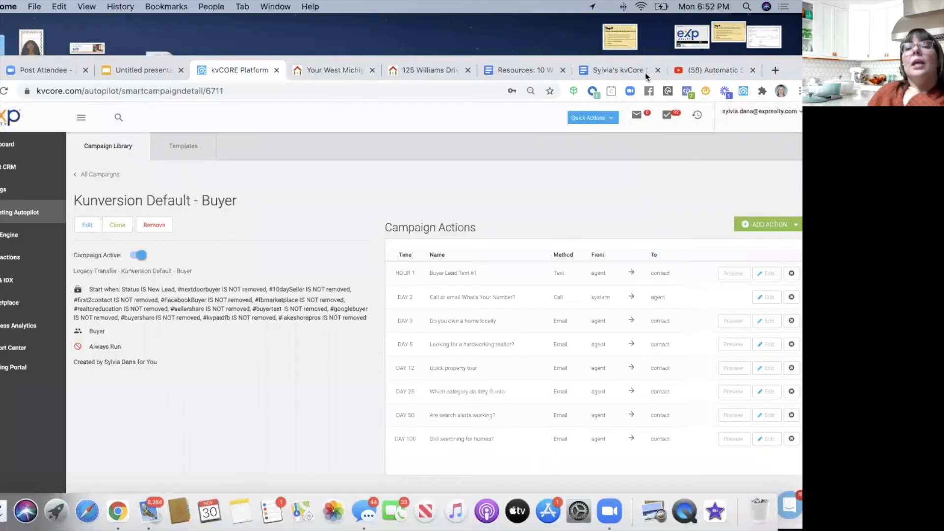
click(631, 71)
scroll(334, 228, down, 3)
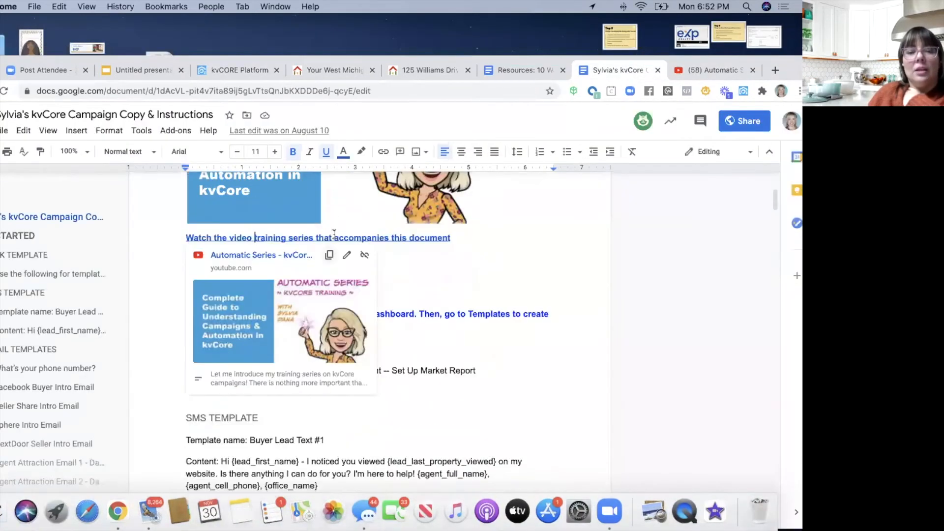
scroll(334, 227, down, 3)
double_click(453, 311)
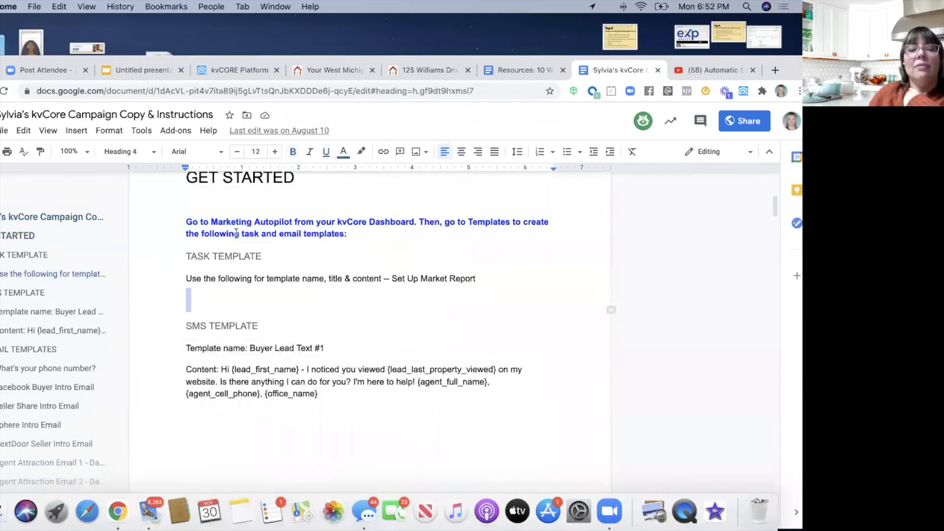
scroll(215, 279, down, 2)
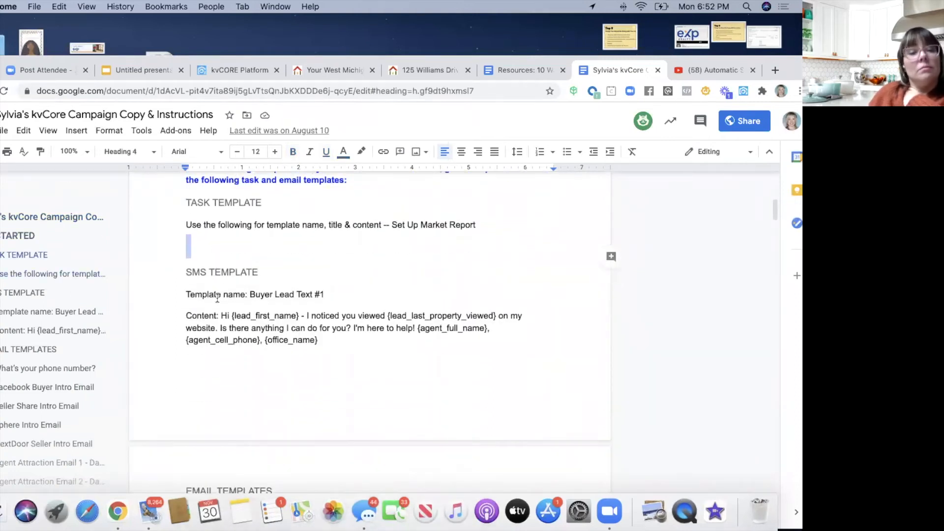
scroll(217, 298, up, 3)
scroll(183, 251, down, 2)
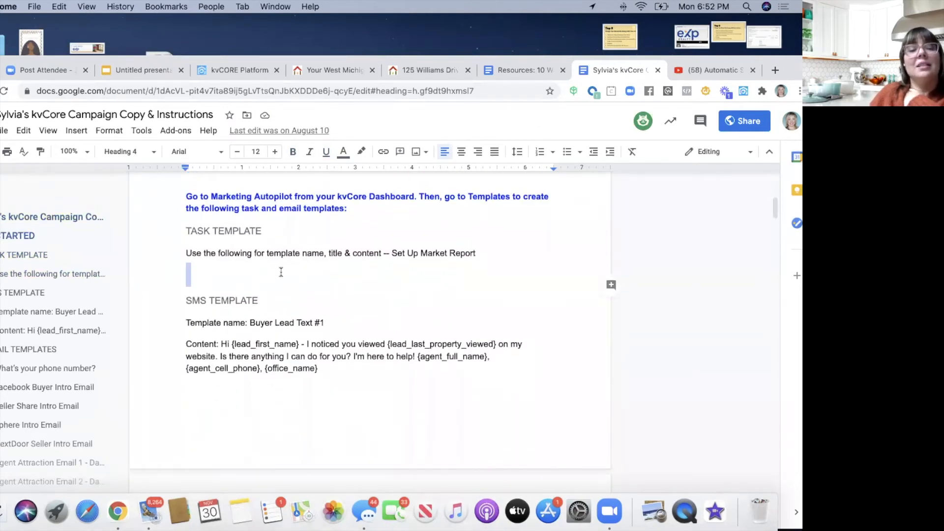
scroll(281, 272, down, 2)
scroll(281, 272, down, 3)
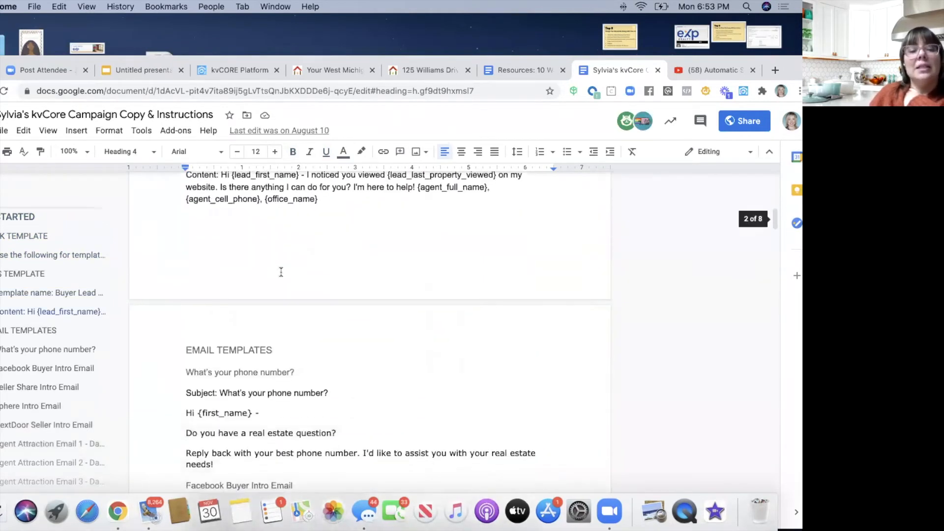
scroll(281, 272, down, 5)
scroll(281, 272, down, 6)
scroll(281, 272, down, 15)
scroll(281, 272, down, 20)
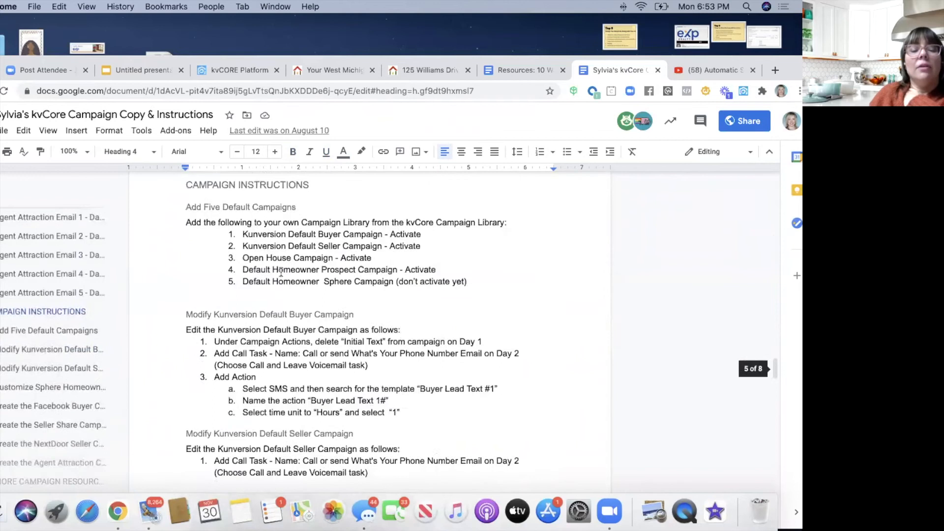
scroll(281, 272, down, 20)
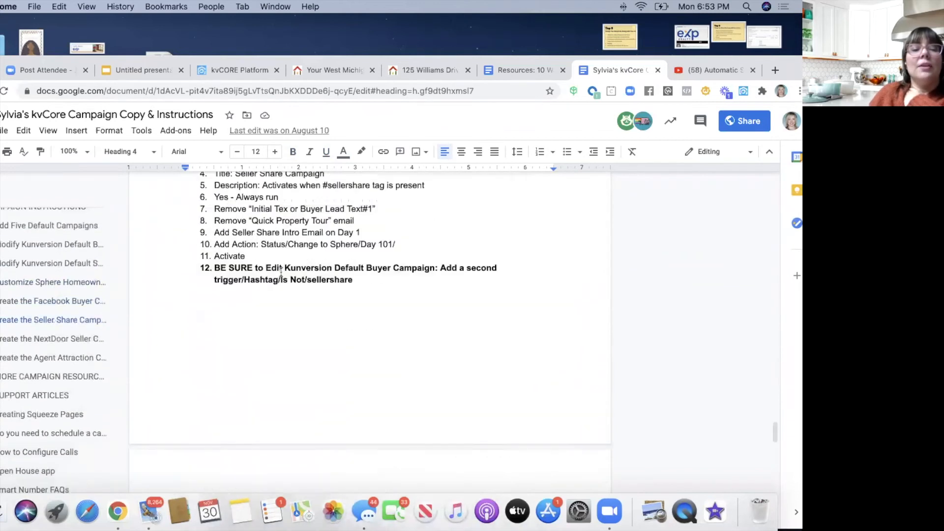
scroll(281, 272, up, 3)
scroll(252, 240, up, 5)
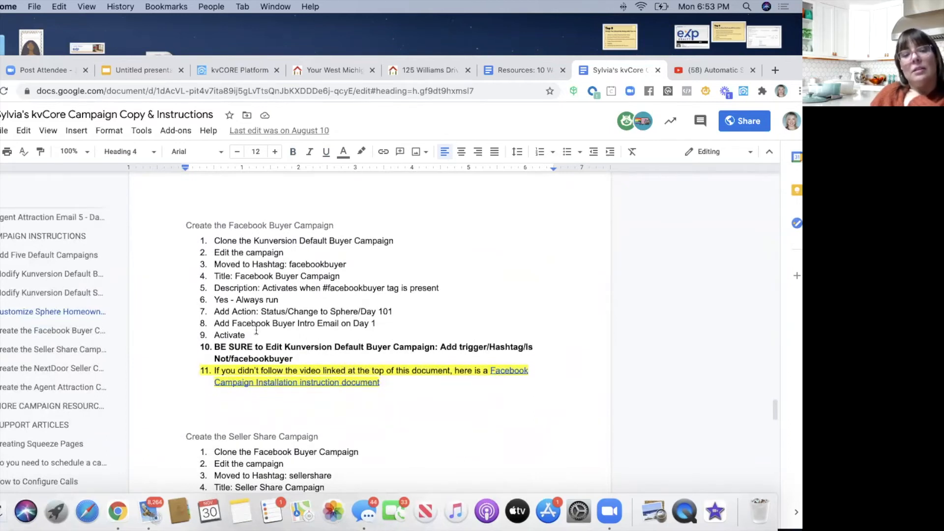
scroll(256, 330, down, 6)
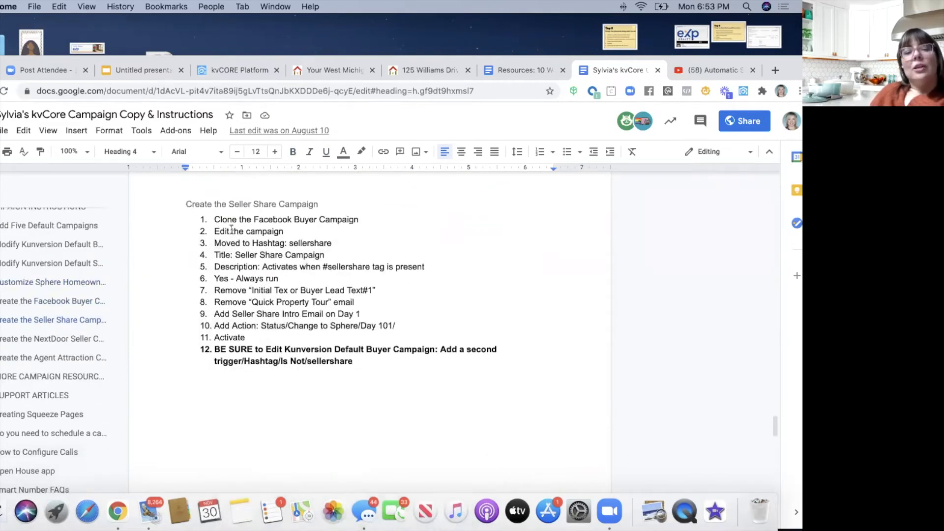
scroll(241, 309, down, 10)
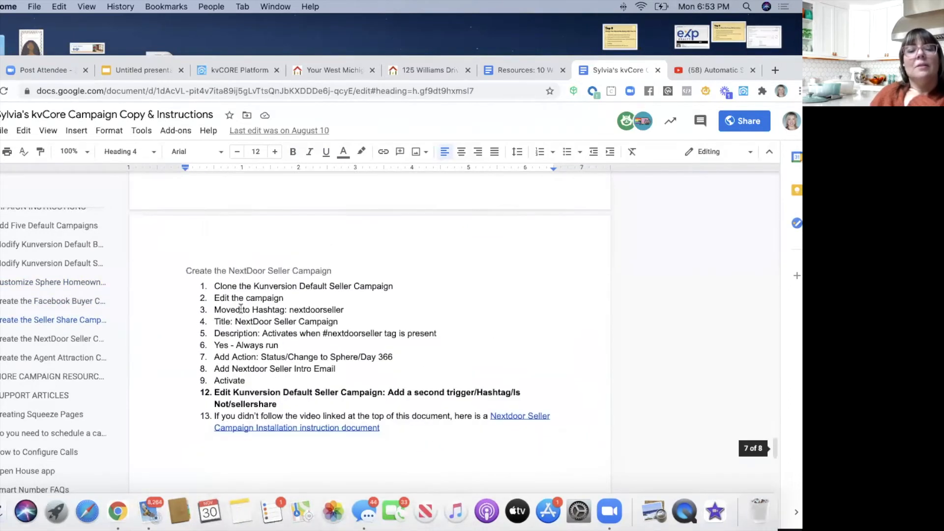
scroll(241, 309, down, 15)
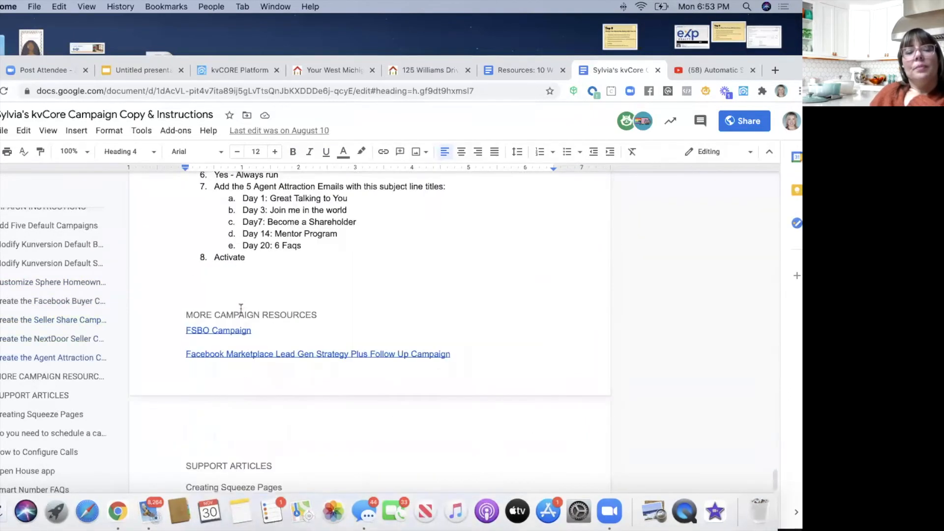
scroll(241, 308, up, 20)
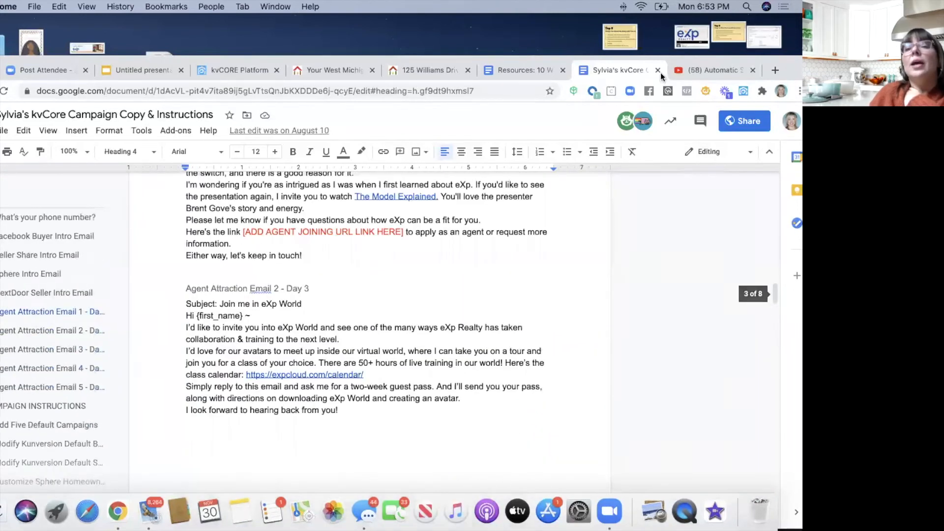
- Close the campaign copy document and show the Kunversion Default - Buyer campaign in a full-height window
click(660, 70)
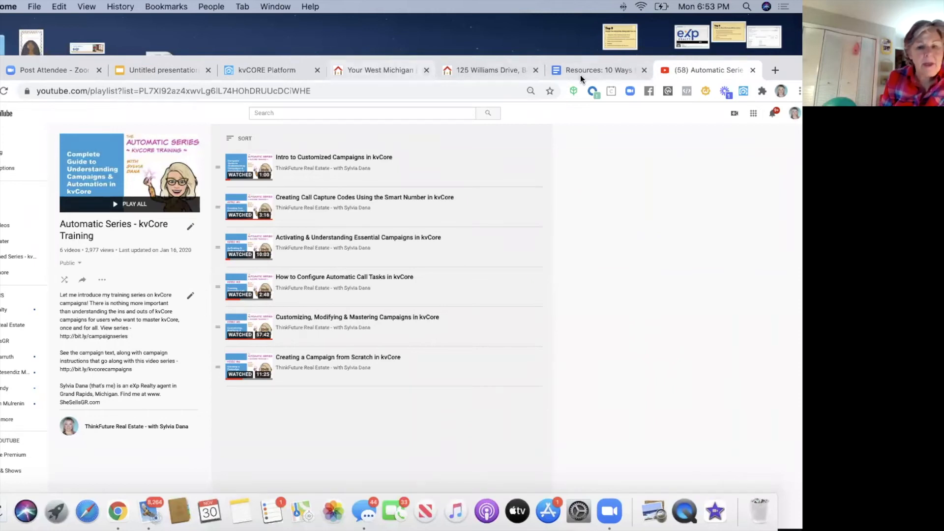
drag(770, 64, 749, 57)
drag(741, 66, 776, 81)
click(256, 84)
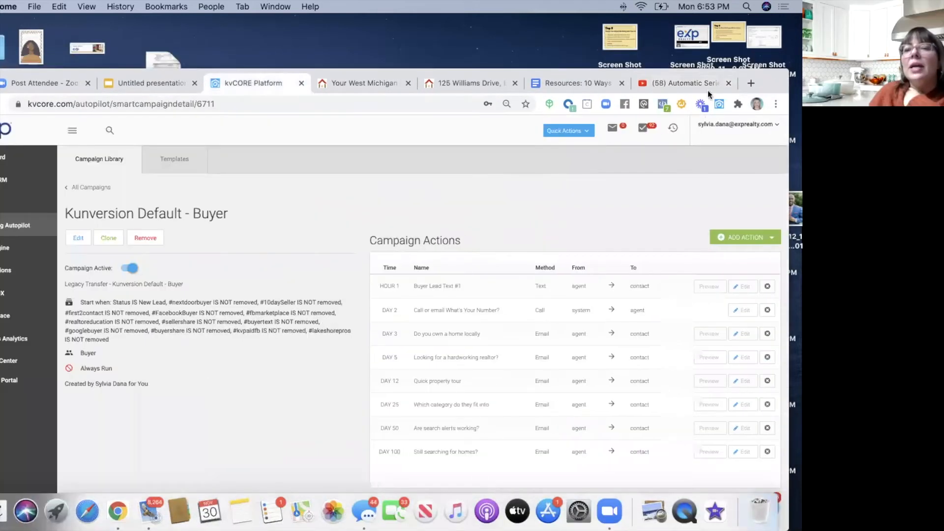
double_click(770, 84)
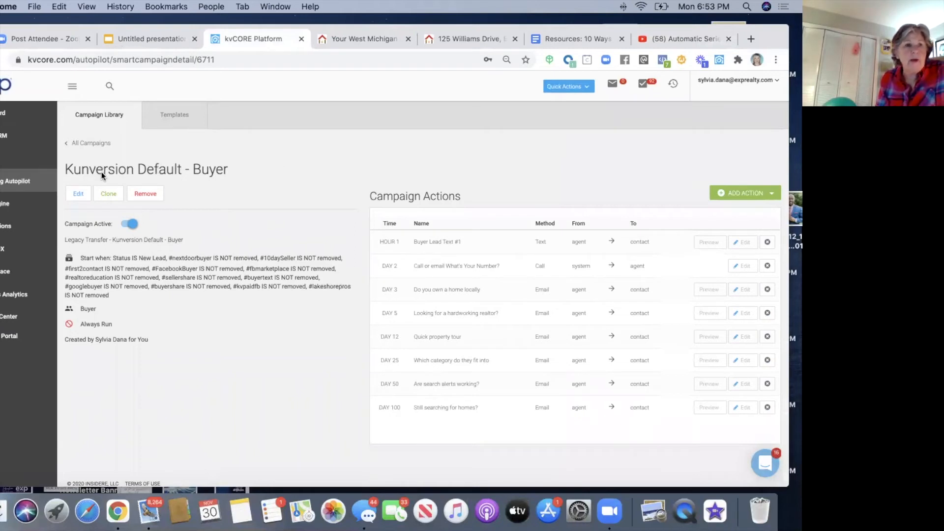
click(80, 194)
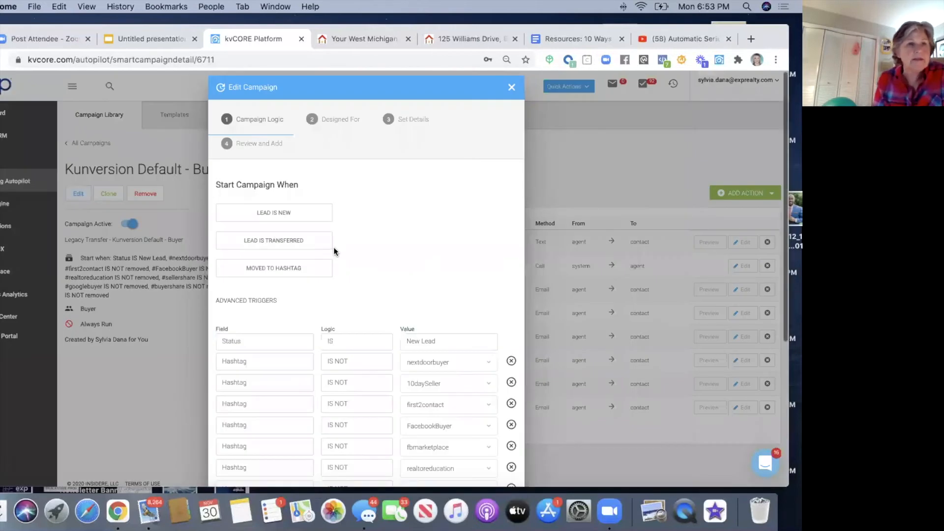
scroll(334, 252, down, 3)
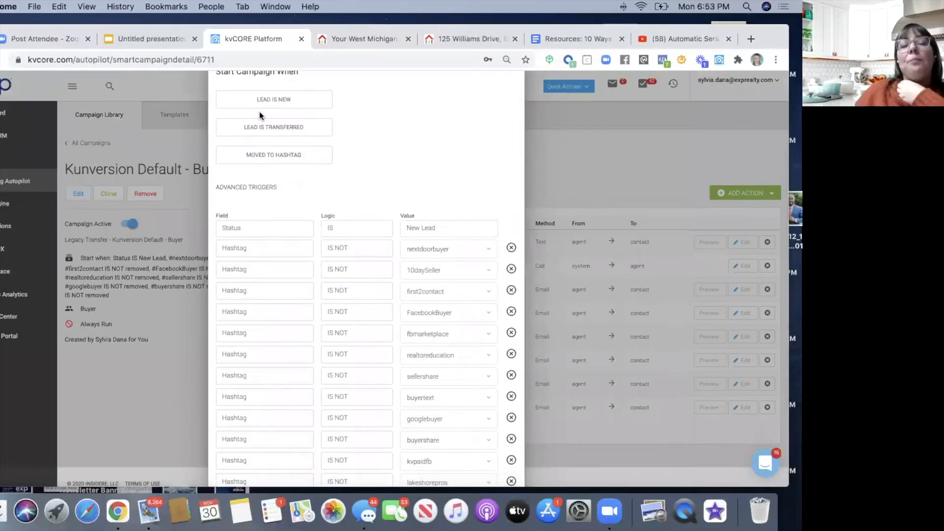
scroll(259, 115, up, 5)
click(511, 88)
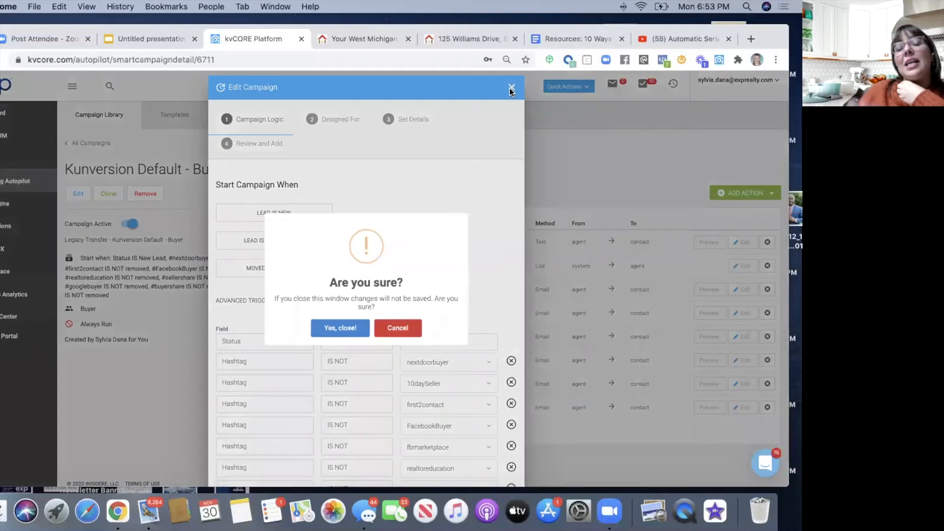
click(326, 333)
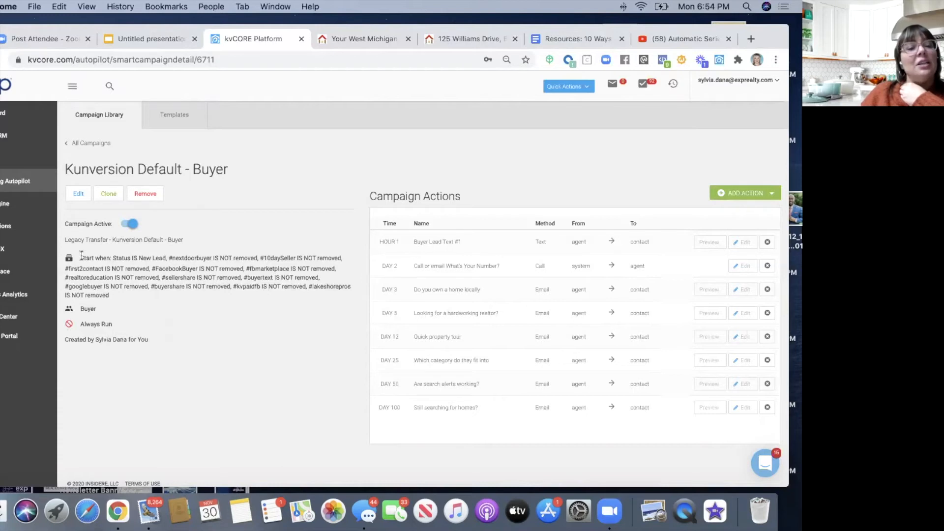
drag(81, 257, 166, 255)
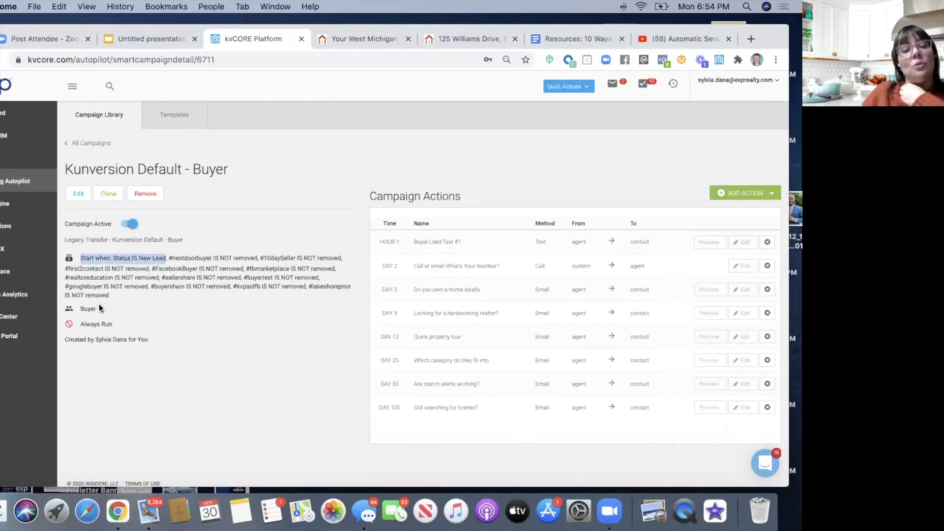
drag(98, 310, 67, 312)
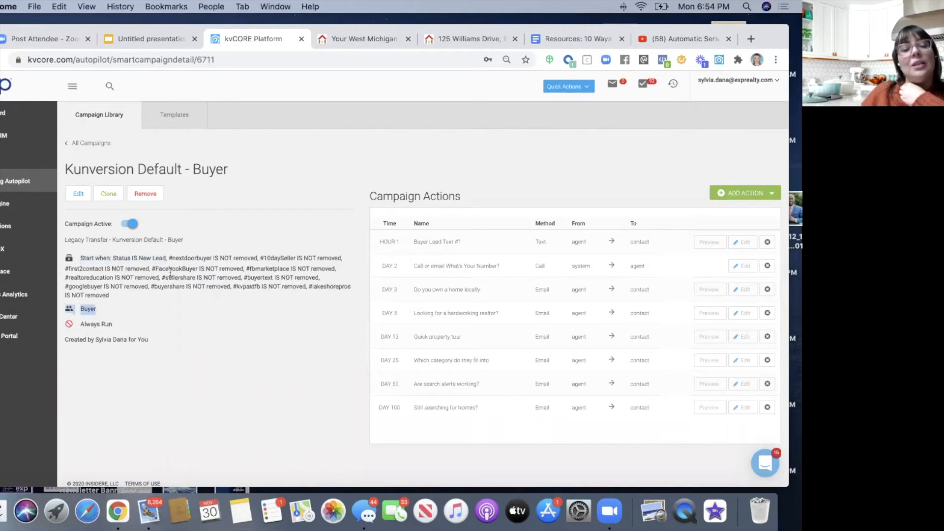
drag(170, 258, 291, 258)
click(193, 268)
double_click(193, 268)
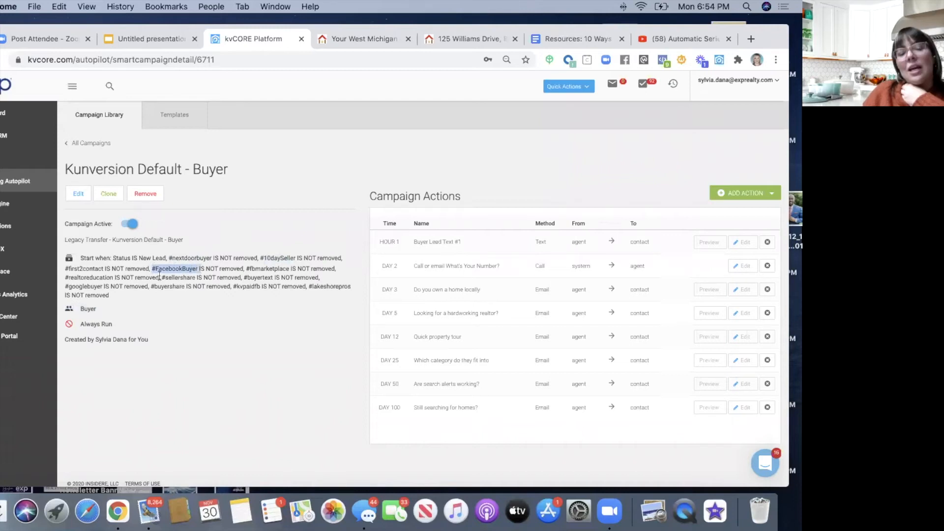
click(75, 195)
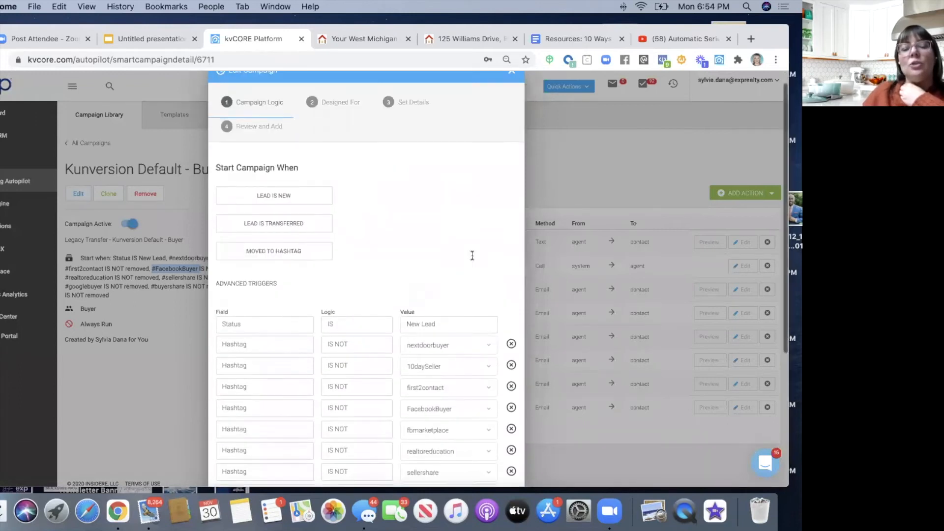
scroll(471, 255, down, 3)
scroll(472, 255, up, 3)
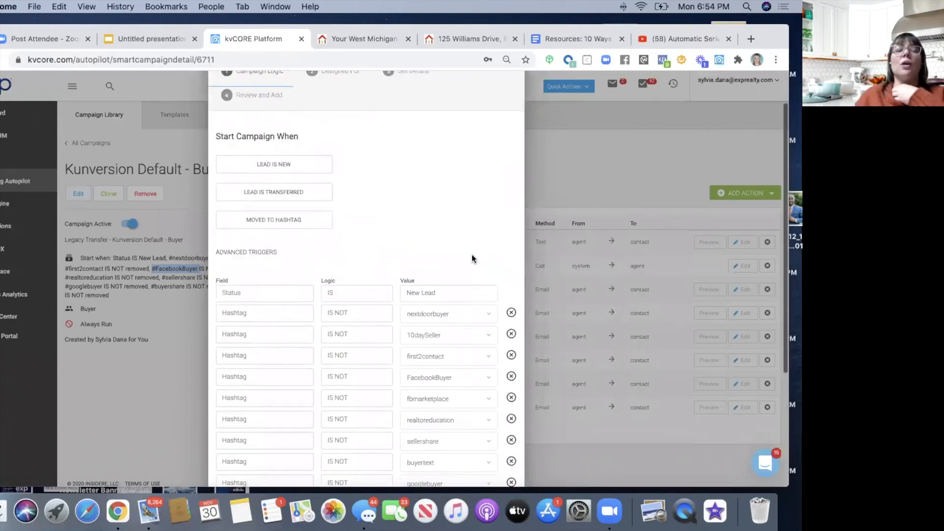
click(512, 88)
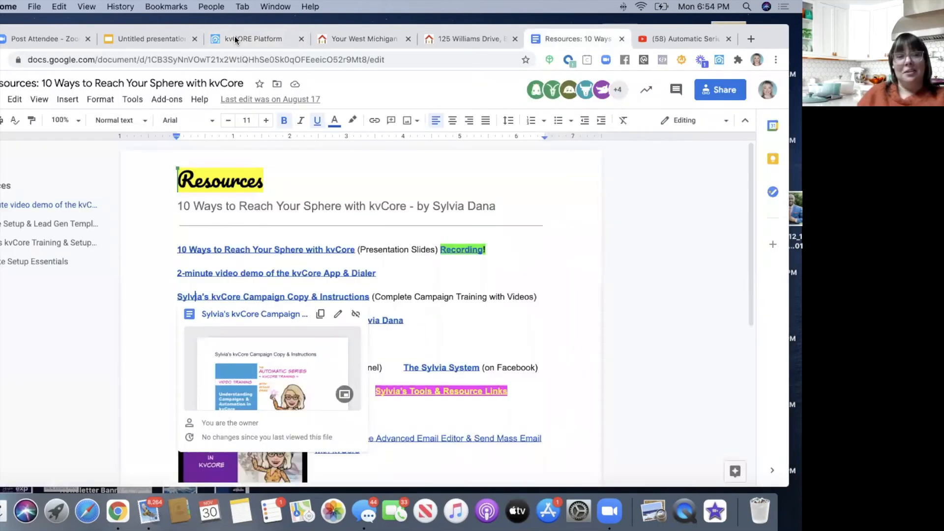
click(235, 38)
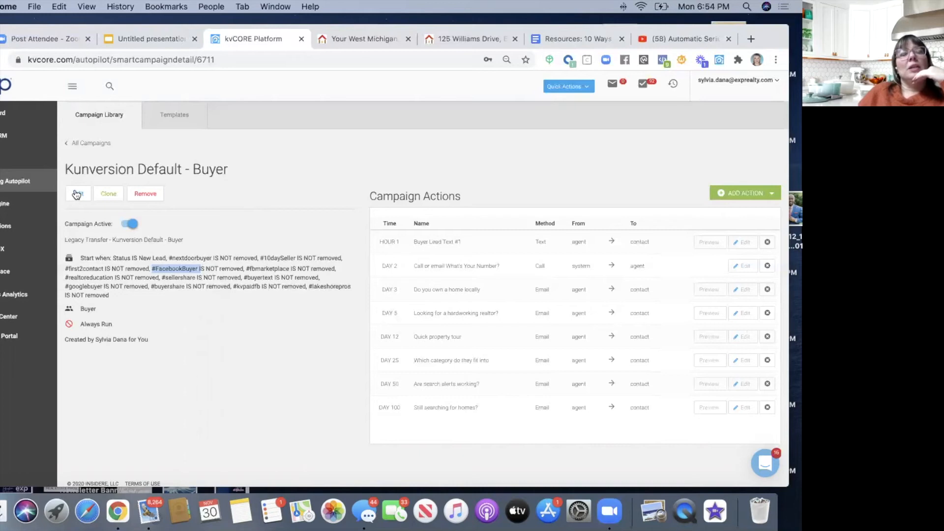
click(137, 265)
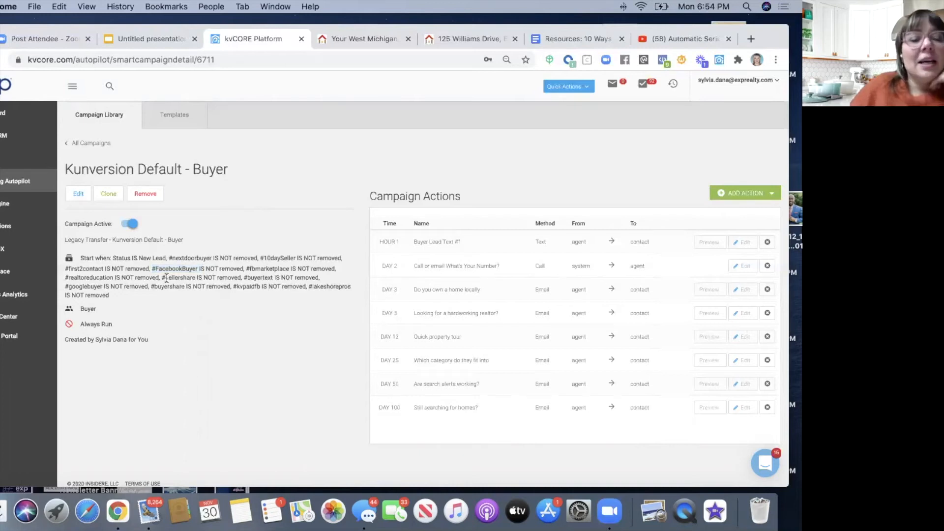
drag(169, 258, 197, 258)
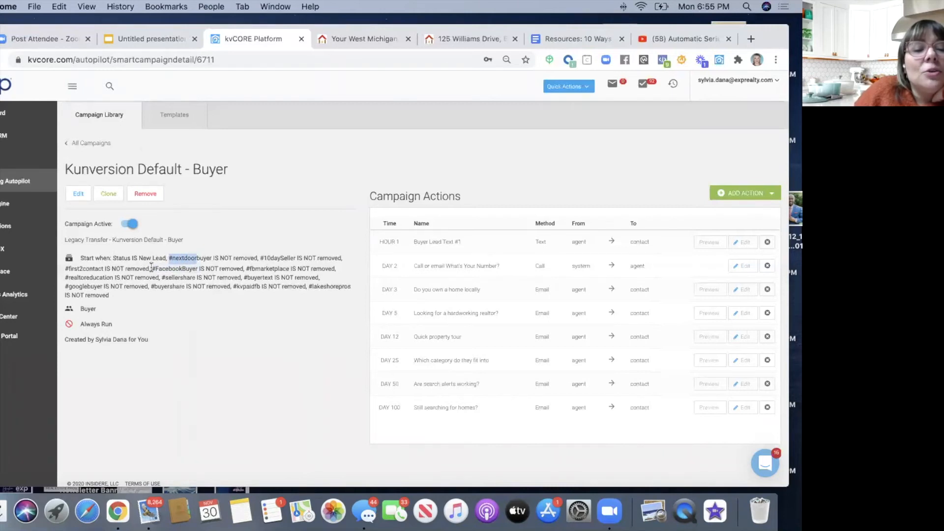
drag(152, 268, 242, 269)
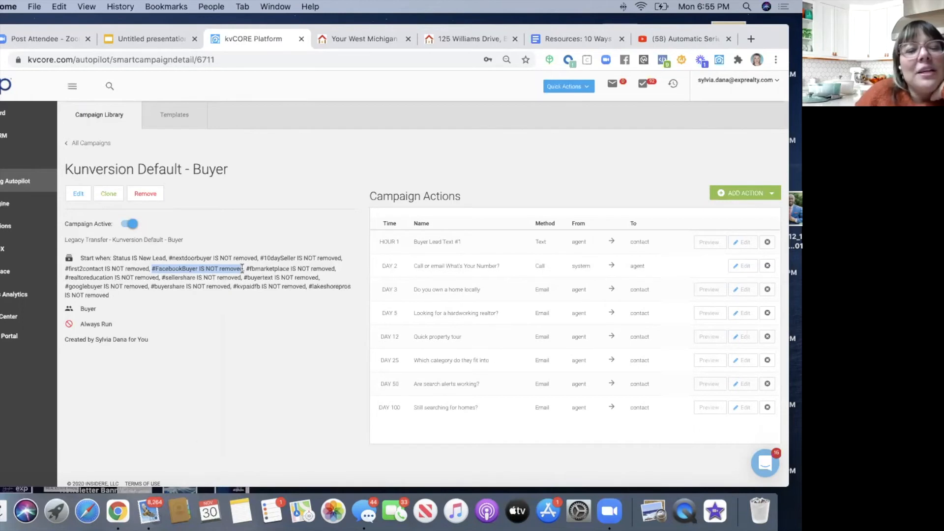
click(89, 195)
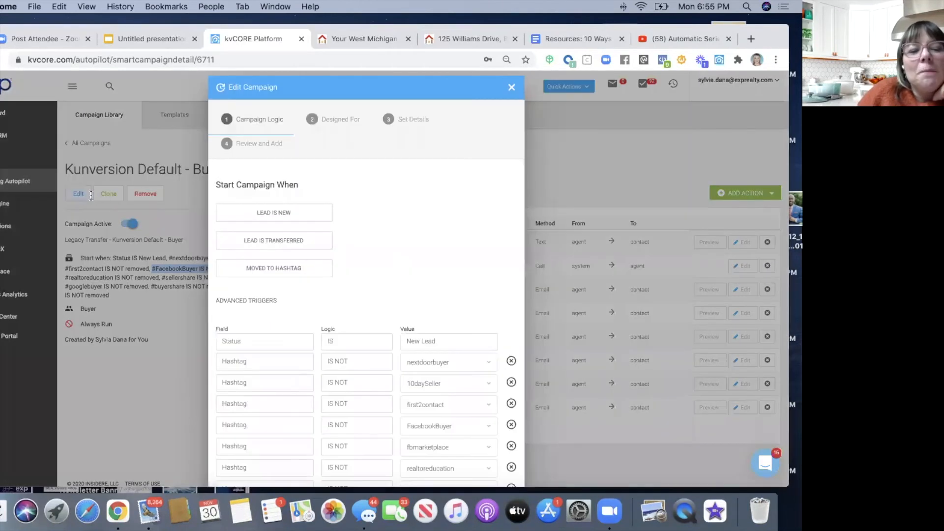
scroll(233, 296, down, 5)
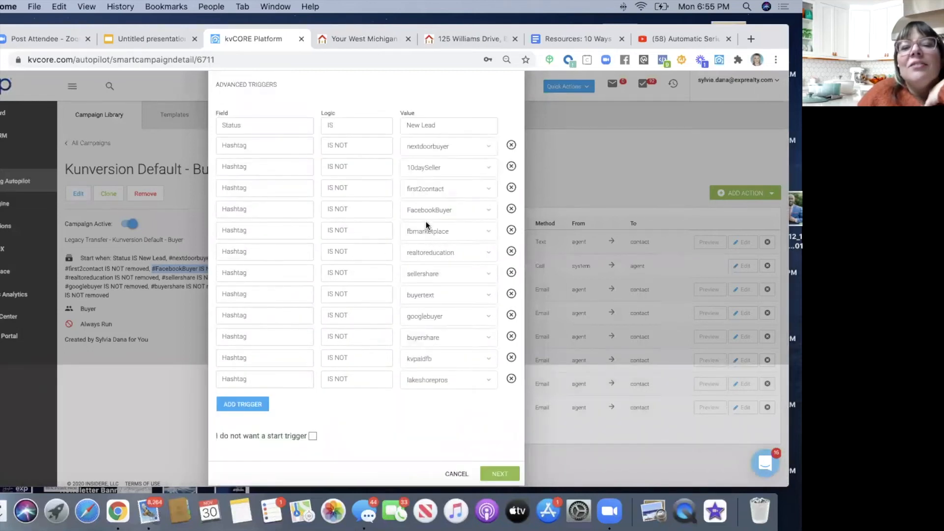
scroll(449, 214, up, 5)
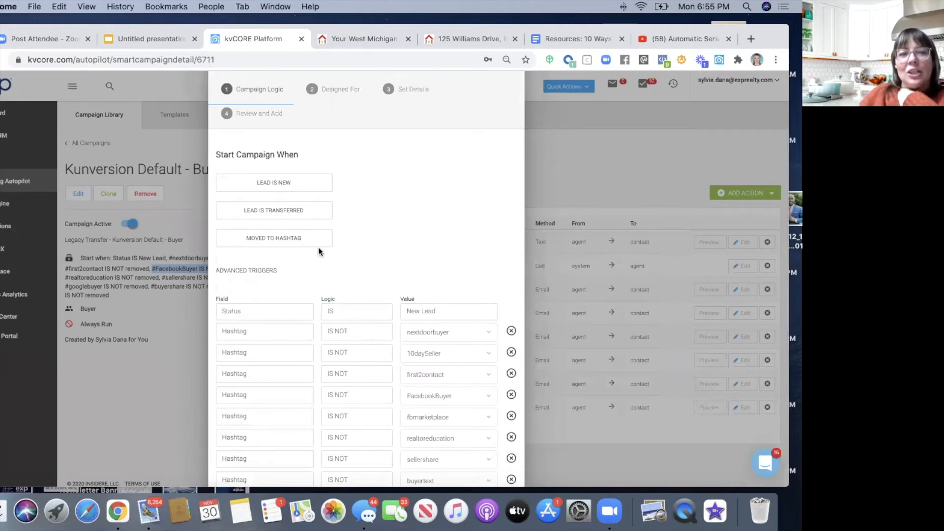
scroll(319, 251, down, 1)
scroll(318, 247, down, 2)
scroll(318, 247, up, 5)
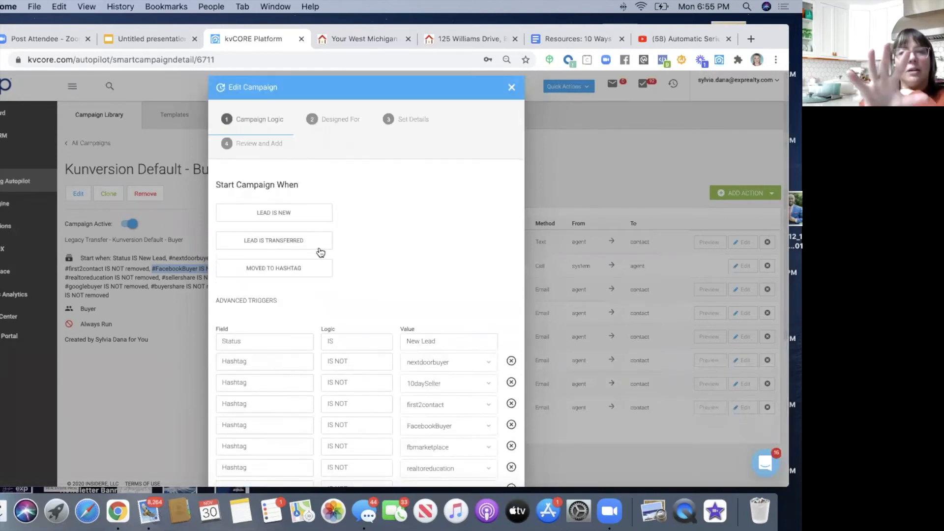
scroll(362, 248, down, 5)
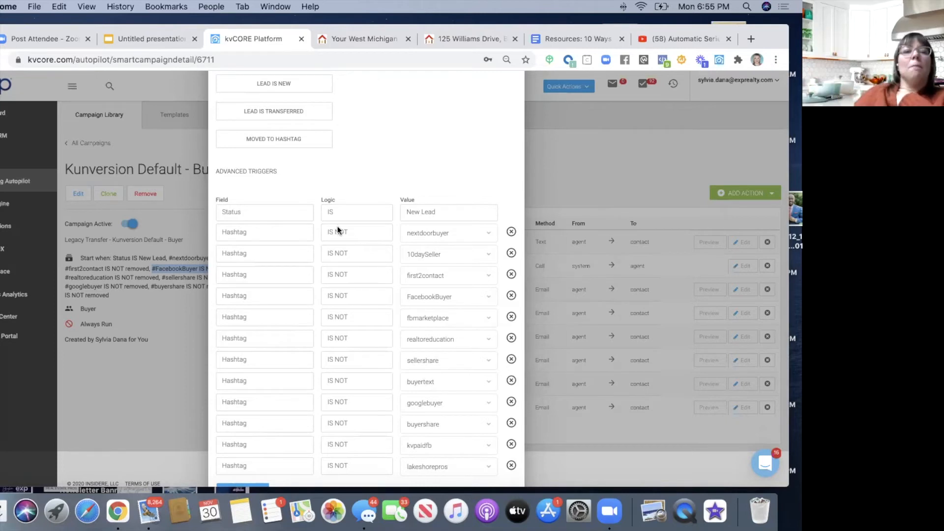
scroll(380, 183, up, 3)
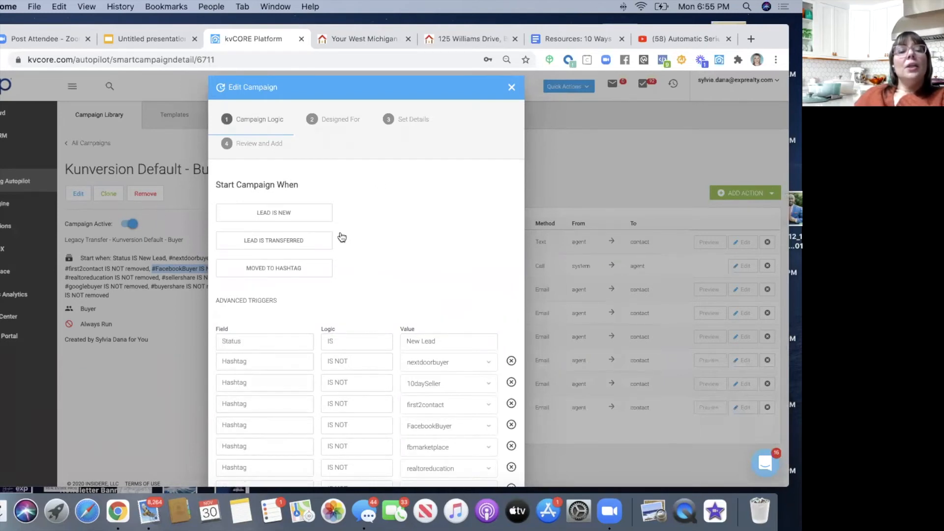
scroll(383, 236, down, 1)
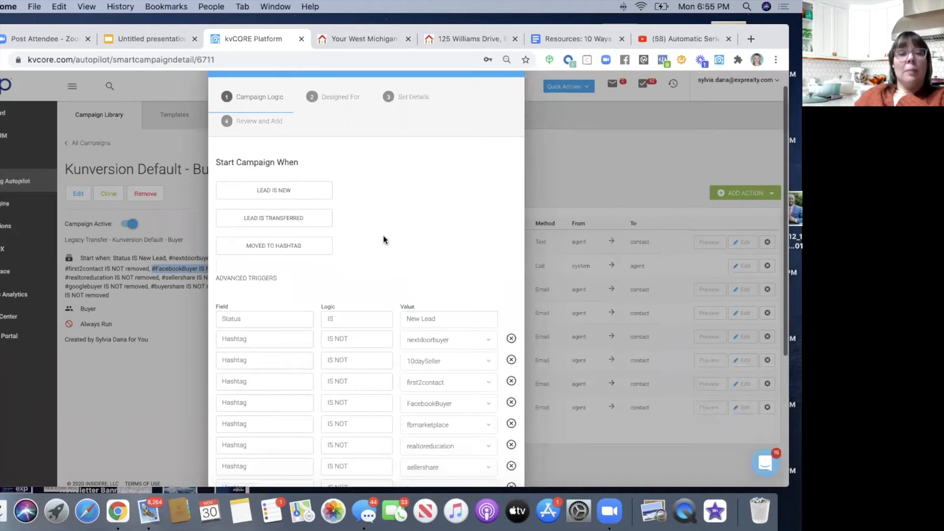
scroll(279, 267, down, 1)
scroll(280, 267, down, 1)
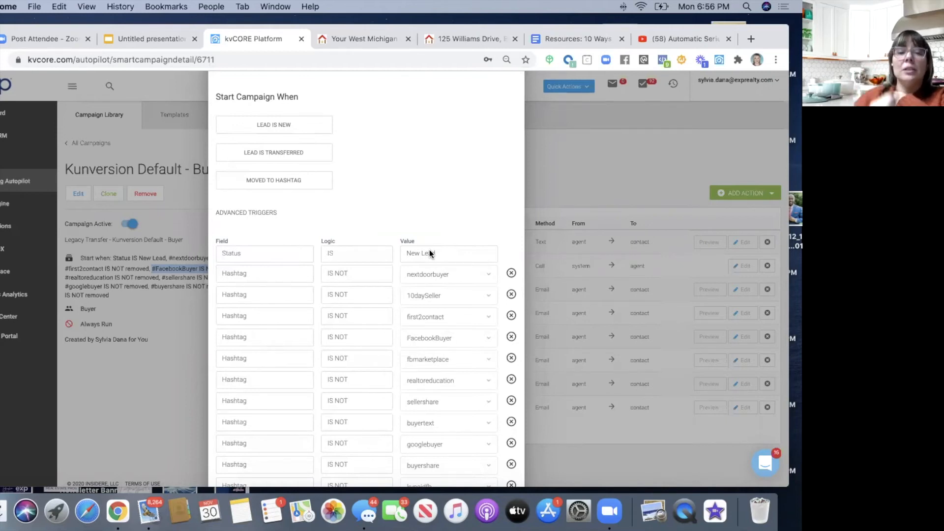
scroll(429, 250, down, 1)
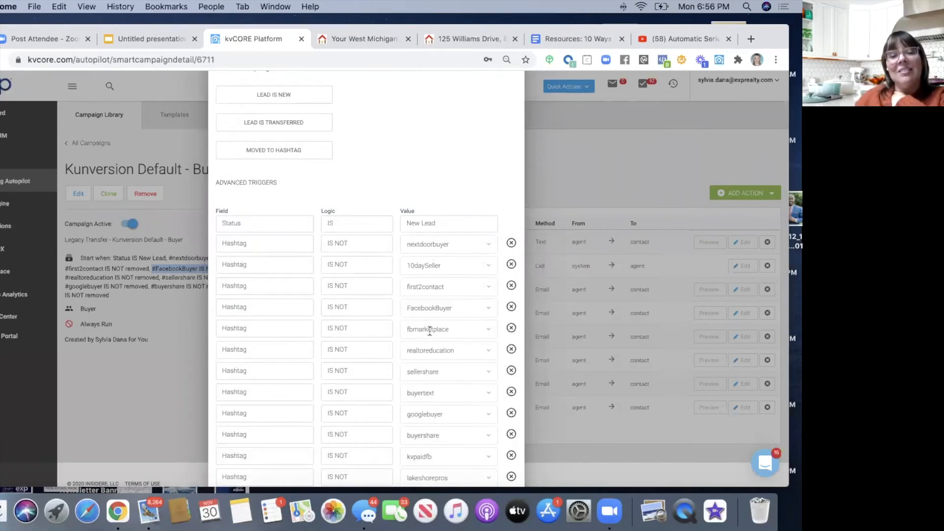
scroll(430, 331, down, 1)
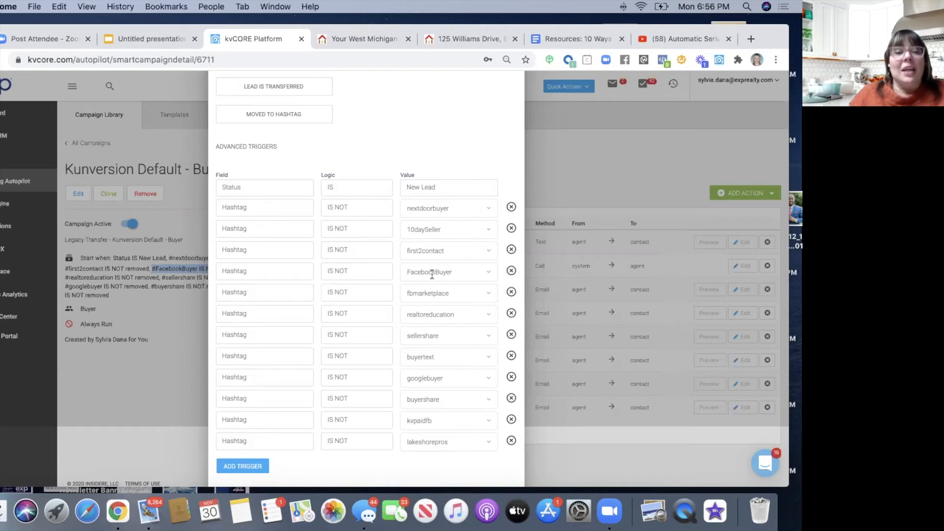
scroll(432, 274, down, 3)
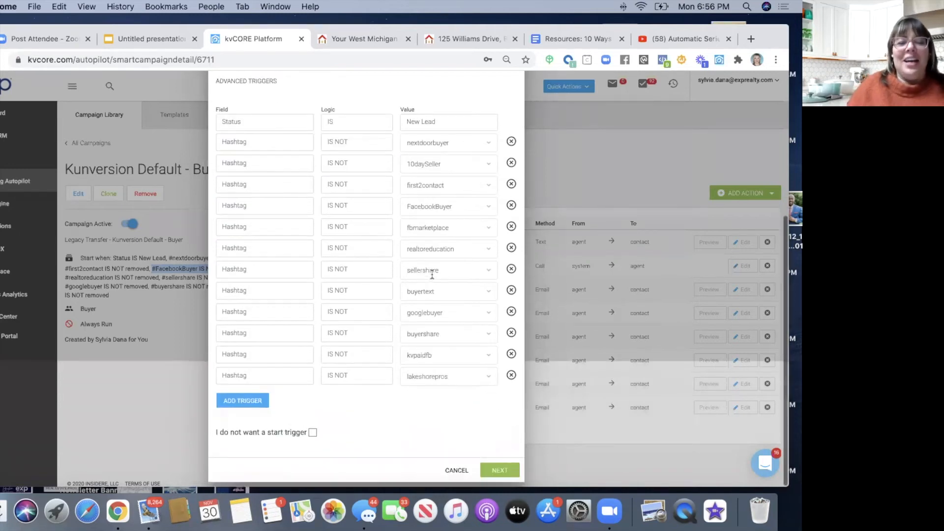
scroll(432, 274, up, 8)
click(512, 87)
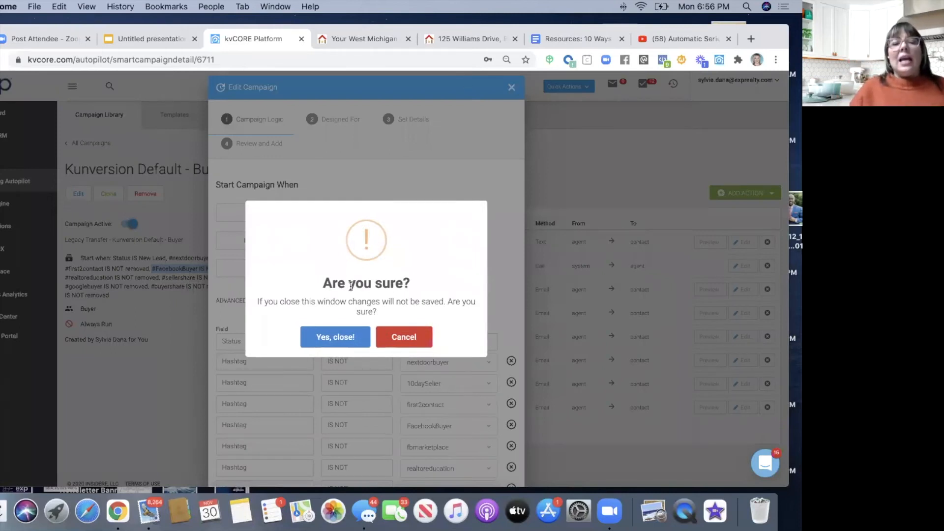
click(337, 338)
click(569, 39)
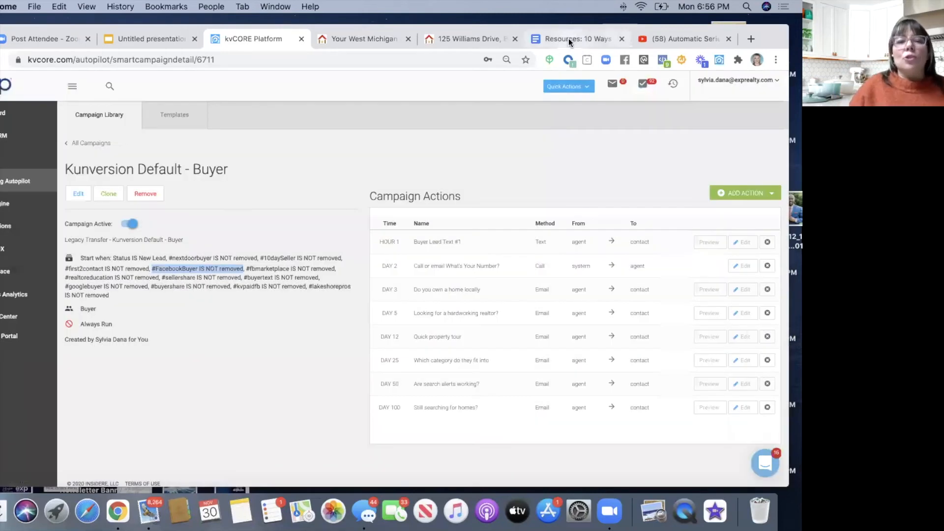
scroll(216, 309, down, 3)
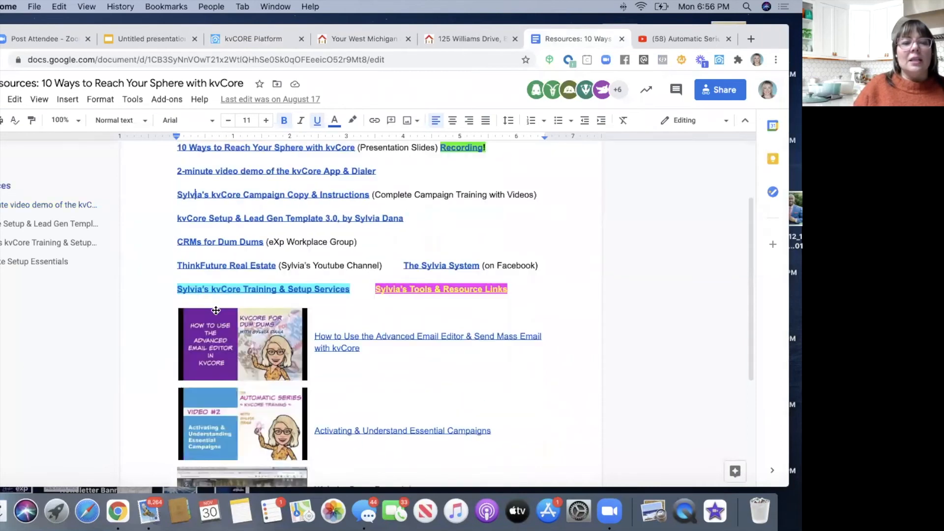
click(232, 195)
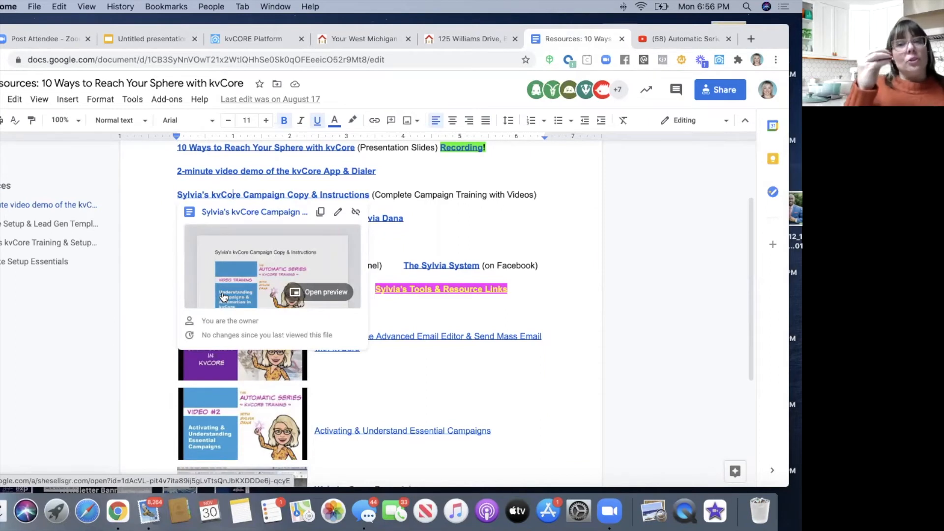
drag(767, 34, 762, 84)
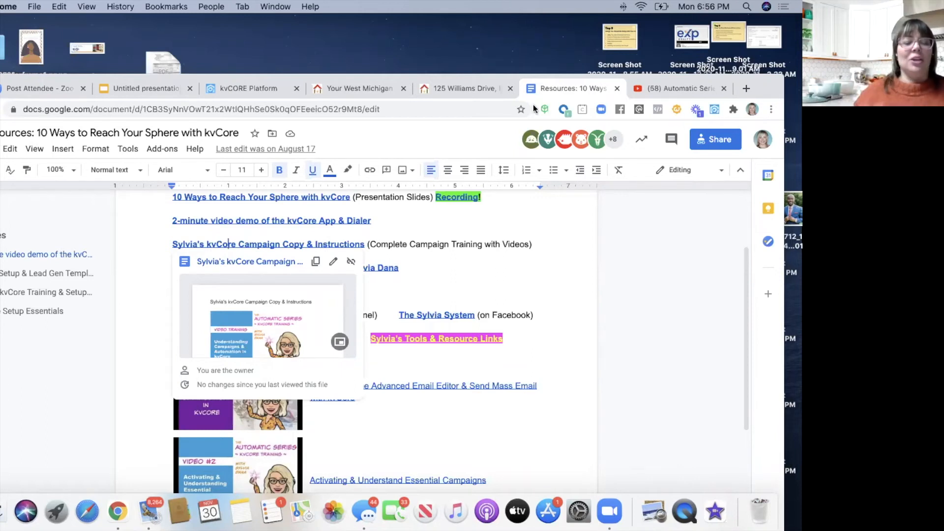
- Return to the kvCORE tab in an enlarged window and go back to All Campaigns
click(217, 91)
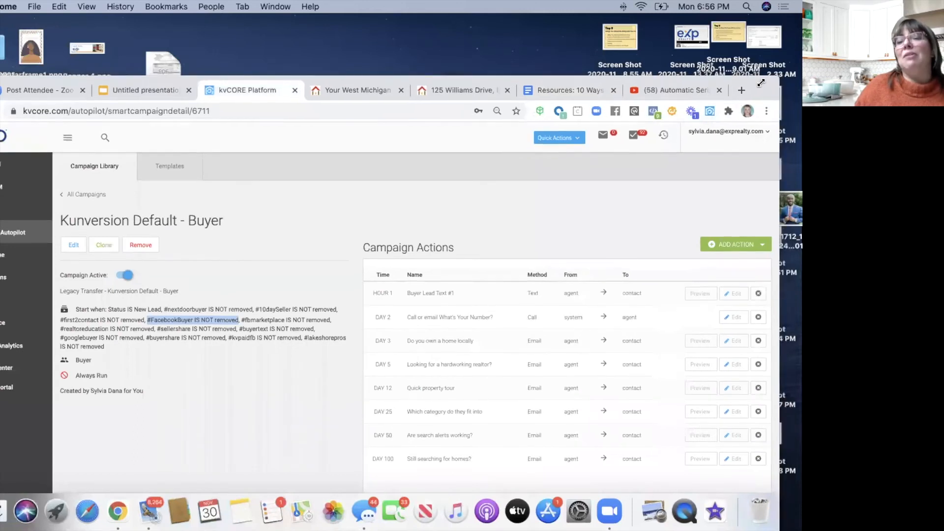
drag(779, 75, 769, 34)
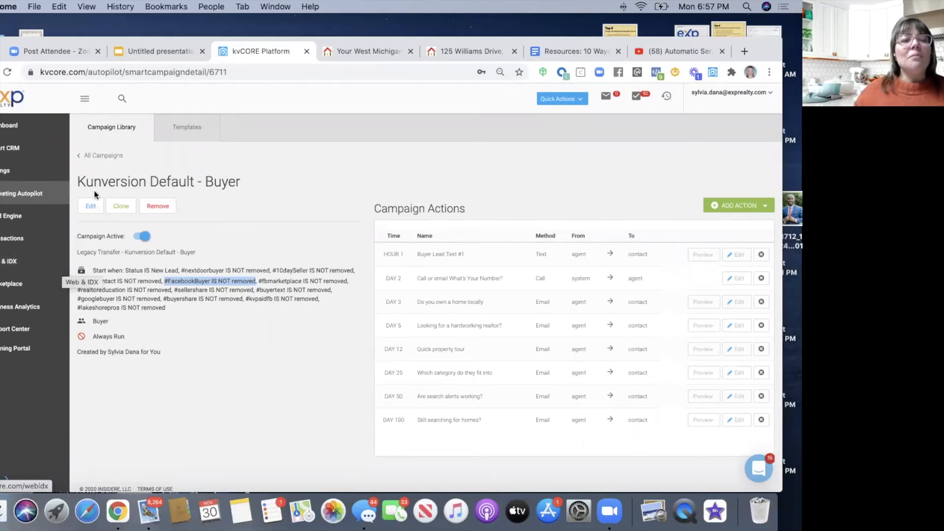
click(99, 156)
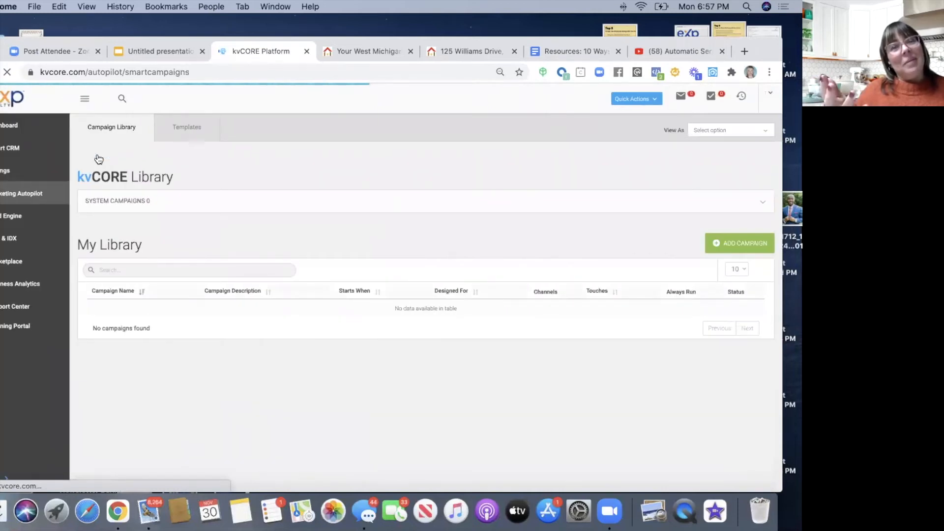
- Search My Library for 'modify' and open the FB Buyer Campaign (test) details
click(174, 270)
text(mod)
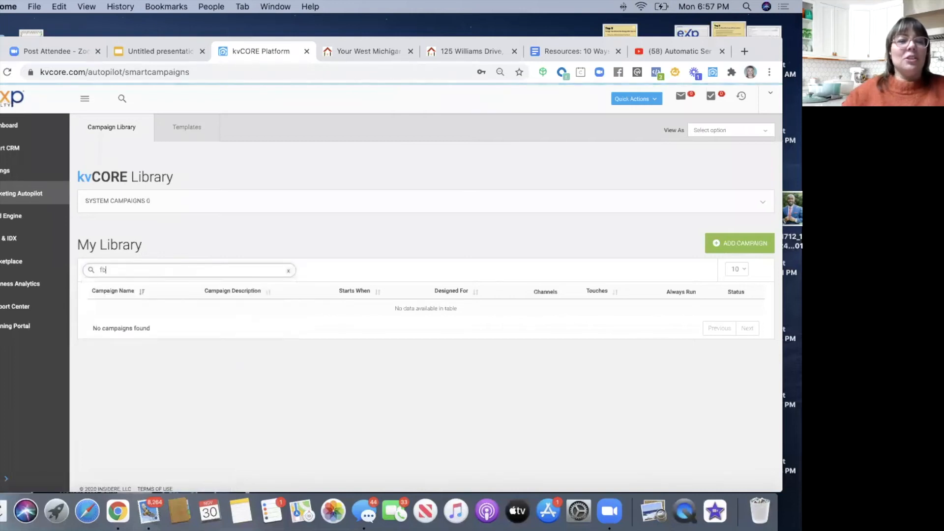
text(ify)
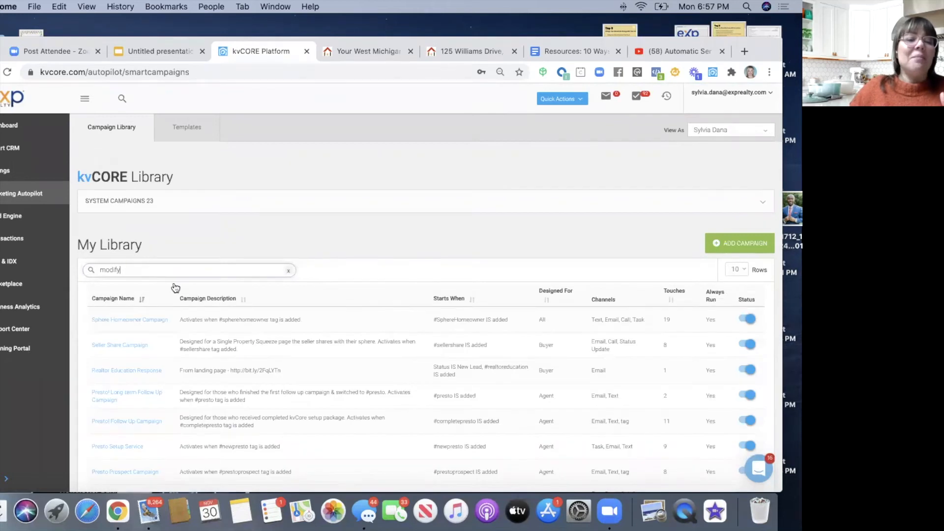
scroll(178, 307, down, 2)
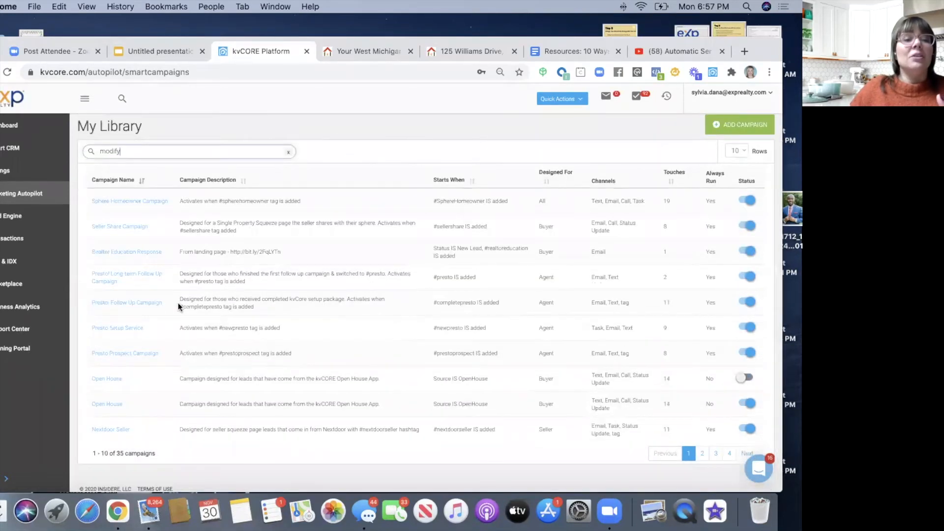
click(102, 353)
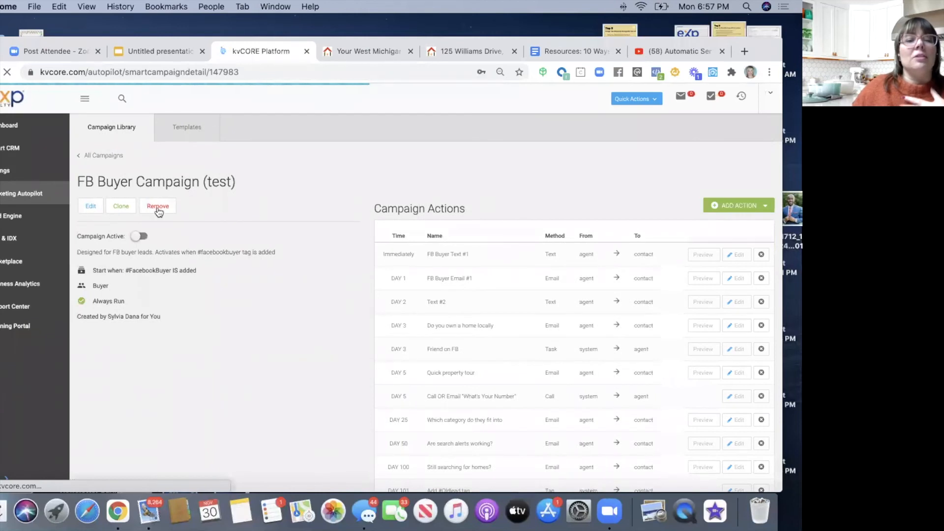
drag(761, 55, 757, 87)
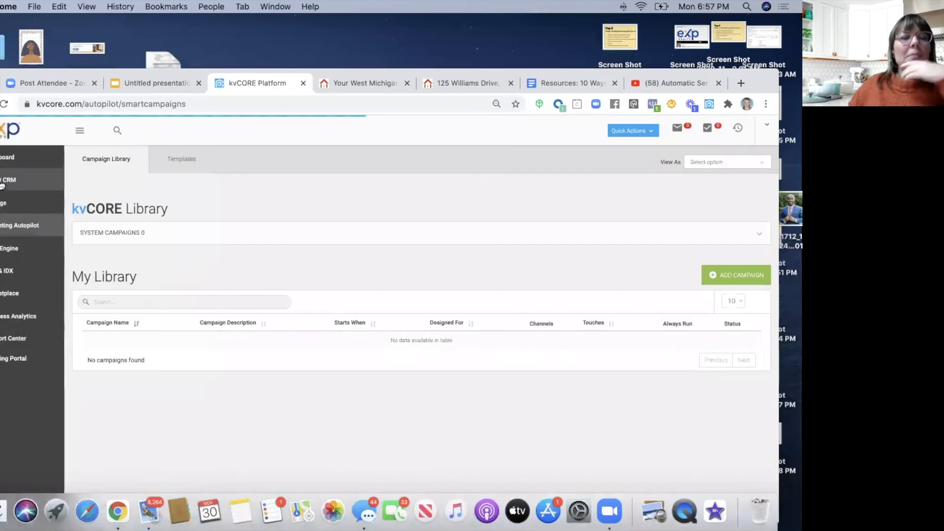
drag(58, 72, 69, 48)
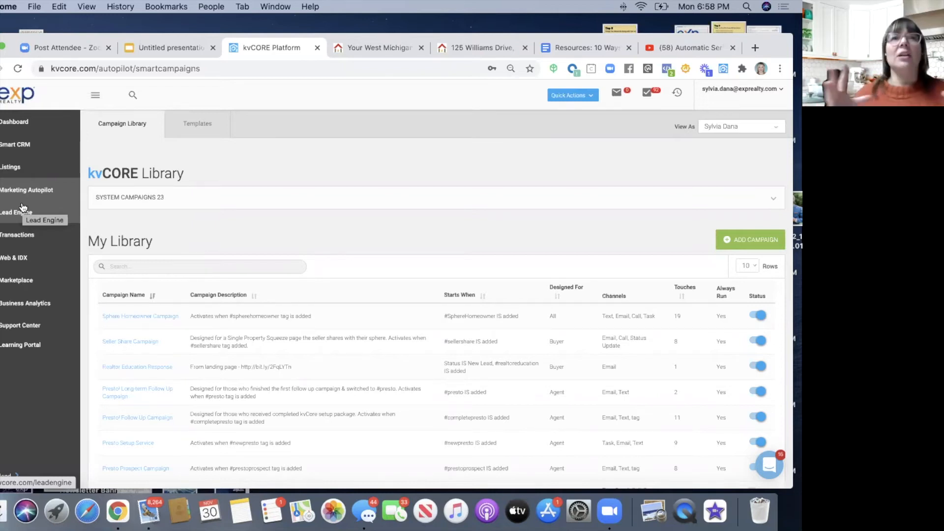
- Permanently delete the selected seller lead via Delete Contact(s), then reload the Smart CRM list
click(22, 147)
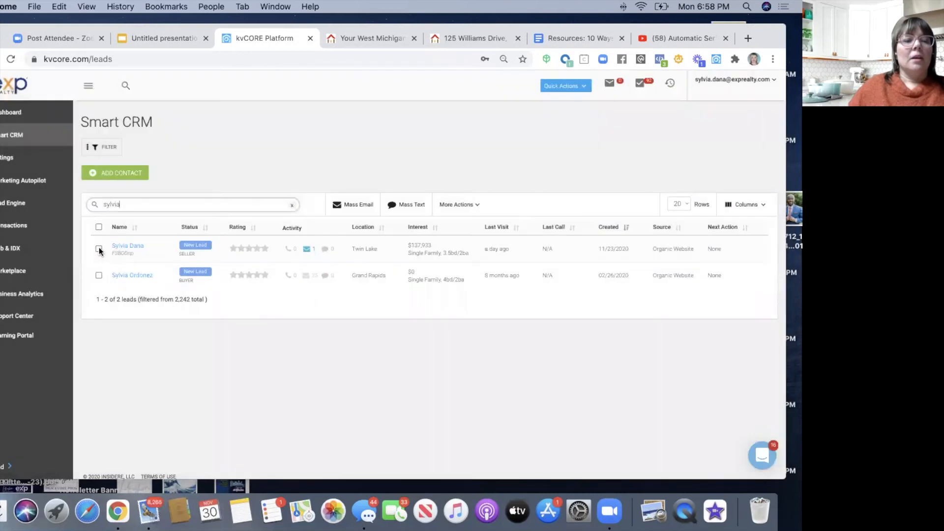
click(99, 248)
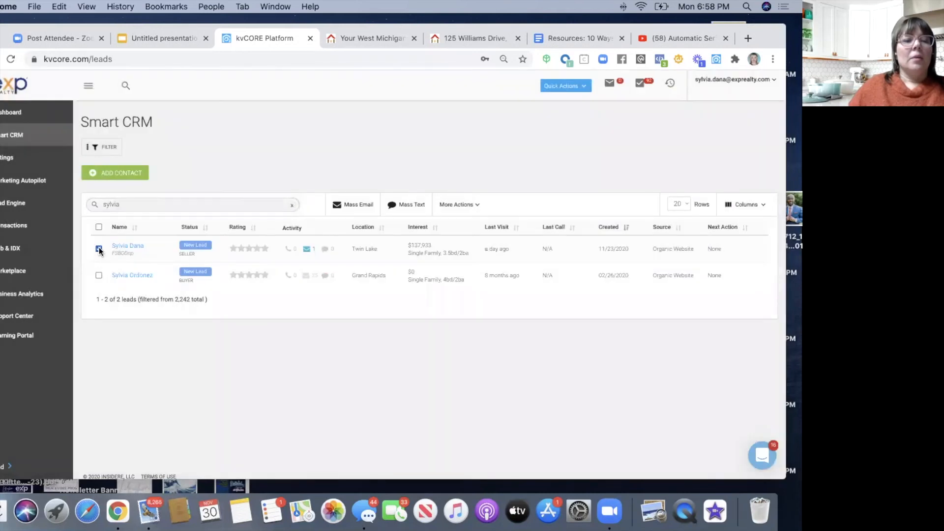
click(445, 209)
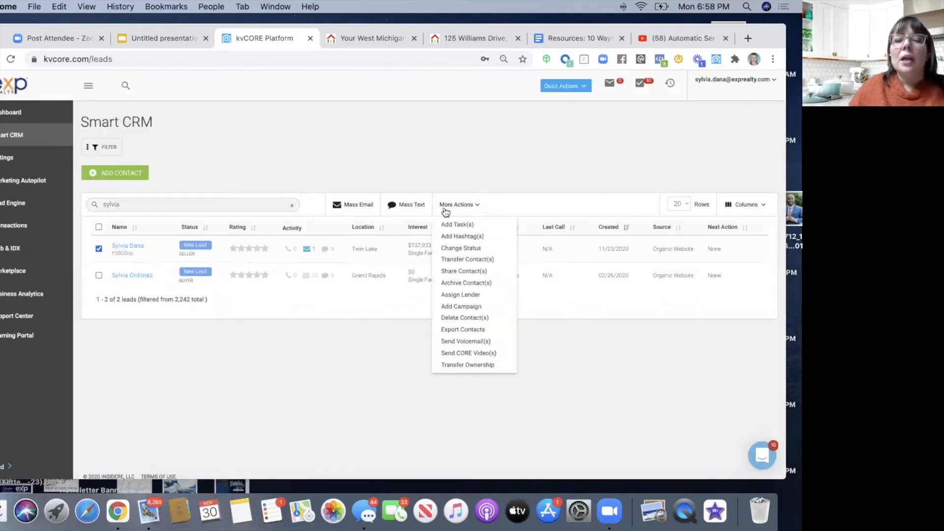
click(453, 319)
click(266, 302)
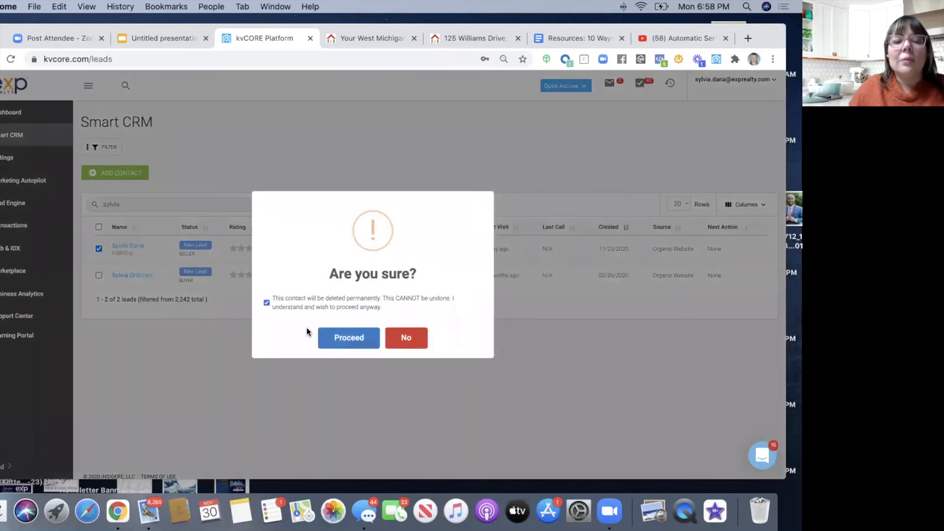
click(344, 344)
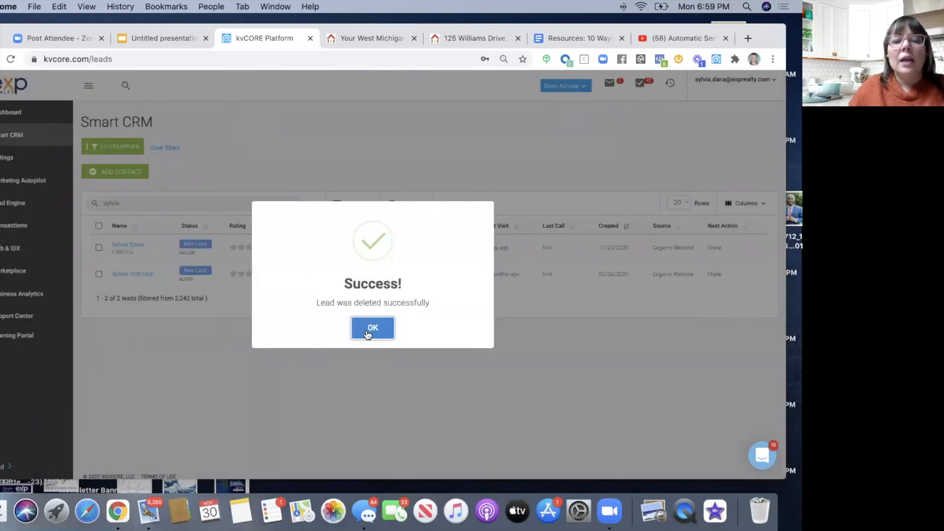
click(367, 332)
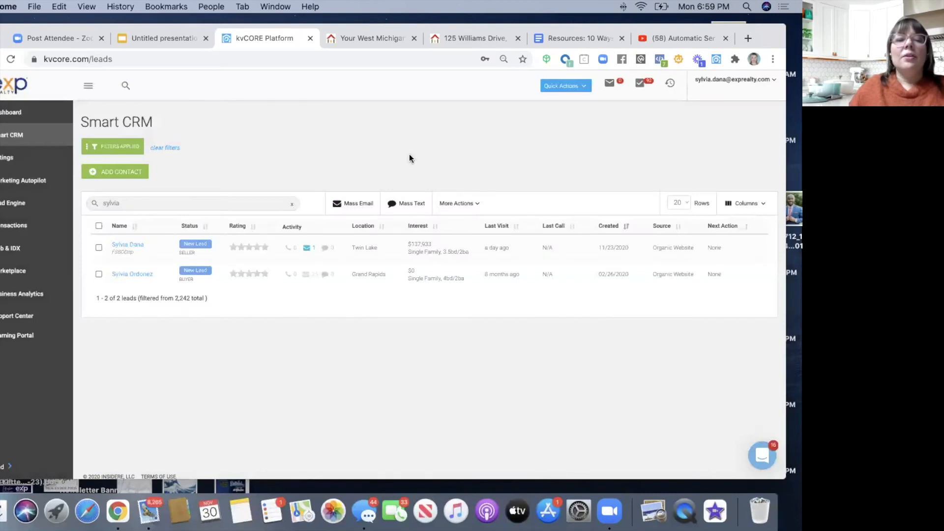
click(11, 61)
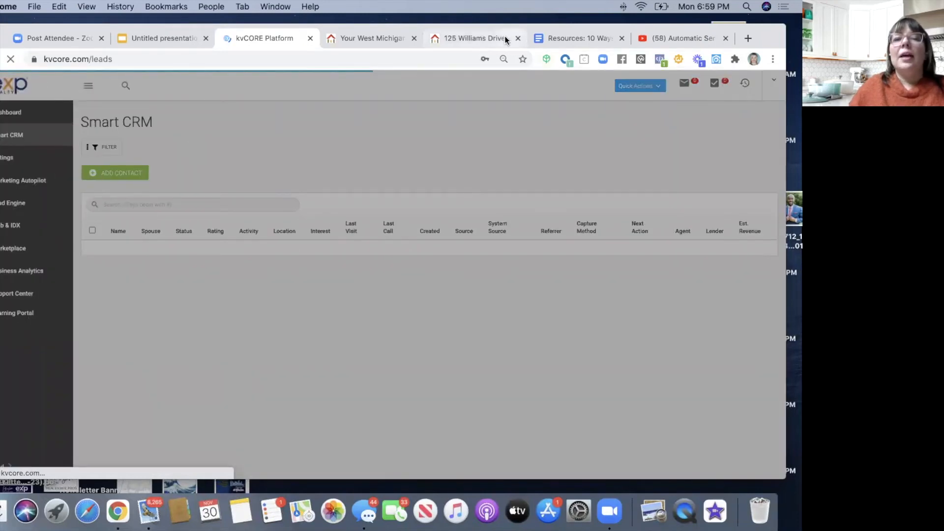
drag(739, 36, 714, 46)
click(383, 115)
click(565, 90)
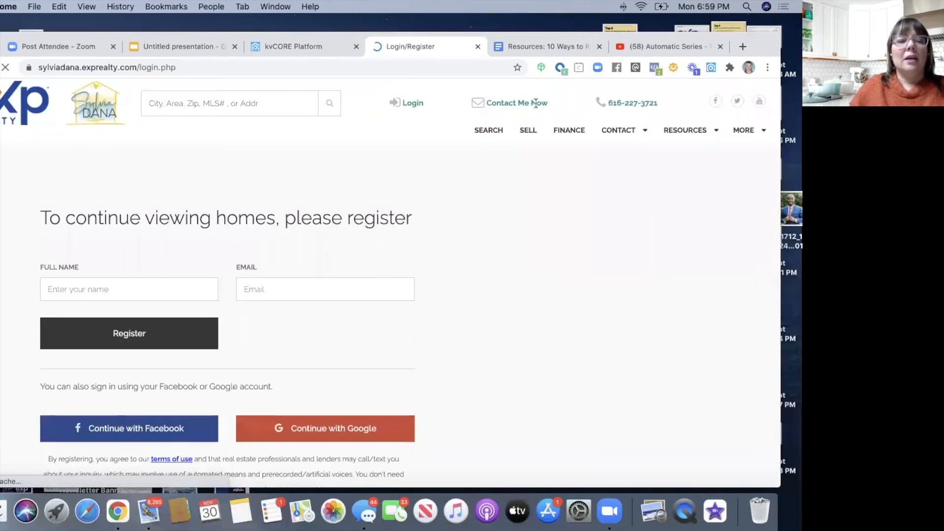
scroll(537, 103, down, 3)
scroll(376, 217, down, 4)
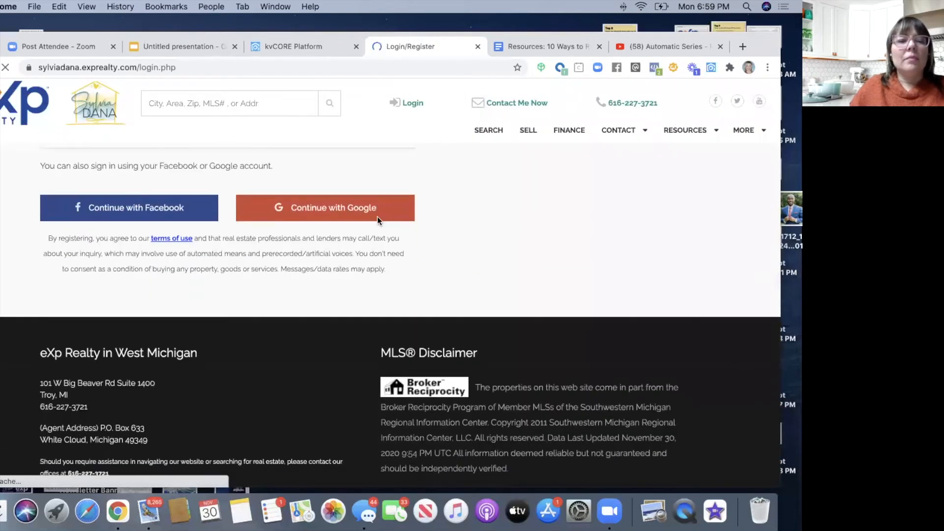
scroll(369, 213, up, 8)
- Return to the website home page, then go back to the kvCORE Platform tab
click(30, 114)
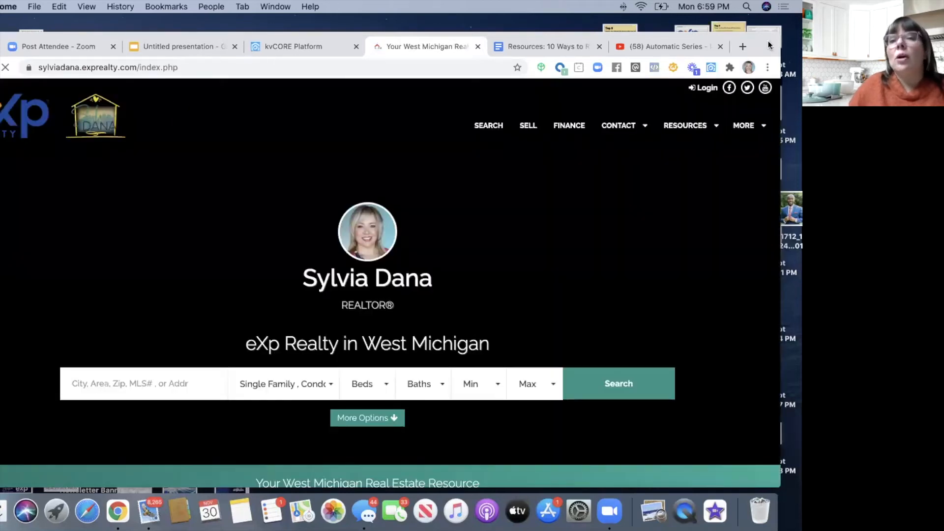
drag(768, 47, 775, 79)
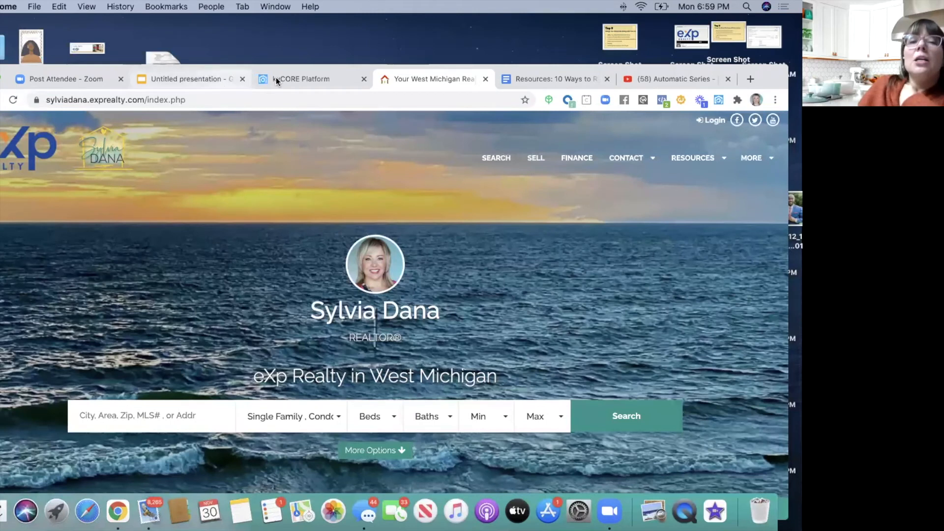
click(276, 77)
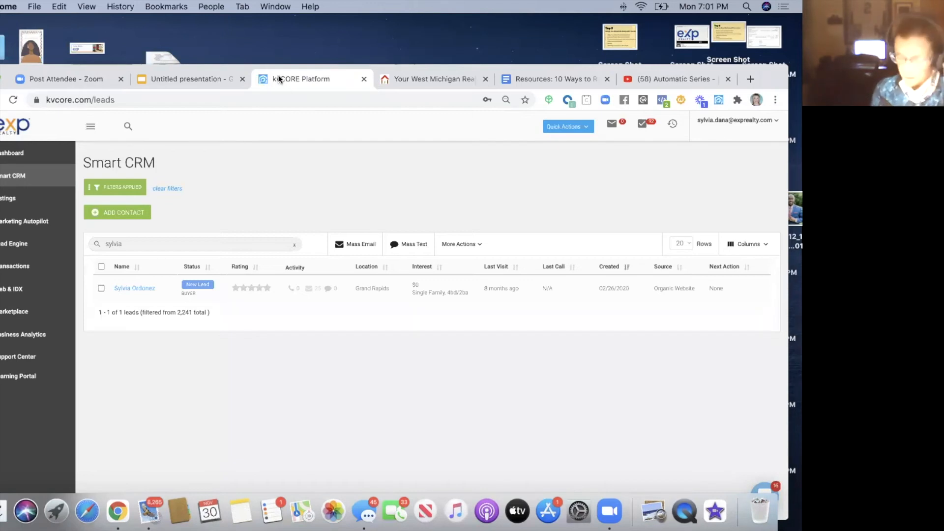
- Clear the Smart CRM lead filters and open the Marketing Autopilot overview
click(169, 189)
drag(219, 66, 217, 28)
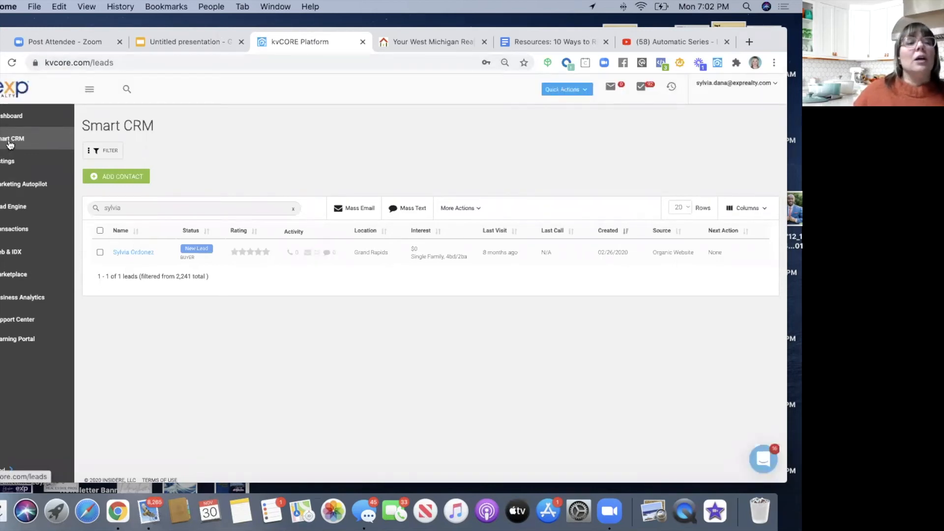
click(2, 186)
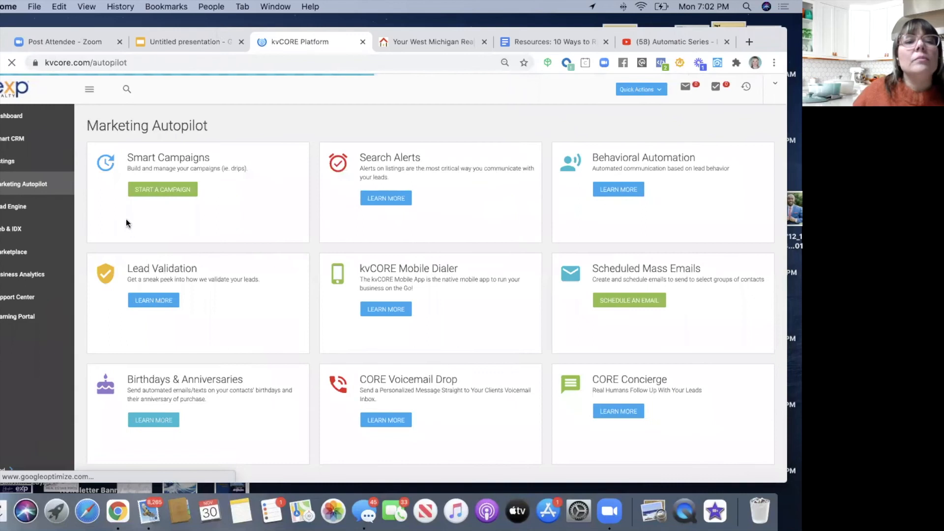
- Search My Library for 'facebook' and open the Facebook Buyer Campaign's edit settings
click(149, 195)
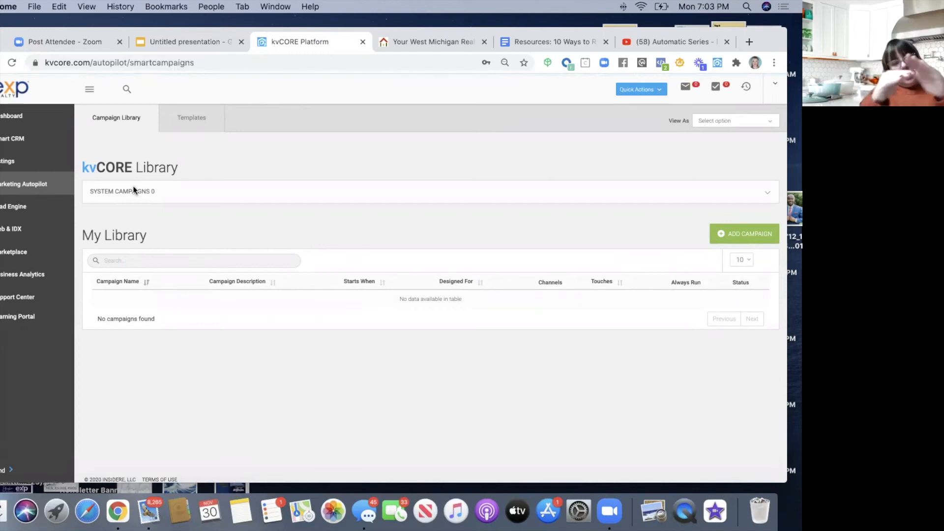
click(132, 259)
text(facebook)
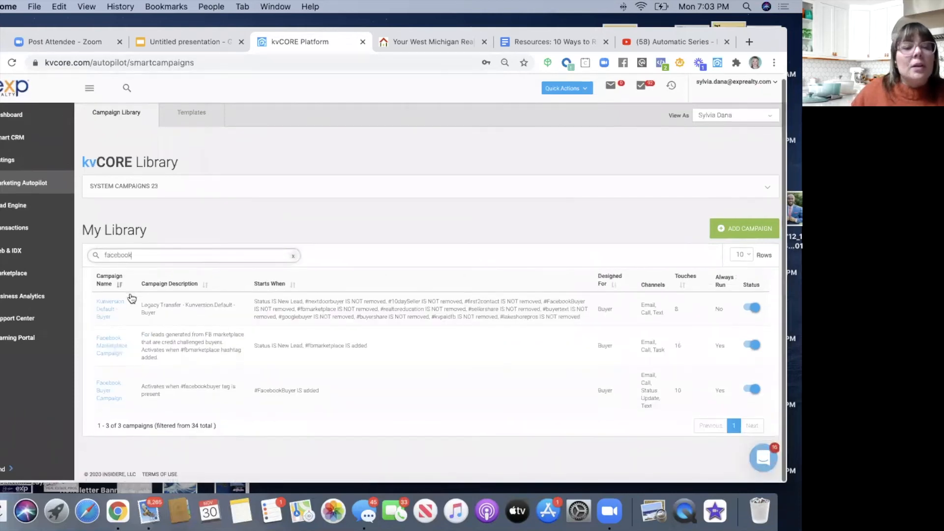
click(105, 387)
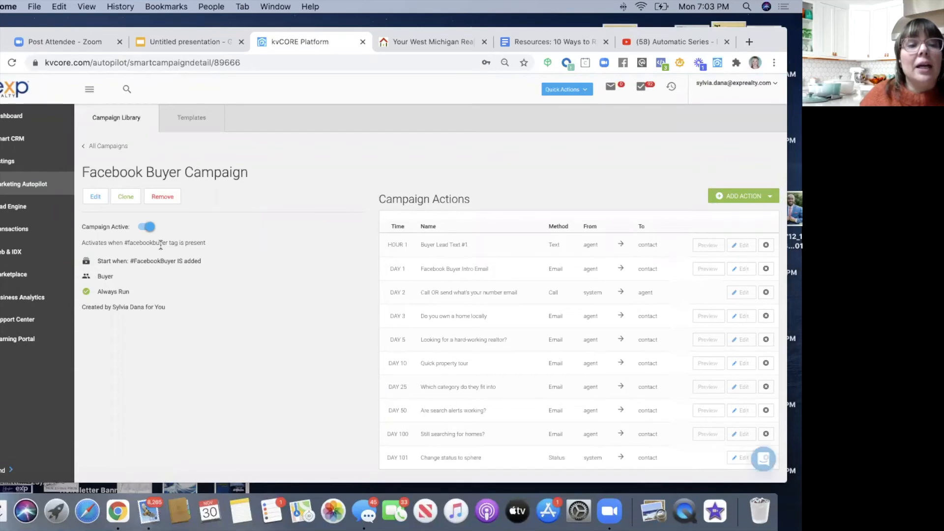
drag(124, 243, 166, 242)
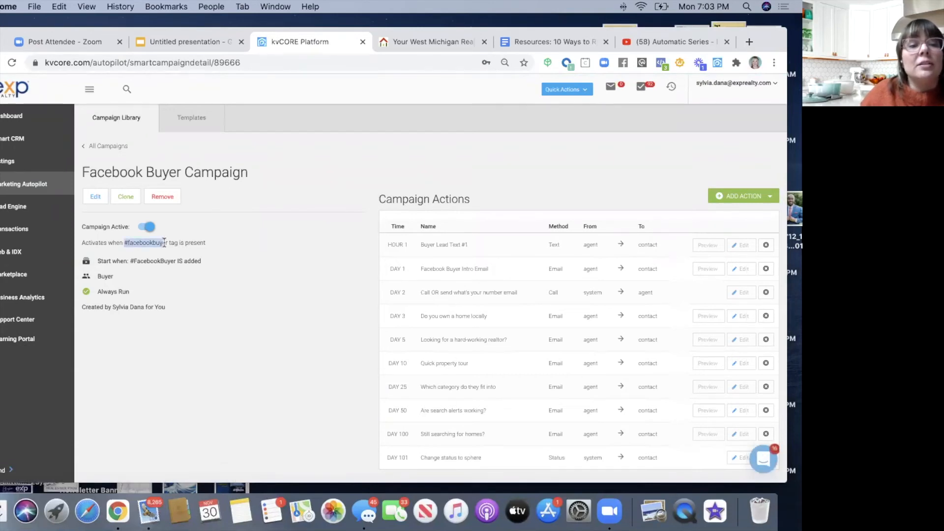
click(96, 196)
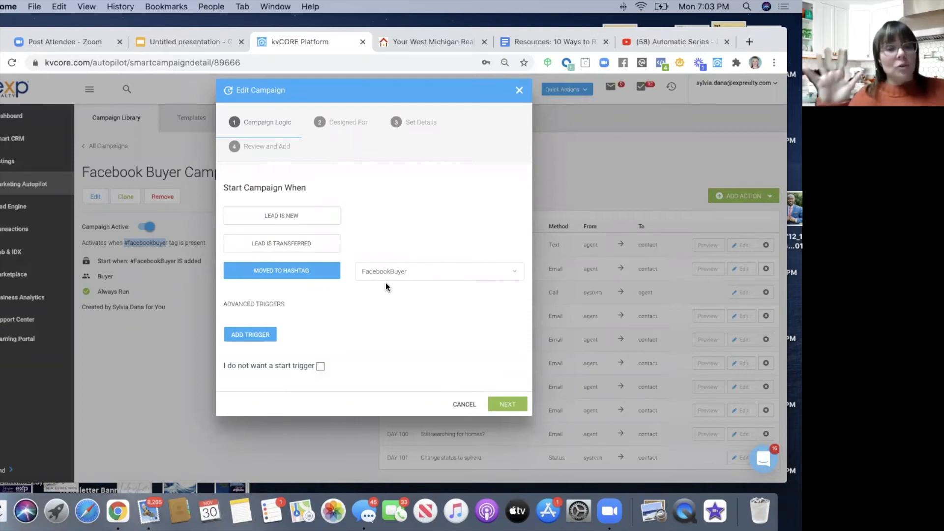
- Close the campaign editor without changes, then close the Resources and YouTube tabs
click(520, 92)
click(347, 335)
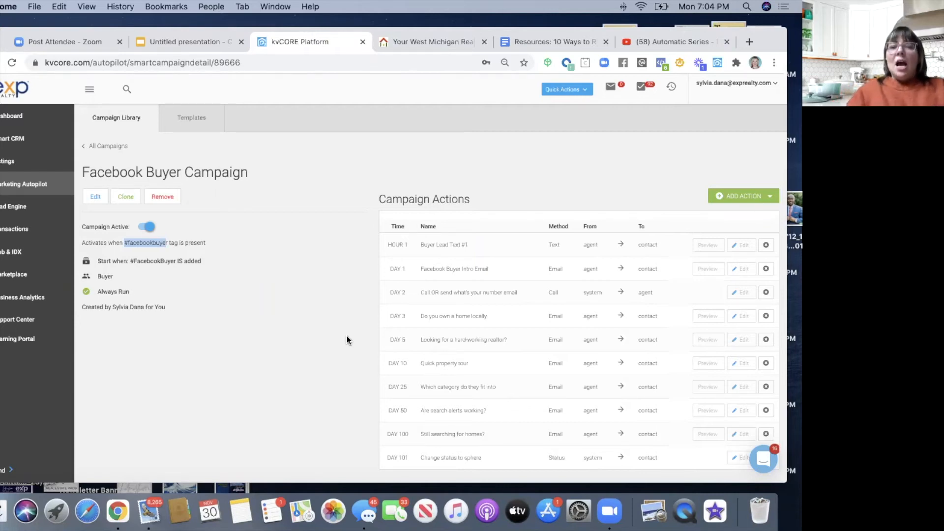
click(329, 275)
scroll(660, 250, down, 1)
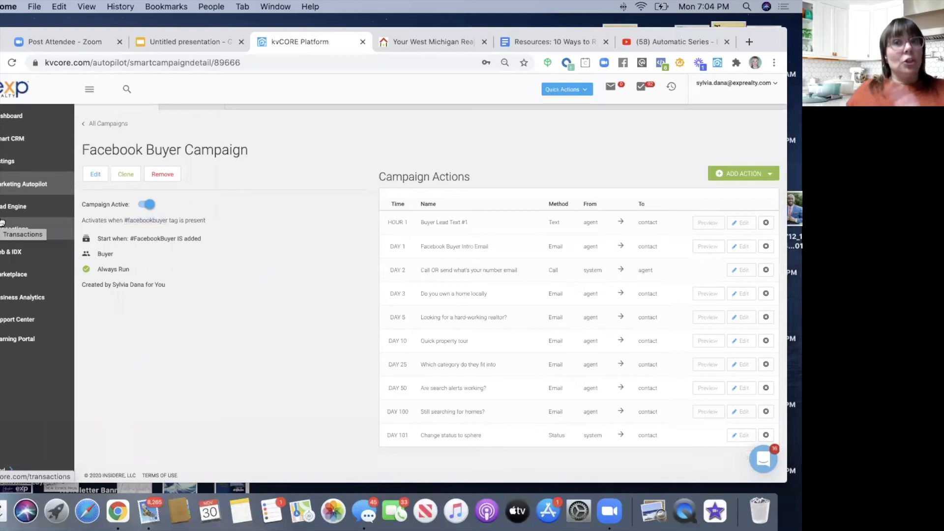
click(605, 42)
click(603, 43)
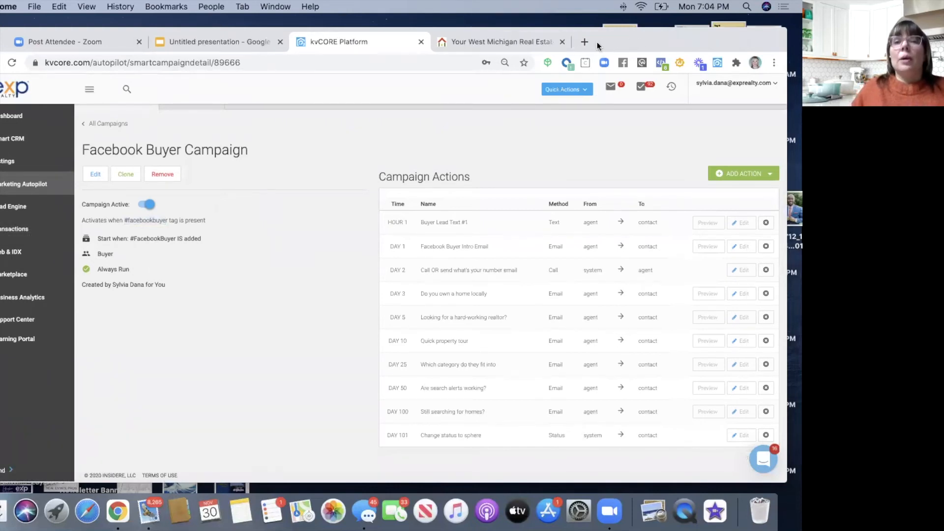
- Close the West Michigan real estate tab and load facebook.com in a new tab
click(563, 42)
drag(455, 44, 455, 96)
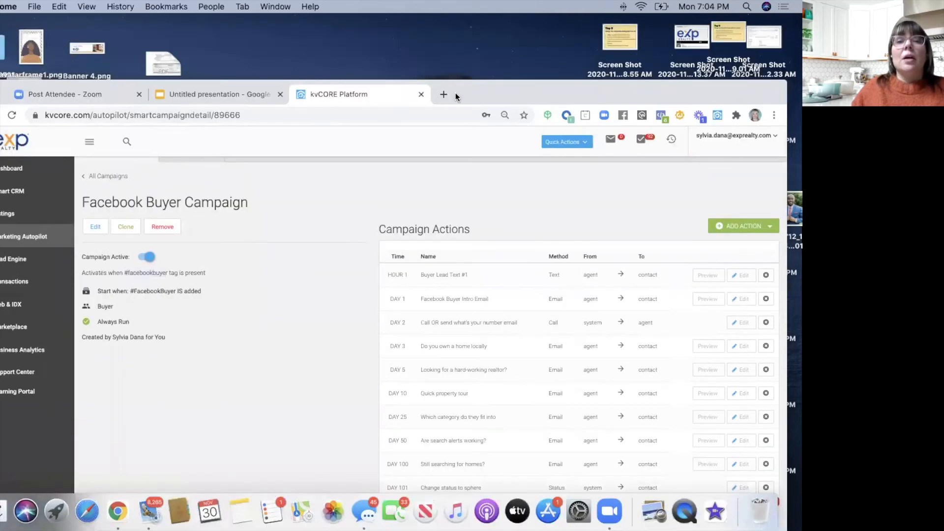
click(443, 94)
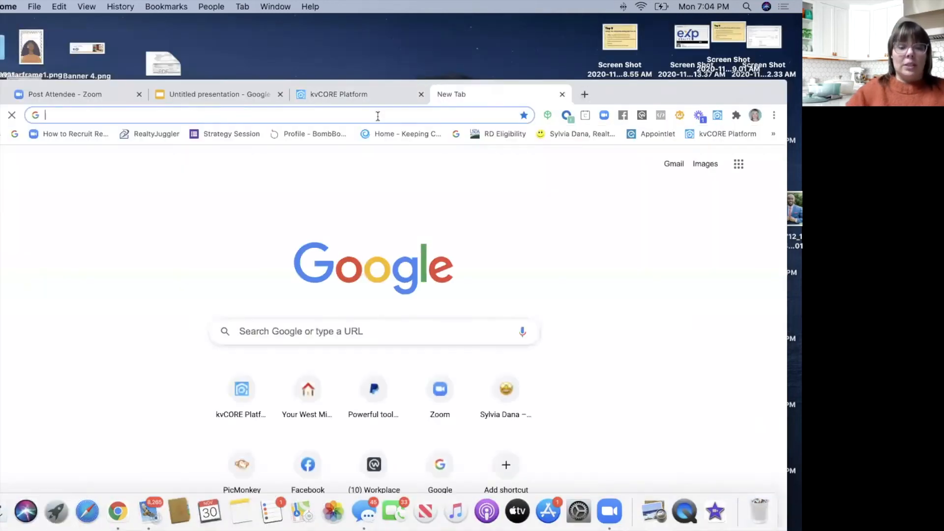
text(fa)
key(Return)
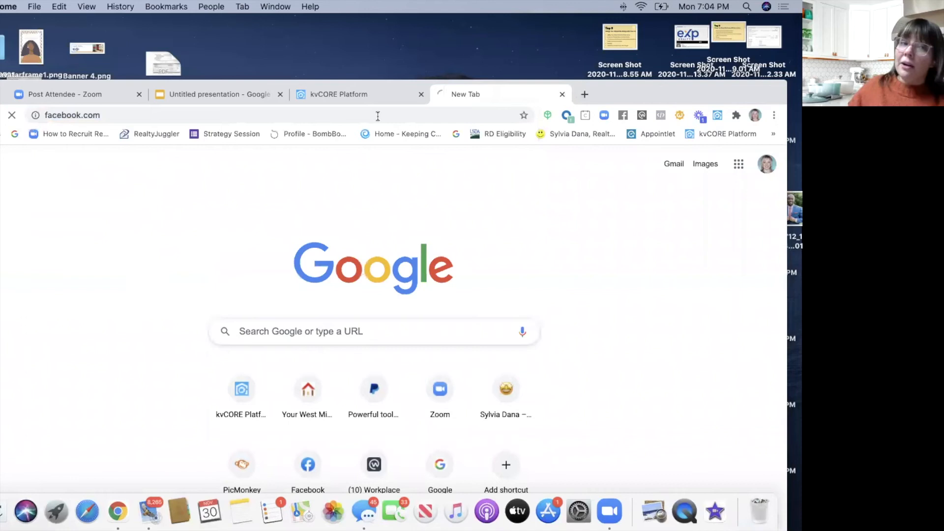
drag(606, 95, 601, 44)
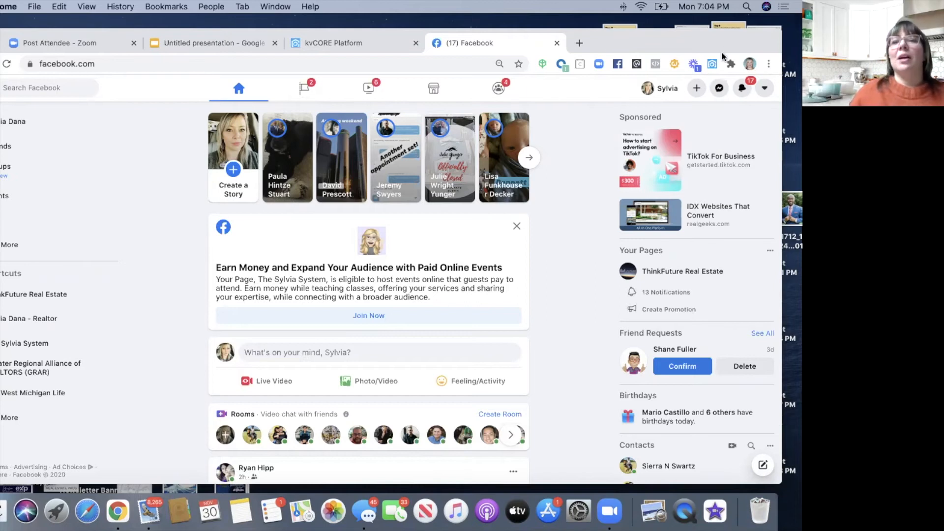
drag(601, 44, 649, 29)
- Return to the kvCORE tab and open the Lead Engine page
click(333, 89)
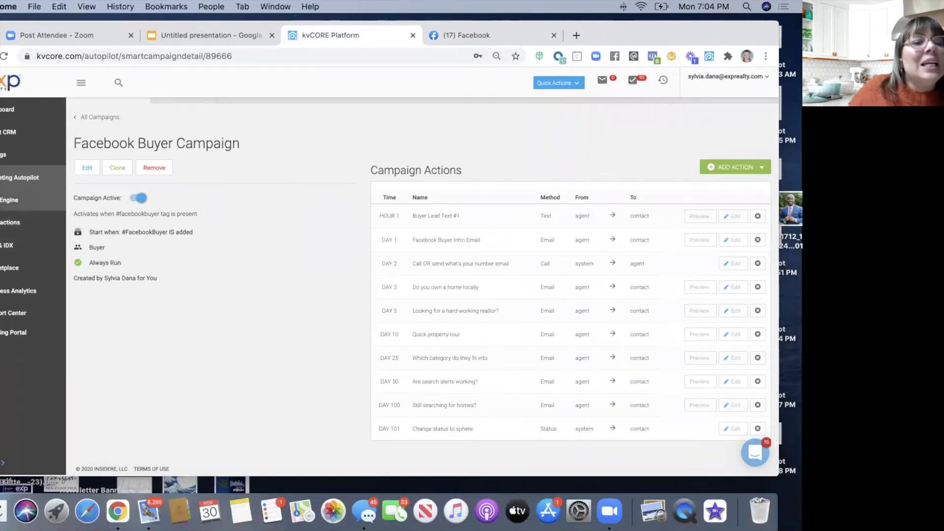
click(20, 199)
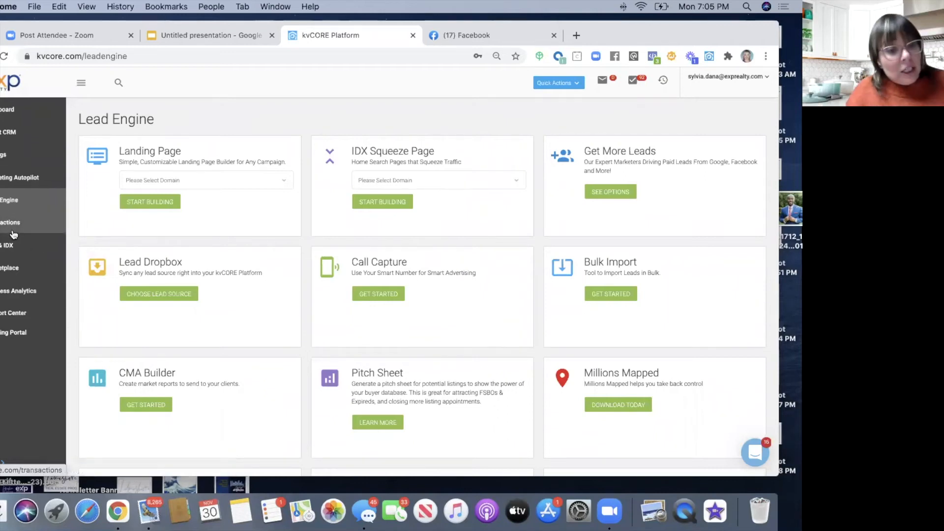
- View kvCORE's Property Listings with its single $72,500 Blanchard lot, then return to the Facebook tab
click(2, 157)
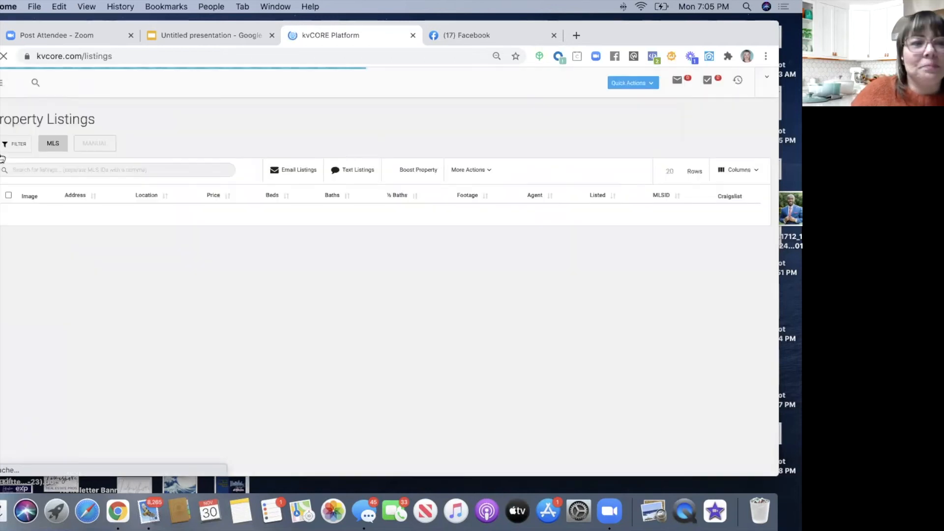
click(467, 35)
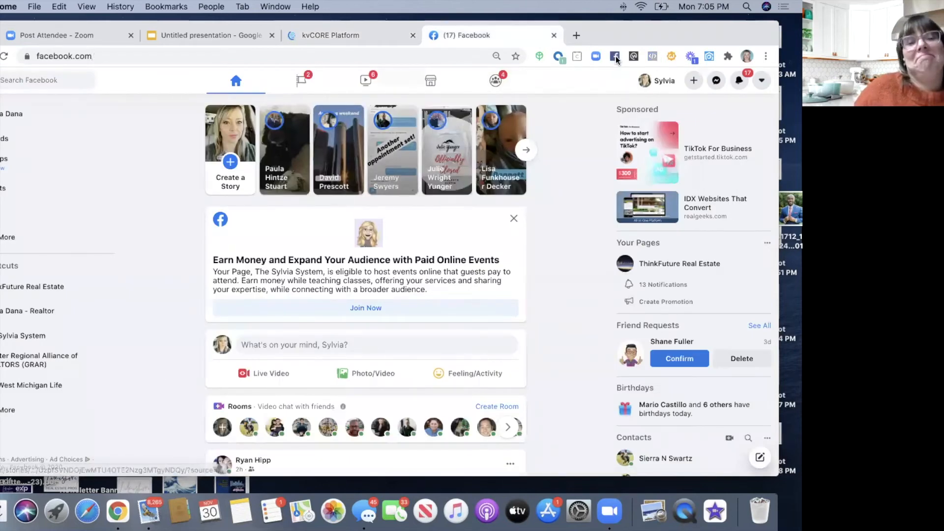
- Load the agent's exprealty IDX website in a new browser tab
click(576, 74)
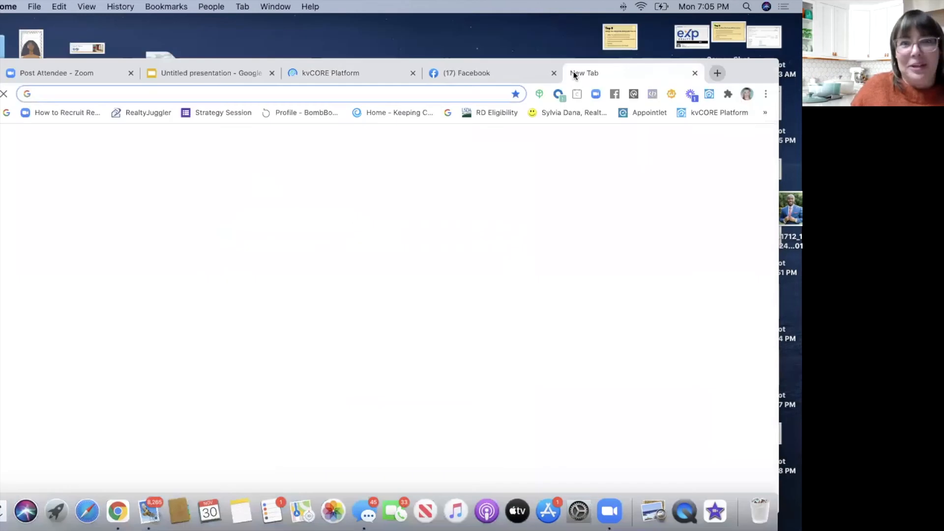
drag(730, 72, 734, 40)
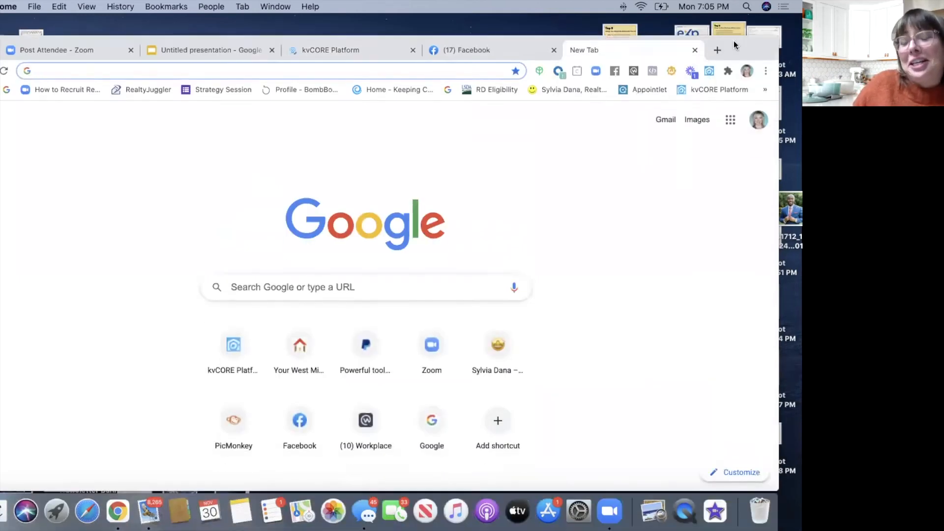
text(sylviadana.exprealty.com)
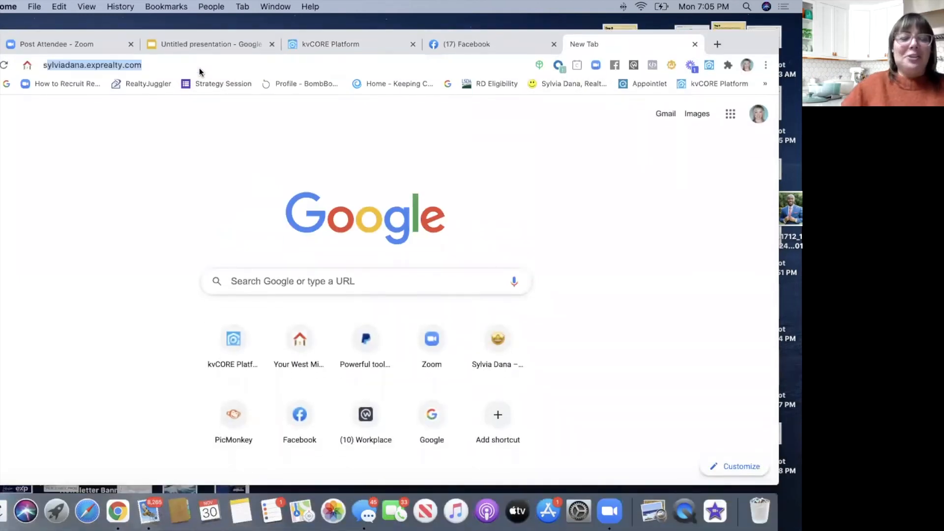
key(Return)
- Expand the full Areas We Cover list and go to the Muskegon area page
scroll(90, 205, down, 20)
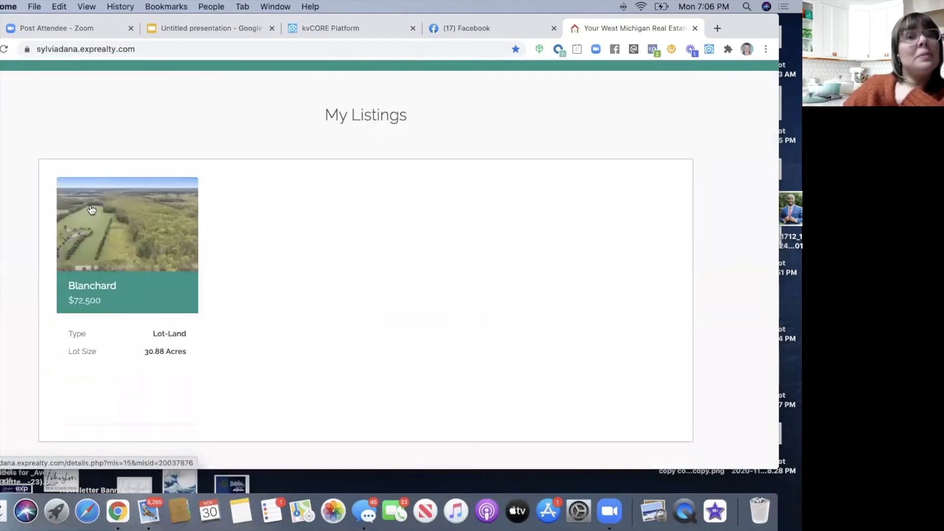
scroll(91, 210, down, 4)
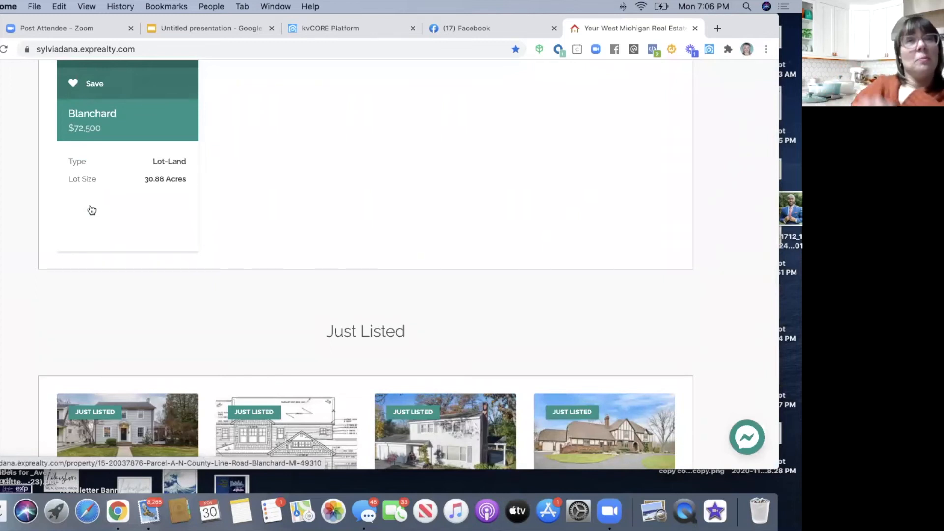
scroll(89, 209, down, 20)
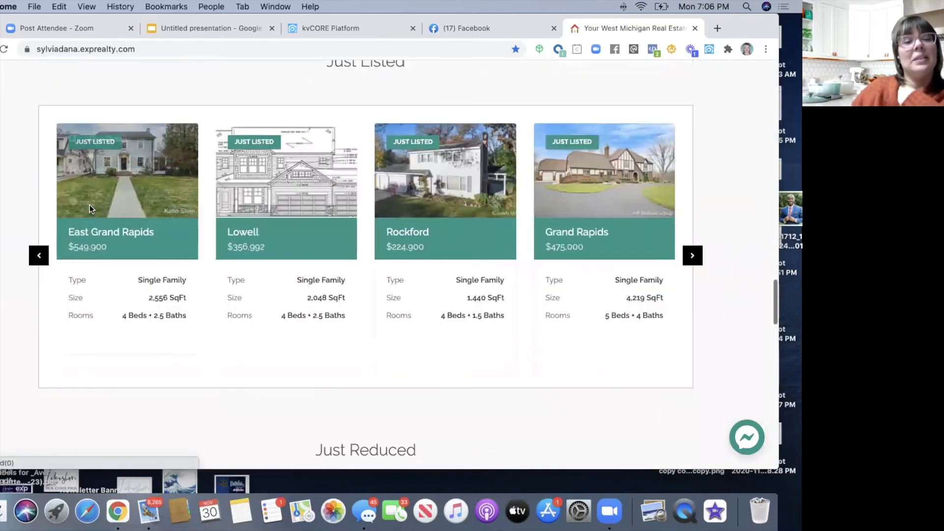
scroll(90, 209, down, 4)
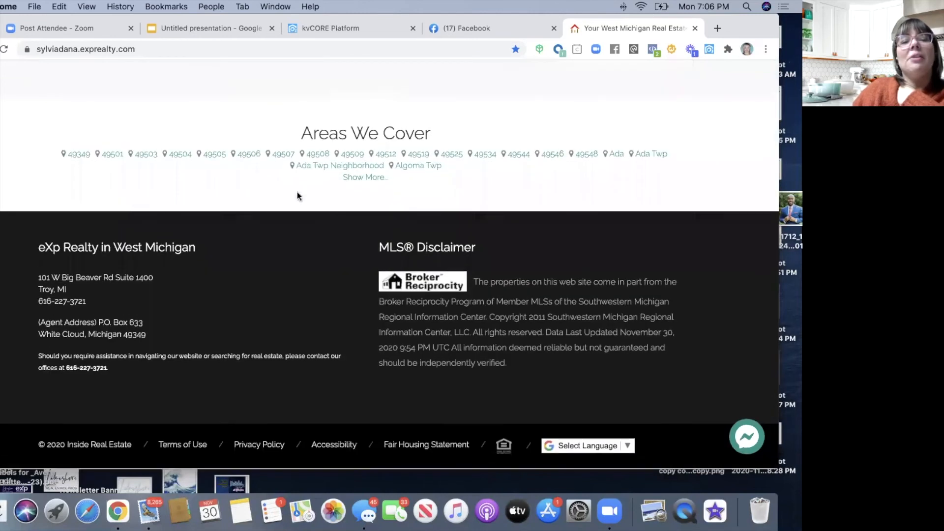
click(363, 178)
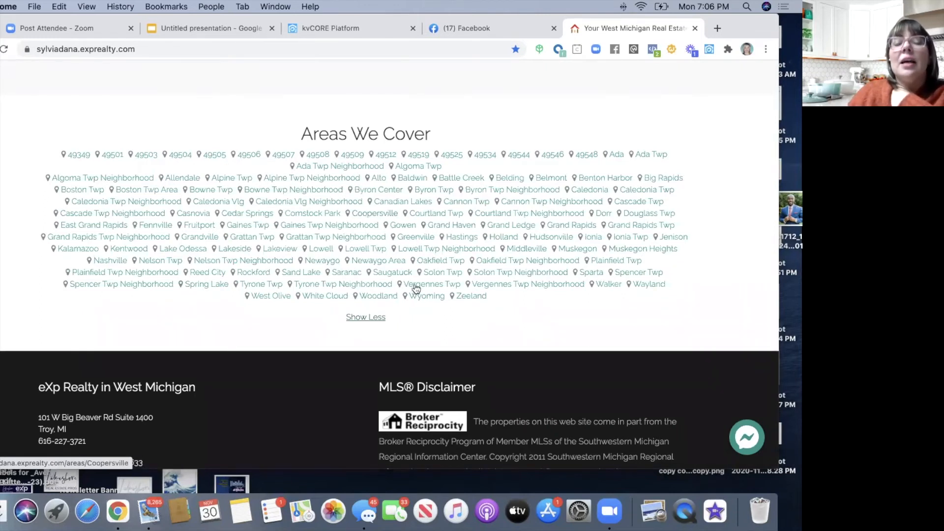
click(576, 251)
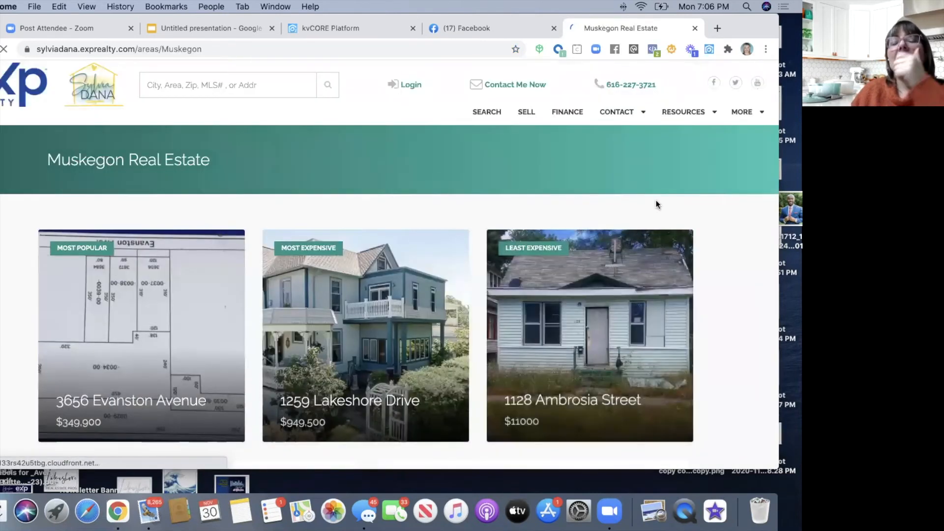
- Browse Muskegon's featured listings, 660-listing stats, market health chart and eight area links
scroll(654, 205, down, 1)
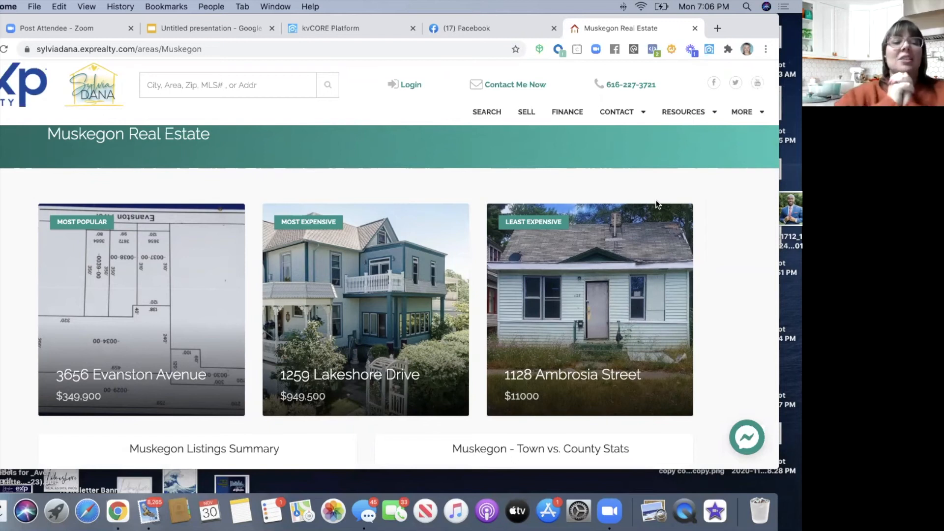
mouse_move(175, 274)
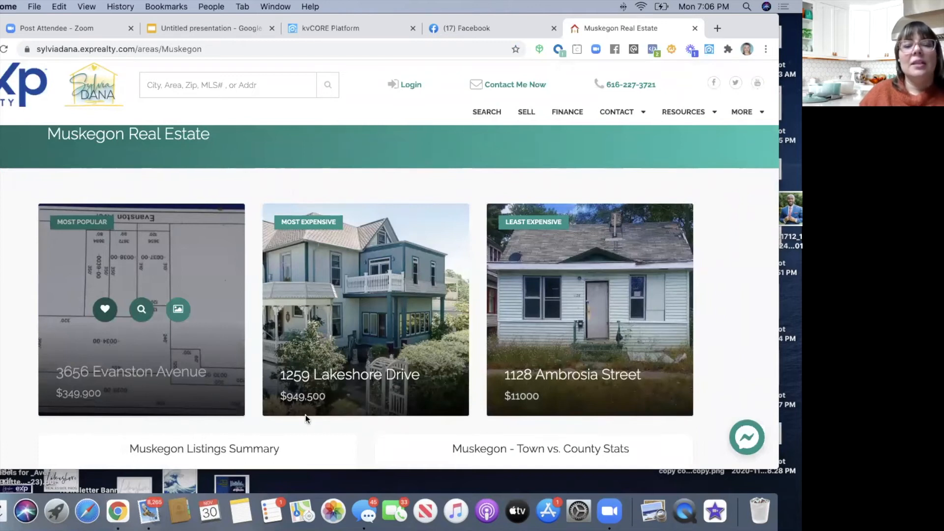
mouse_move(386, 400)
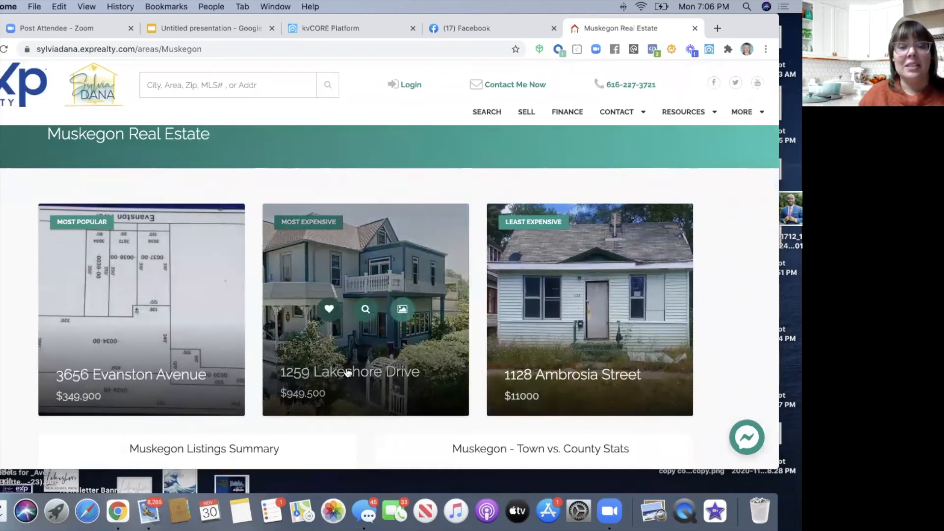
mouse_move(552, 384)
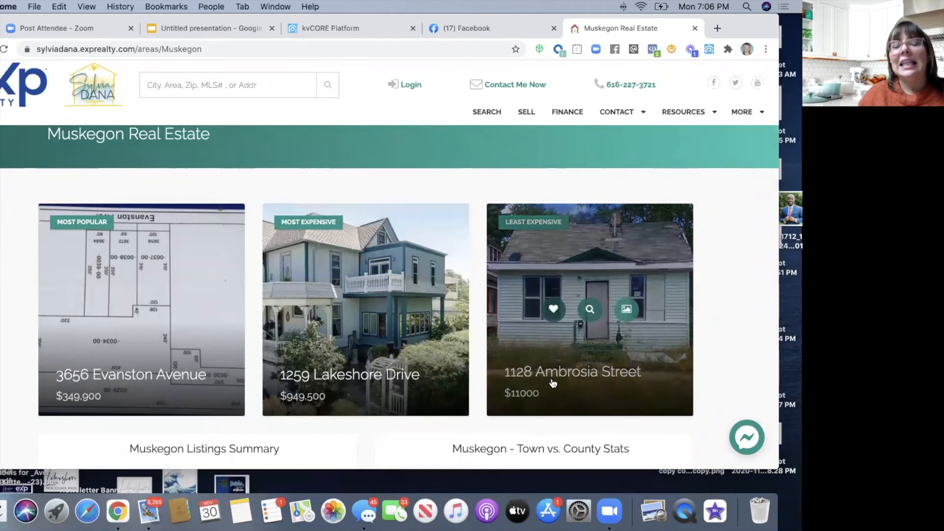
scroll(628, 386, down, 3)
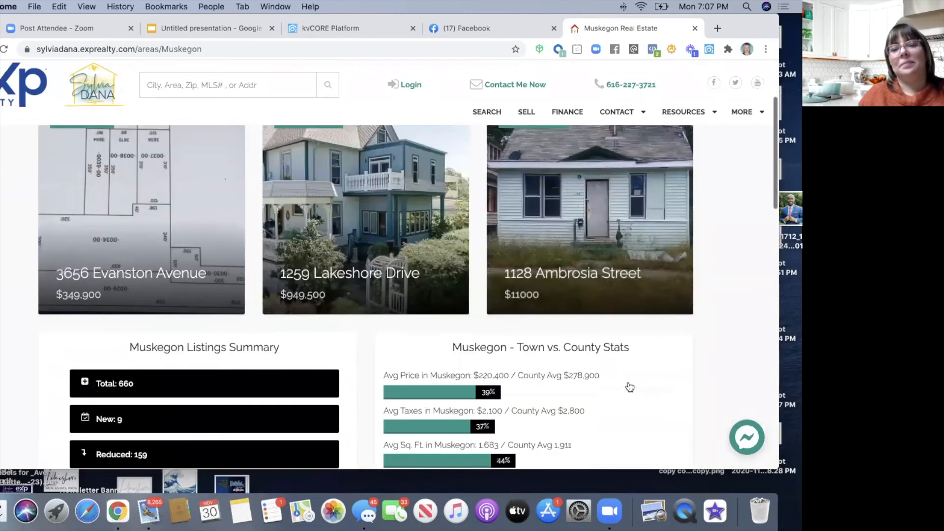
scroll(630, 388, up, 2)
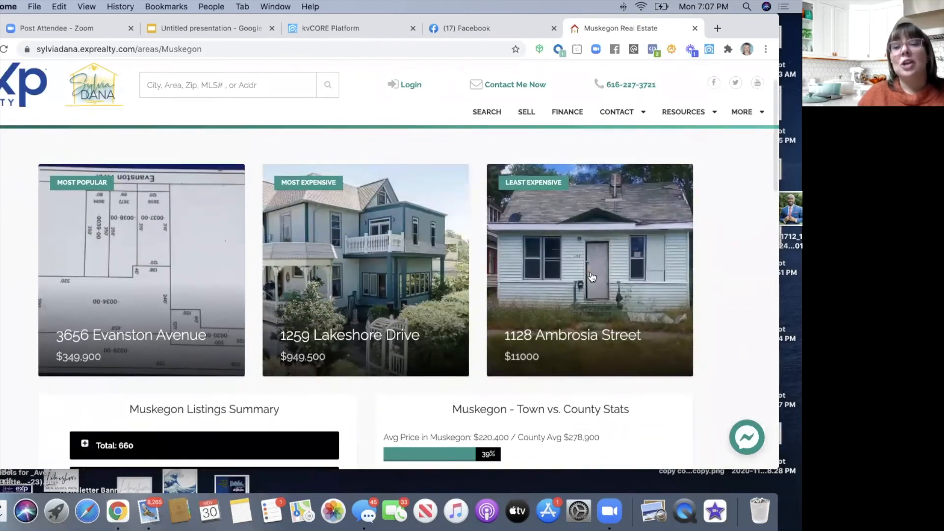
mouse_move(553, 265)
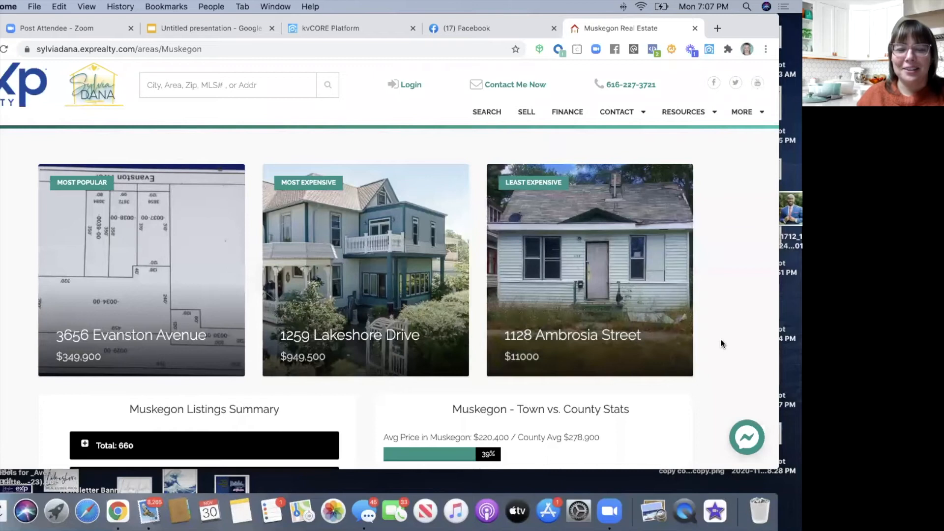
scroll(721, 338, down, 3)
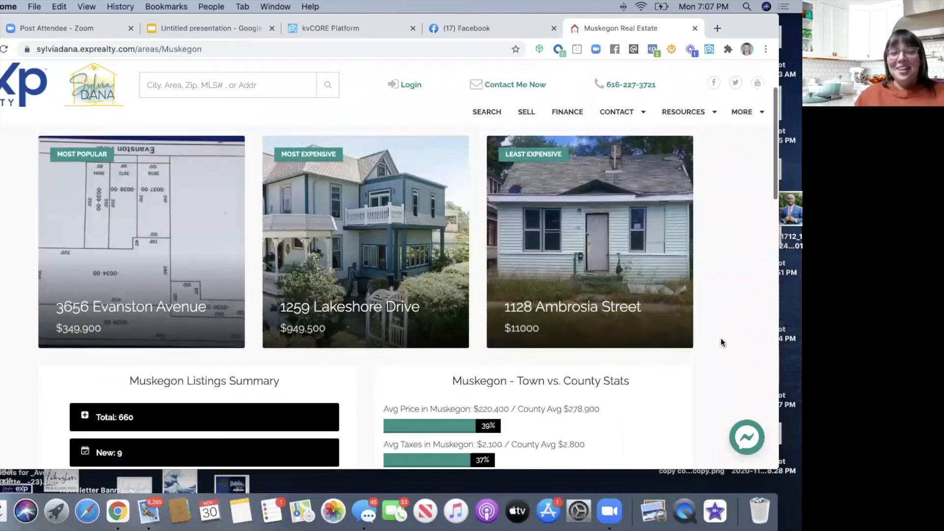
scroll(721, 338, down, 15)
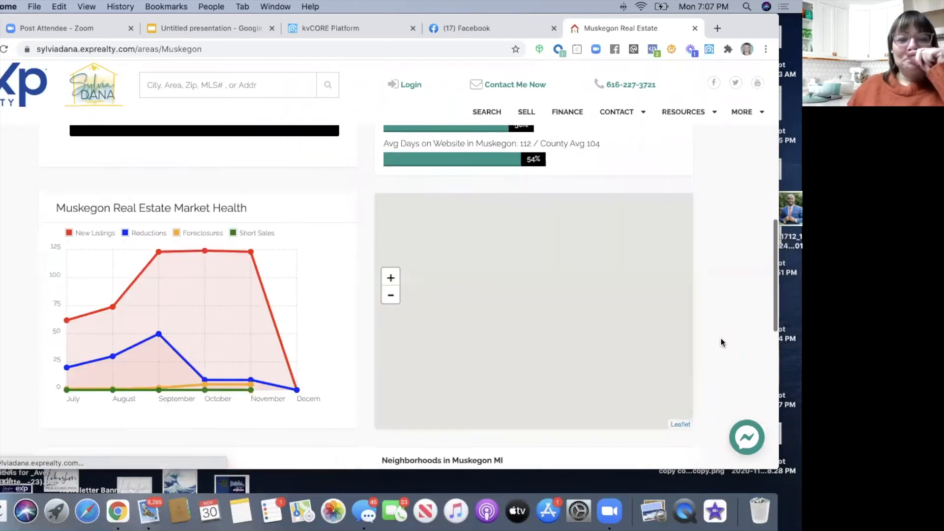
scroll(721, 338, down, 6)
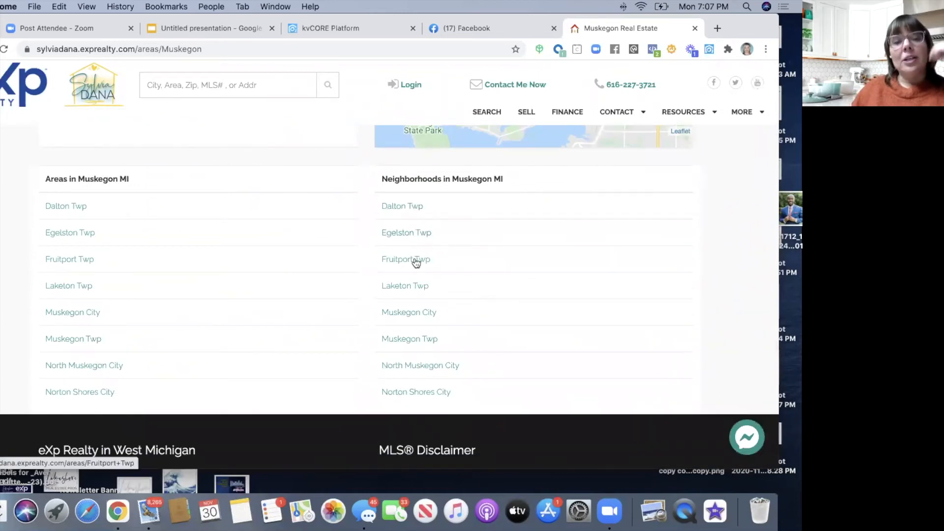
click(423, 398)
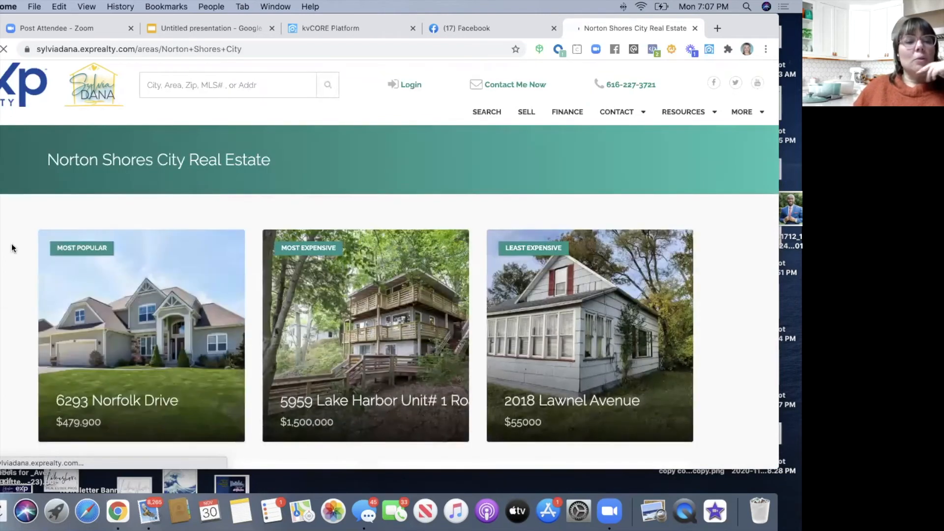
mouse_move(93, 315)
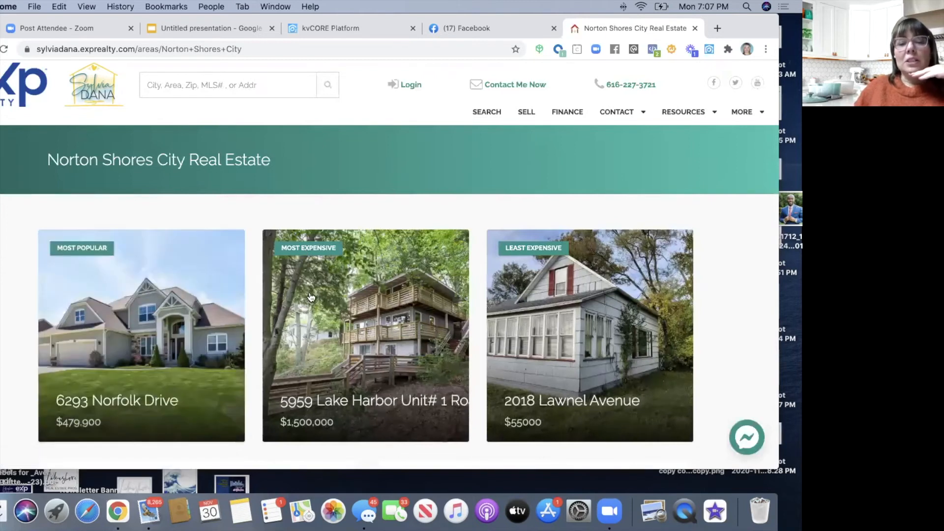
mouse_move(312, 303)
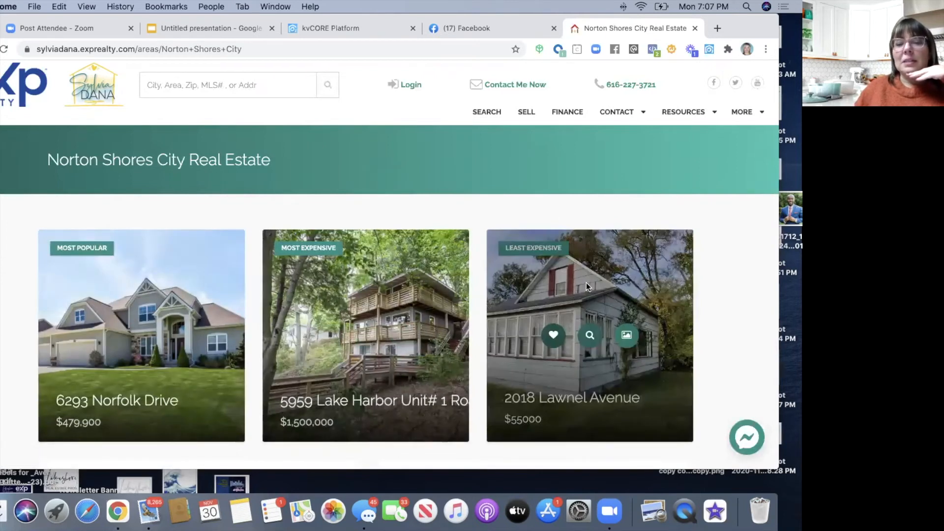
scroll(729, 306, down, 2)
scroll(729, 309, down, 10)
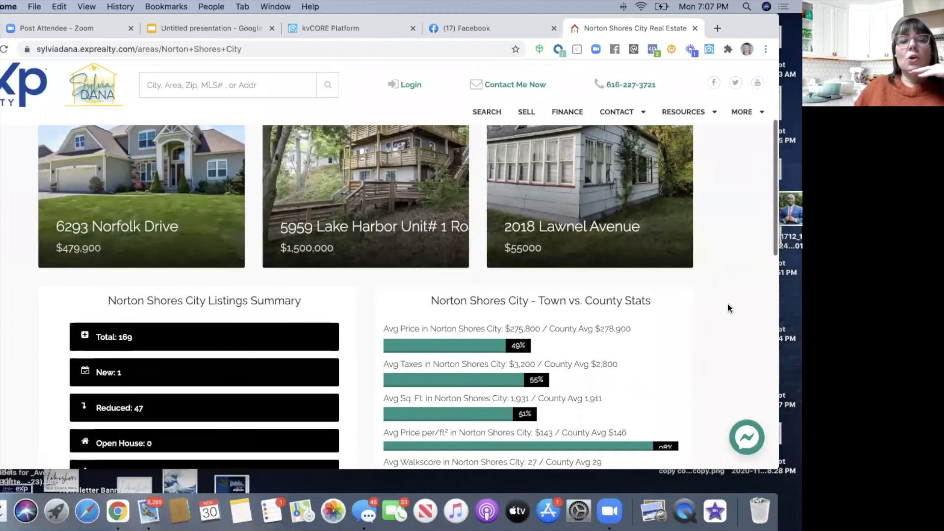
scroll(728, 308, up, 10)
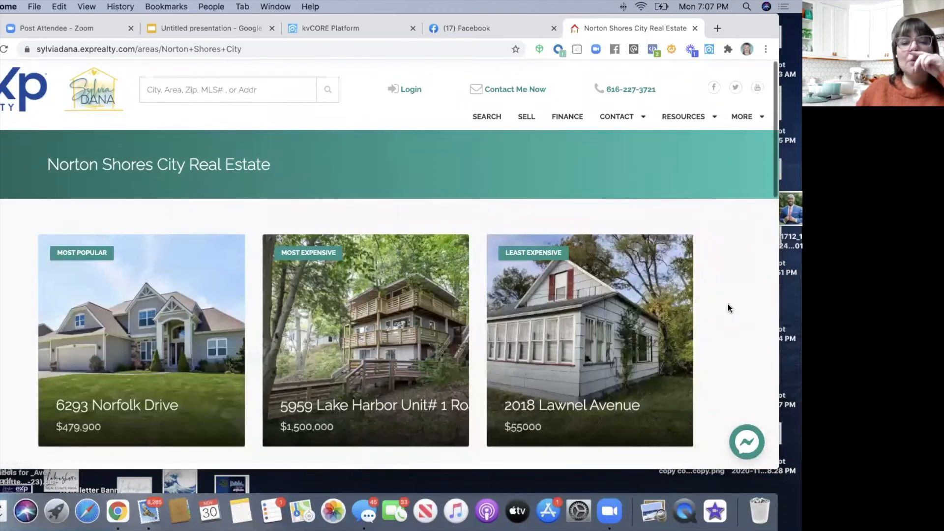
scroll(728, 305, up, 1)
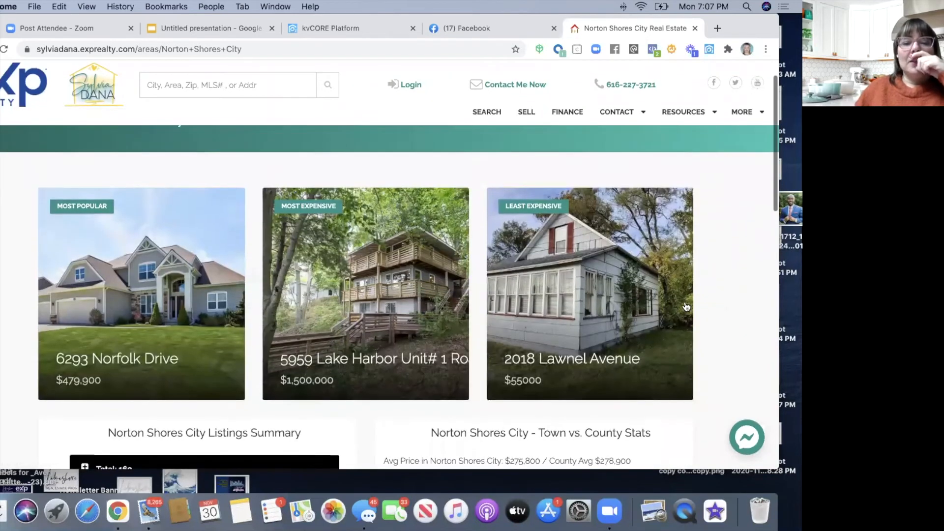
mouse_move(364, 297)
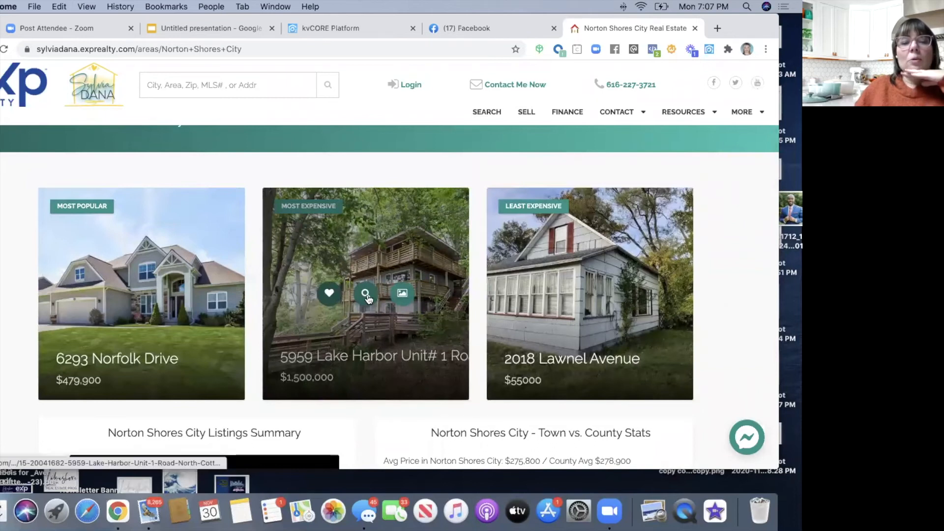
click(367, 296)
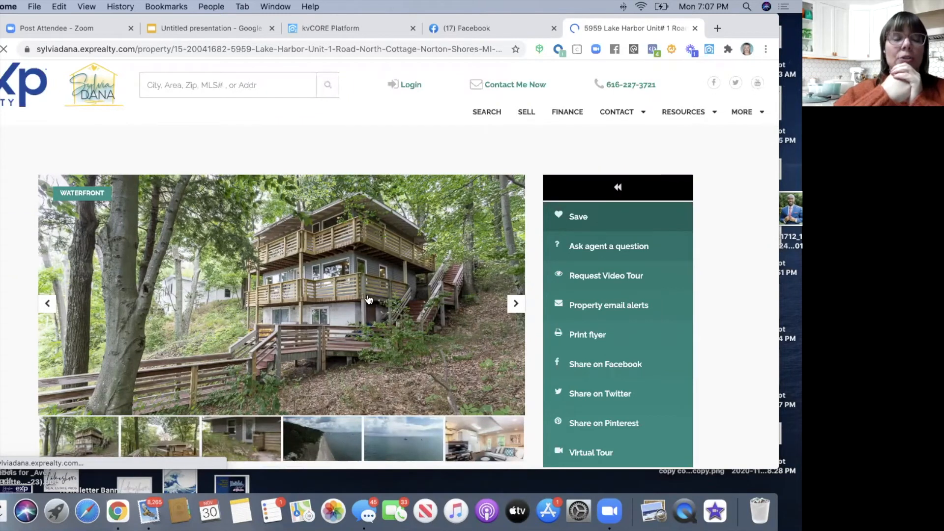
- Page through the Lake Harbor property photos and dismiss the Login & Get Full Access prompt
scroll(283, 318, down, 2)
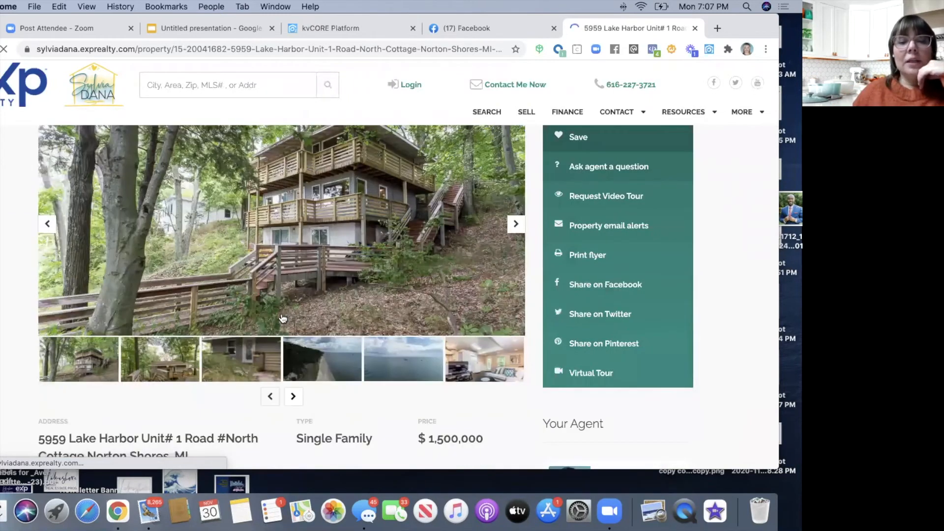
click(516, 229)
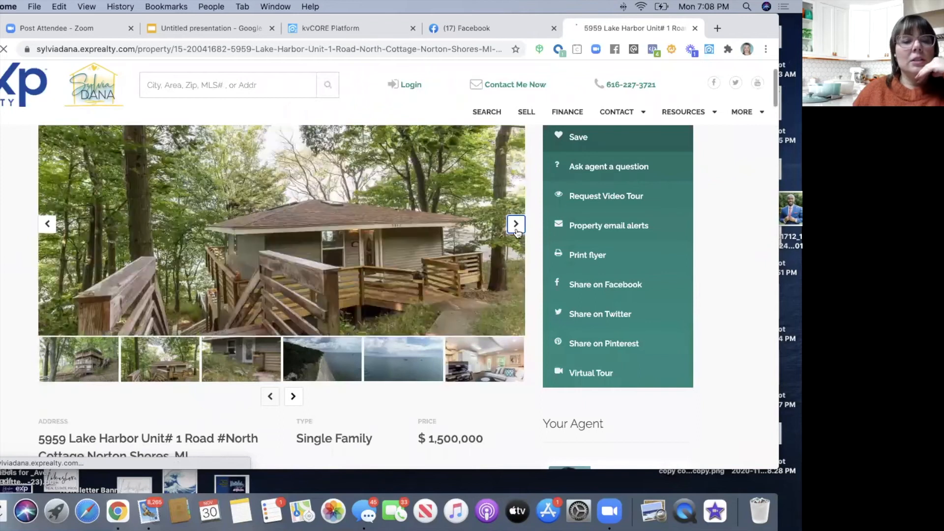
click(515, 224)
click(515, 224)
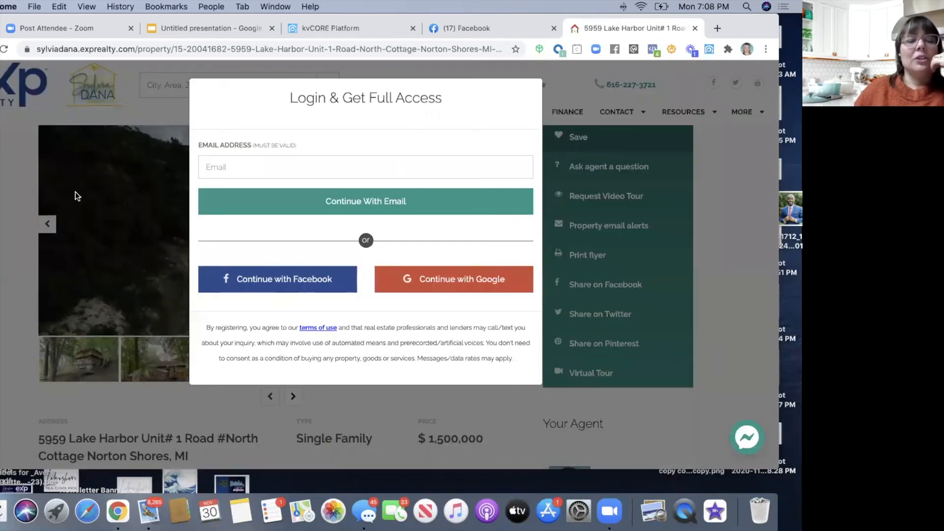
click(75, 193)
- Select MLS number 20041682 in the page address and return to kvCORE's listings
scroll(74, 192, down, 1)
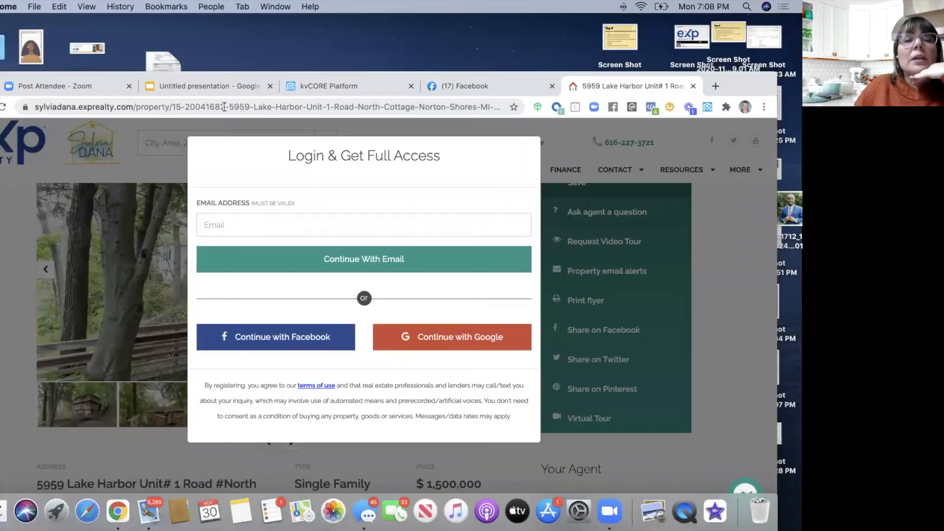
drag(224, 106, 186, 106)
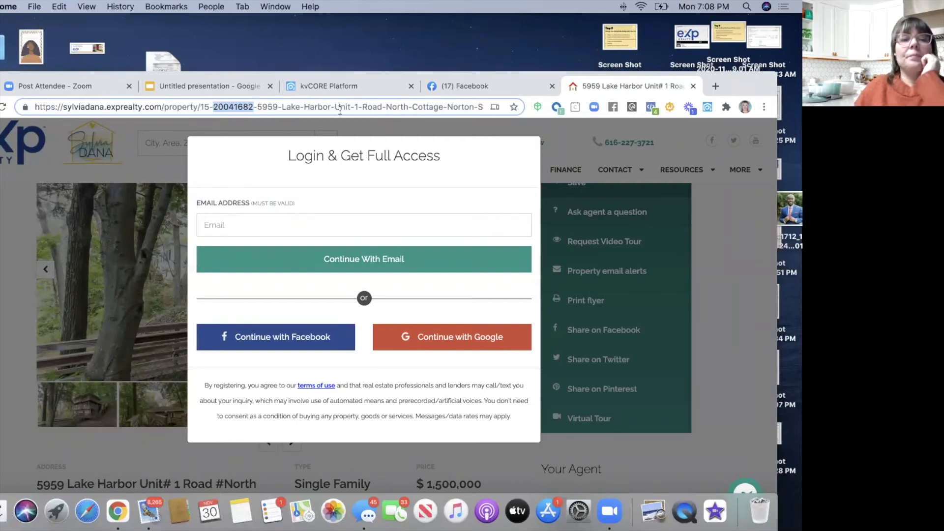
click(327, 90)
drag(743, 89, 746, 46)
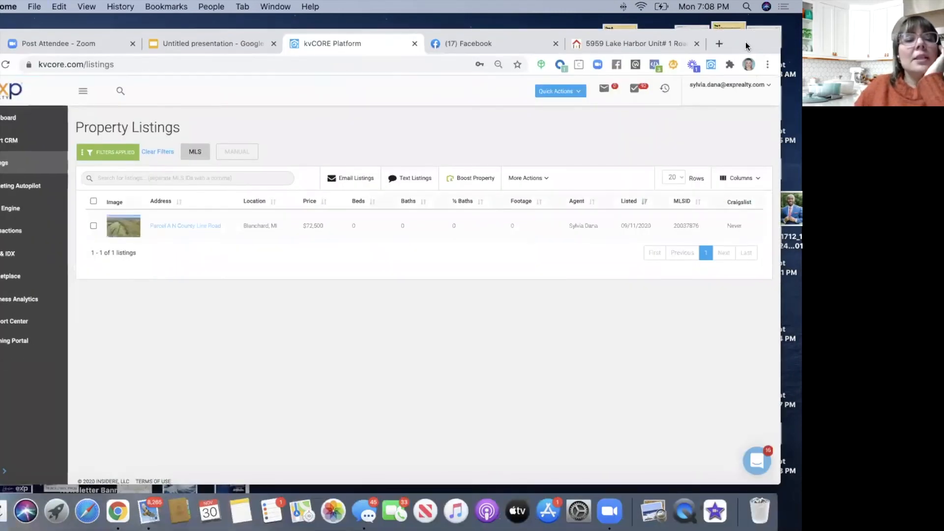
click(155, 152)
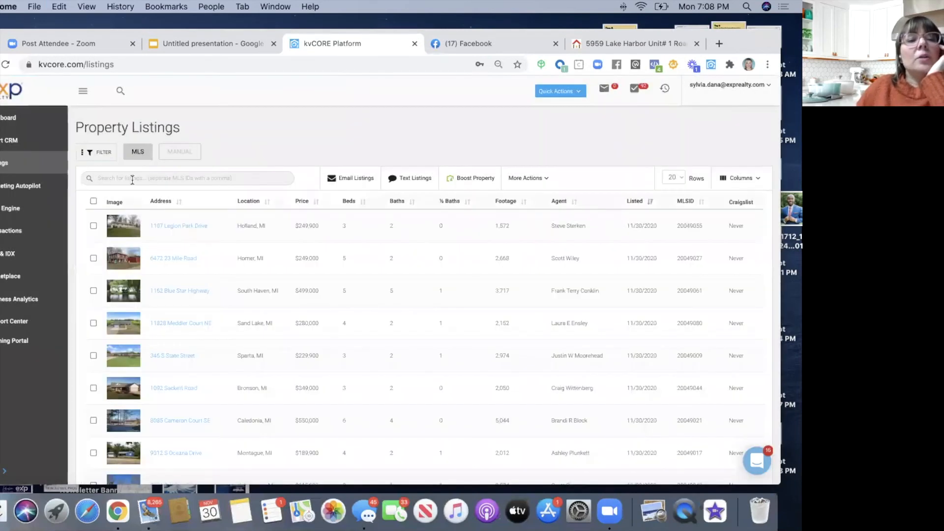
click(132, 180)
text(20041682)
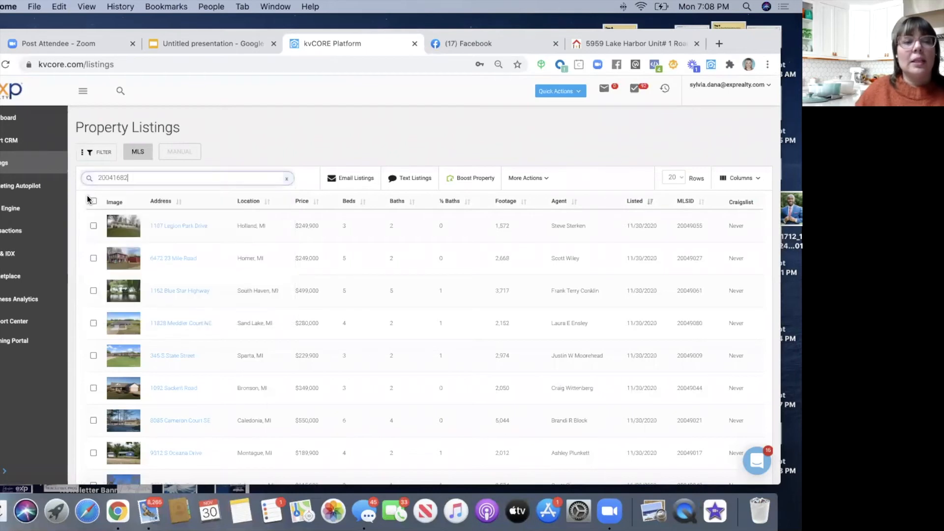
key(Return)
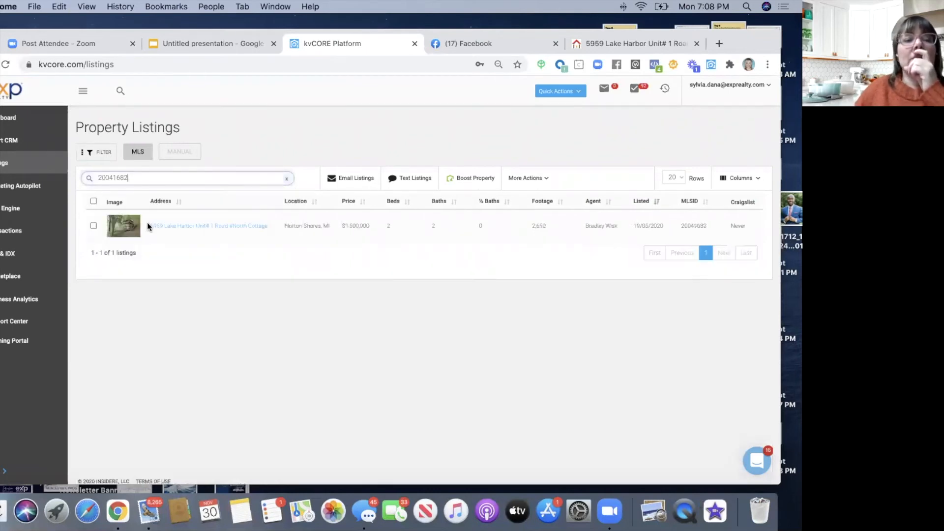
click(167, 228)
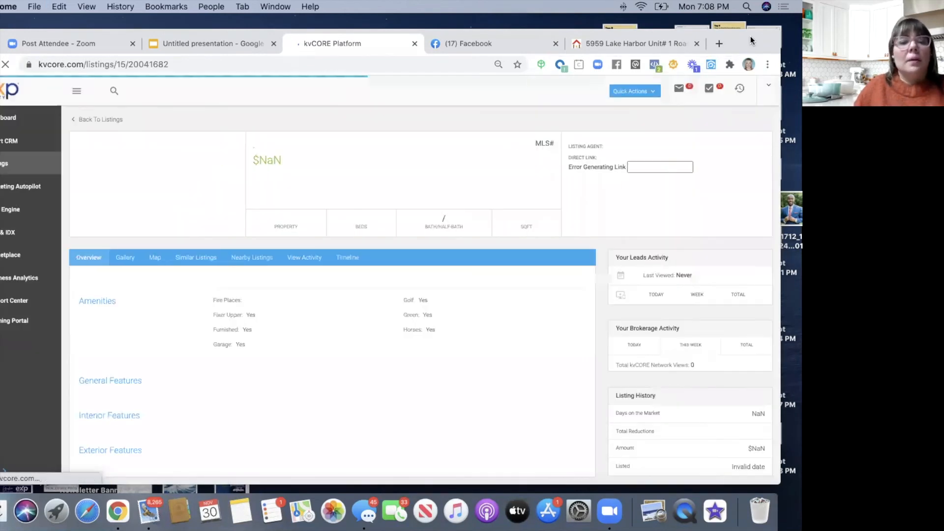
- Take the IDX site tab back to the Norton Shores City page
drag(748, 46, 751, 41)
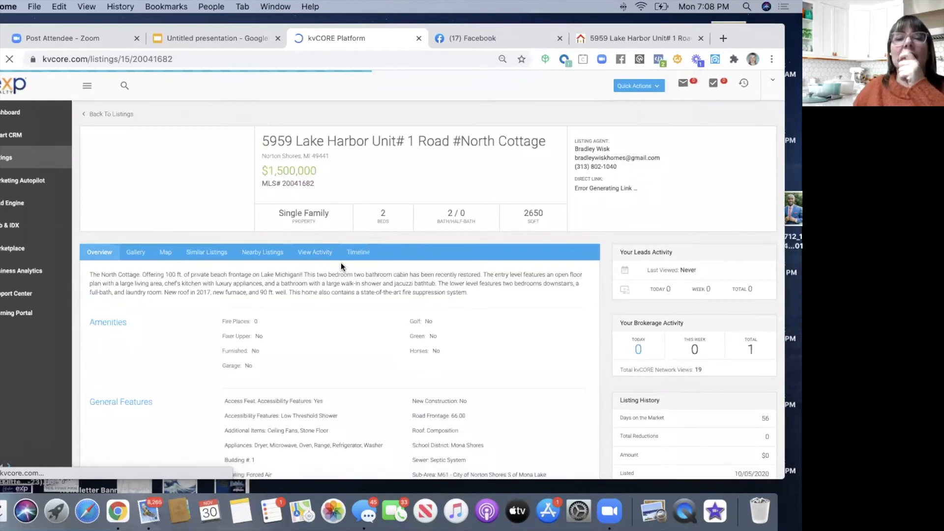
scroll(341, 266, down, 1)
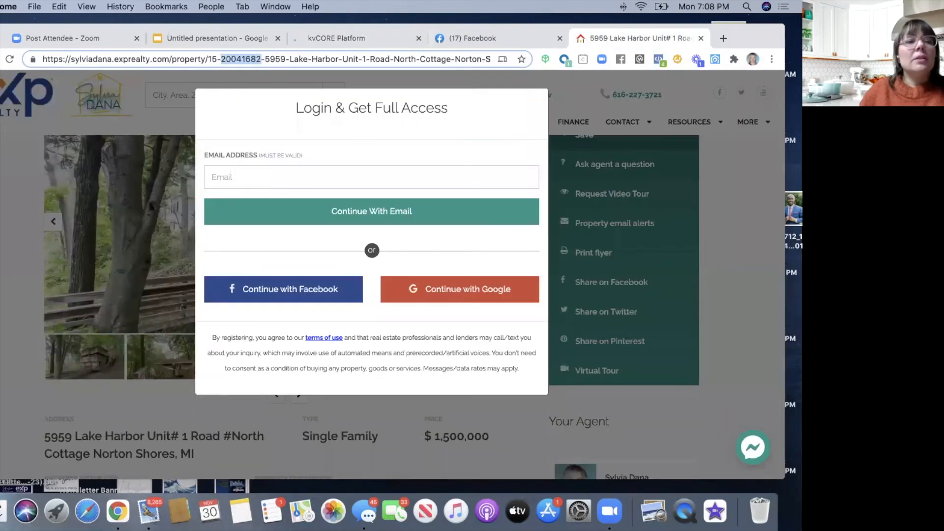
key(Return)
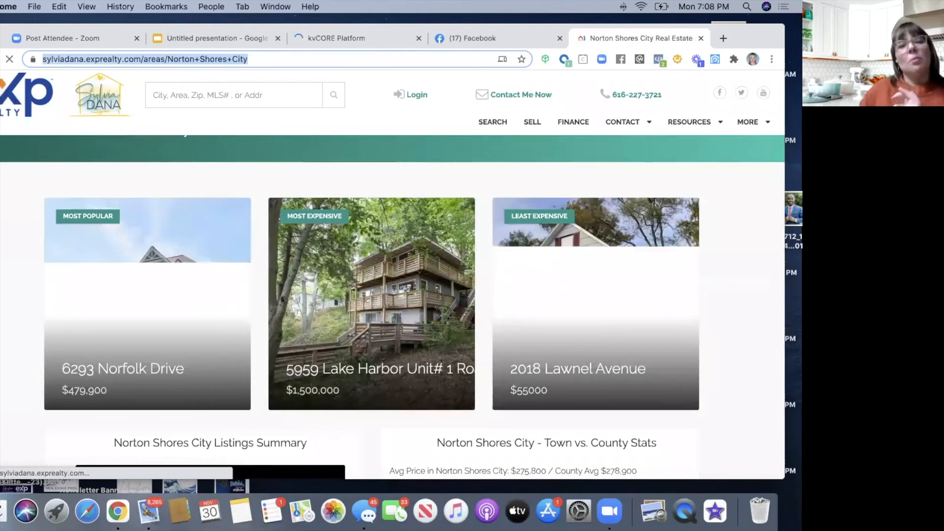
- Scroll Norton Shores City to its three featured listings and $275,800 average-price stats
scroll(392, 305, down, 1)
scroll(557, 167, up, 1)
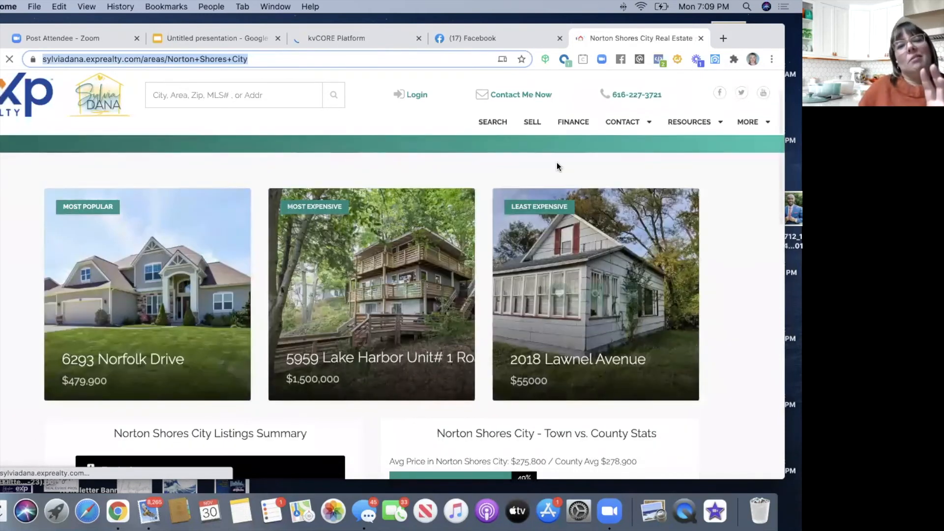
drag(758, 39, 752, 81)
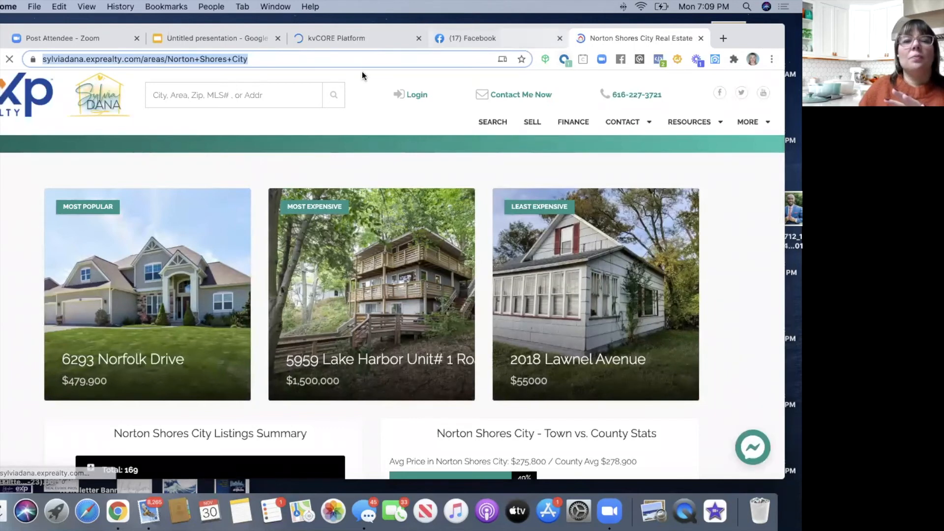
click(357, 78)
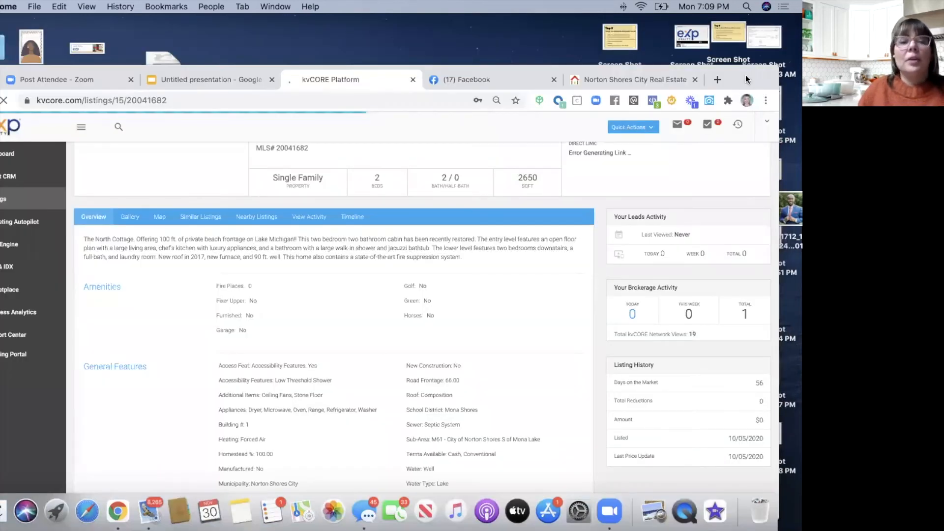
double_click(746, 76)
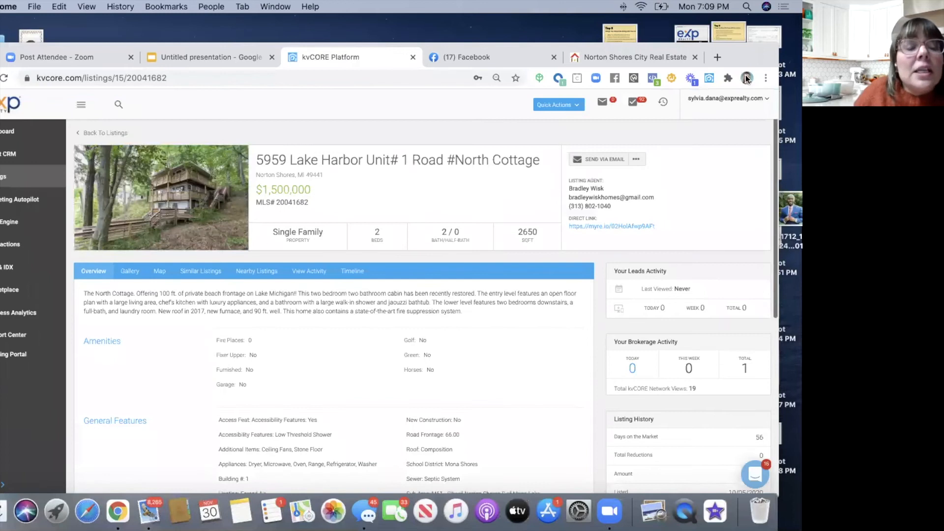
scroll(395, 284, down, 2)
scroll(223, 266, down, 1)
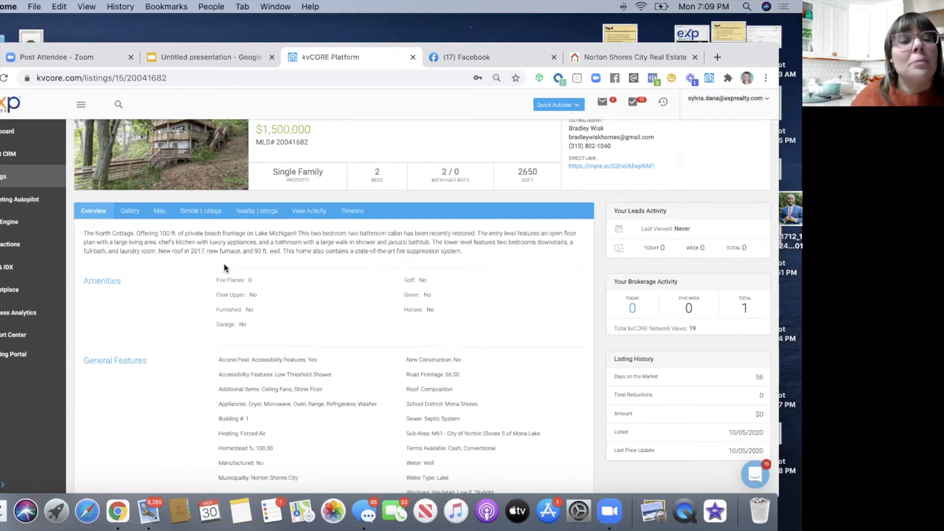
mouse_move(743, 49)
mouse_down()
mouse_move(747, 25)
mouse_move(766, 34)
mouse_move(754, 34)
mouse_up()
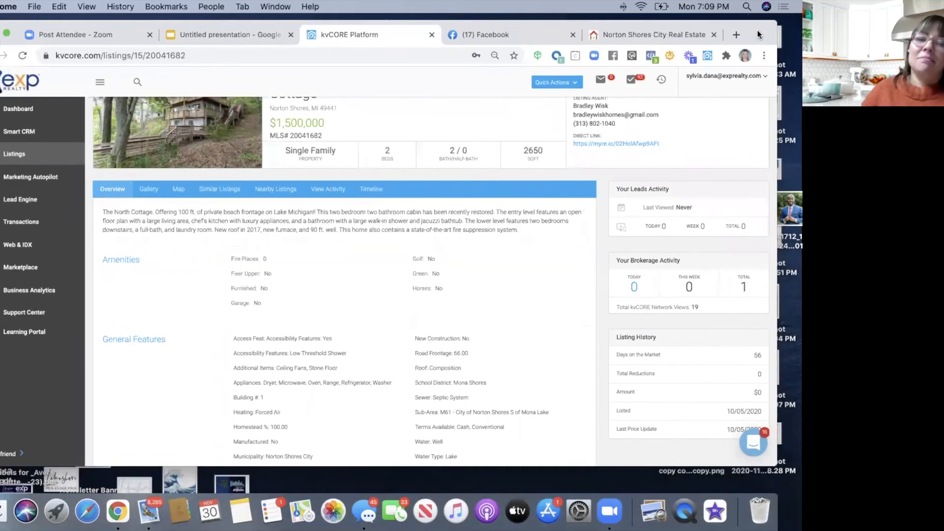
scroll(88, 279, up, 2)
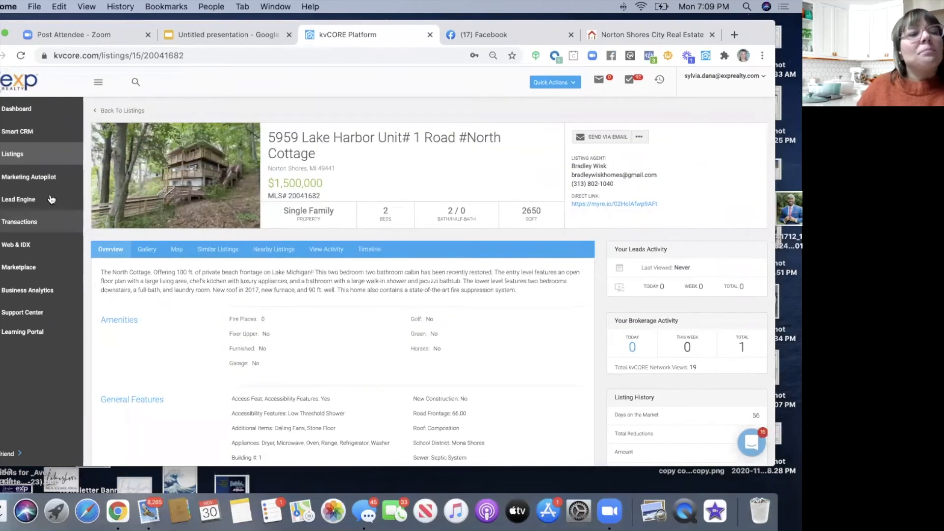
- From Lead Engine, start an IDX Squeeze Page on the agent's website domain
click(15, 207)
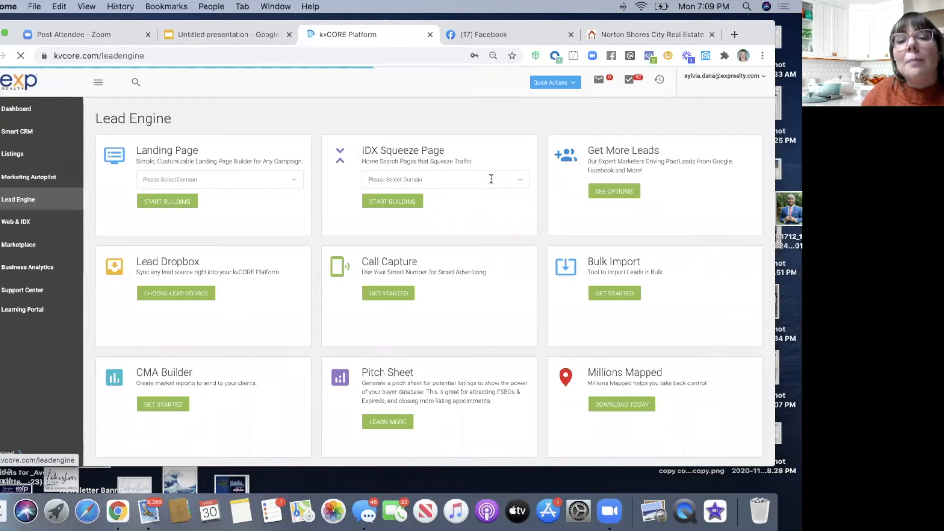
click(445, 180)
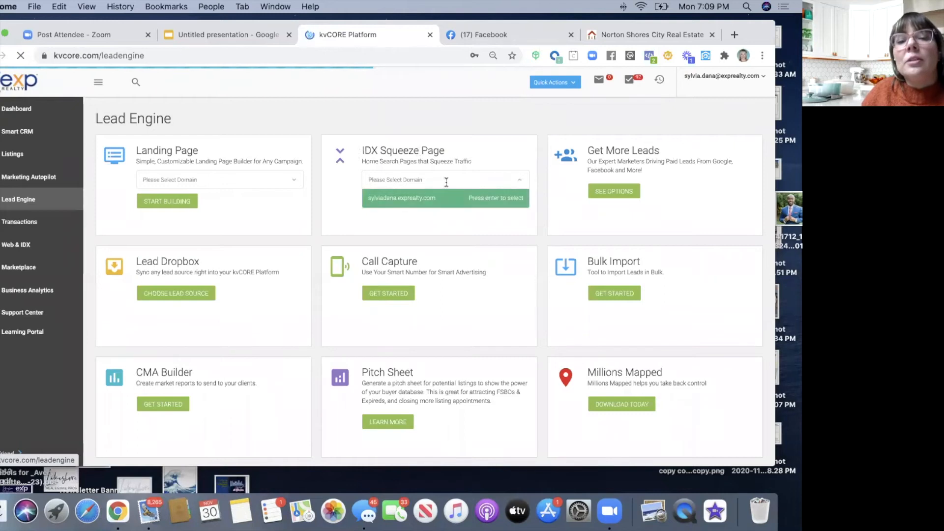
click(415, 202)
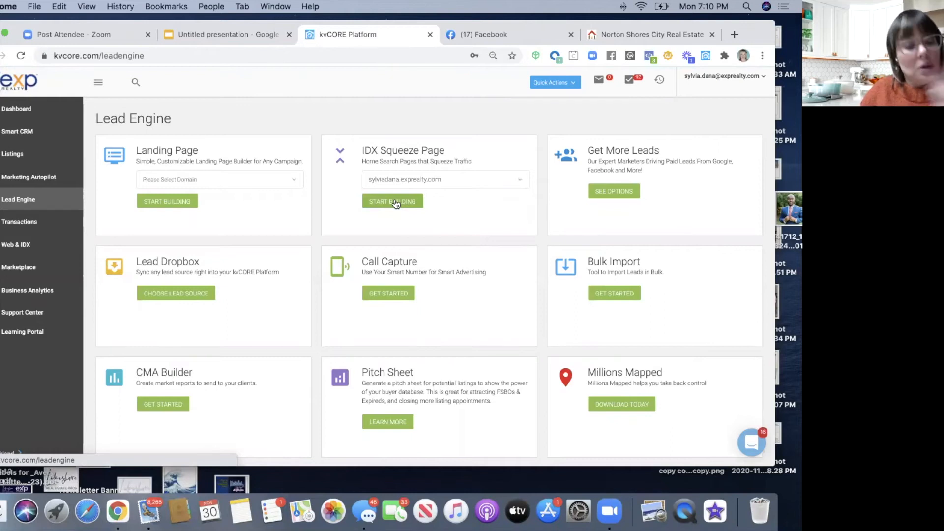
click(396, 202)
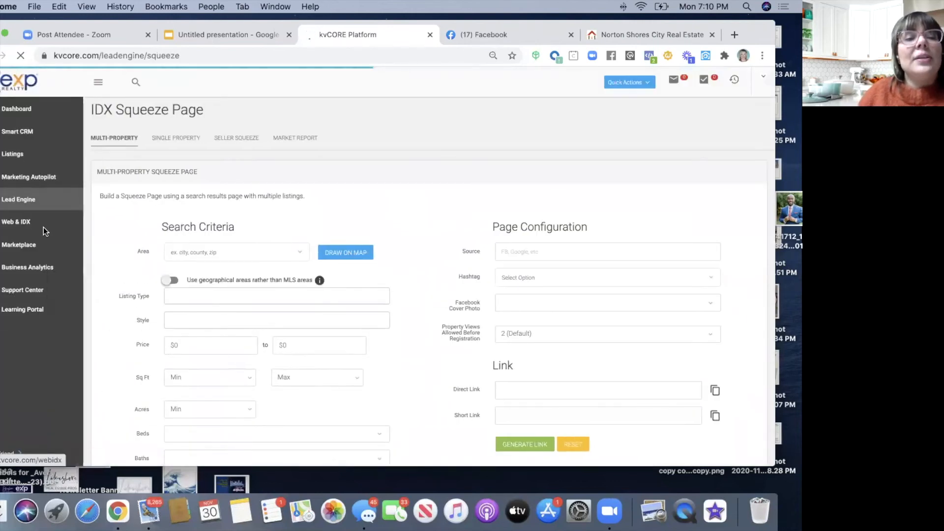
- Choose Single Property, paste listing ID 20041682 and set the source to FB
click(187, 140)
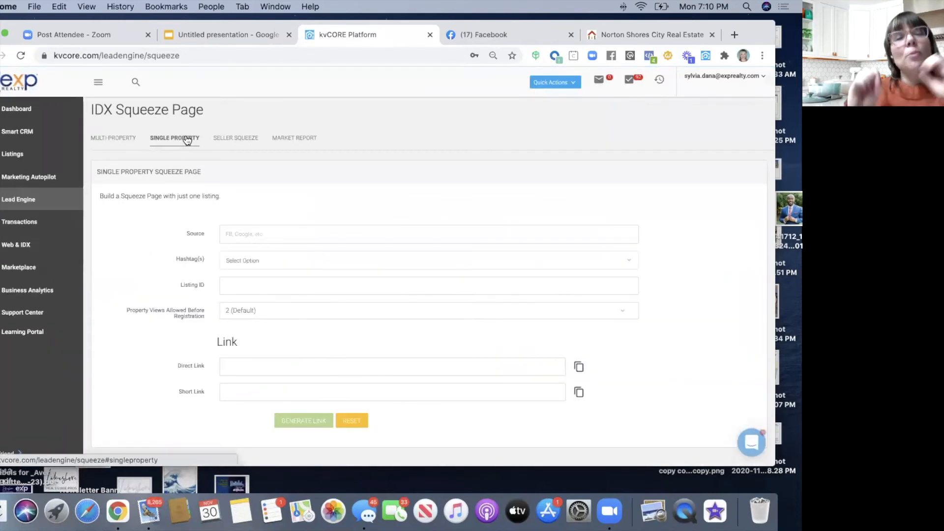
click(233, 288)
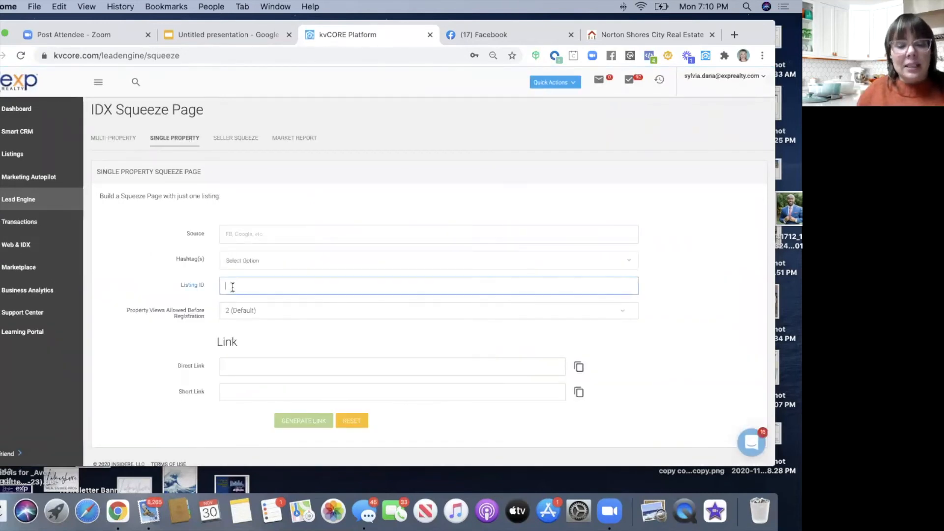
text(20041682)
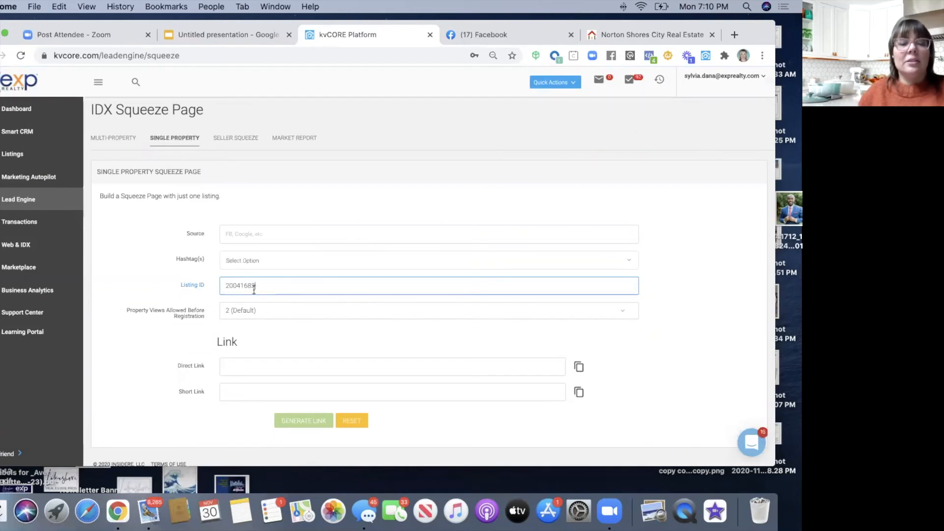
click(241, 234)
text(FB)
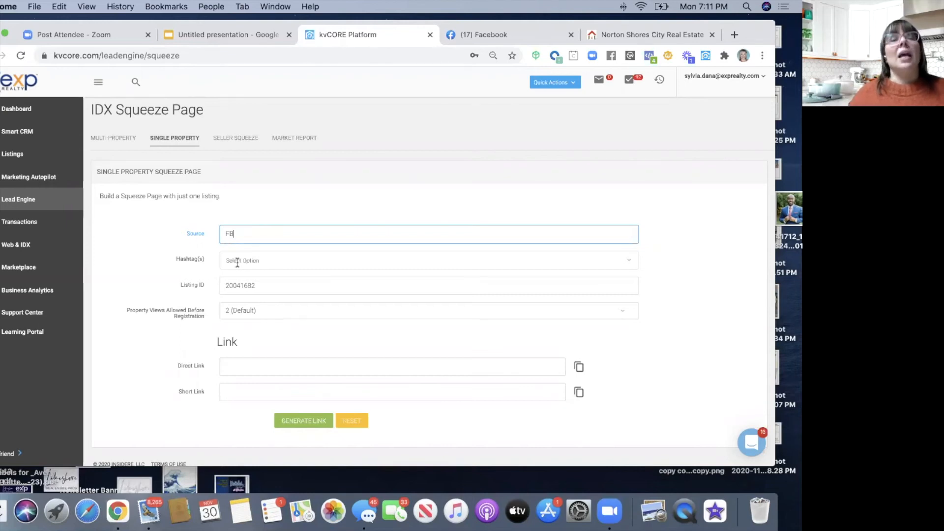
- Tag the squeeze page with FacebookBuyer, then switch to the Norton Shores City listings site
click(238, 261)
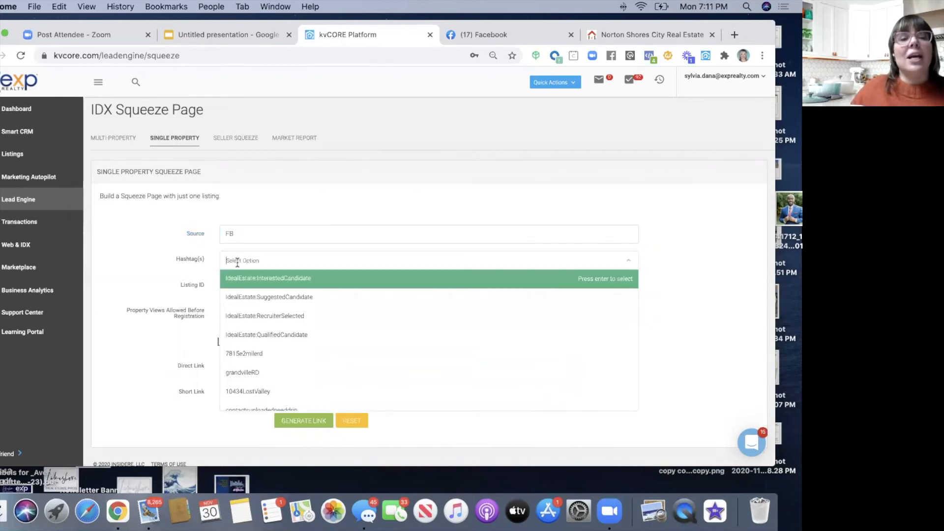
text(fac)
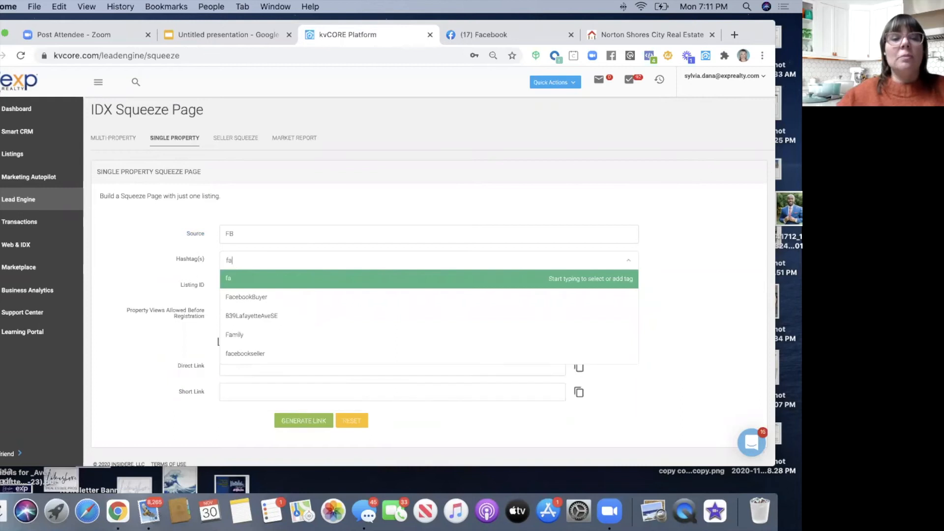
click(243, 297)
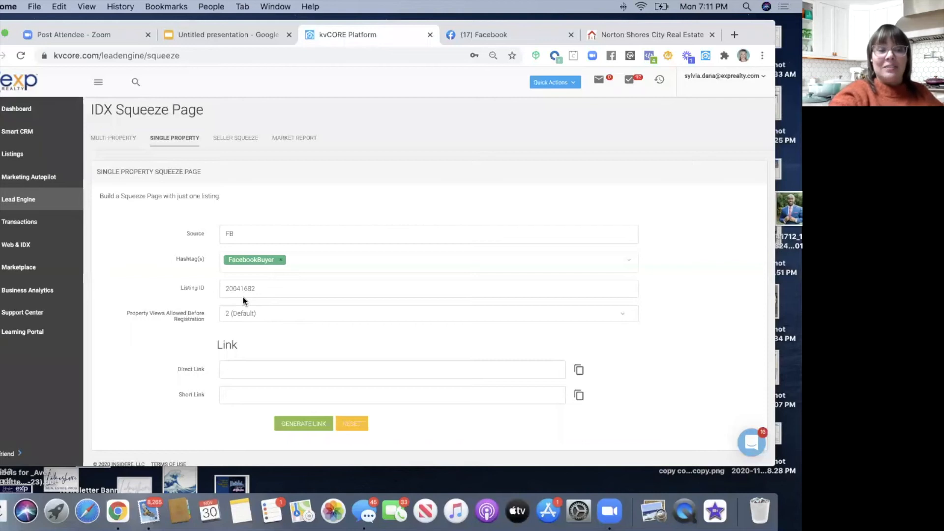
click(624, 37)
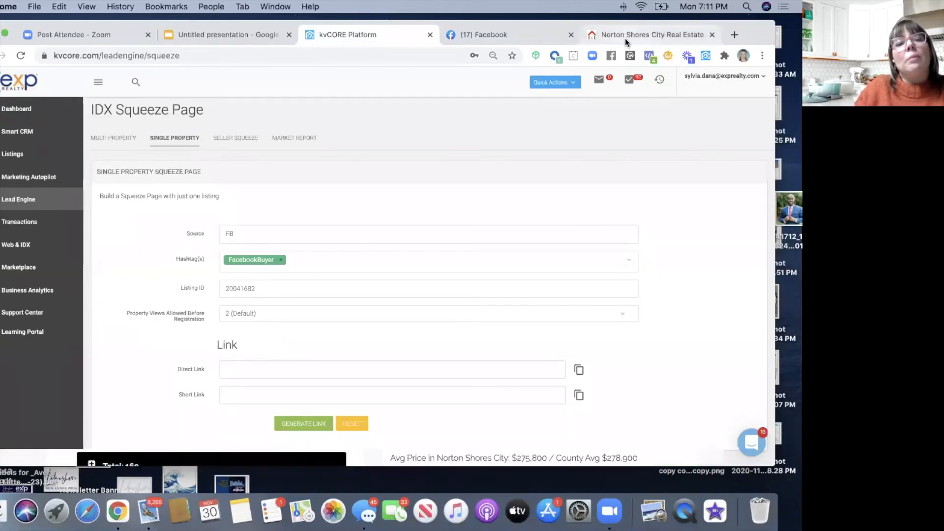
mouse_move(335, 339)
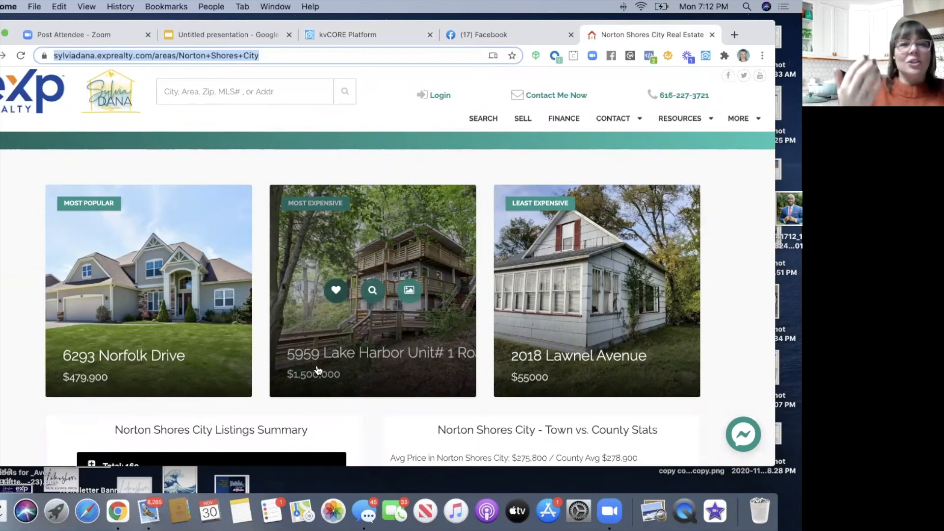
- Return to the kvCORE squeeze page form and bring up the Hashtag(s) list
mouse_move(753, 34)
mouse_down()
mouse_move(750, 85)
mouse_move(749, 34)
mouse_up()
click(394, 87)
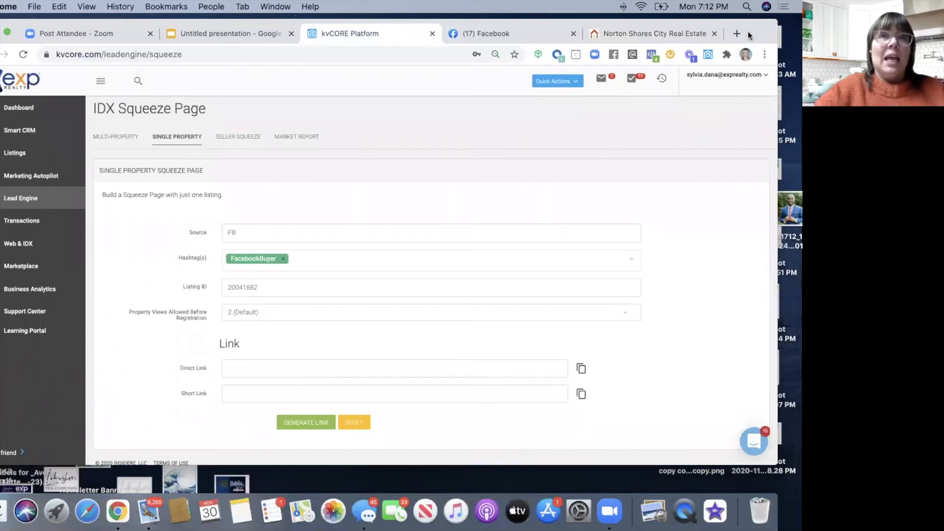
click(333, 261)
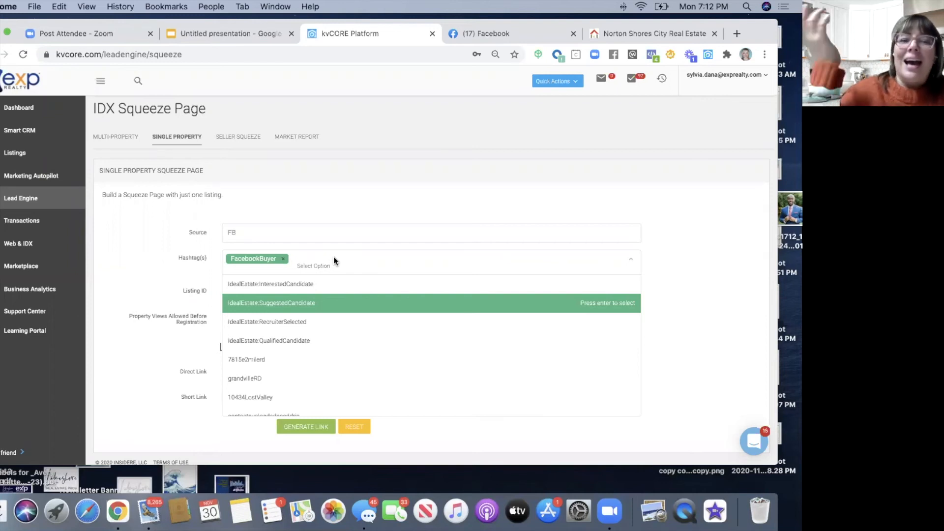
text(5959Harbor)
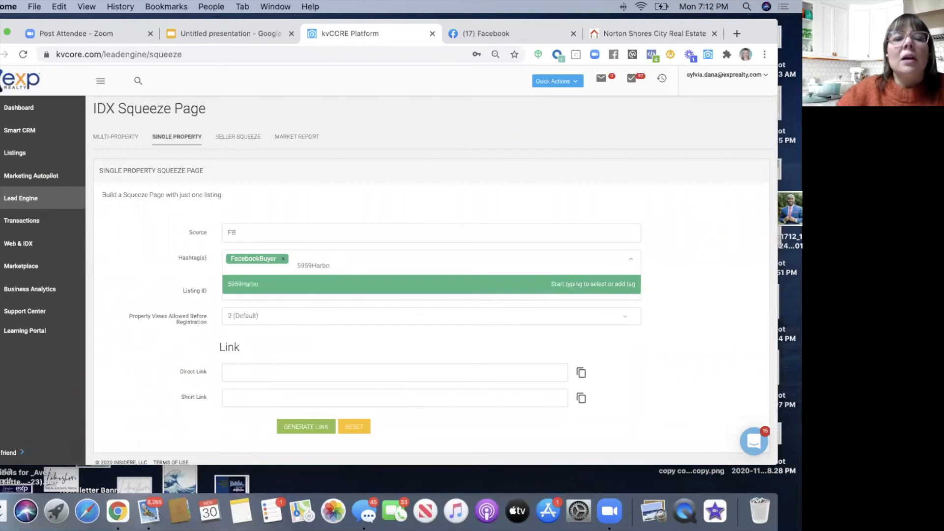
click(630, 34)
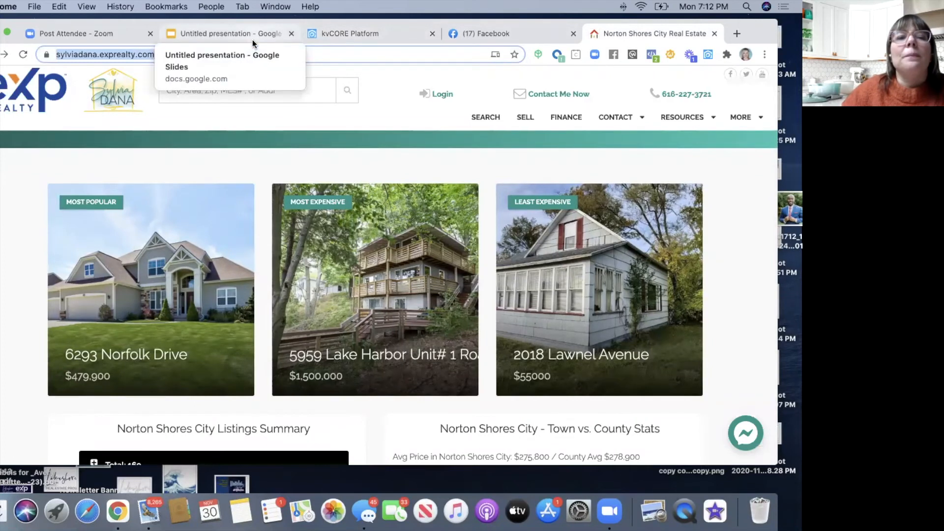
click(332, 32)
click(347, 220)
click(297, 264)
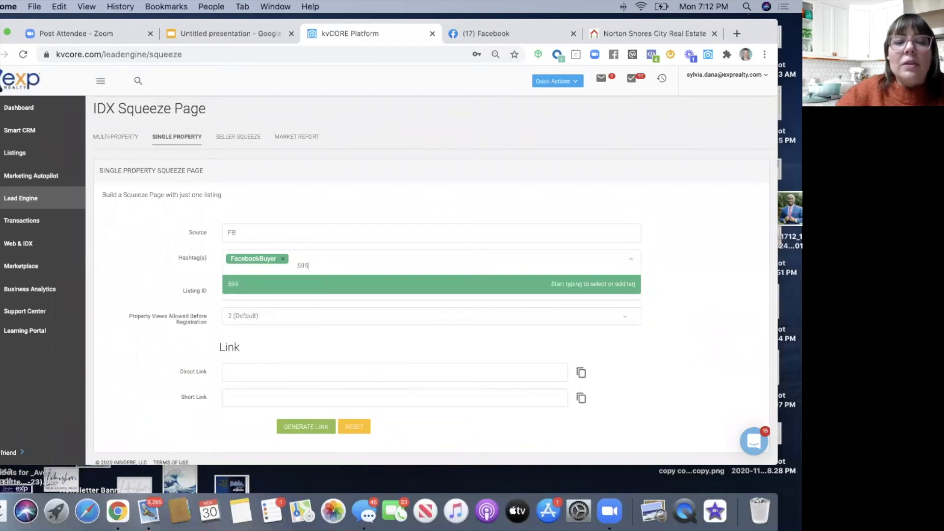
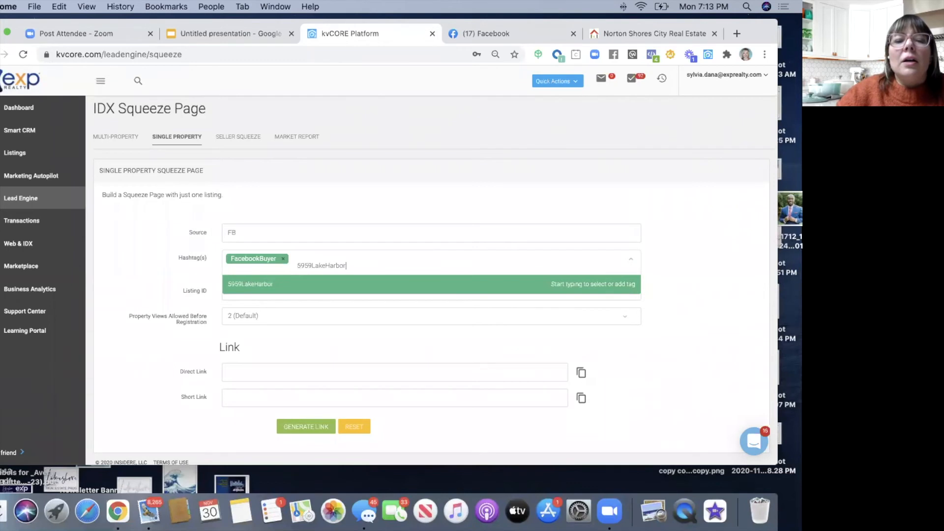
text(1)
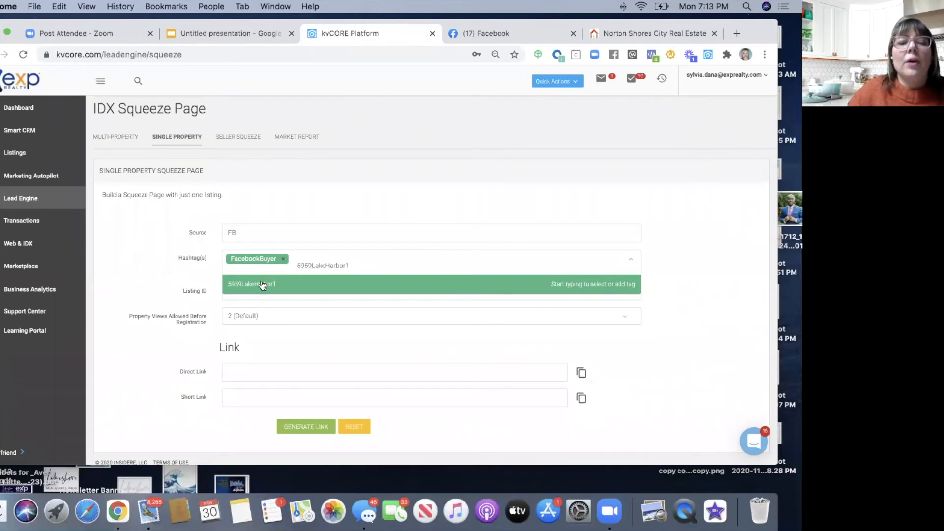
key(Return)
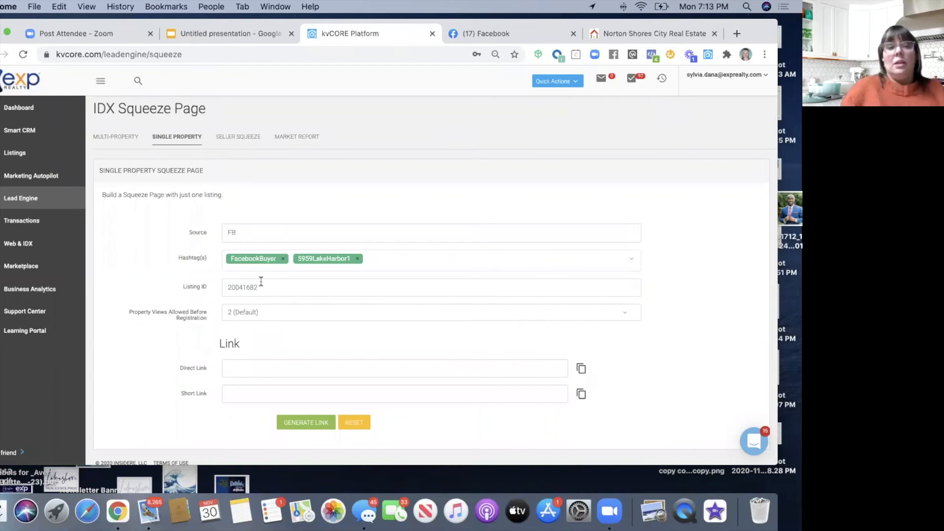
- Set Property Views Allowed Before Registration to 1 (Immediate) and generate the direct and short links
click(255, 318)
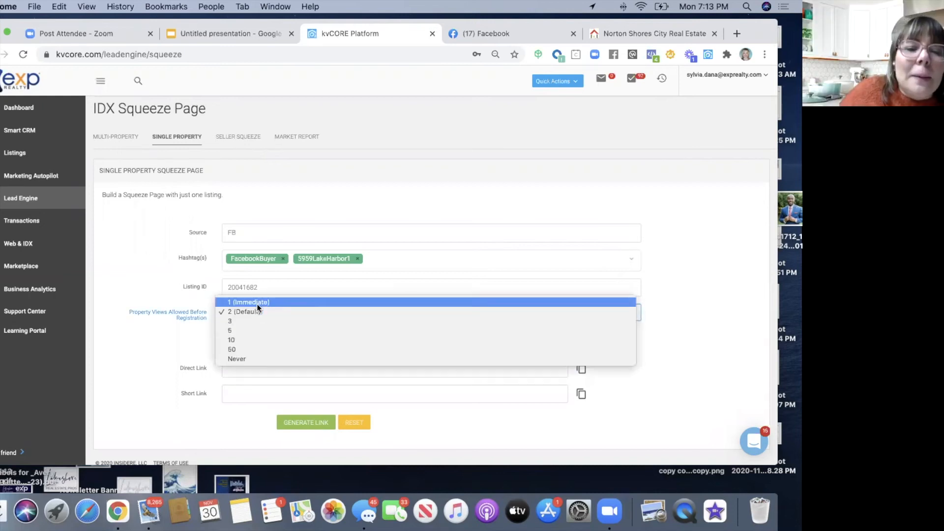
click(256, 303)
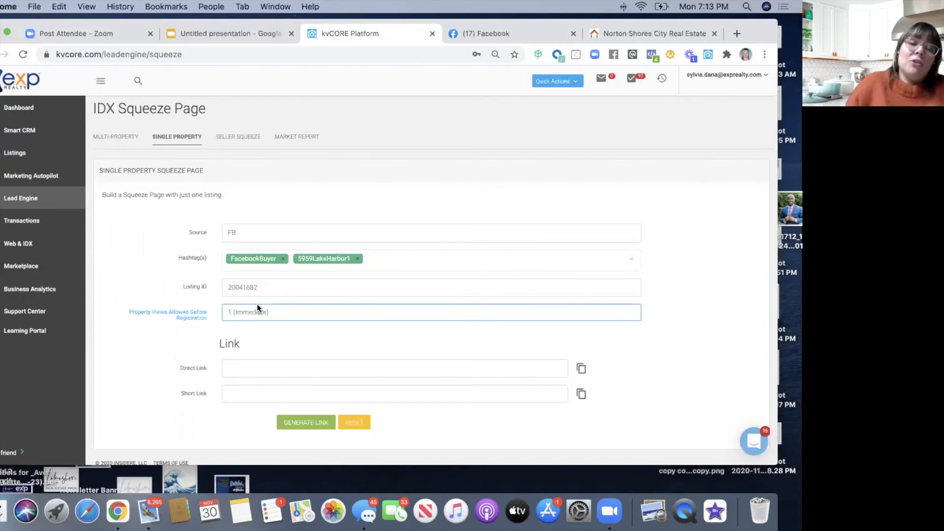
click(293, 425)
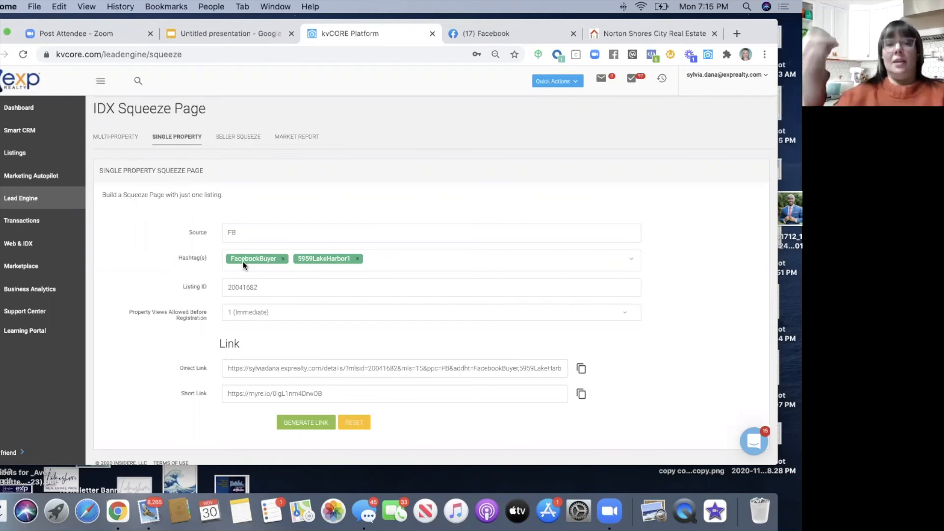
- In the Resources Google Doc, follow the kvCore Setup & Lead Gen Template 3.0 link
click(737, 34)
text(res)
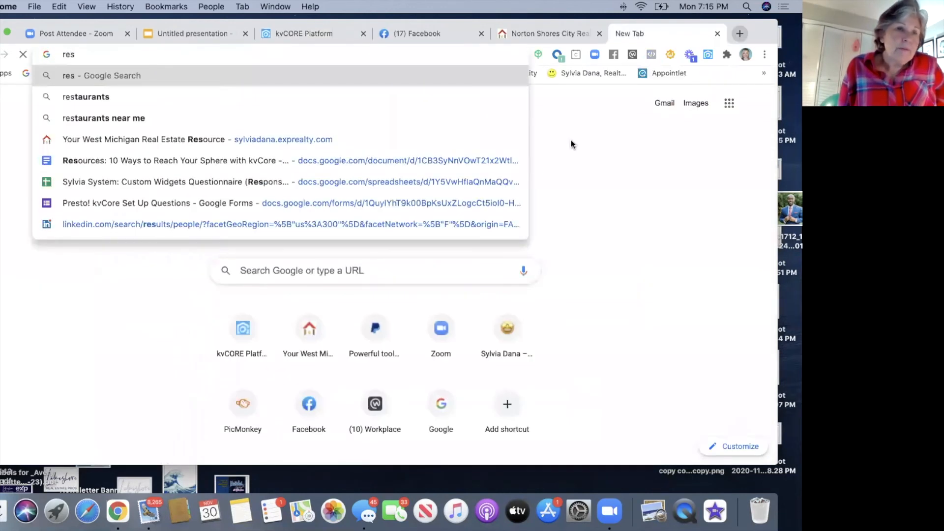
click(253, 167)
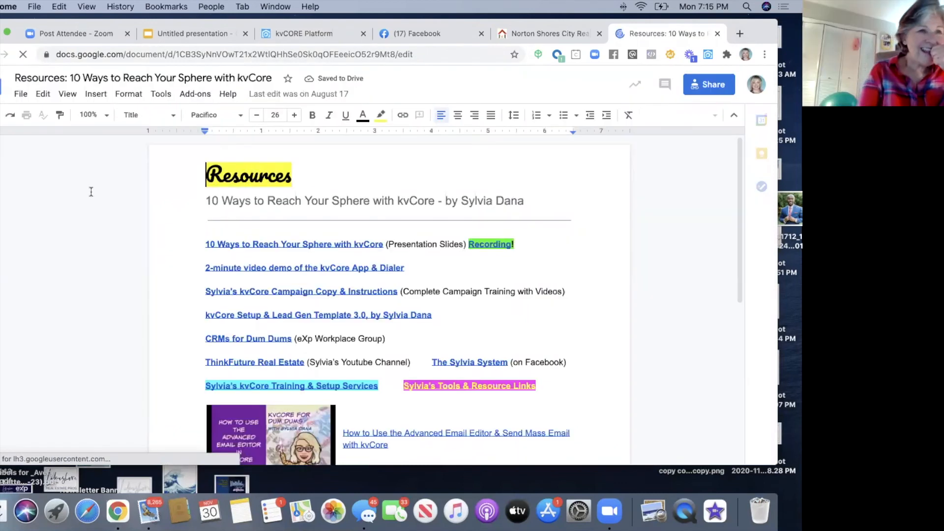
click(212, 315)
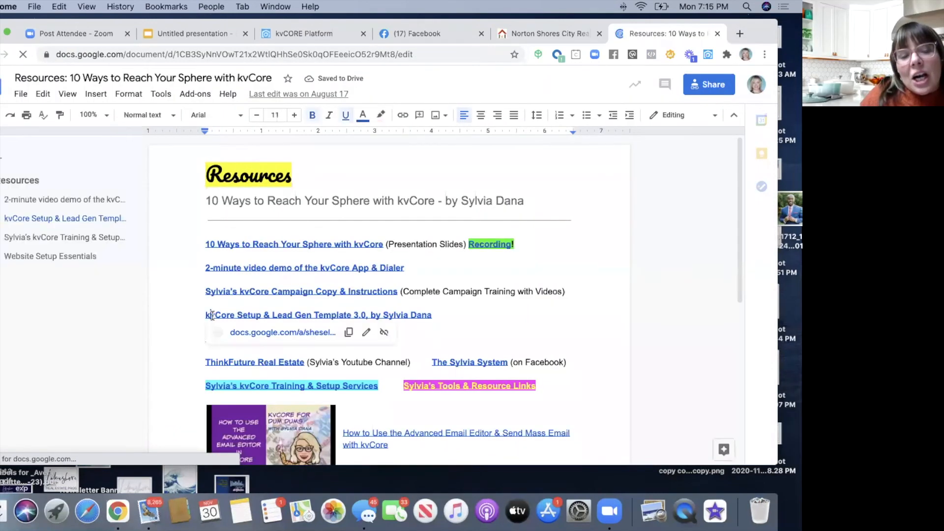
click(288, 337)
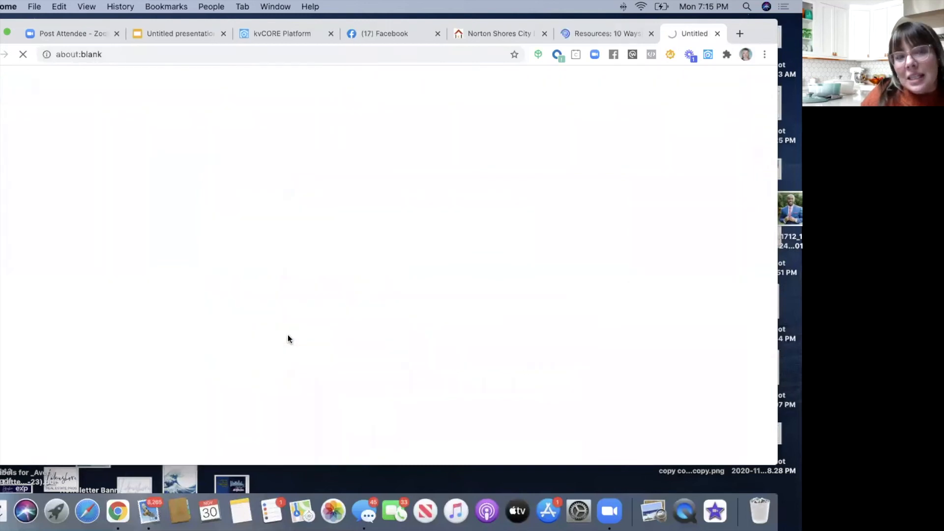
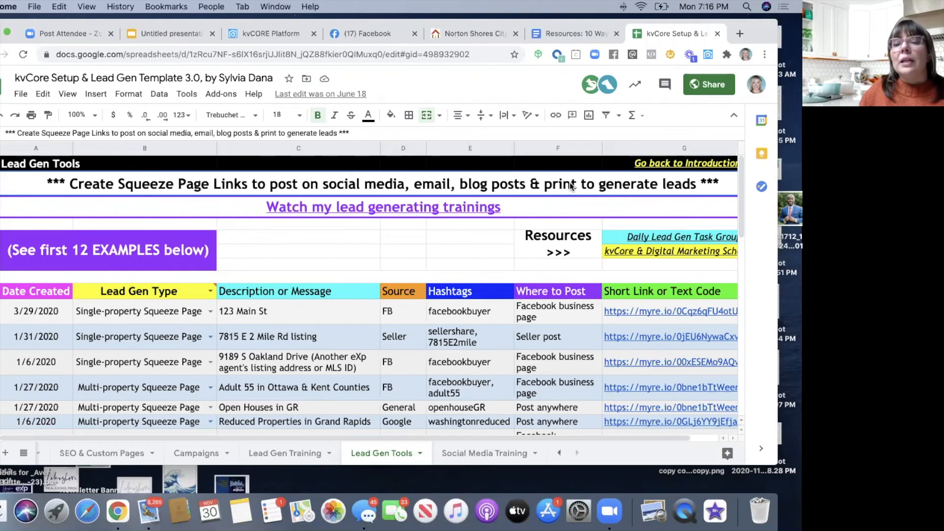
scroll(389, 252, down, 1)
scroll(388, 249, down, 1)
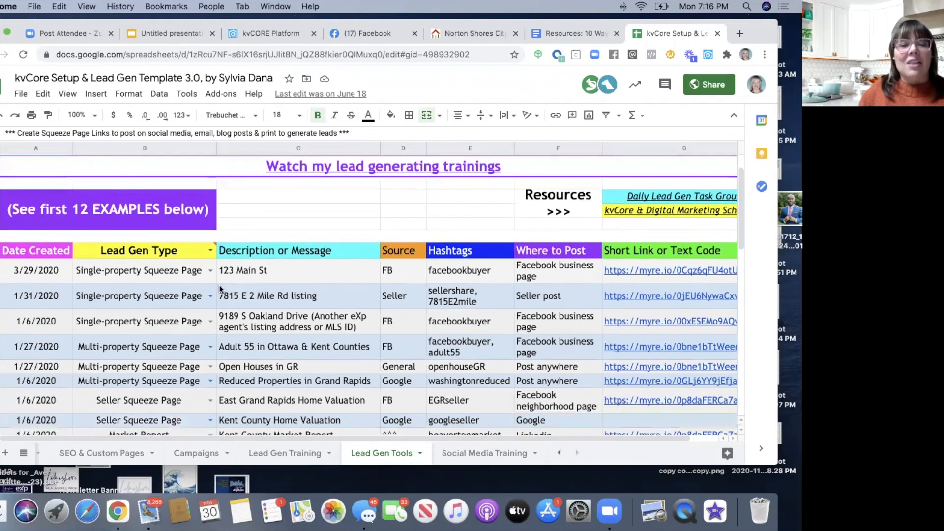
click(220, 287)
scroll(294, 317, down, 2)
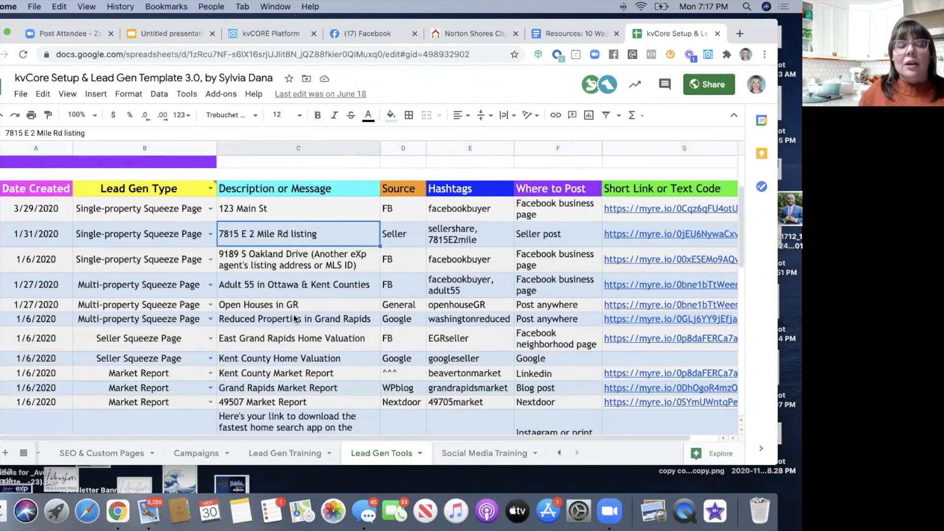
scroll(84, 232, up, 3)
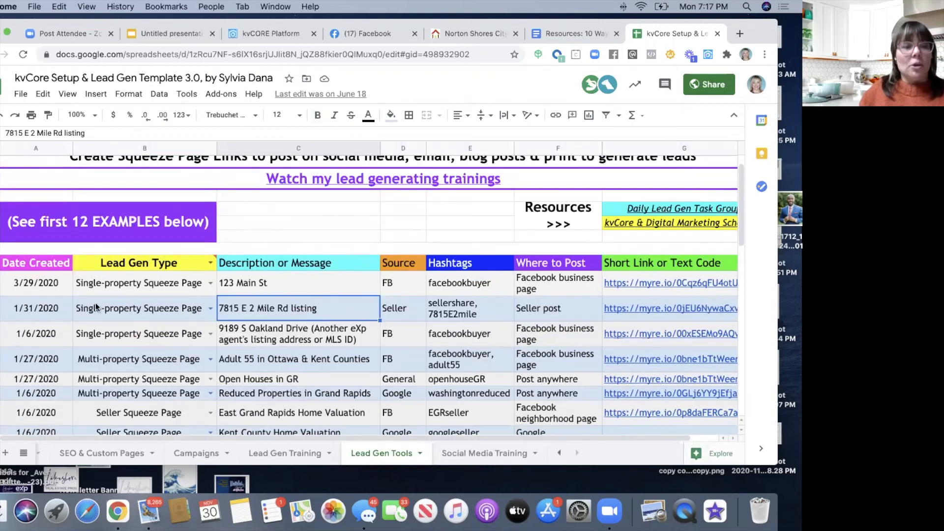
scroll(96, 302, down, 5)
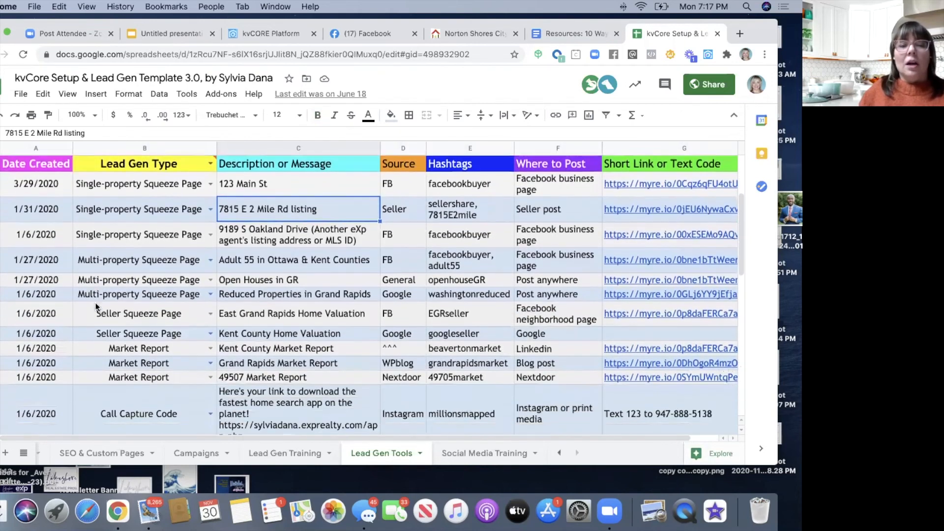
scroll(96, 306, down, 3)
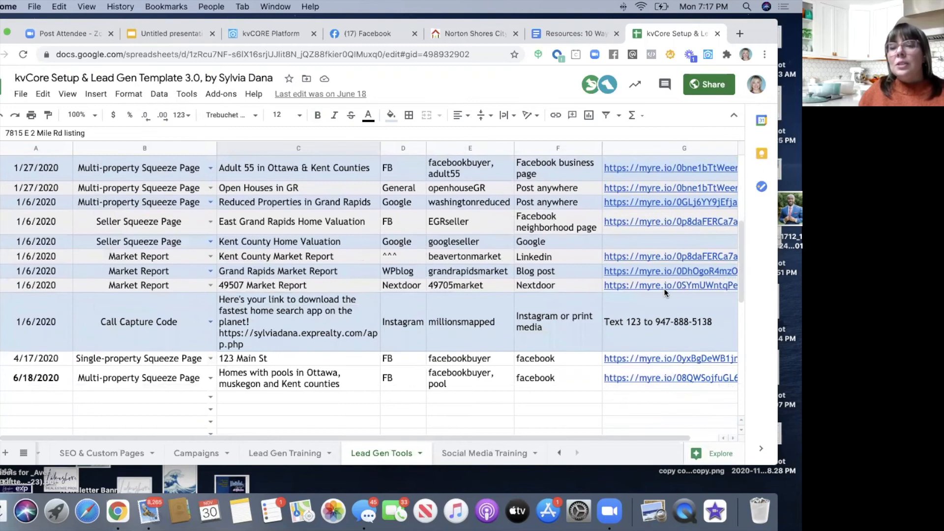
- Review the washingtonreduced hashtag, Google source and Facebook business page entries, then pick the first empty row
mouse_move(664, 286)
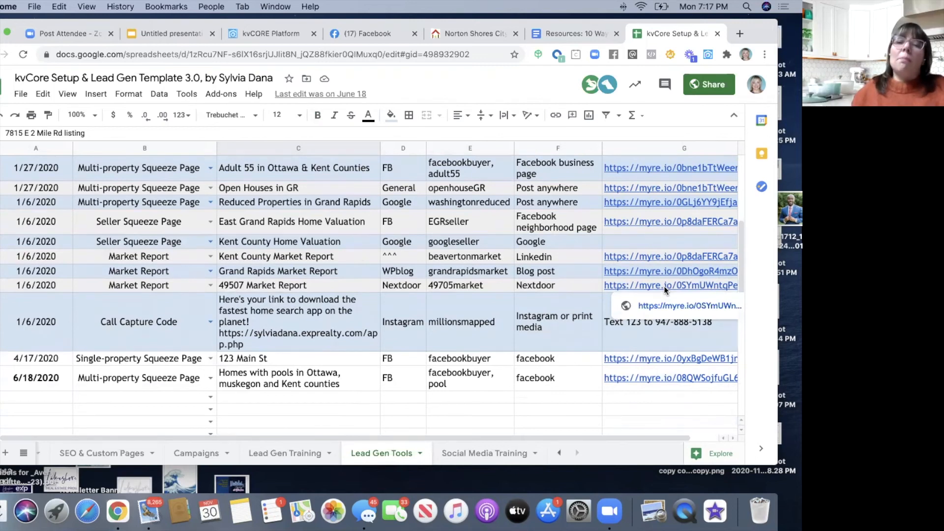
click(476, 204)
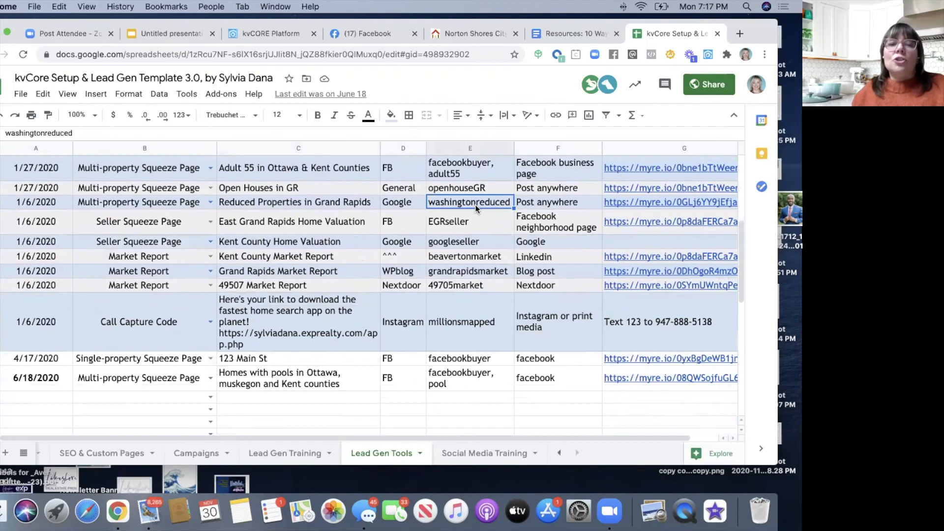
click(408, 203)
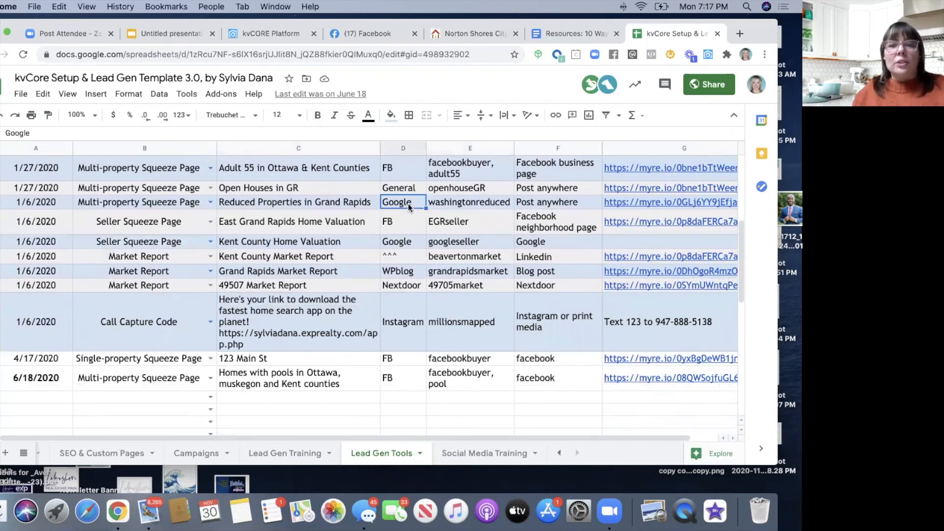
click(536, 207)
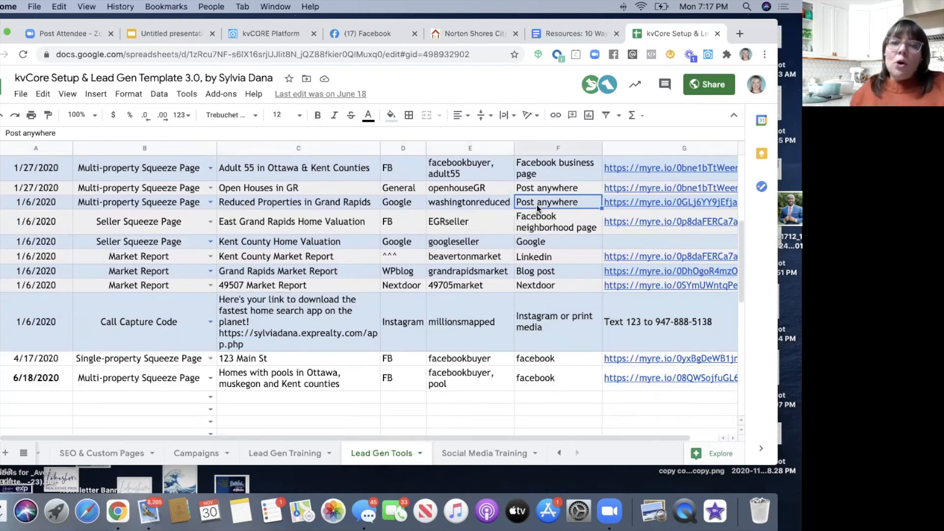
click(538, 178)
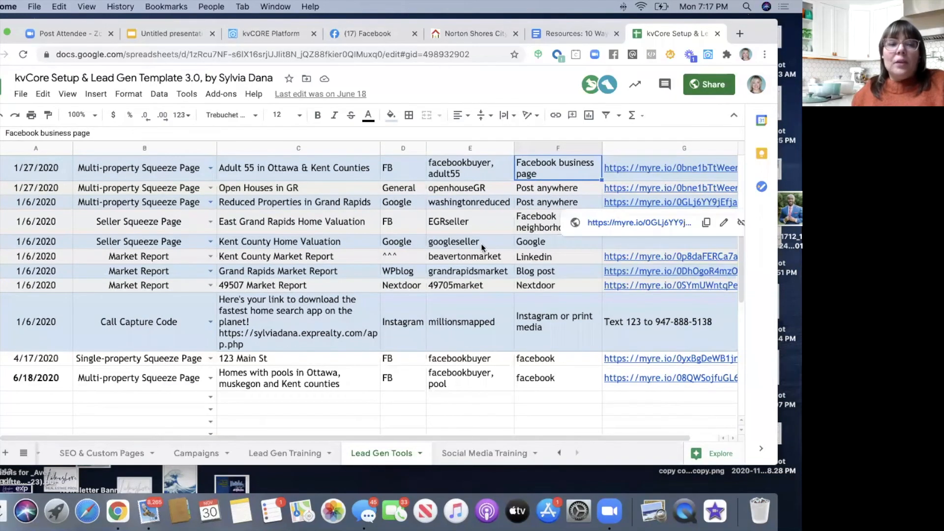
scroll(443, 261, up, 3)
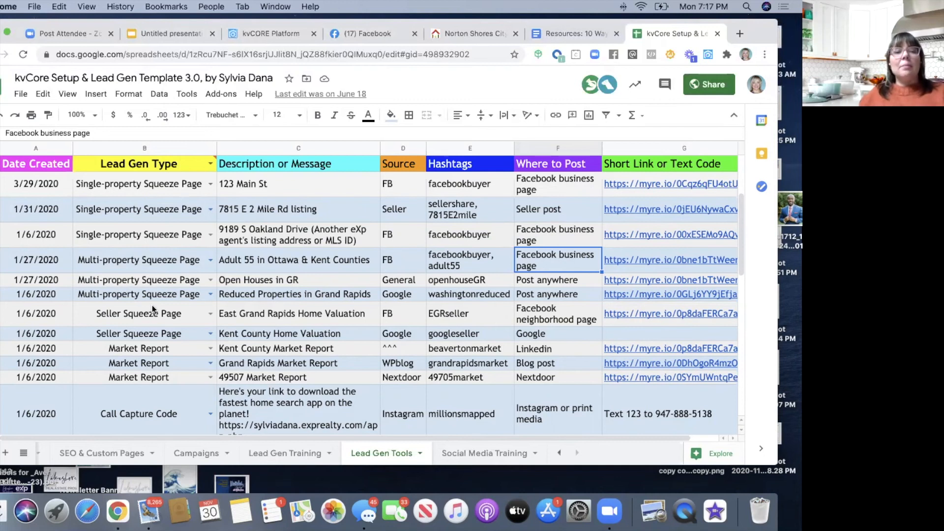
scroll(152, 305, down, 5)
click(29, 315)
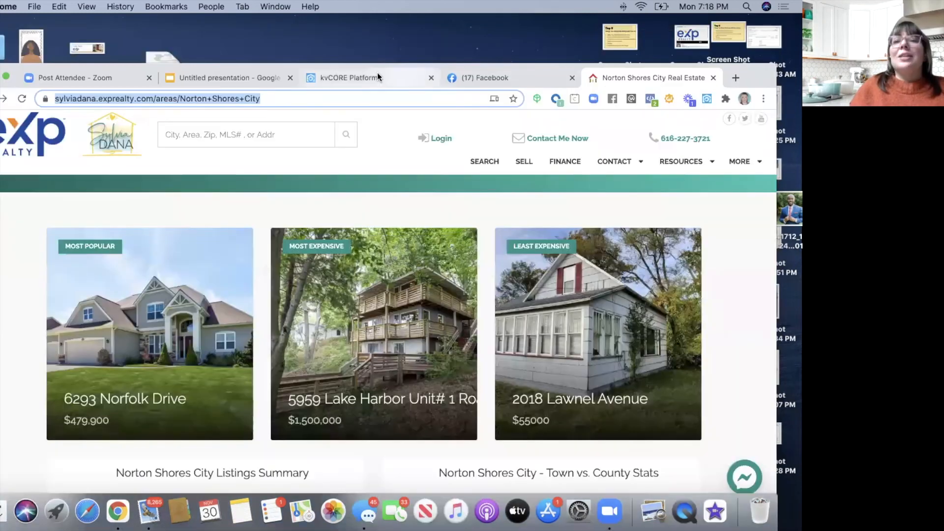
- Copy the listing's short link from kvCORE and load it in a new tab
click(377, 75)
drag(752, 72, 746, 28)
scroll(747, 28, down, 1)
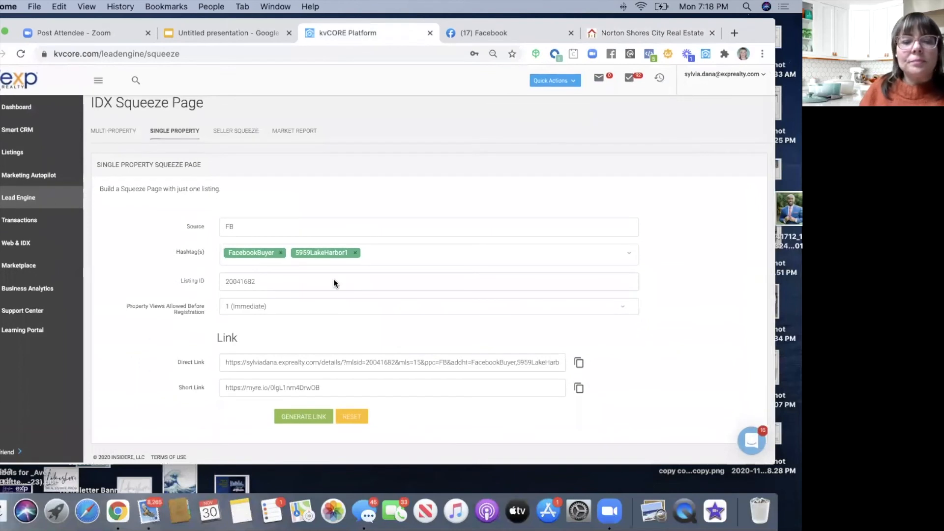
drag(221, 363, 516, 368)
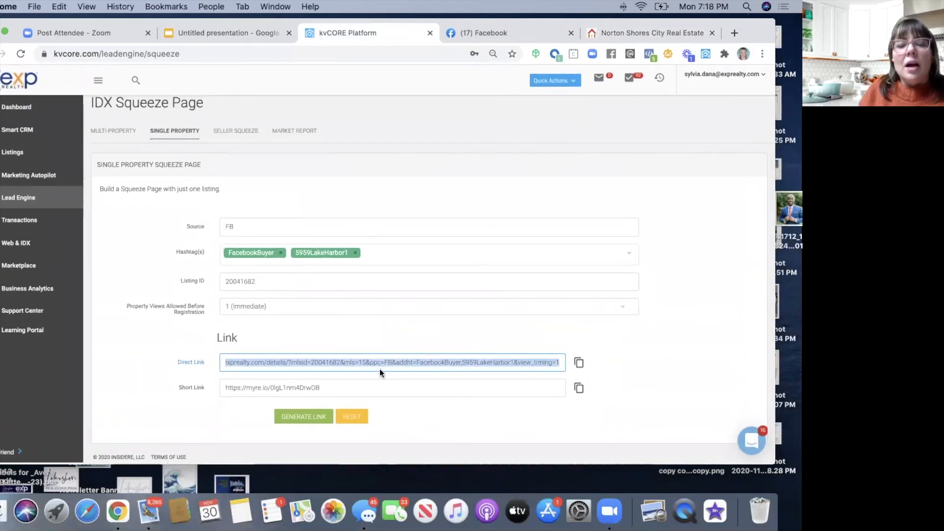
drag(338, 387, 224, 388)
key(super+c)
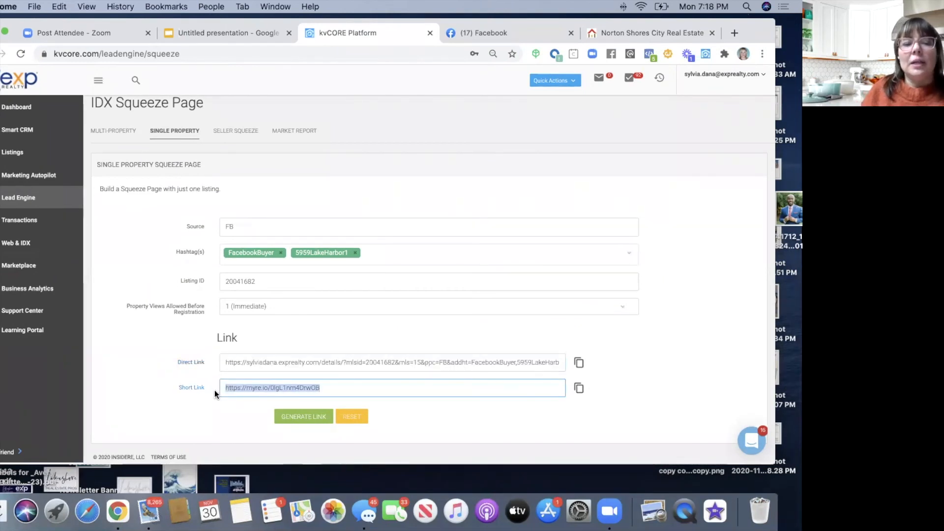
click(736, 33)
key(super+v)
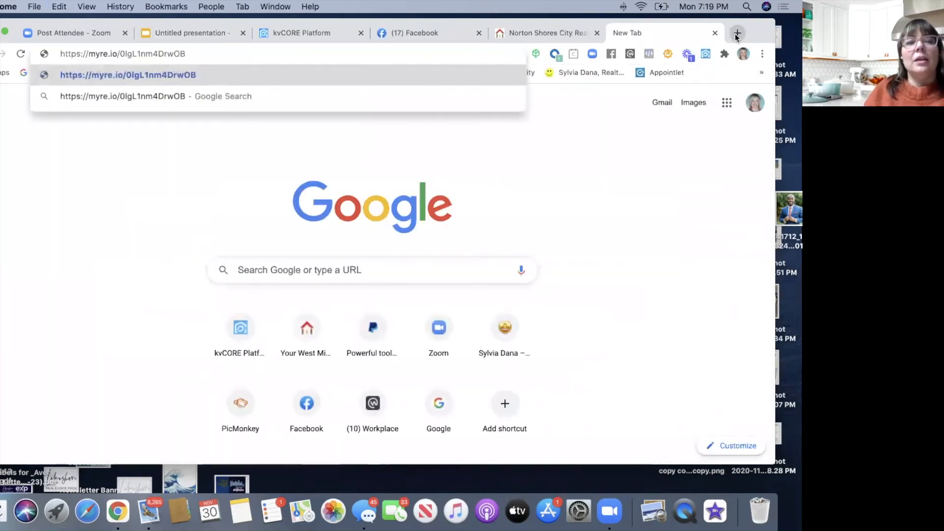
key(Return)
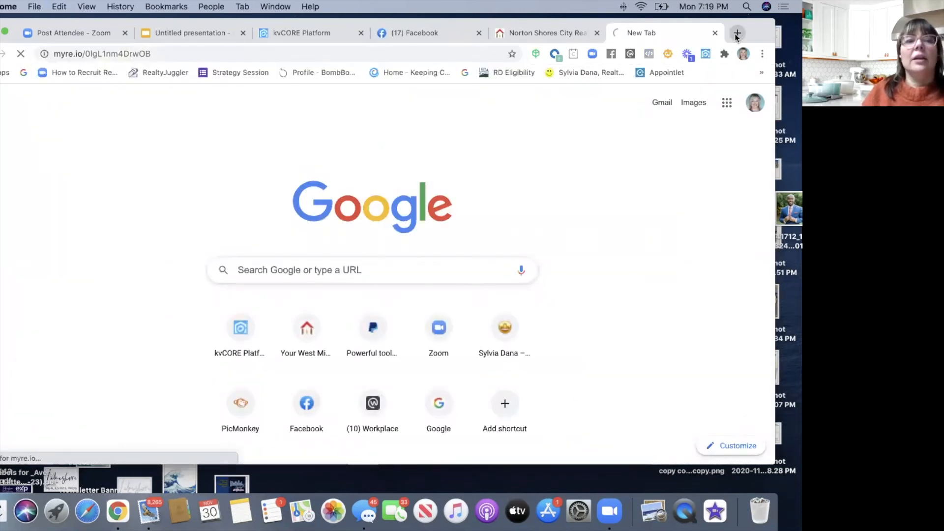
mouse_move(760, 28)
mouse_down()
mouse_move(760, 41)
mouse_move(760, 28)
mouse_up()
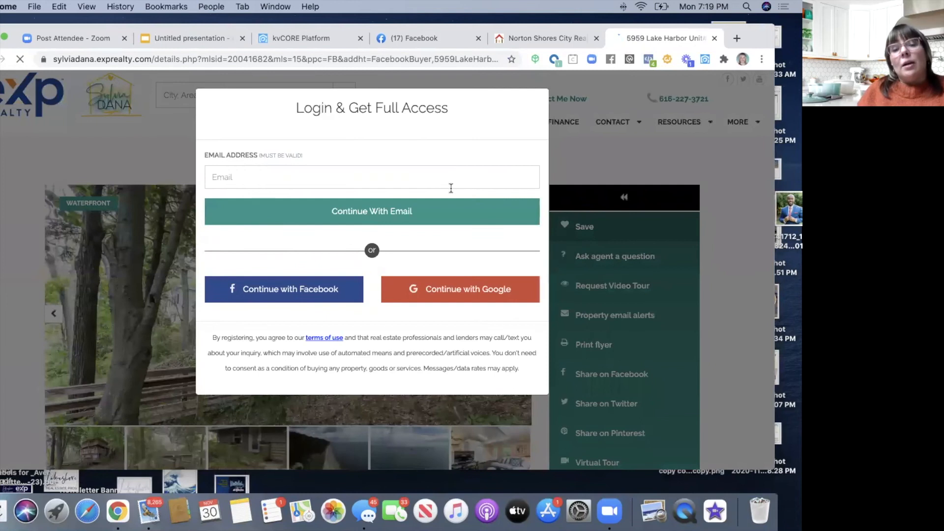
drag(766, 35, 765, 58)
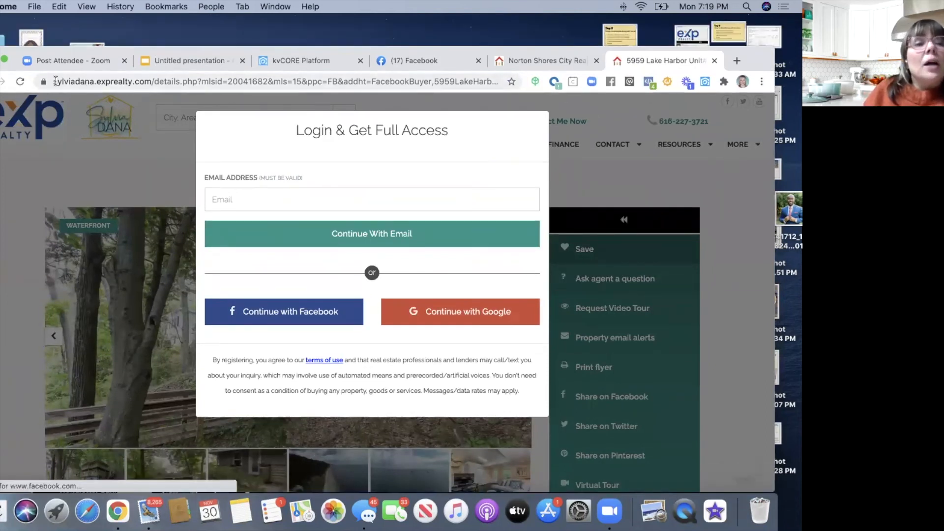
drag(54, 81, 131, 79)
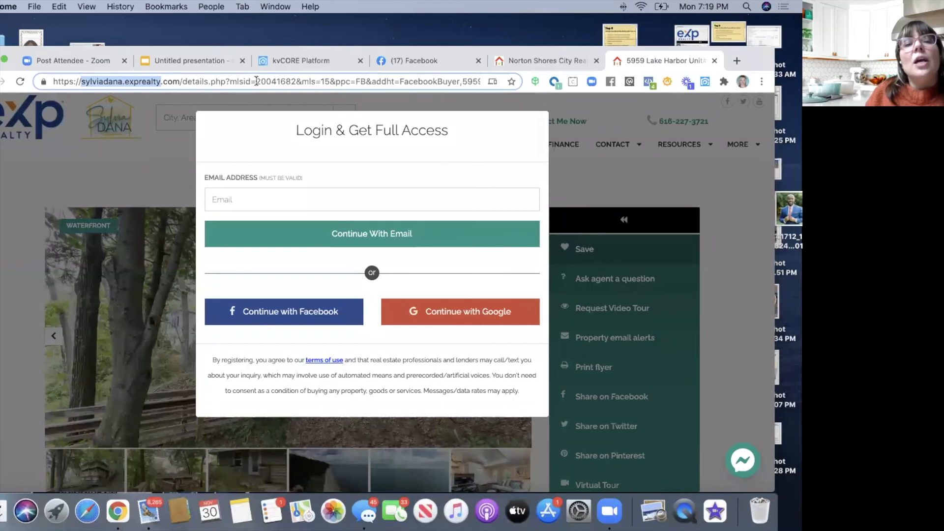
click(177, 81)
drag(180, 81, 81, 80)
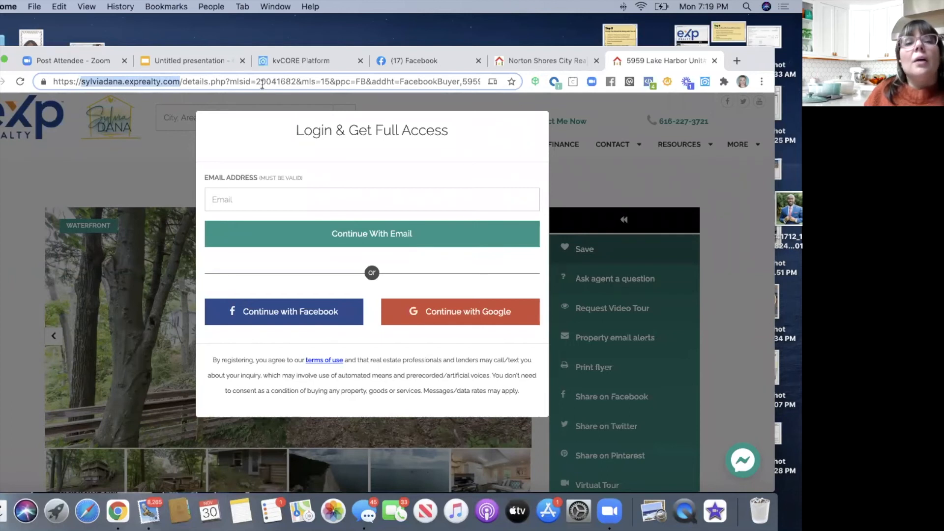
drag(297, 81, 254, 79)
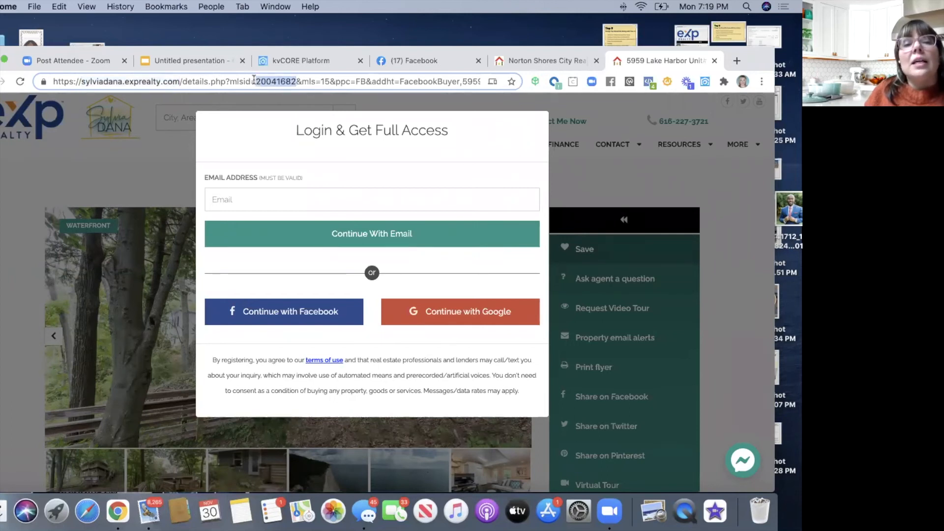
click(362, 80)
drag(400, 81, 448, 81)
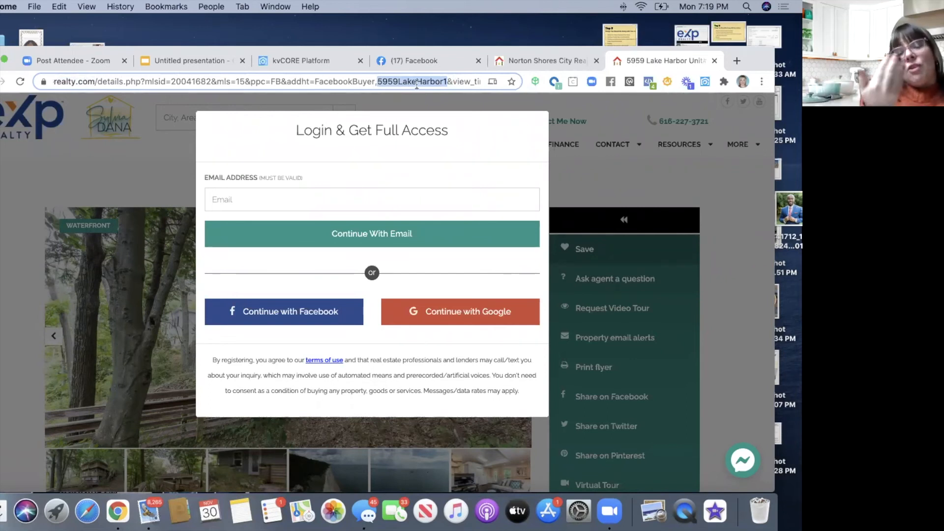
click(455, 79)
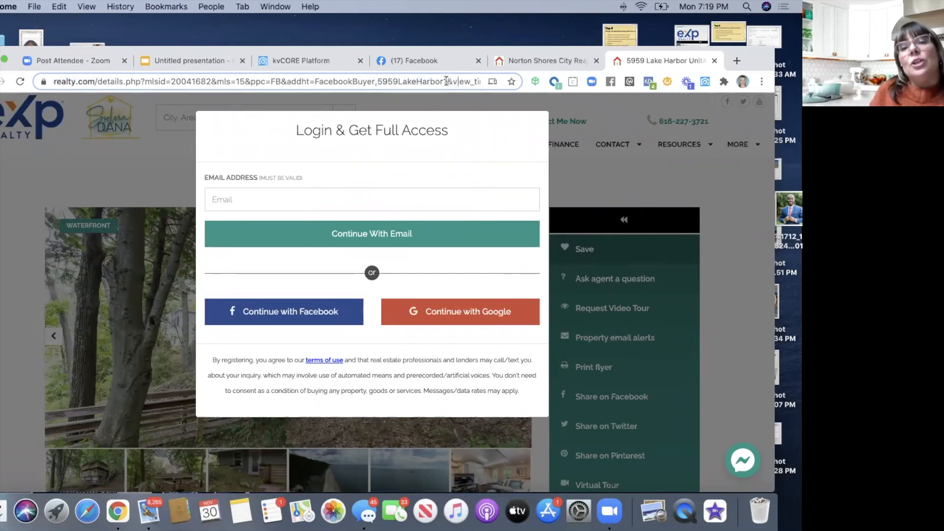
drag(447, 81, 379, 83)
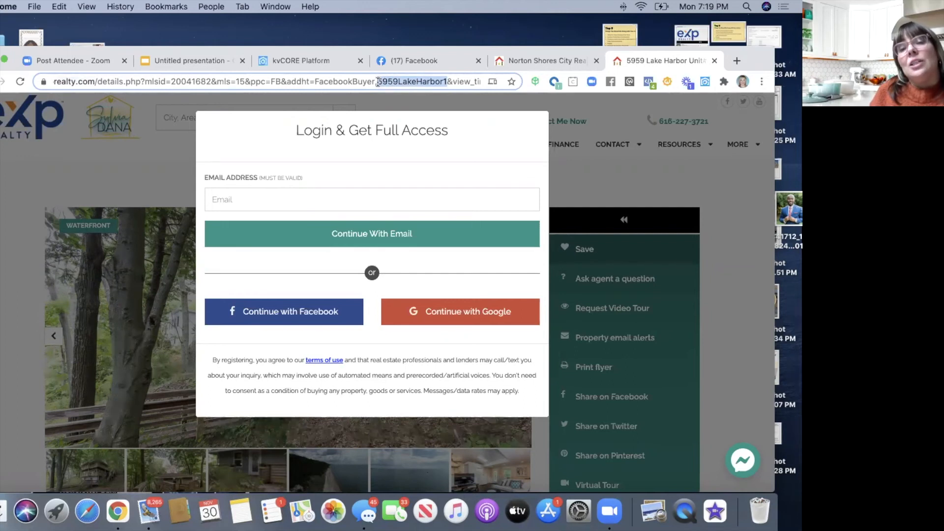
click(448, 81)
drag(453, 81, 477, 82)
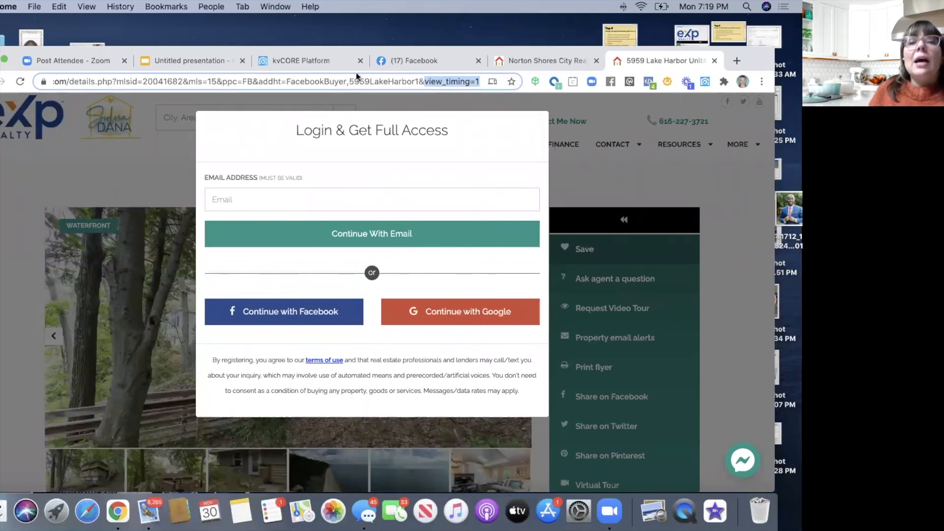
click(397, 64)
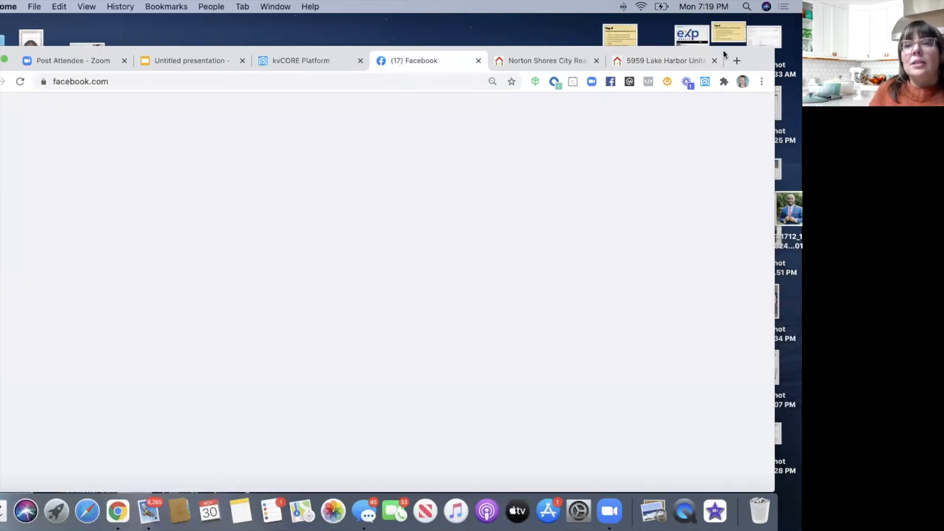
- Go to the realtor business Page and open its Publishing Tools
drag(753, 62, 754, 41)
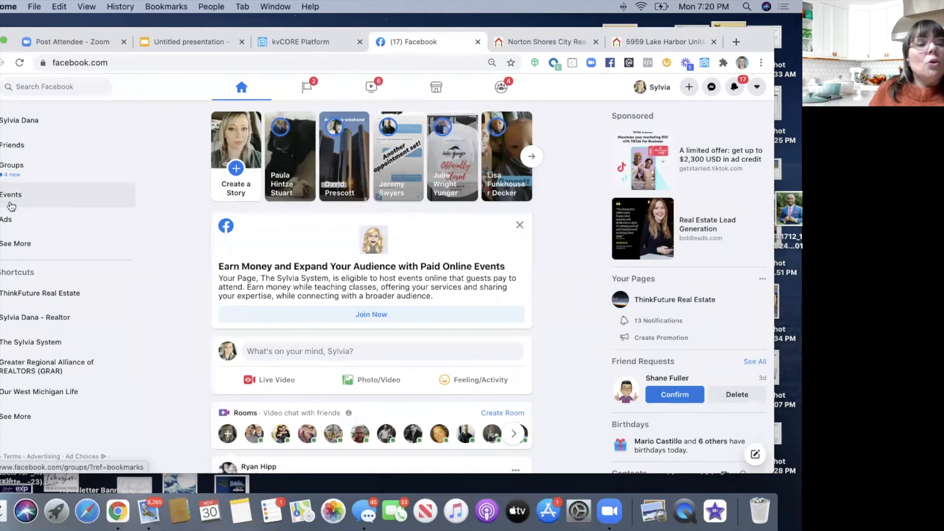
click(10, 323)
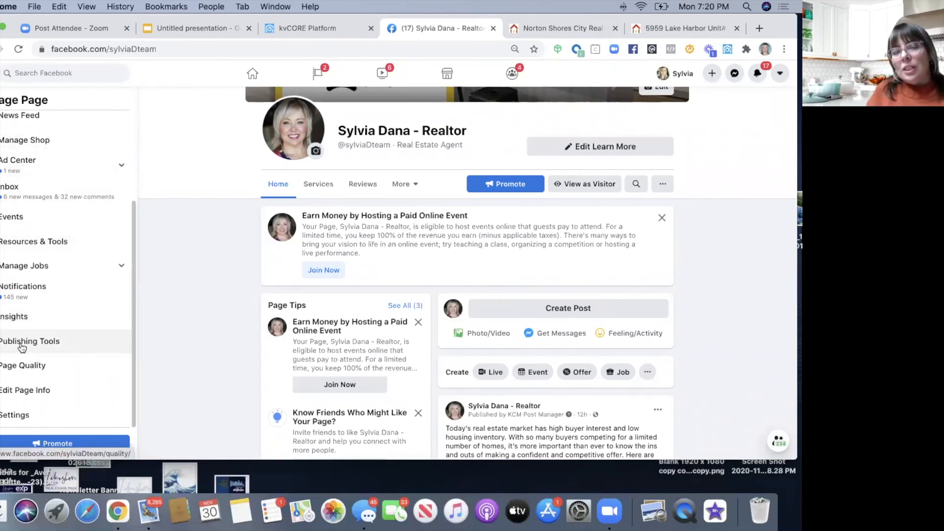
scroll(80, 323, up, 5)
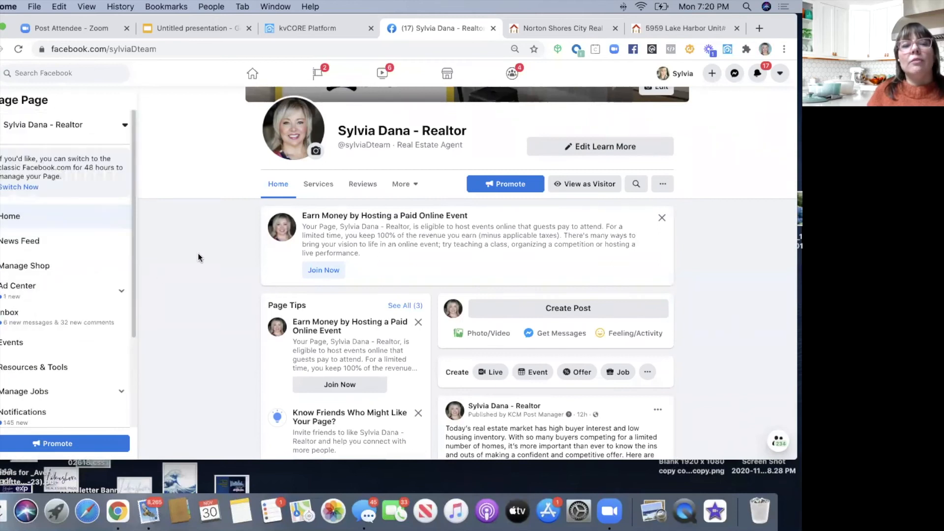
scroll(199, 257, up, 3)
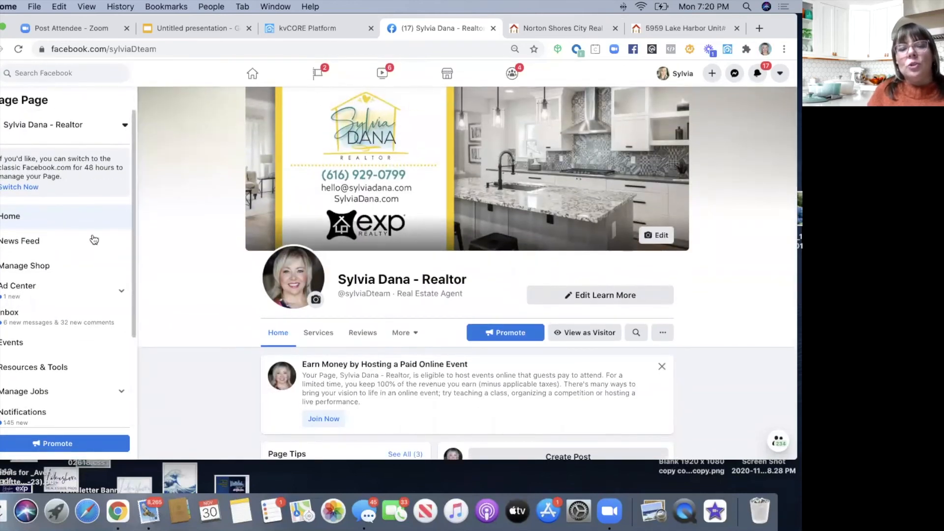
scroll(81, 280, down, 3)
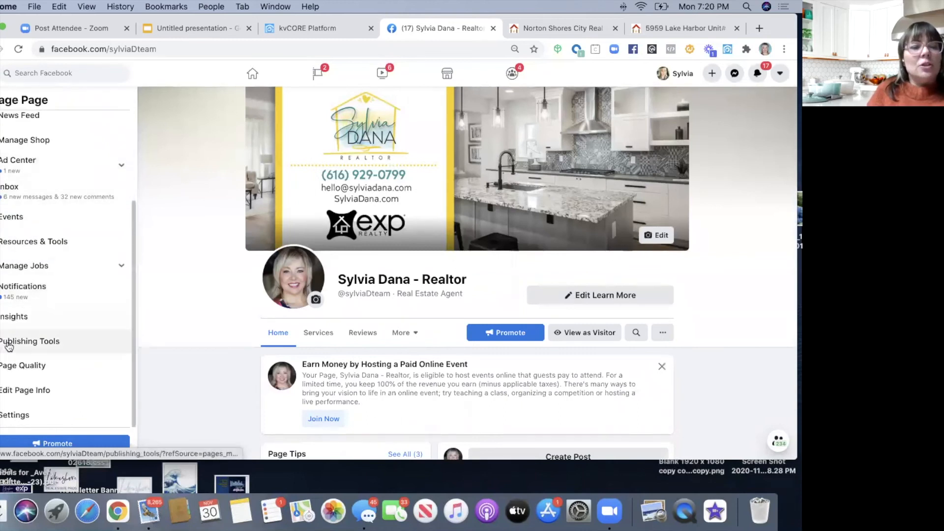
click(9, 346)
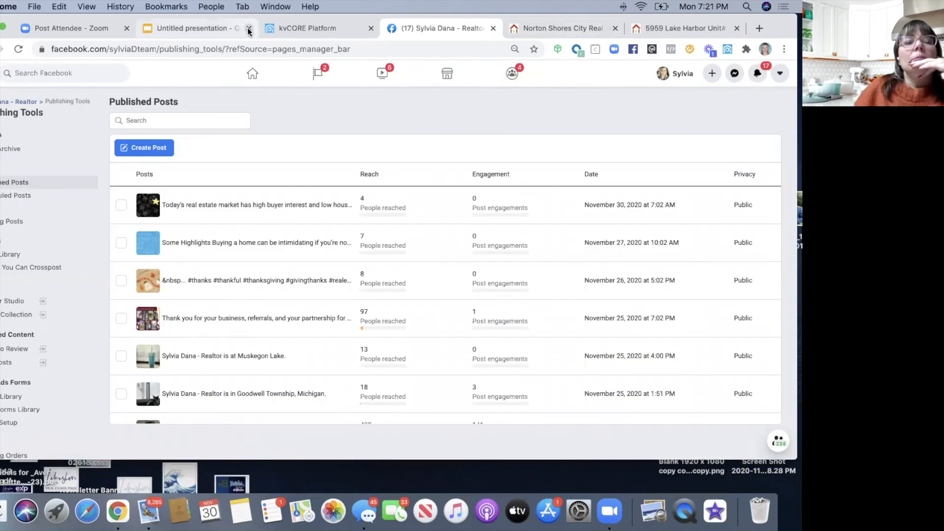
- Start a new Page post with the short link's listing preview, headed 'Lake Michigan Home For Sale!'
click(143, 149)
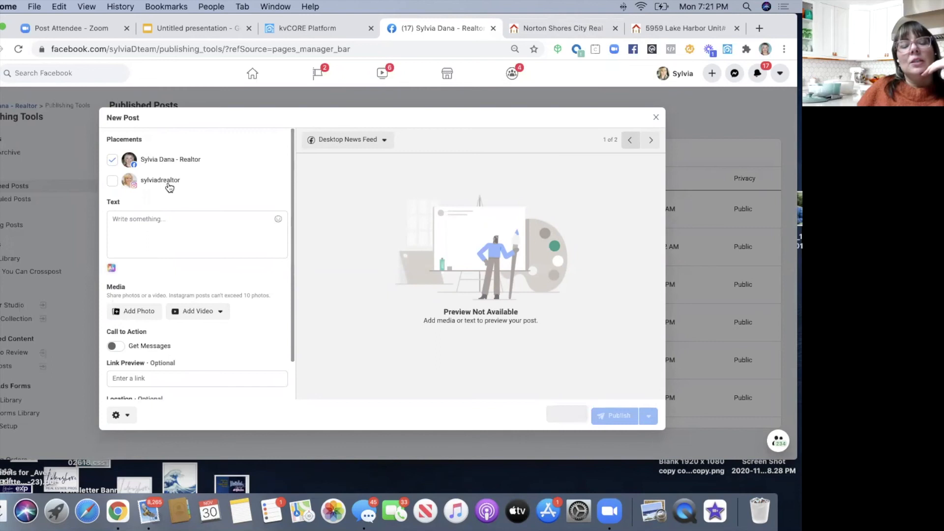
click(133, 217)
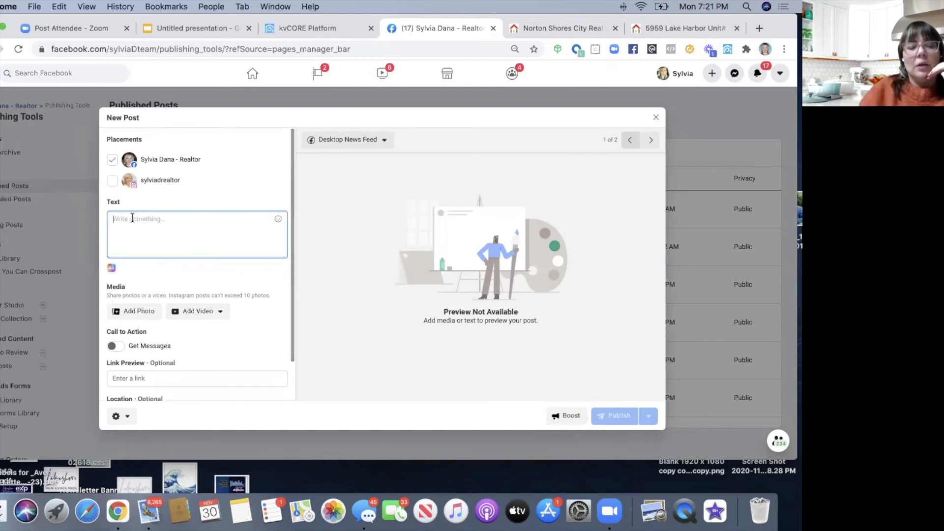
text(https://myre.io/0lgL1nm4DrwOB)
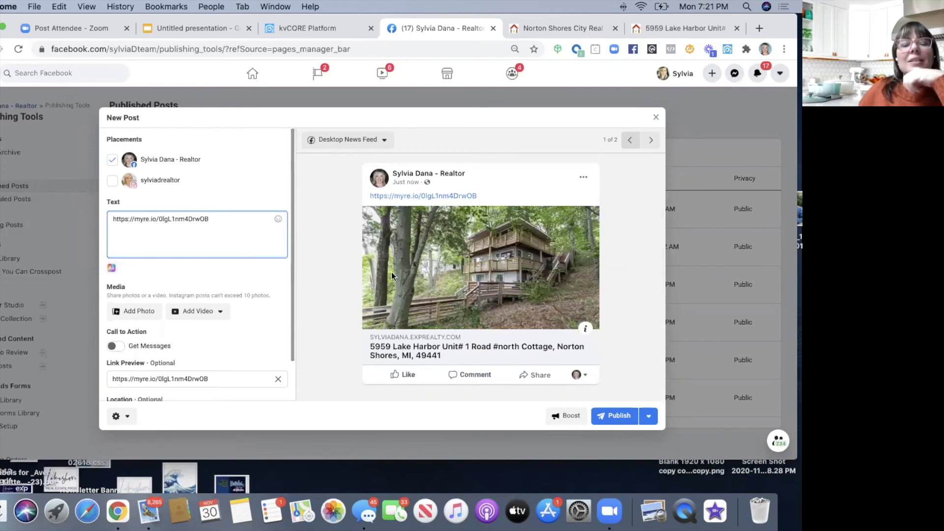
drag(210, 219, 107, 213)
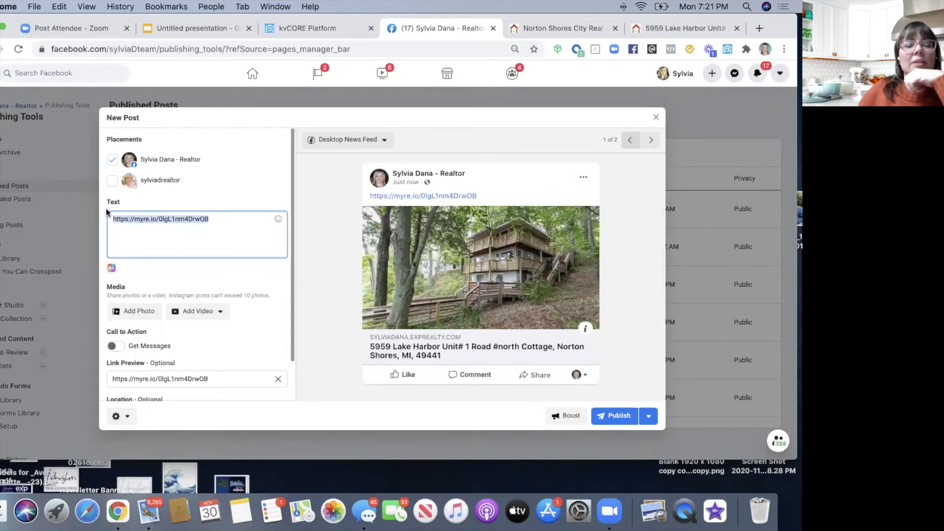
key(BackSpace)
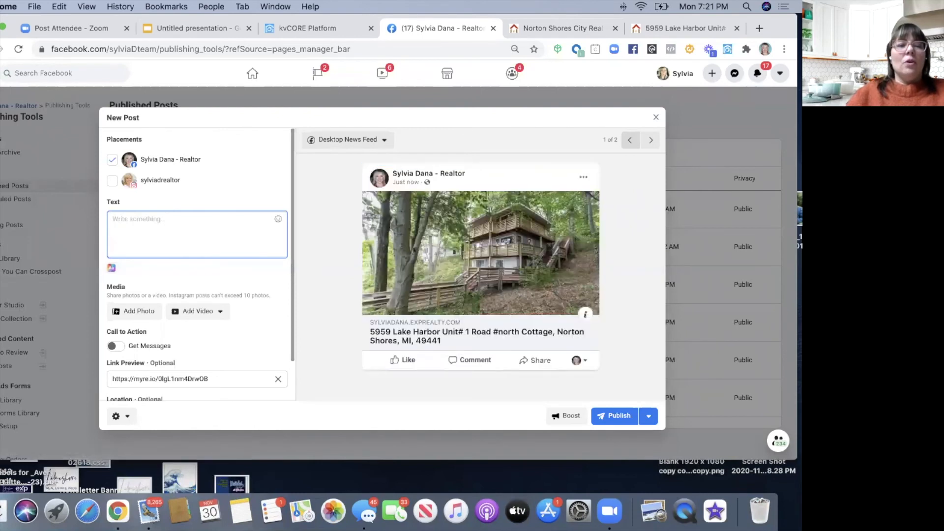
text(Lake Michigan Home)
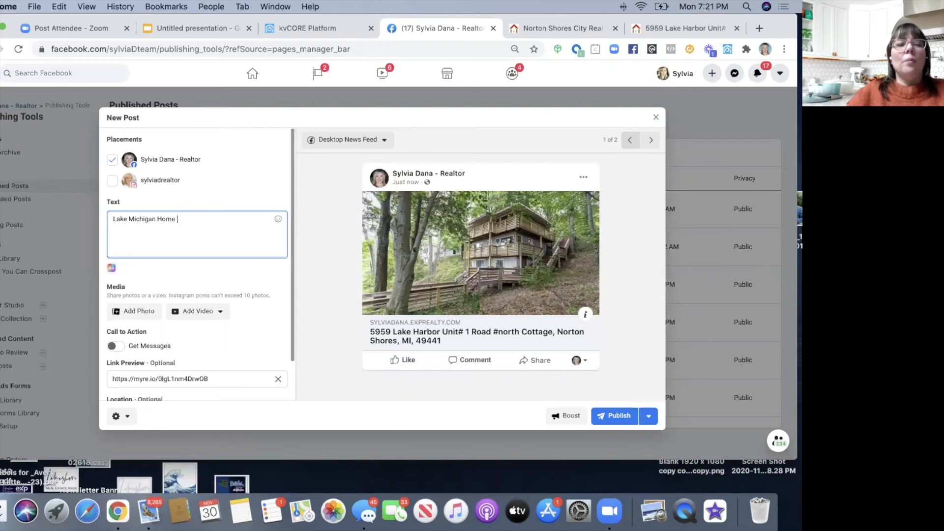
text( fo)
key(BackSpace)
key(BackSpace)
key(BackSpace)
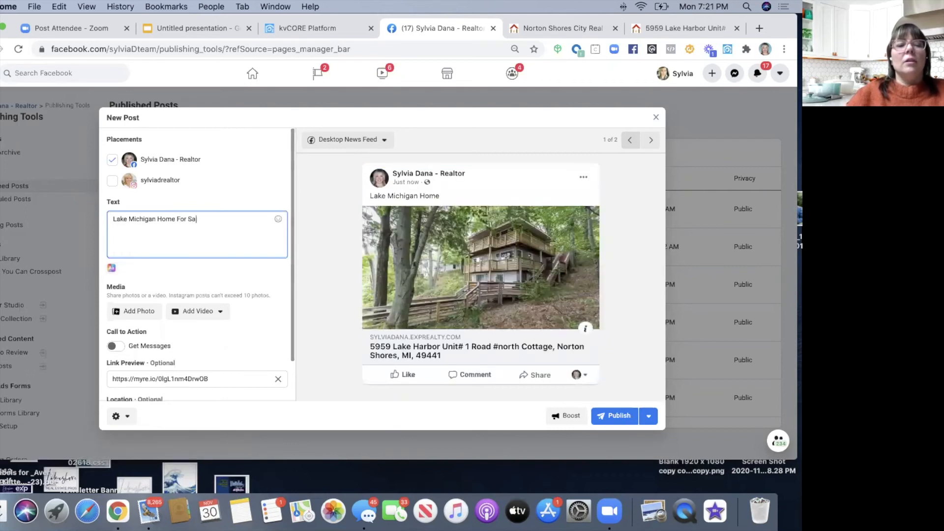
text(For Sale!)
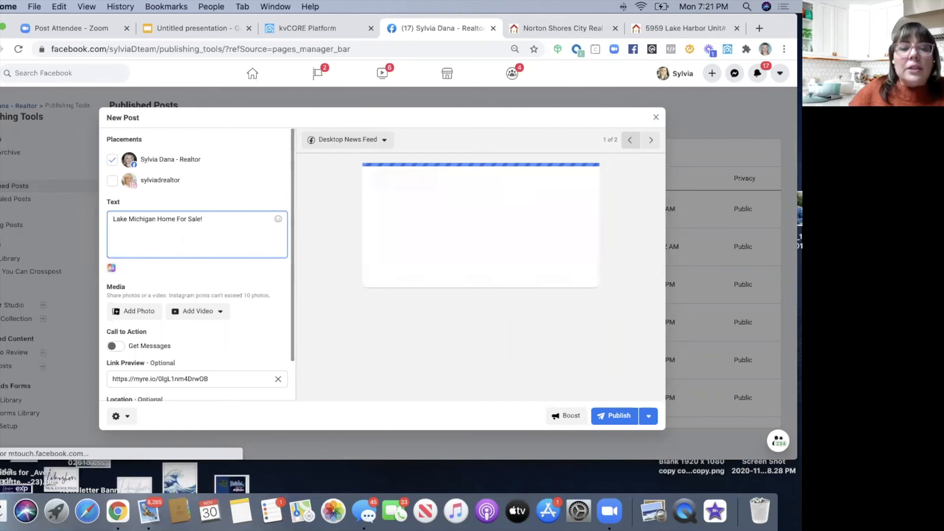
- Add a wave emoji to begin the post's second line
click(278, 221)
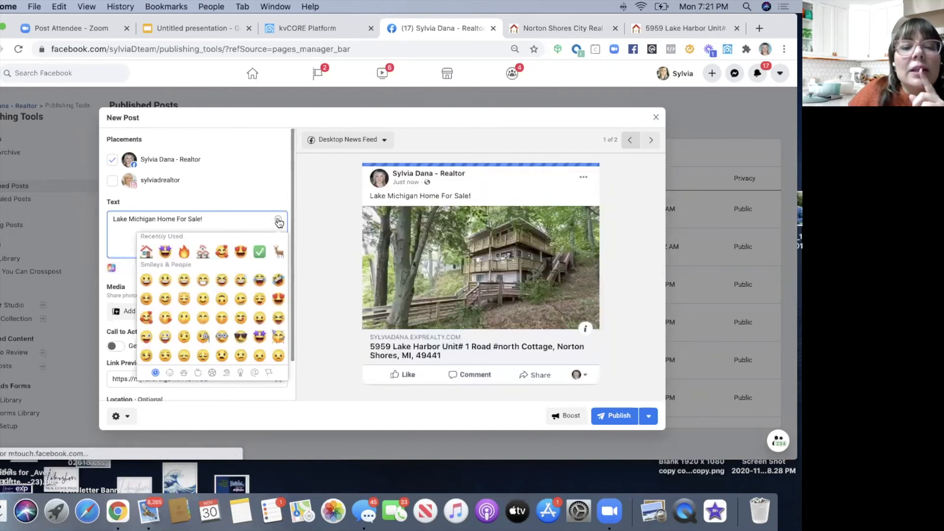
click(279, 220)
click(279, 220)
scroll(231, 309, down, 5)
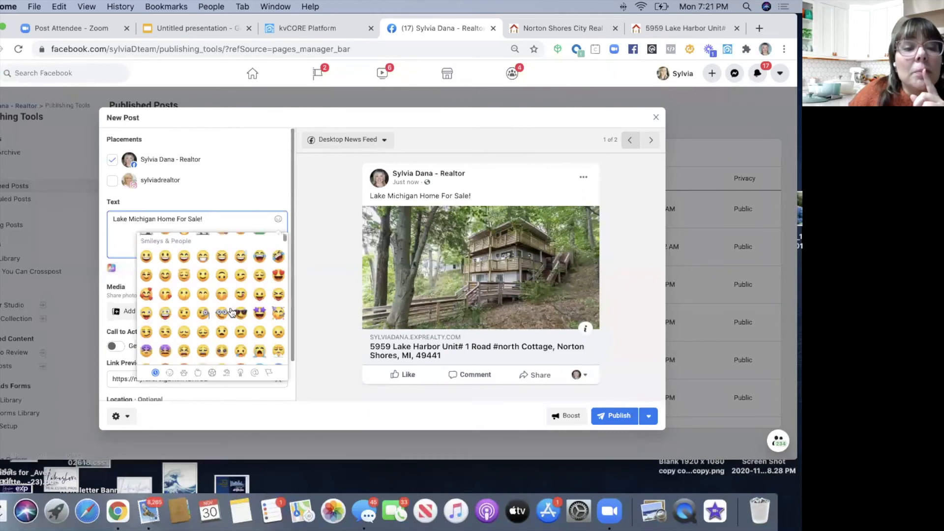
scroll(232, 313, down, 10)
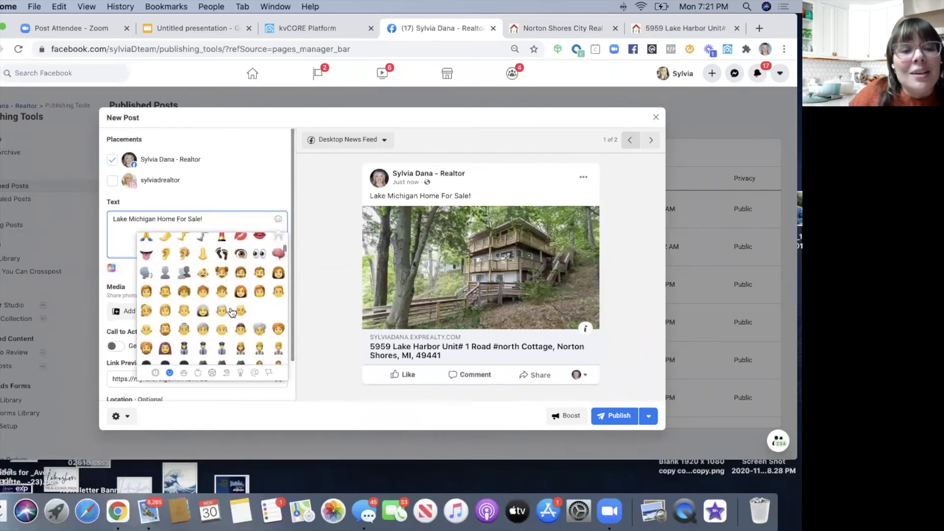
scroll(222, 326, down, 2)
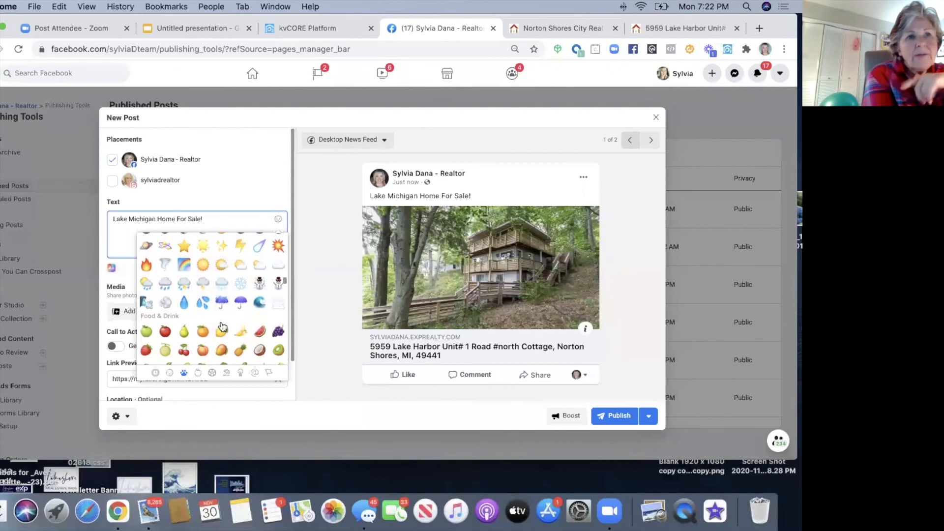
scroll(221, 326, up, 3)
scroll(220, 325, up, 1)
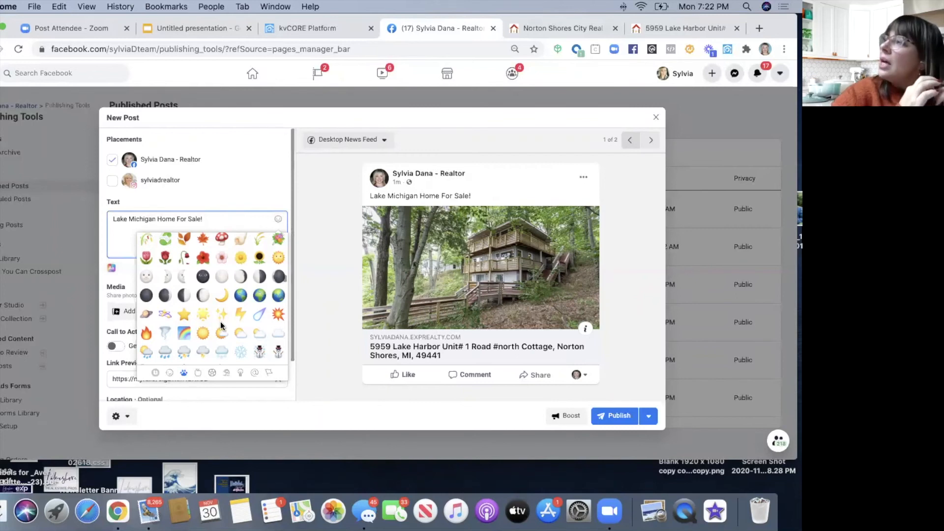
scroll(206, 336, down, 2)
scroll(206, 336, down, 1)
scroll(207, 336, up, 5)
scroll(206, 336, down, 5)
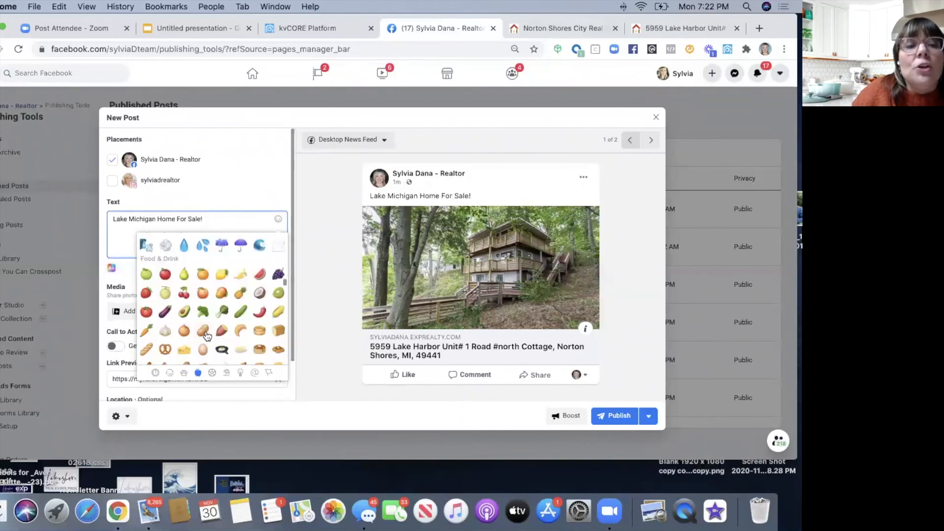
scroll(206, 336, up, 2)
click(259, 294)
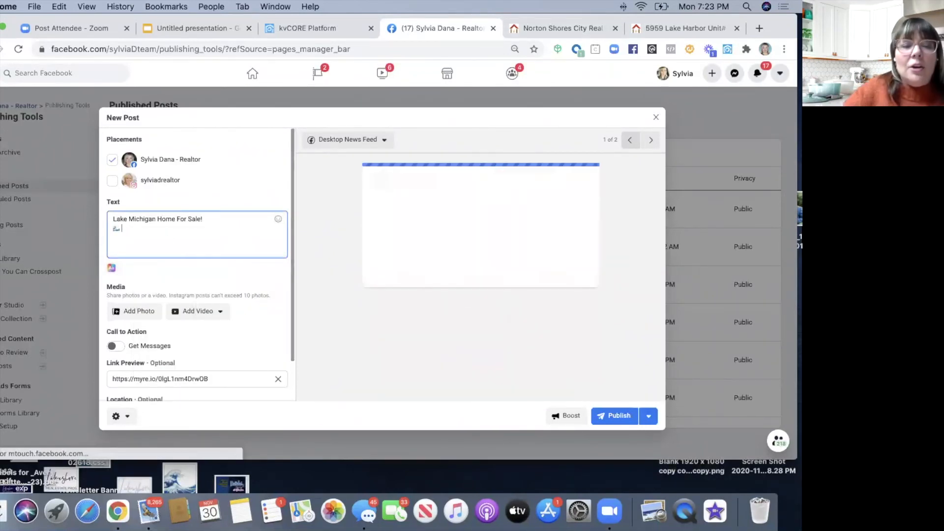
- Add the '100 ft of beachfront' and '2 bed, 2 bath' bullet lines with wave emojis
text(100 ft of )
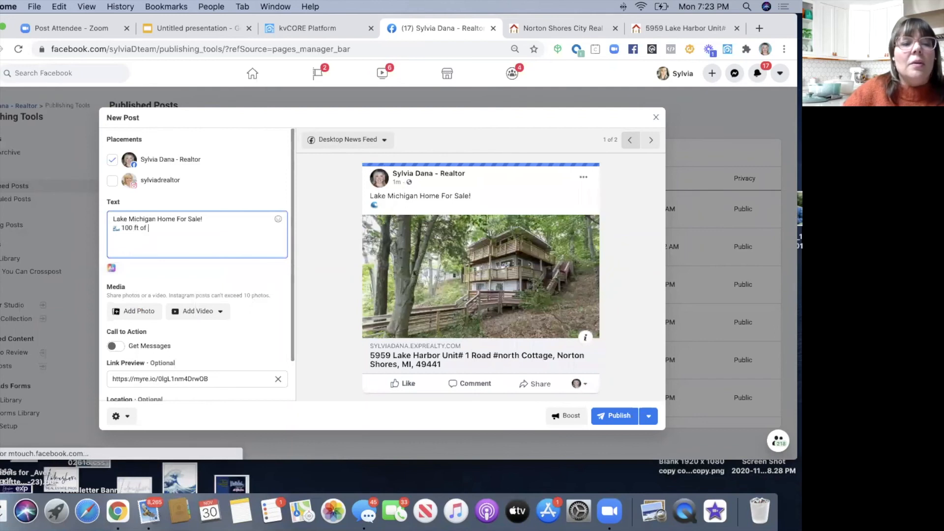
text(beachfo)
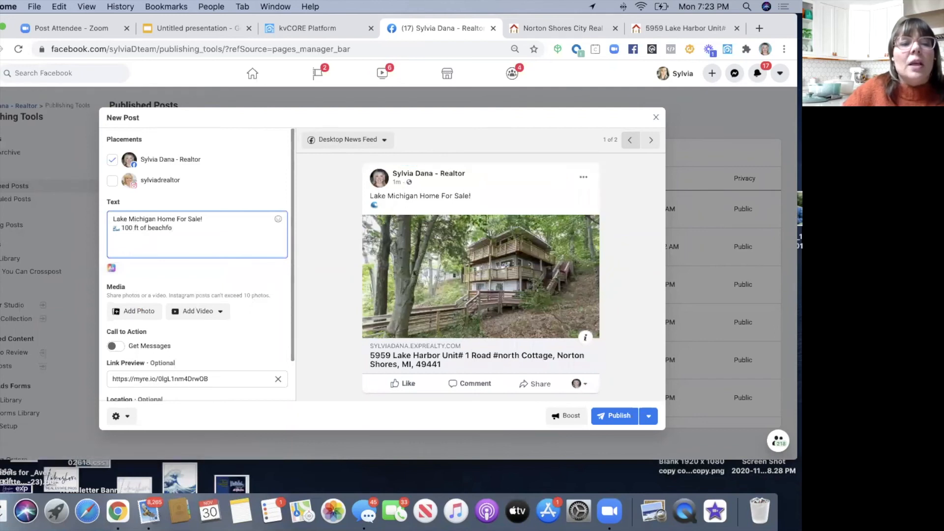
key(BackSpace)
key(BackSpace)
key(BackSpace)
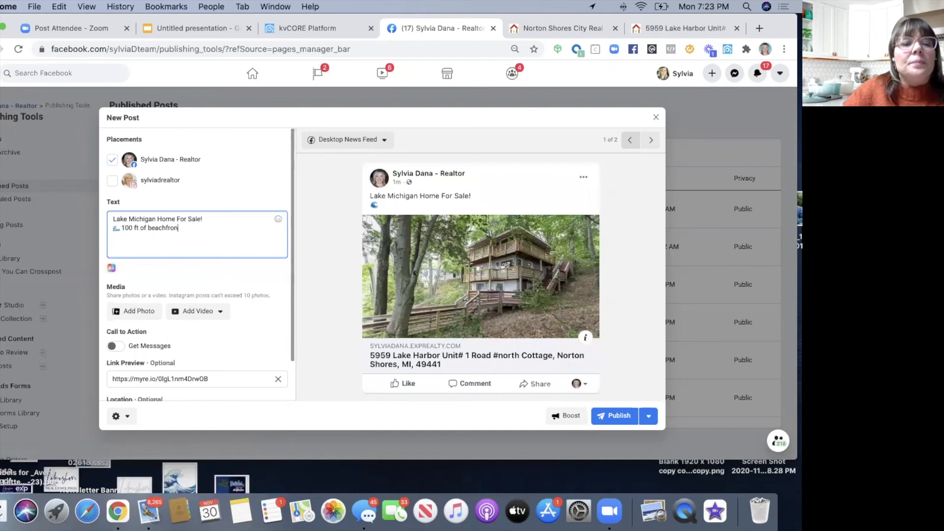
text(ont)
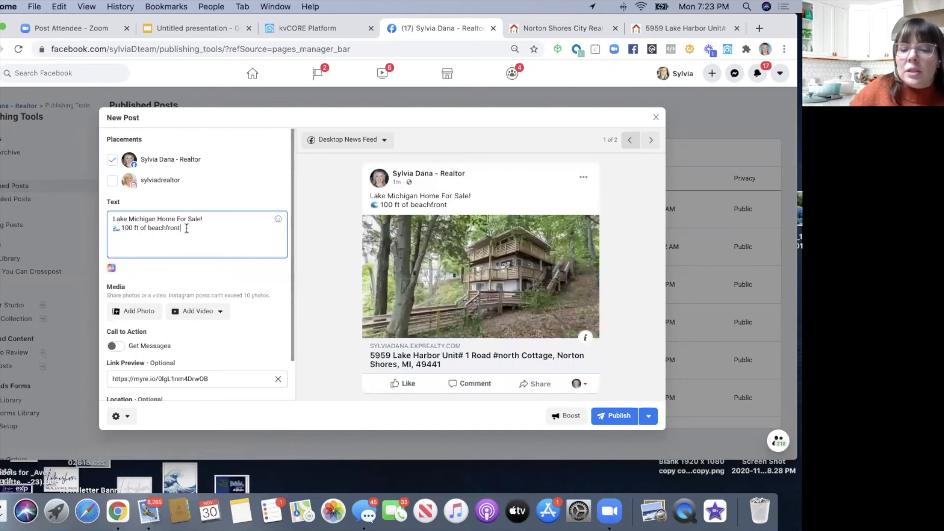
key(Return)
text(🌊)
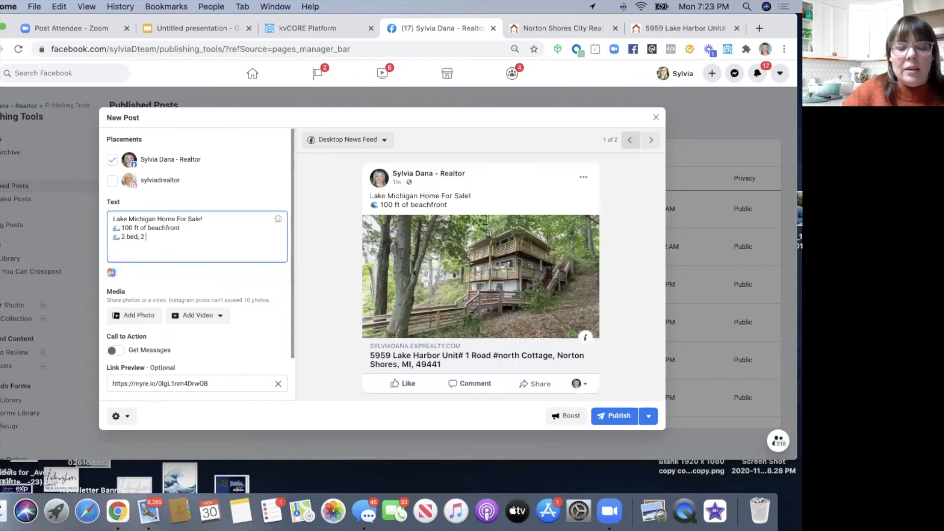
key(Return)
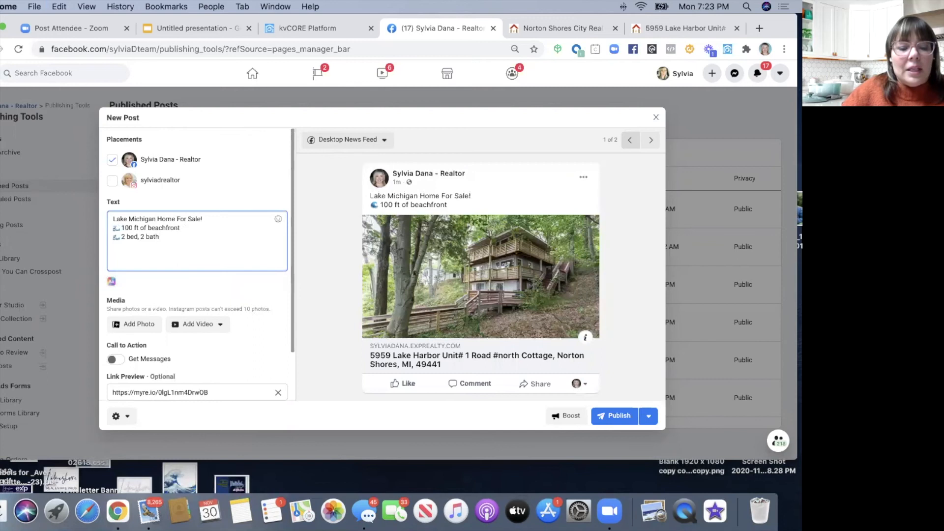
text(🌊)
- Add the claim it's the most expensive home listed in Norton Shores this week, plus a fire emoji
text(Open f)
text(lor)
text(or)
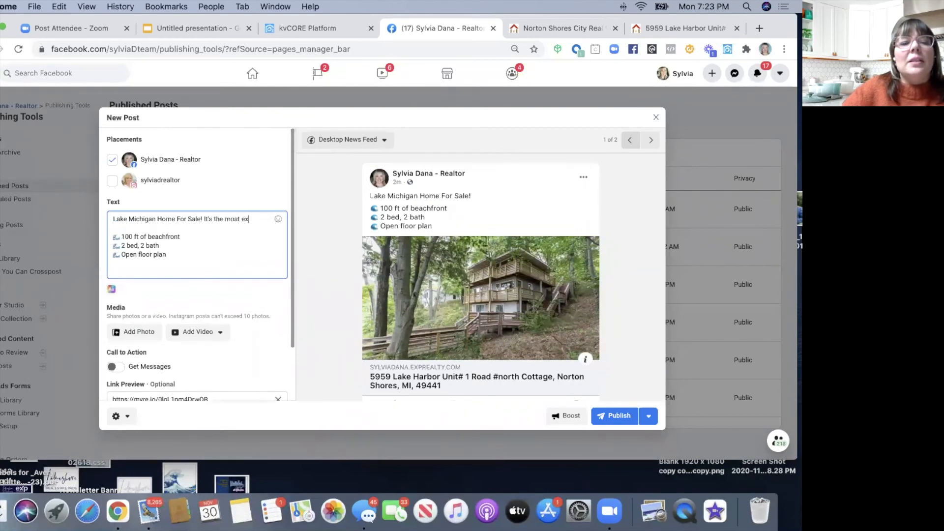
text(p)
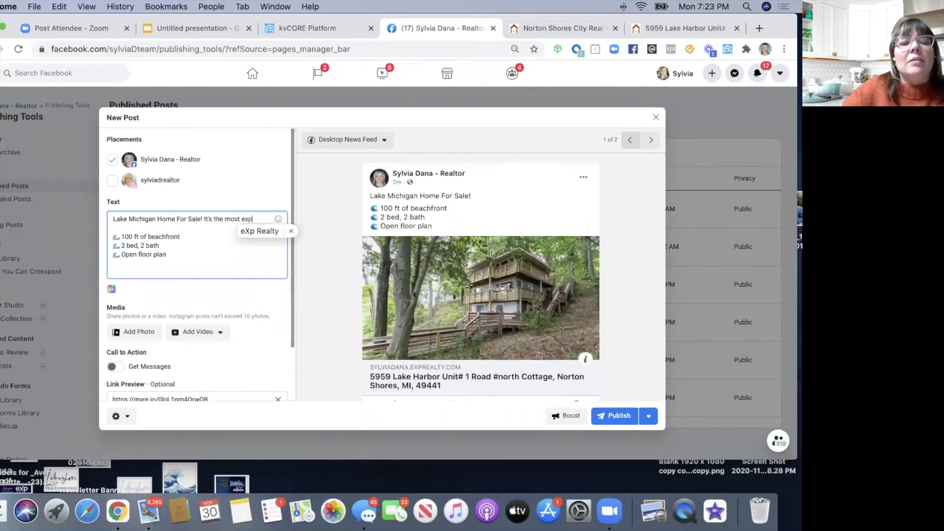
text(ensive home)
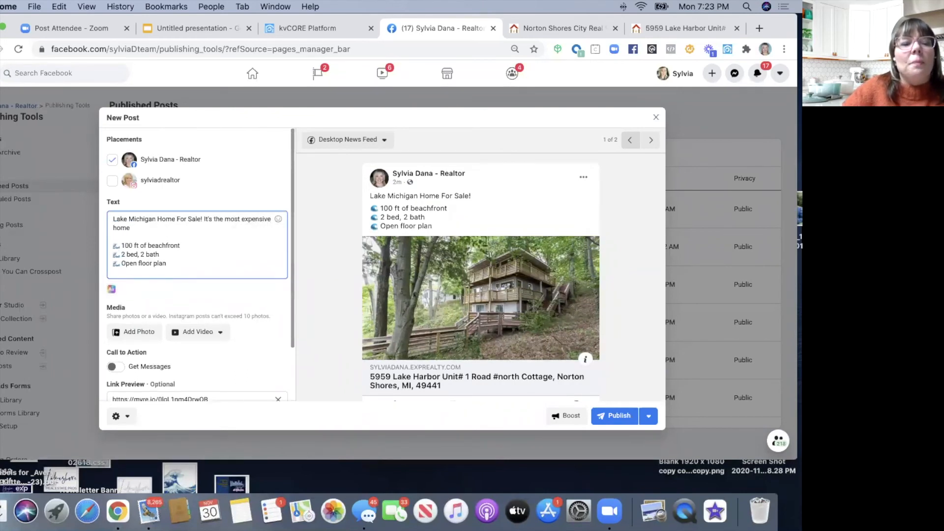
text( listin)
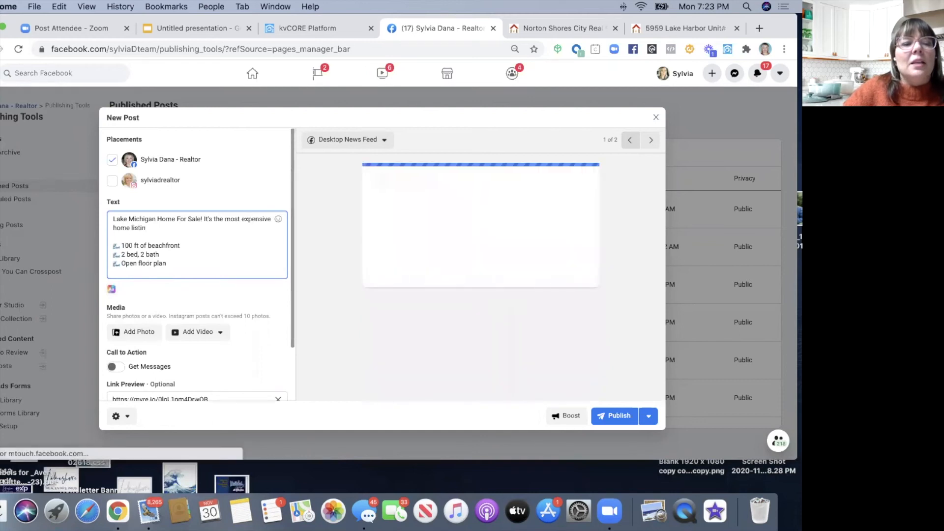
key(BackSpace)
key(BackSpace)
text(ed in Norton Shores this week!)
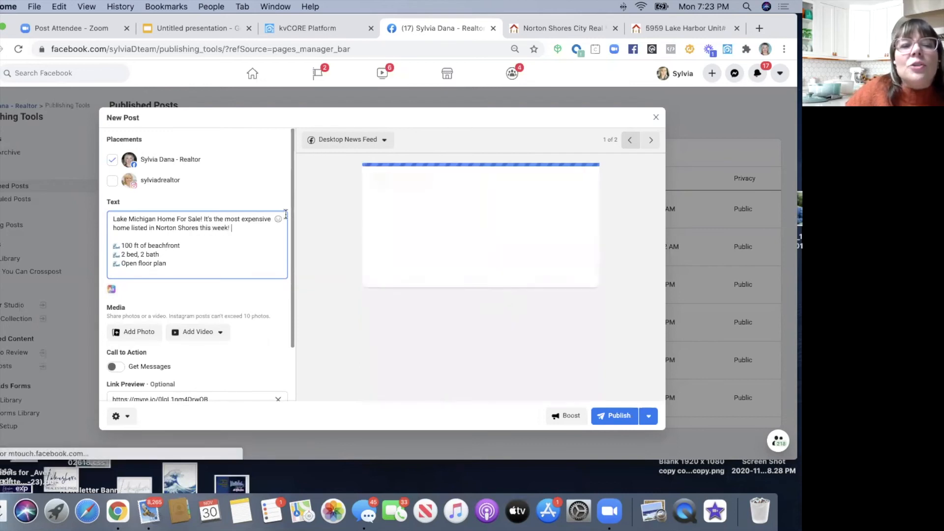
click(278, 219)
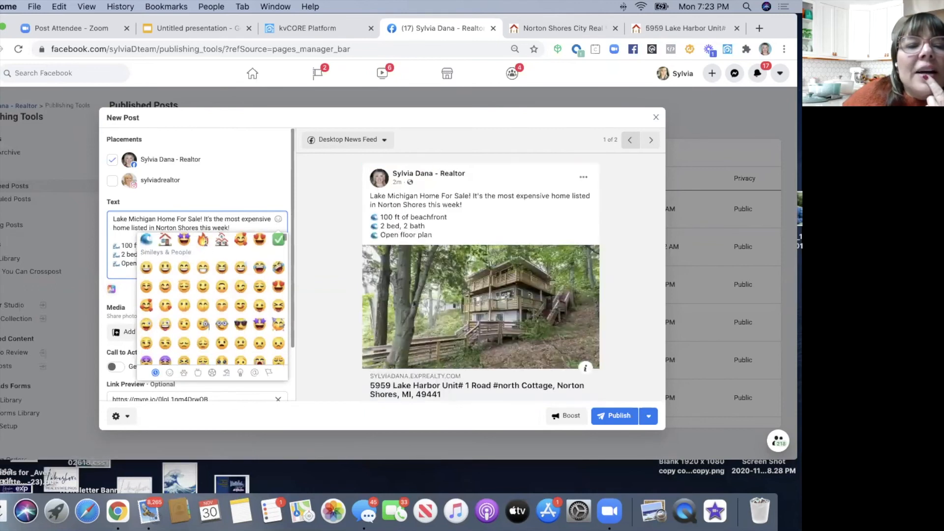
click(203, 252)
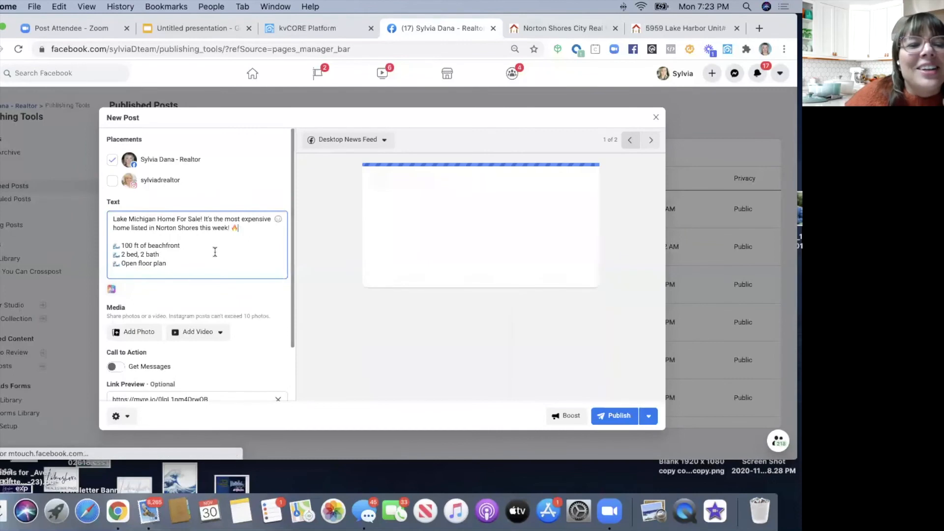
scroll(215, 251, down, 1)
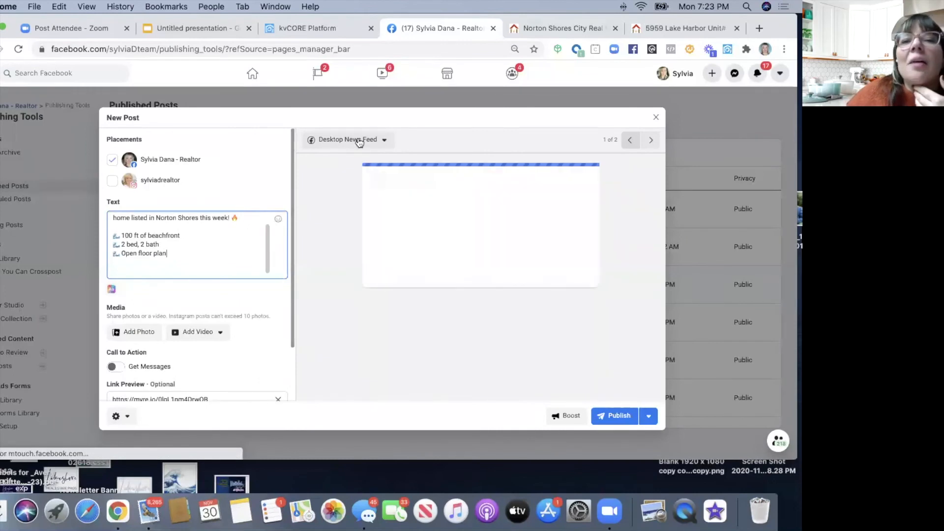
click(544, 30)
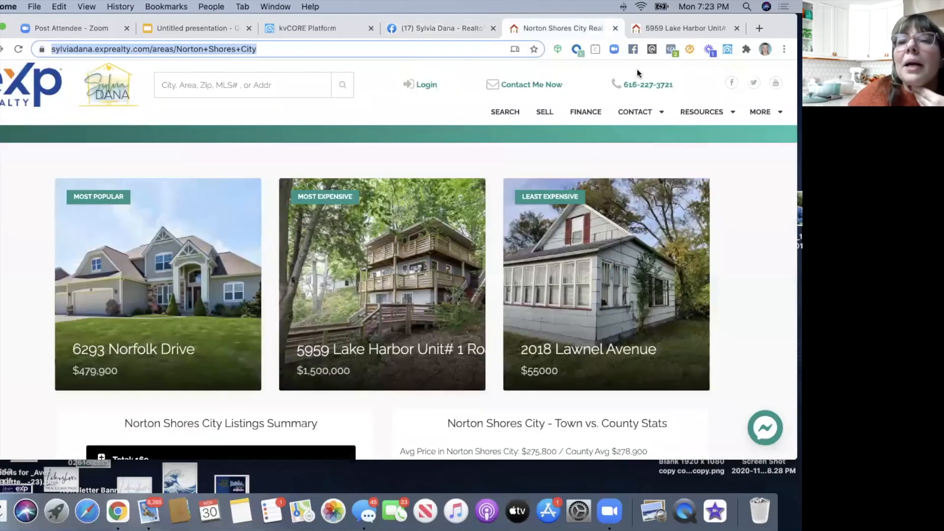
click(663, 29)
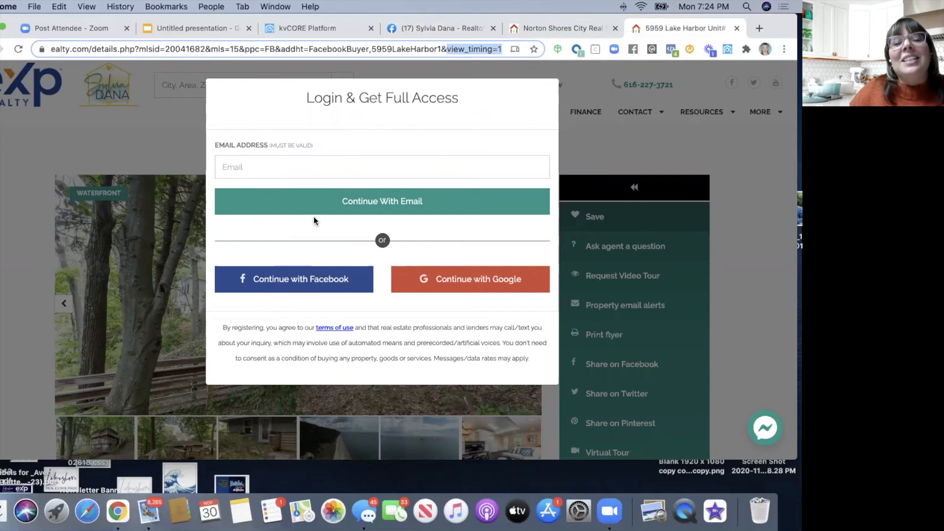
click(284, 173)
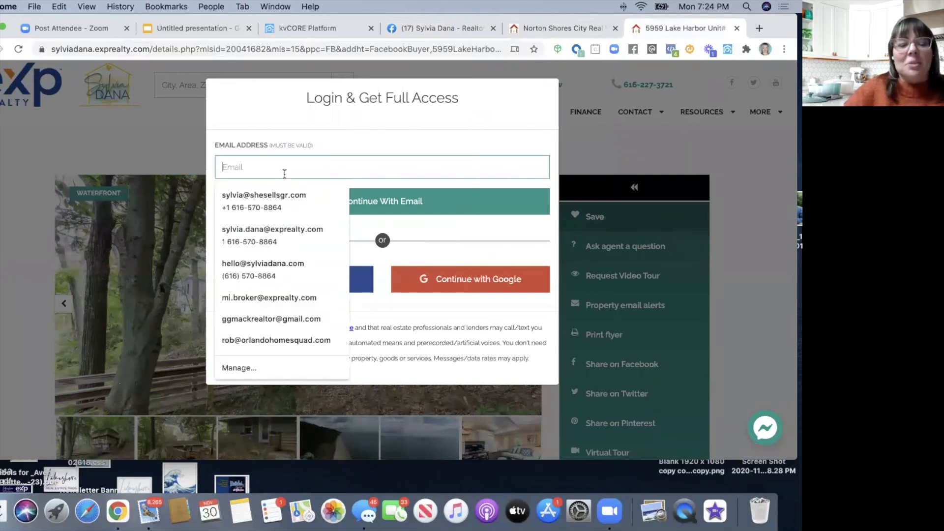
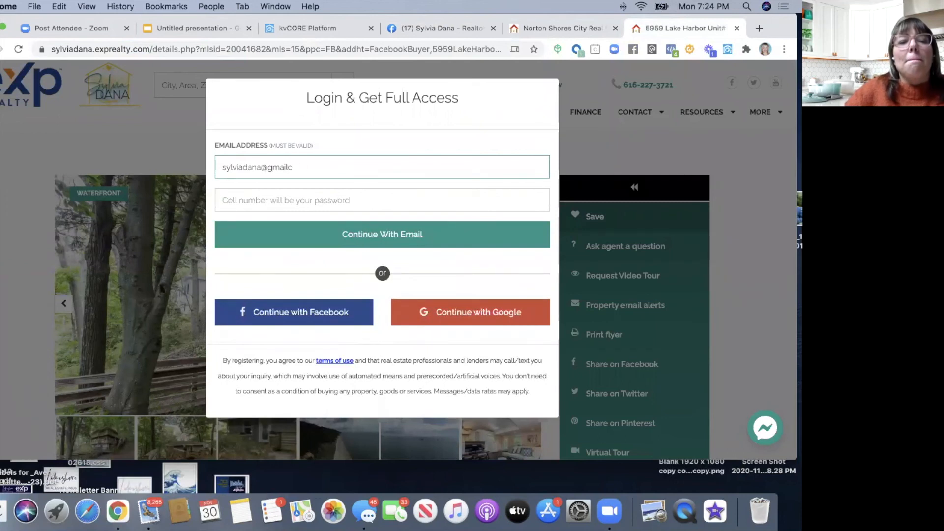
click(308, 196)
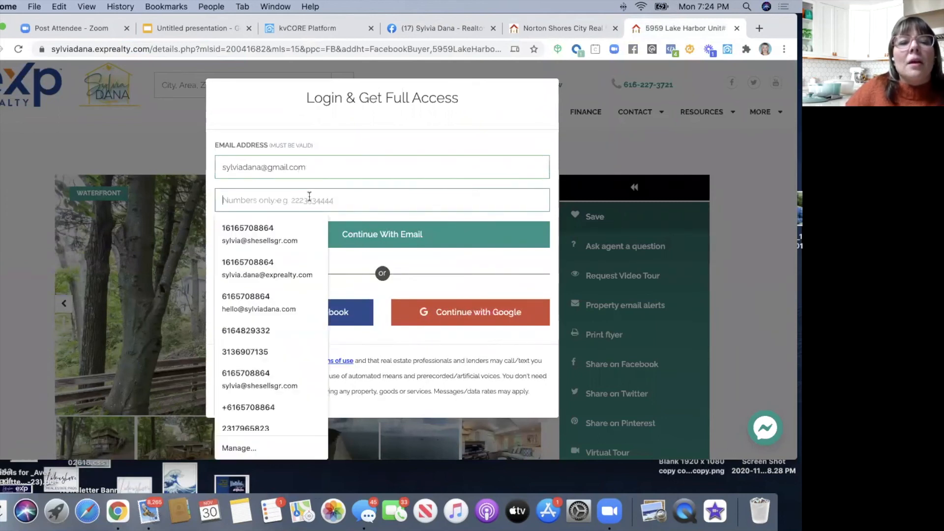
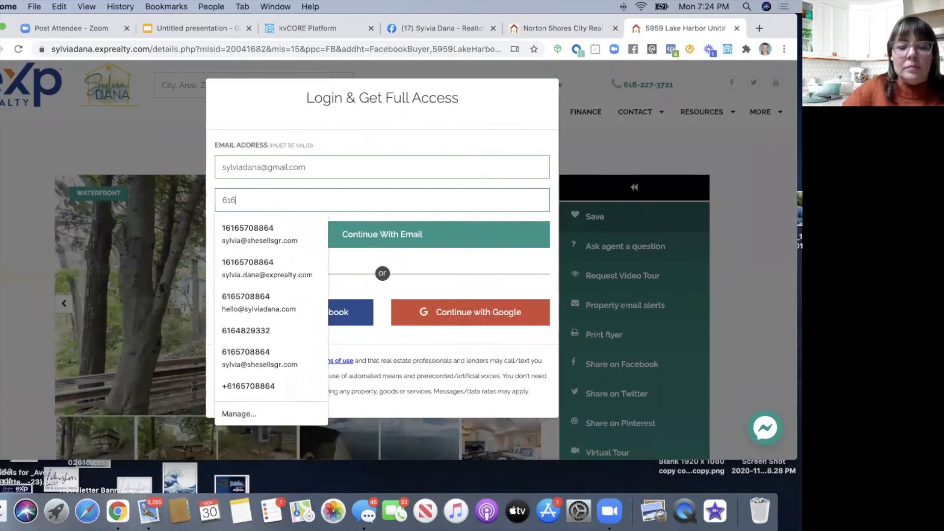
key(Return)
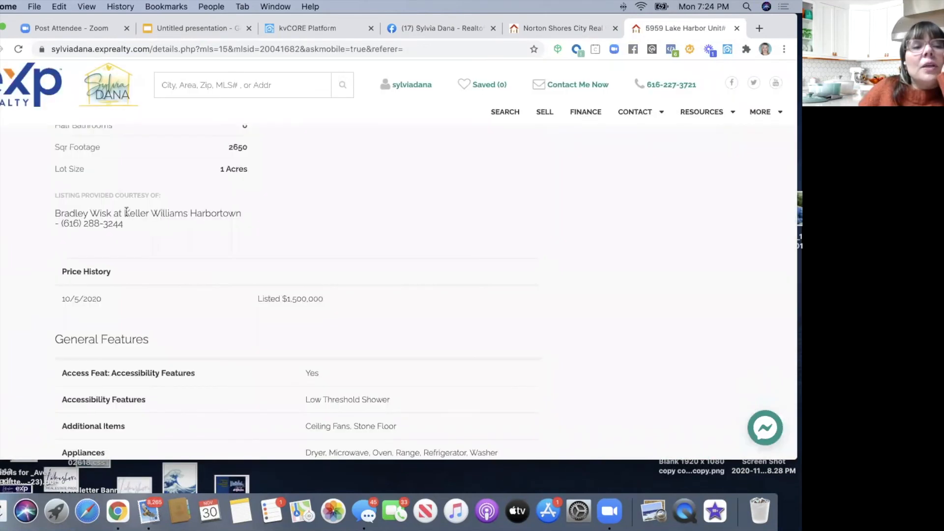
- Select the listing brokerage name, Keller Williams Harbortown, then return to the Facebook draft
drag(239, 215, 125, 212)
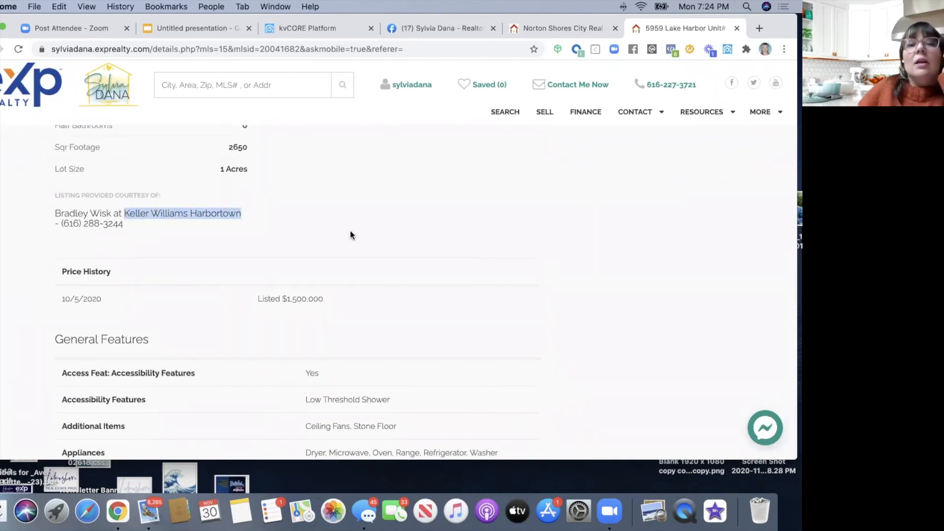
scroll(349, 235, up, 8)
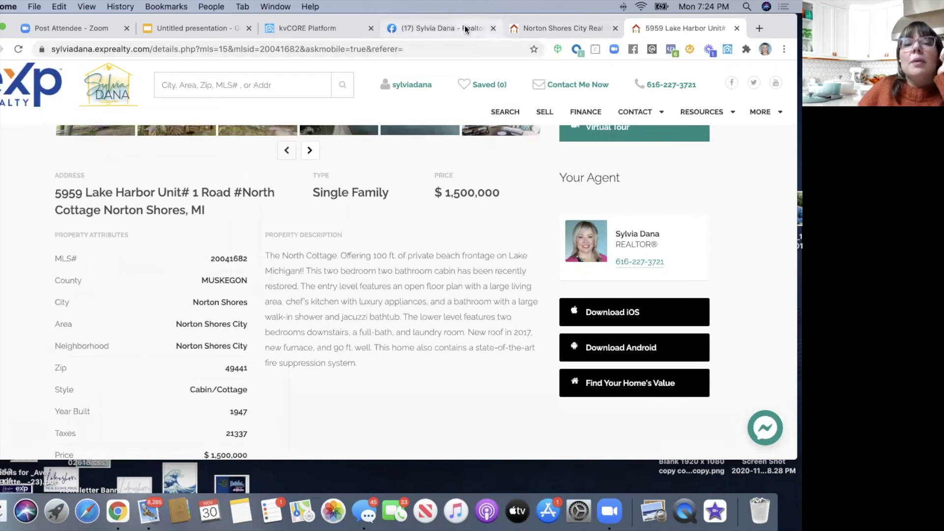
click(465, 26)
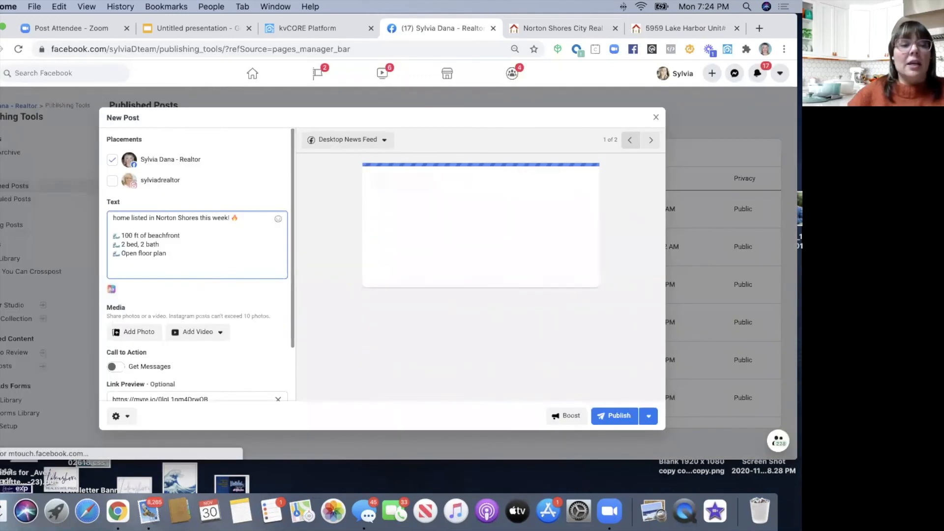
text(C)
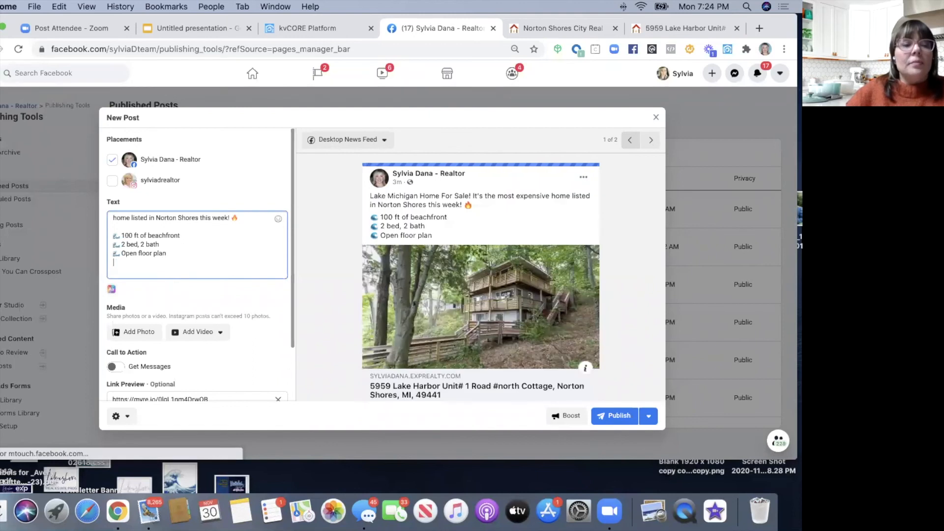
key(Return)
text(Contact me )
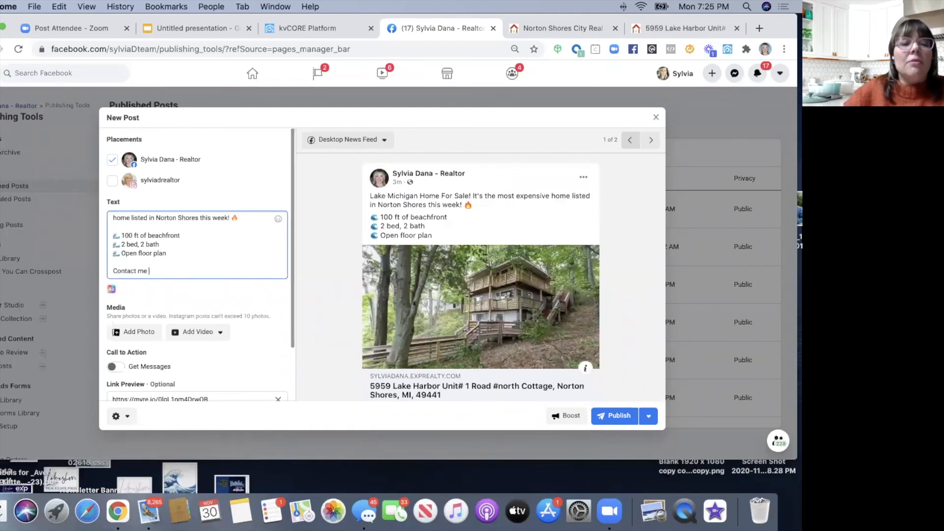
text(for a private showing)
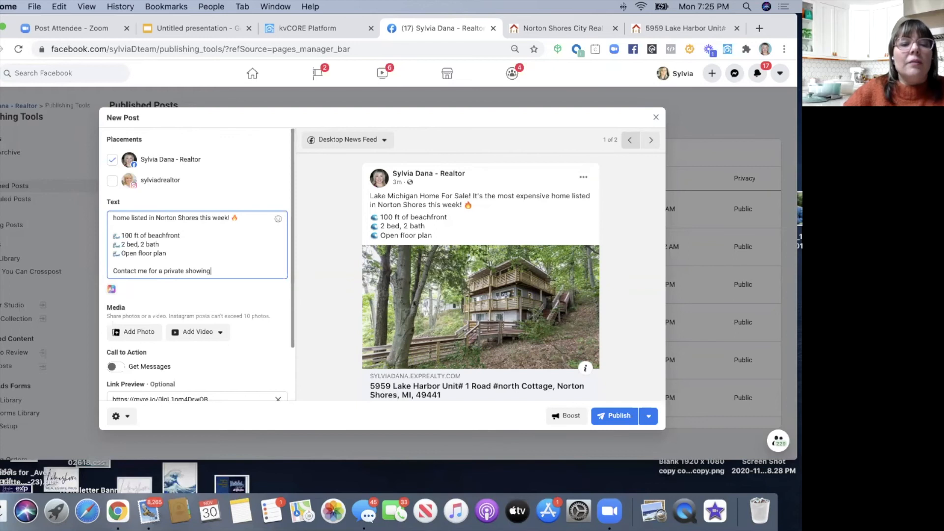
text(!)
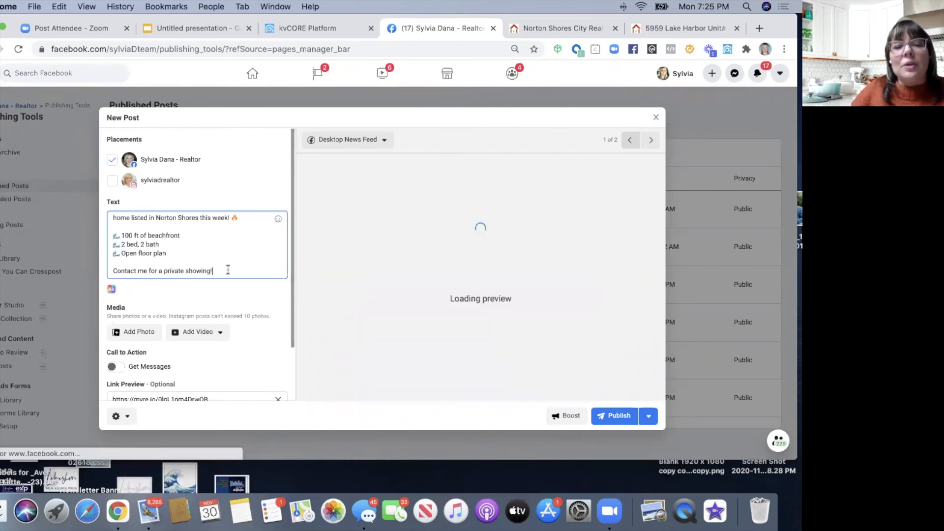
key(Return)
key(Return)
text(()
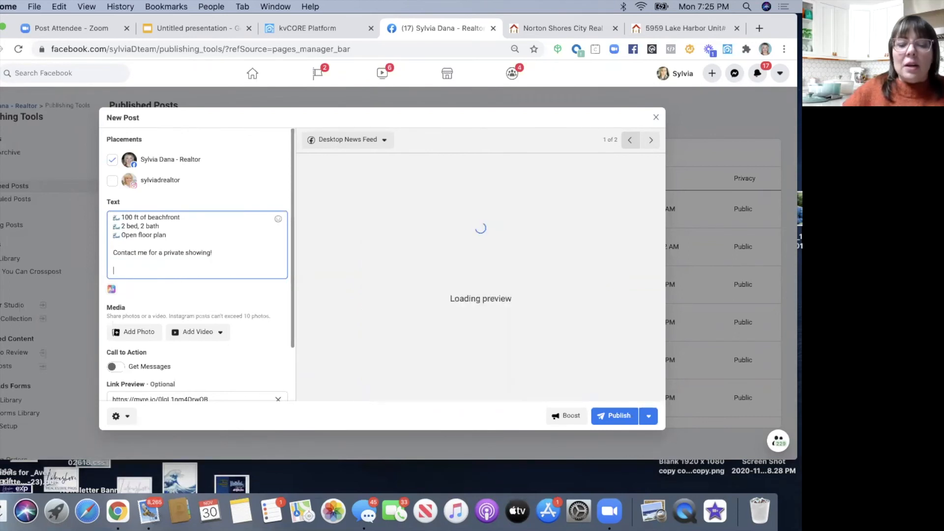
text(List)
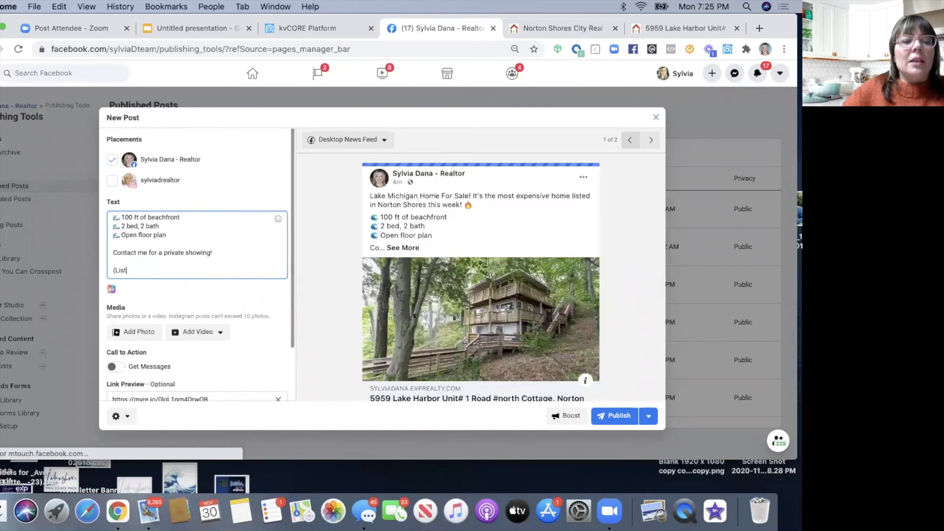
text(ed by)
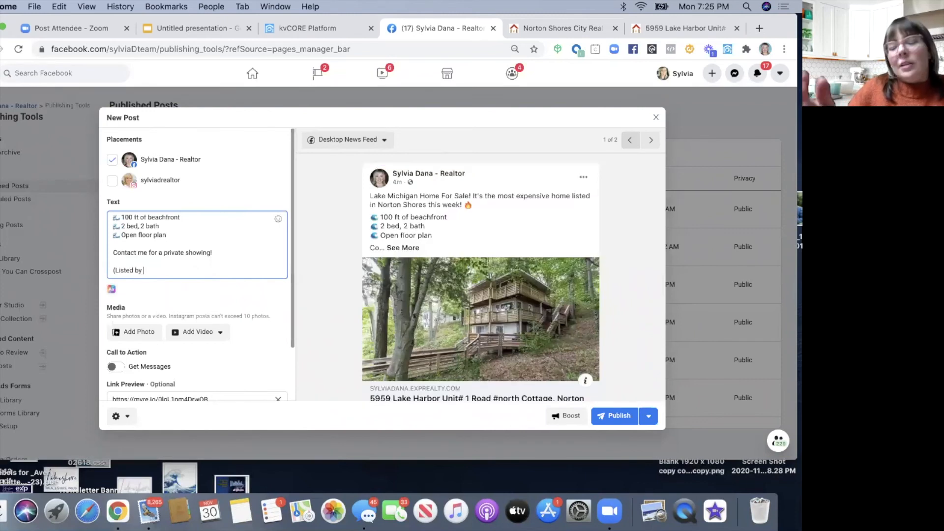
key(super+v)
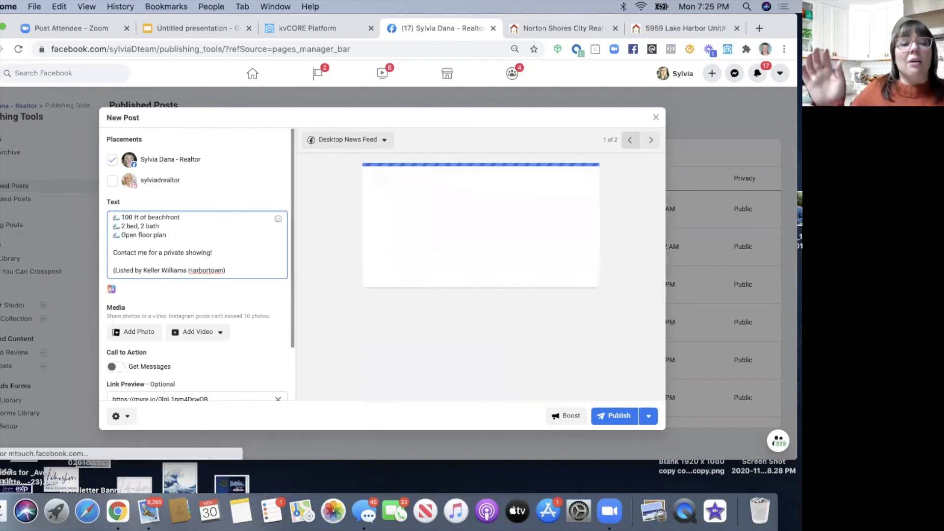
scroll(197, 287, down, 2)
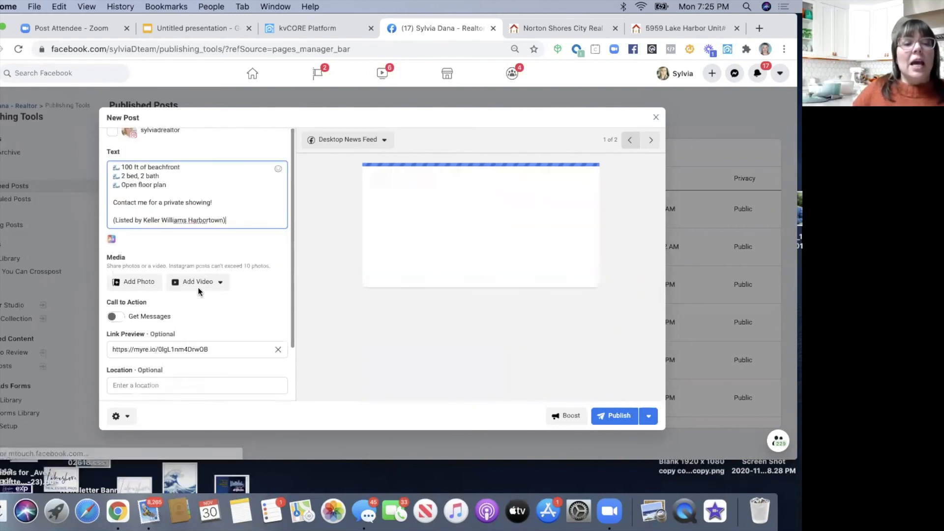
scroll(185, 316, up, 2)
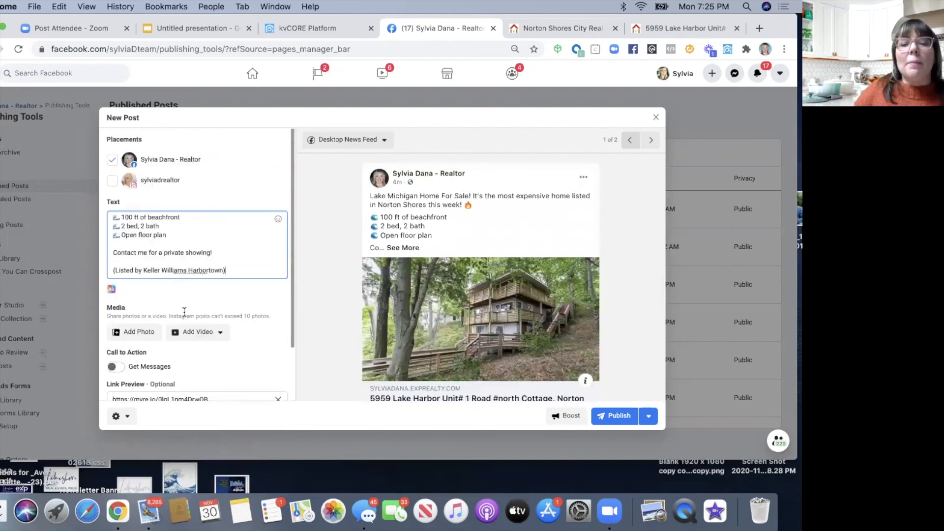
scroll(185, 316, down, 3)
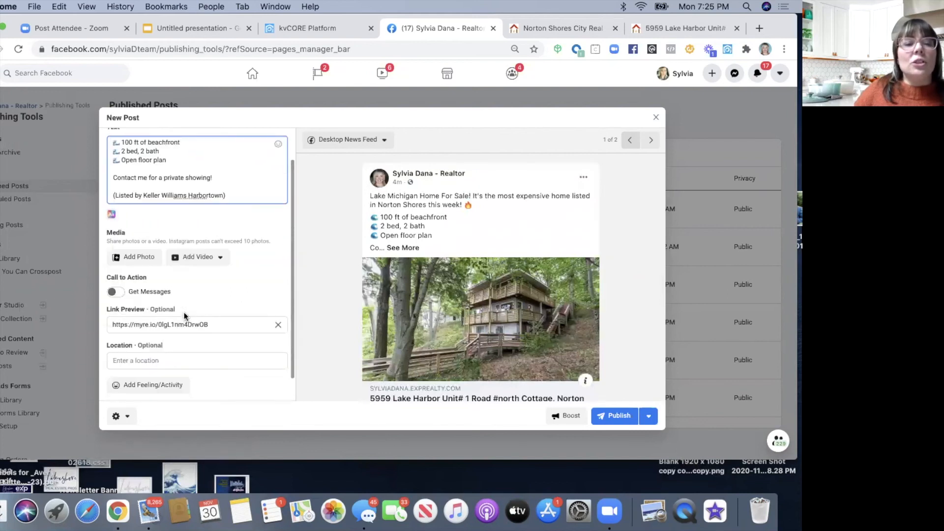
- Publish the Lake Michigan listing post and open its Post Details panel
click(613, 415)
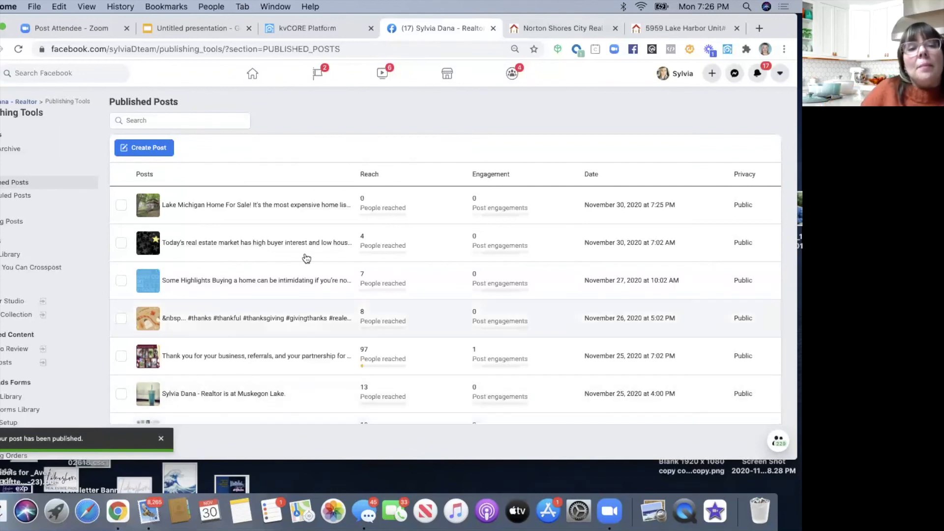
click(299, 212)
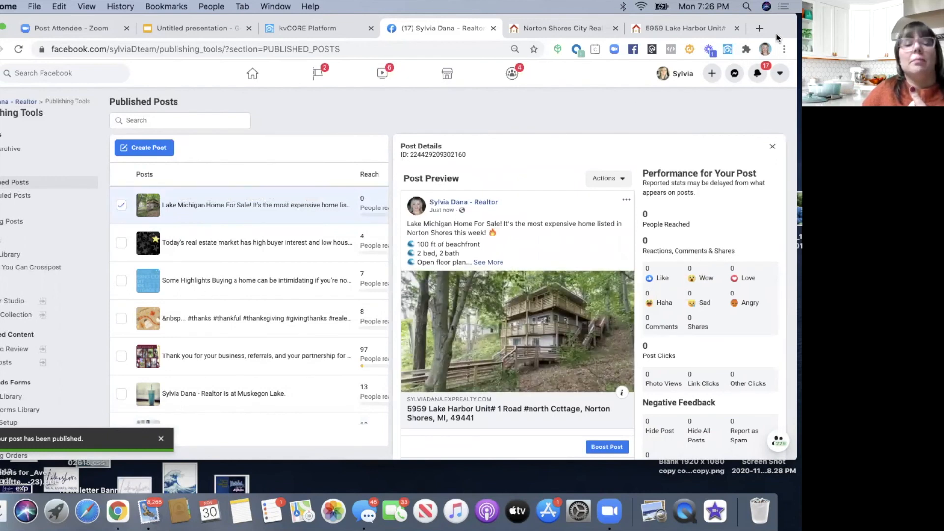
drag(778, 21, 766, 20)
scroll(601, 275, down, 3)
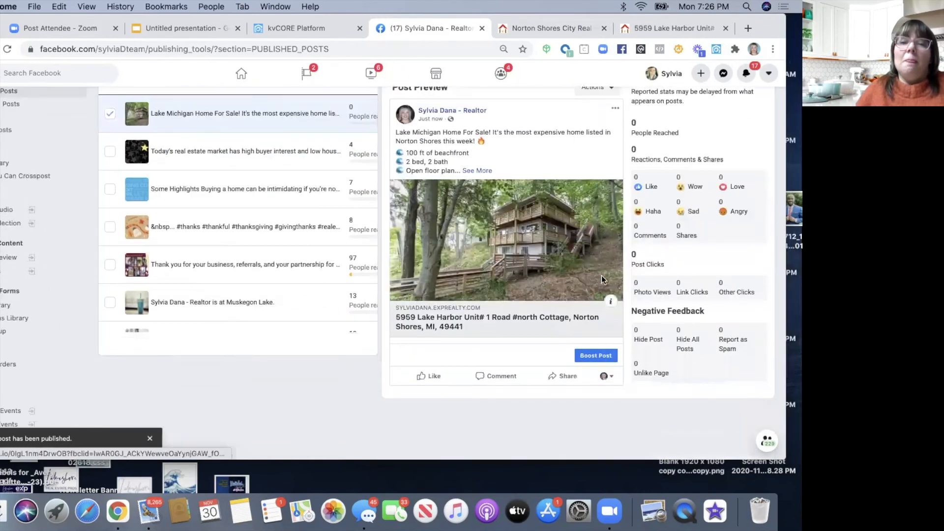
scroll(603, 280, up, 2)
scroll(603, 280, down, 4)
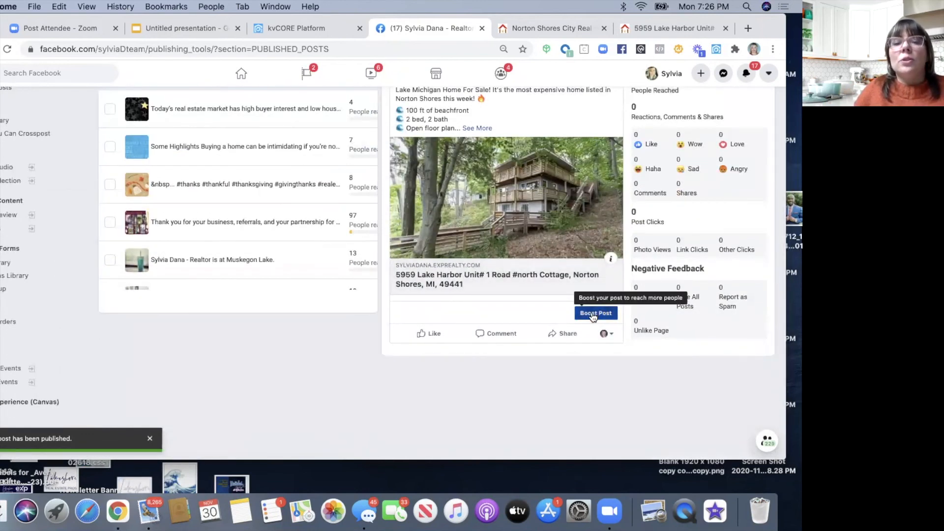
- Start boosting the post with the objective 'Send people to your website'
click(594, 317)
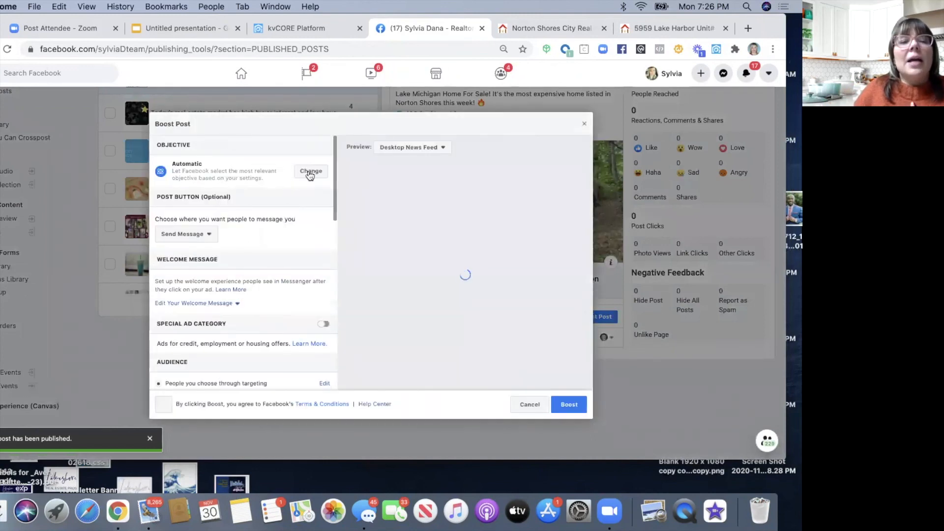
click(310, 174)
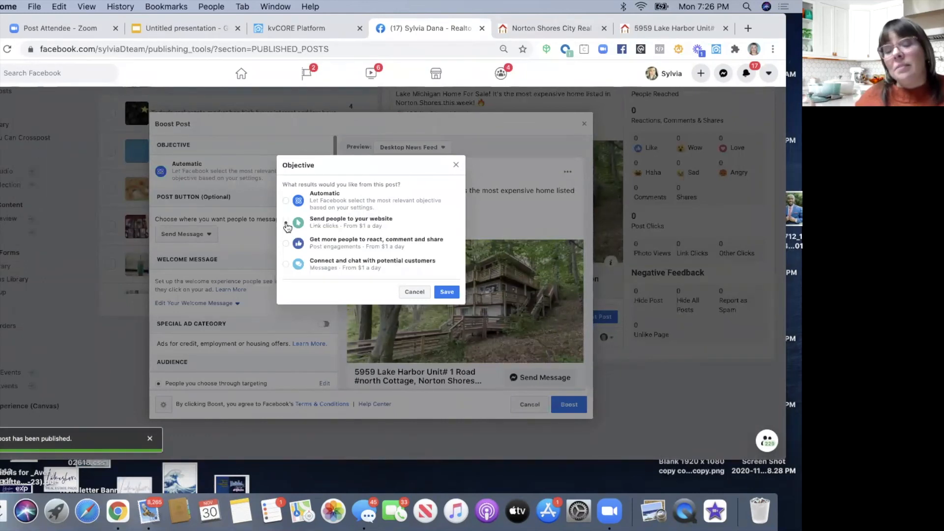
click(286, 223)
click(446, 291)
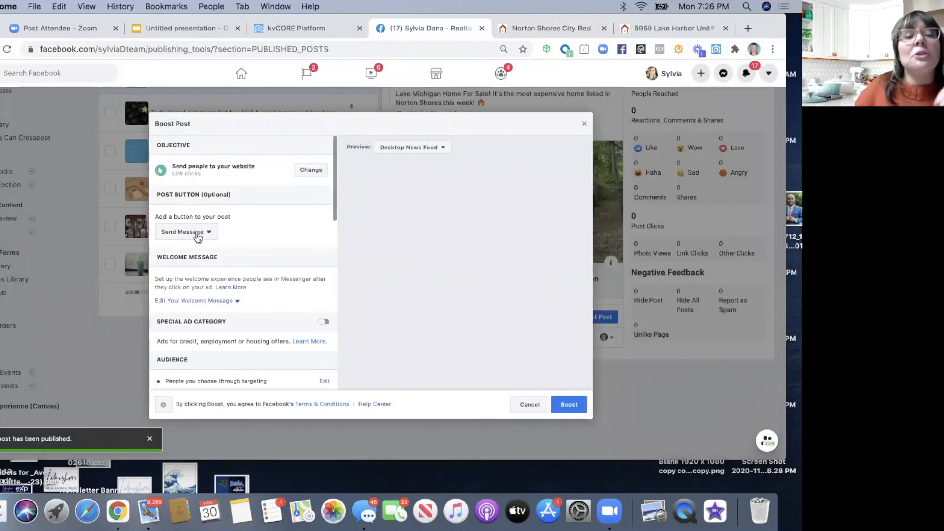
- Give the boost a Learn More button and set the special ad category to Housing
click(198, 233)
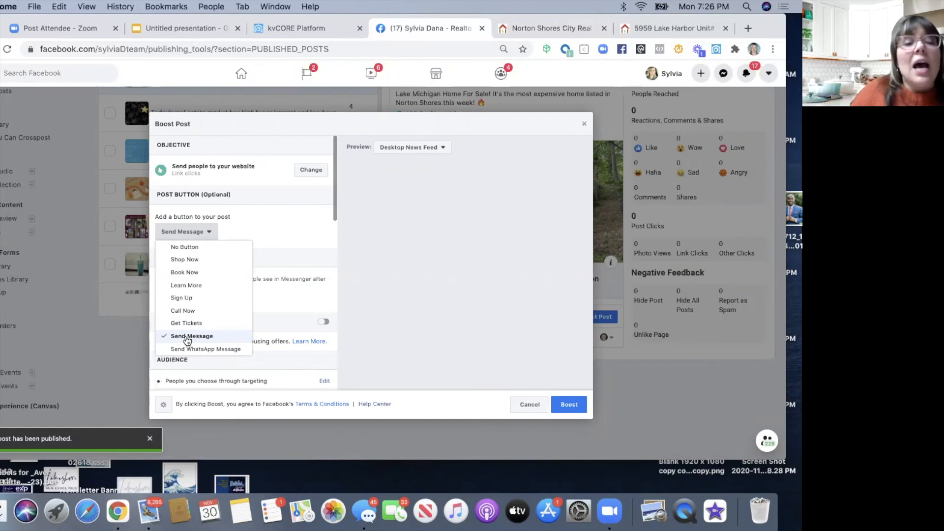
click(183, 287)
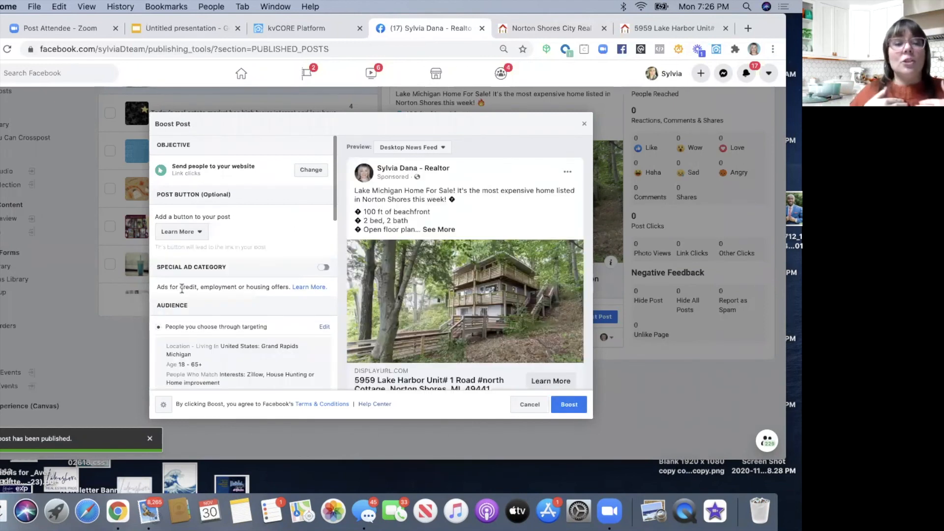
click(322, 268)
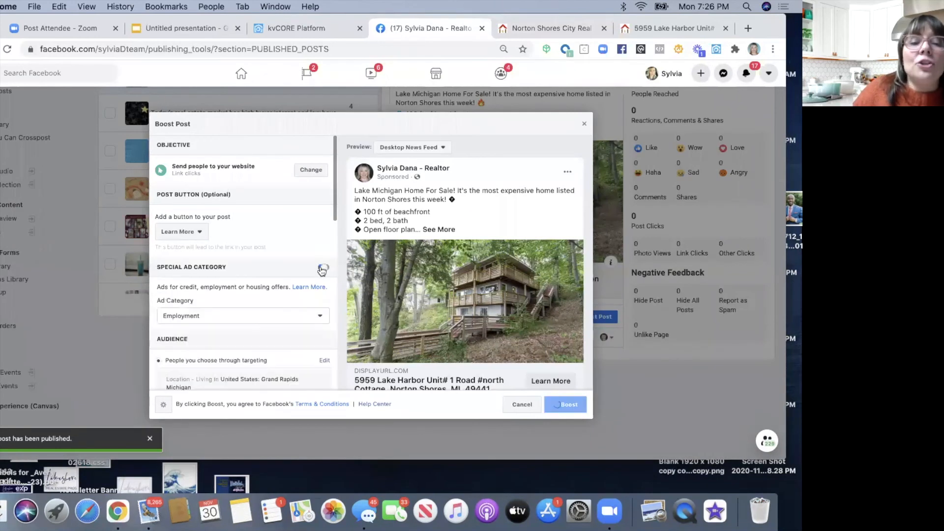
click(207, 316)
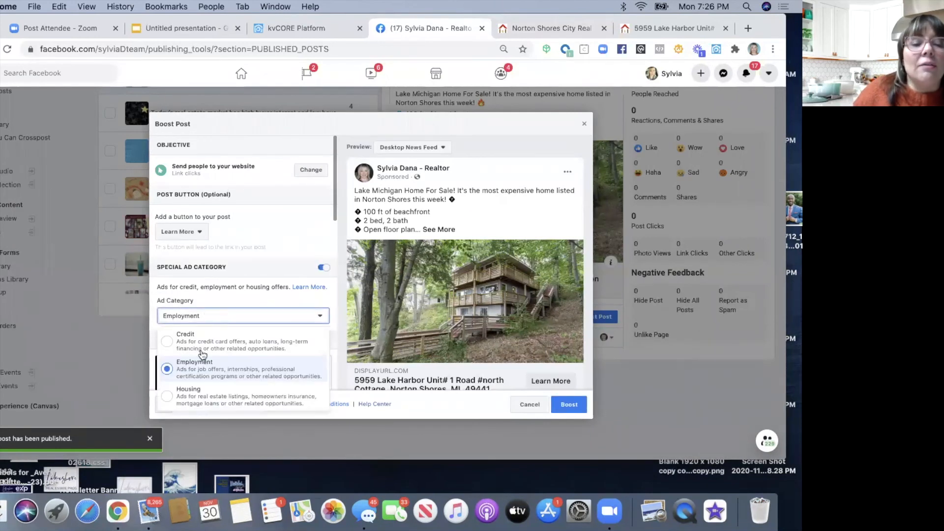
click(171, 399)
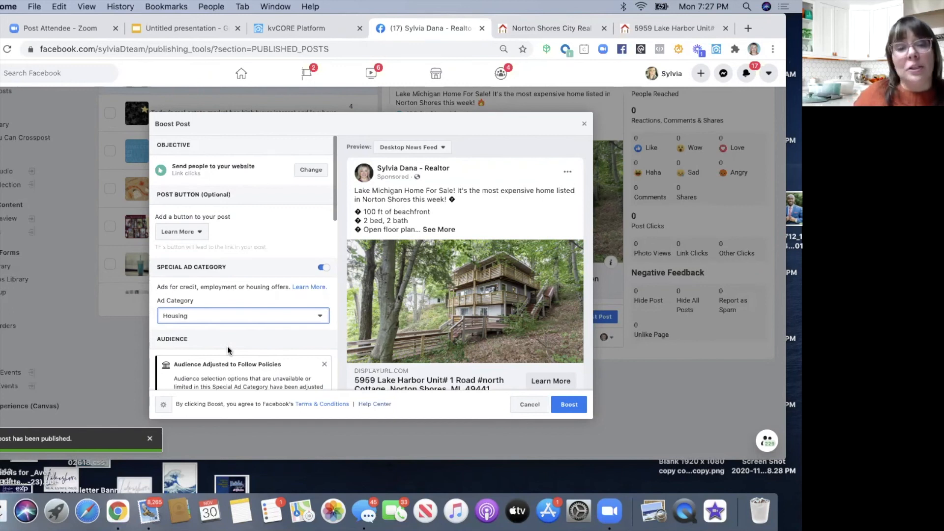
scroll(228, 350, down, 3)
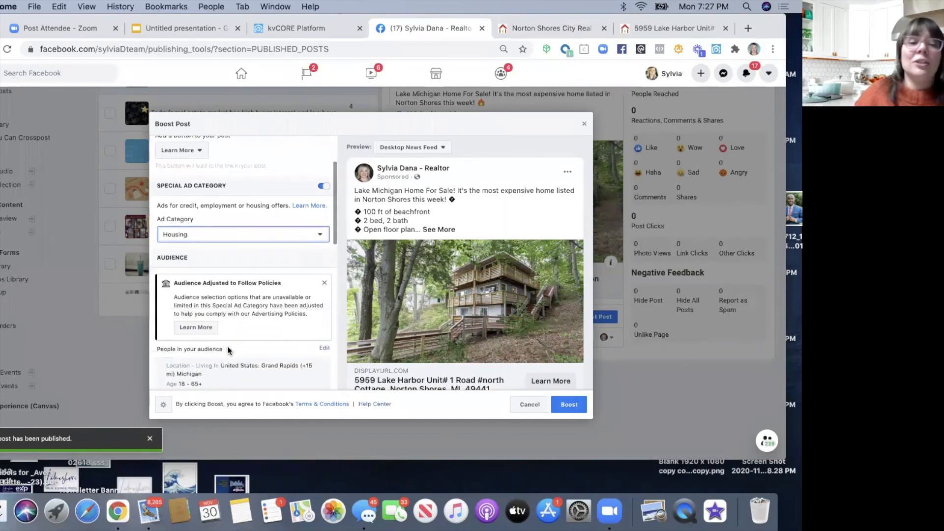
click(324, 283)
scroll(252, 321, down, 1)
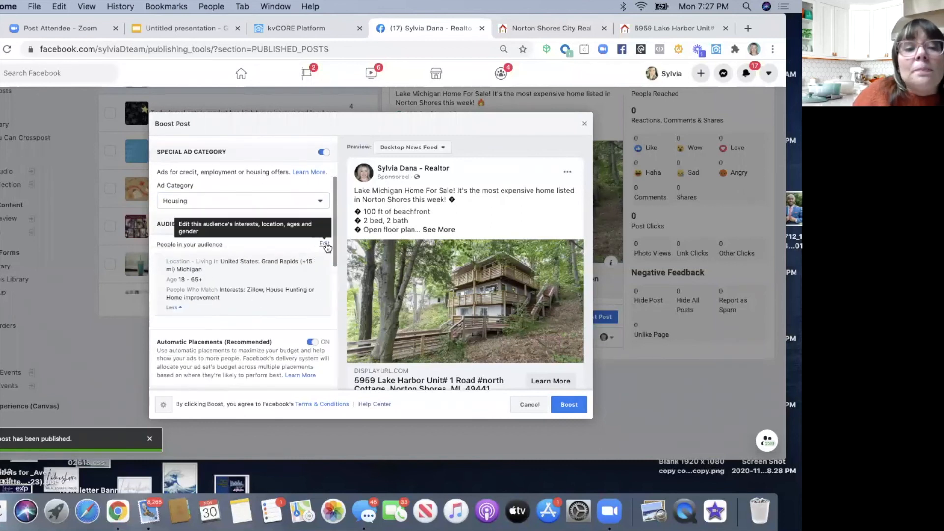
- Replace Grand Rapids with Norton Shores, Michigan as the boost audience location
click(324, 245)
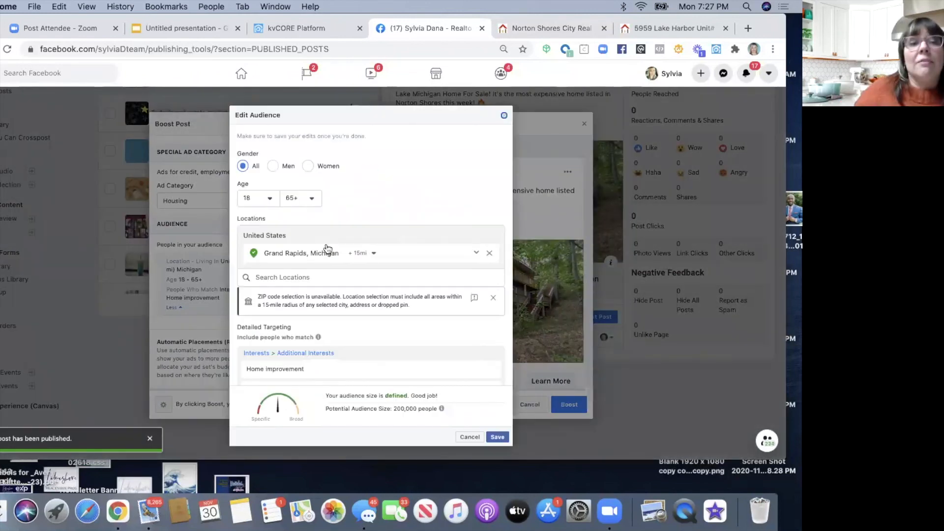
mouse_move(253, 183)
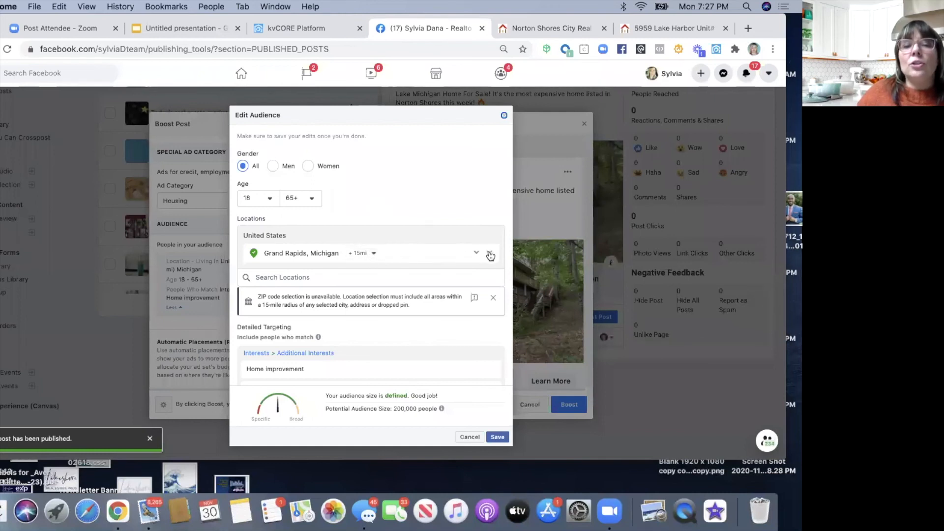
click(490, 256)
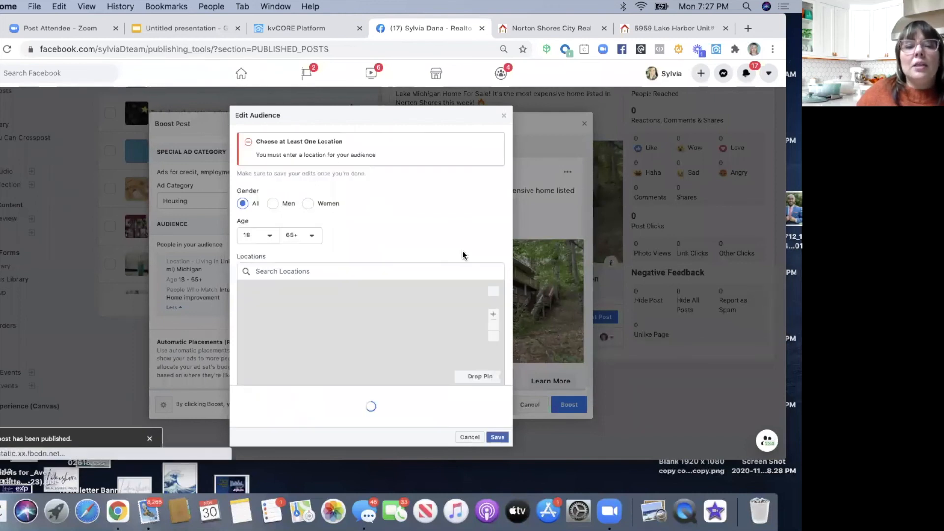
click(301, 270)
text(norton shores)
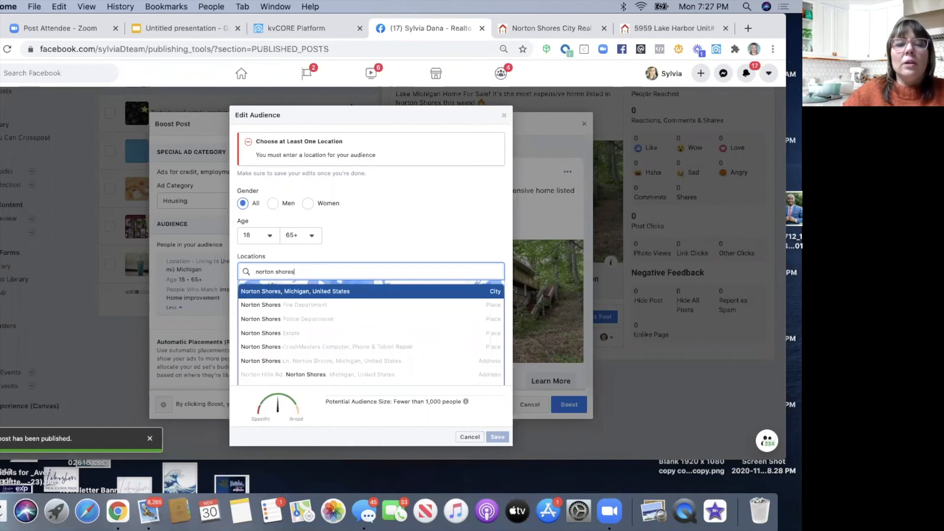
click(308, 294)
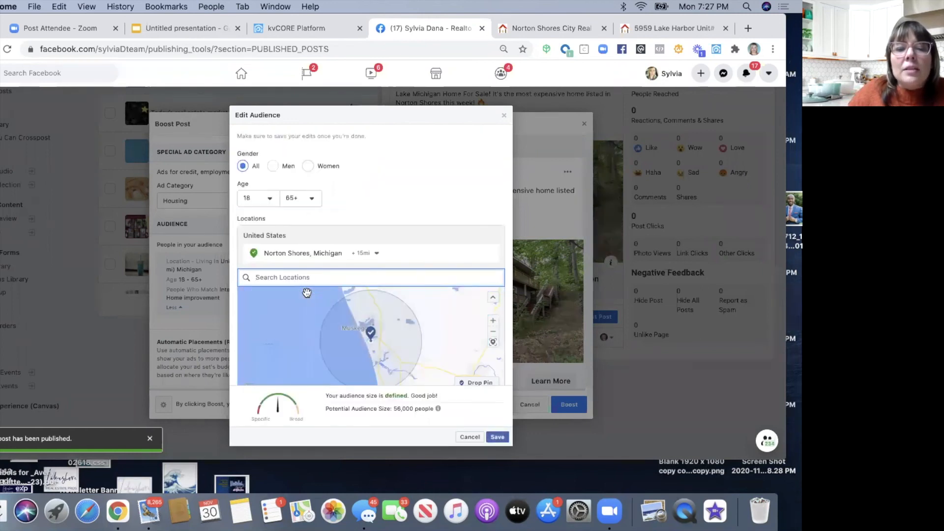
- Widen the Norton Shores radius to +39 mi and save the audience
scroll(319, 300, down, 2)
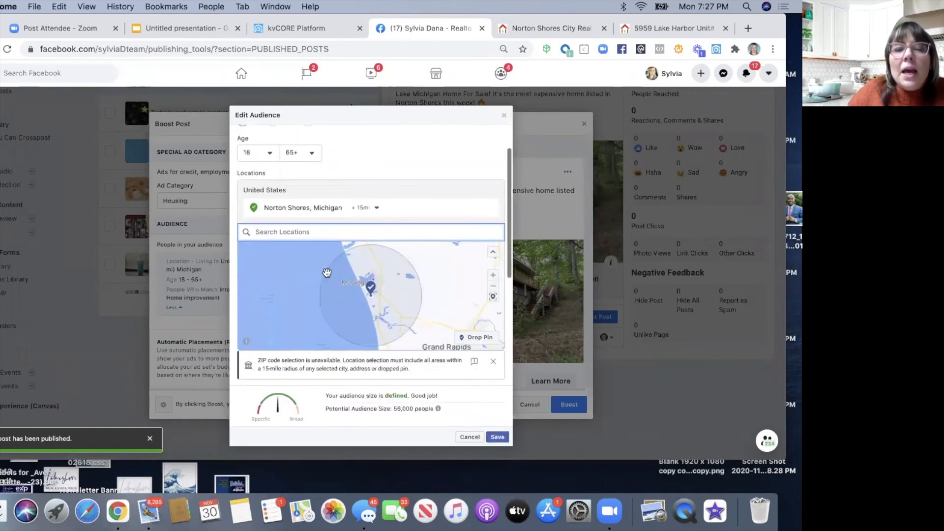
click(377, 209)
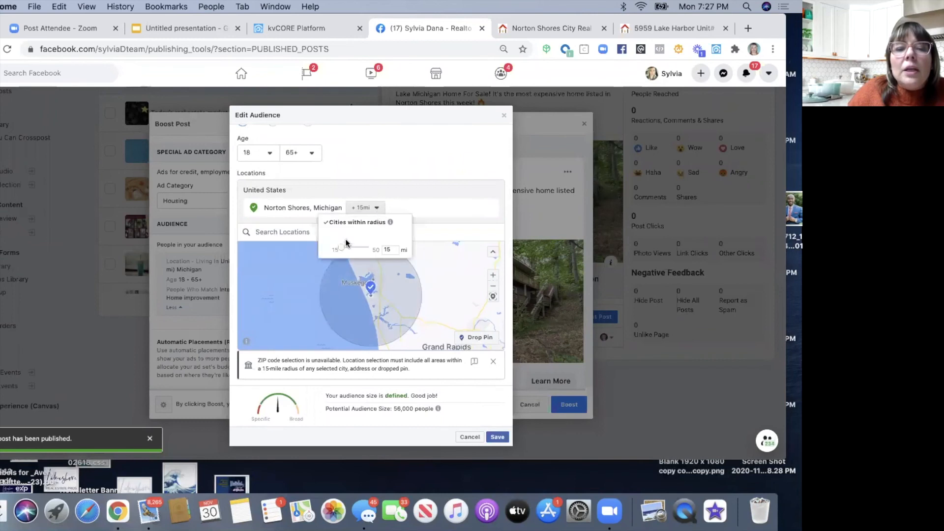
drag(352, 250, 350, 246)
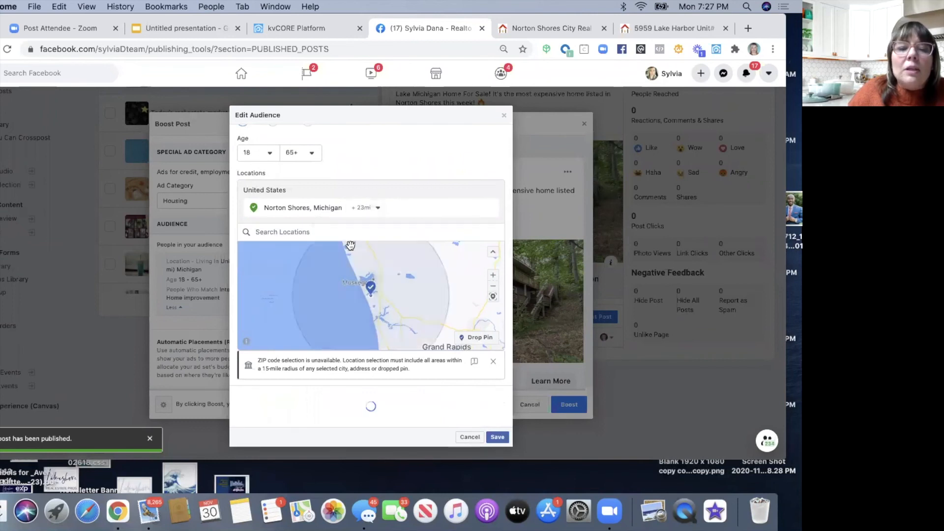
click(378, 209)
drag(348, 247, 361, 246)
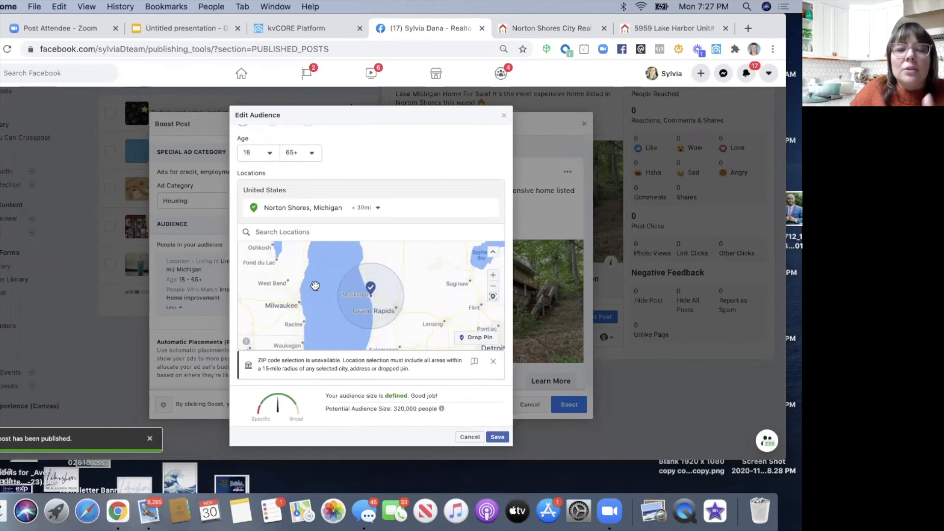
scroll(315, 286, down, 5)
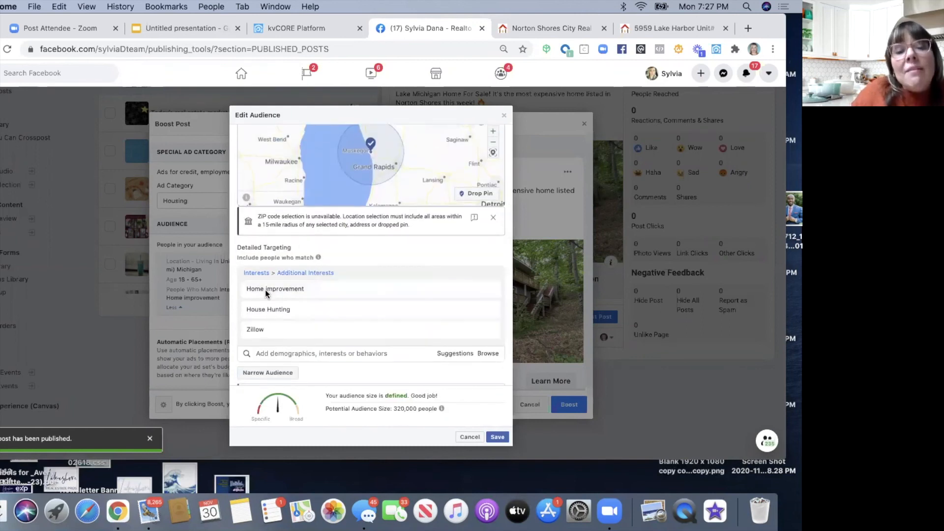
mouse_move(281, 294)
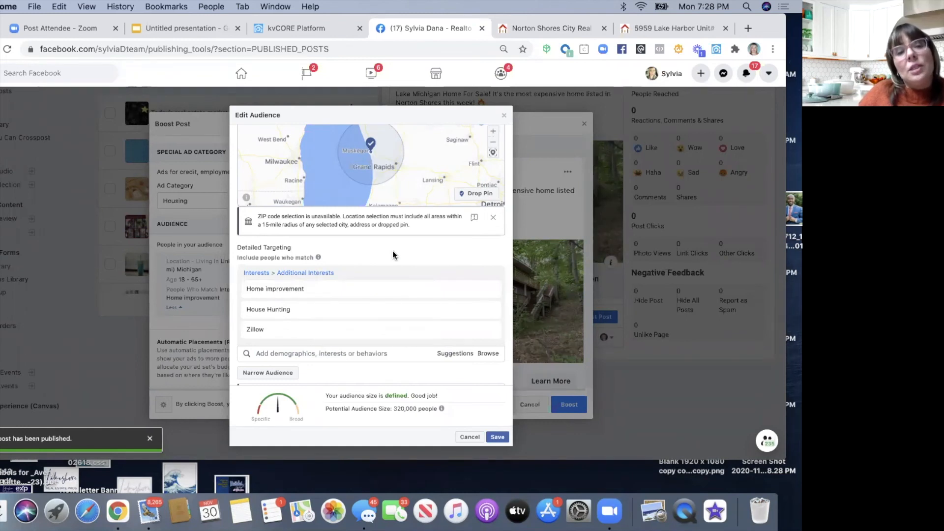
scroll(393, 255, down, 2)
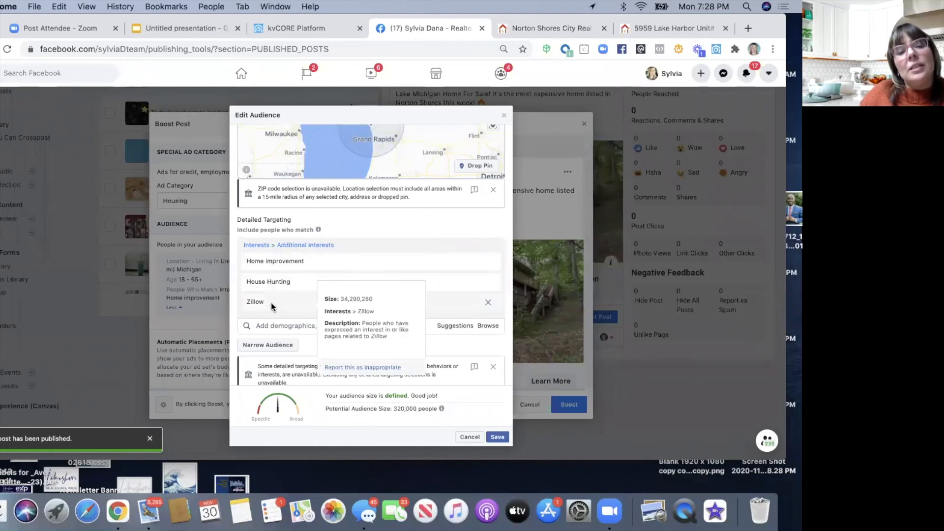
scroll(306, 330, down, 2)
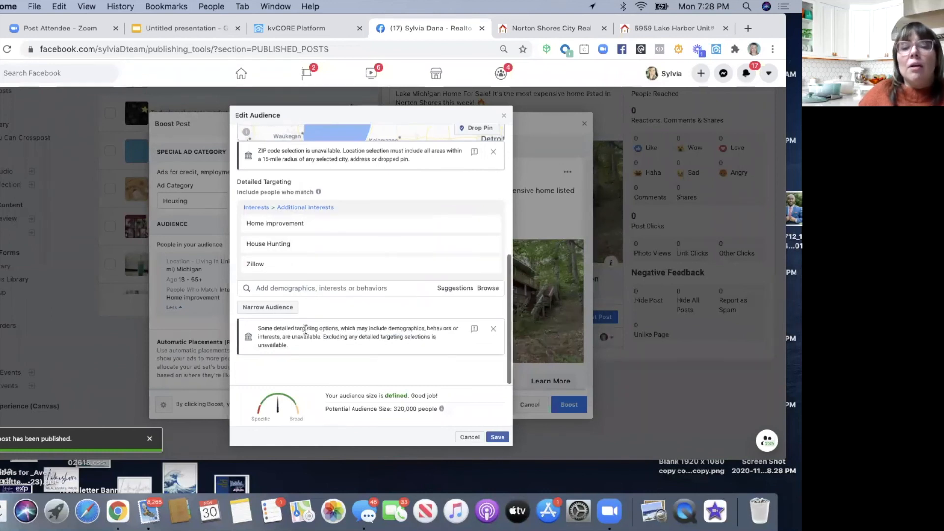
click(496, 436)
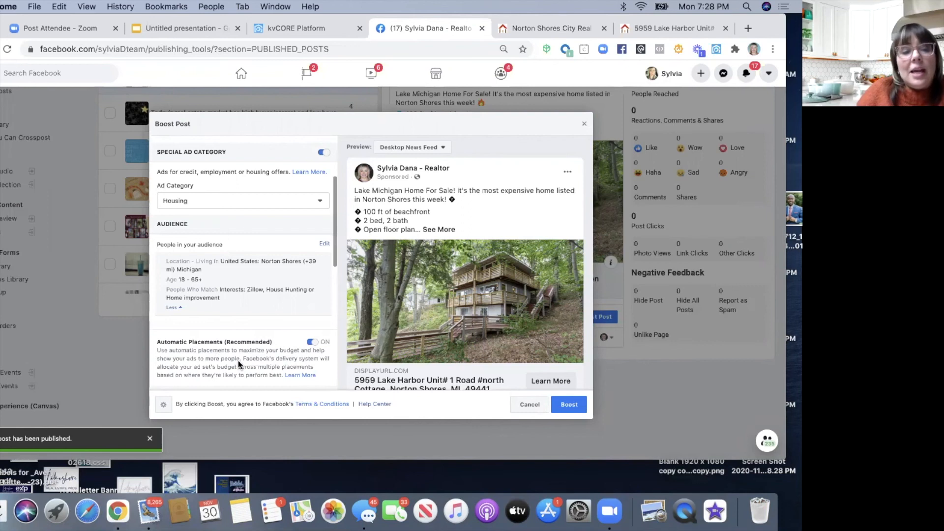
- Enable kvCore Pixel conversion tracking and submit the $2.50/day, 2-day boost
scroll(238, 361, down, 10)
scroll(239, 361, up, 1)
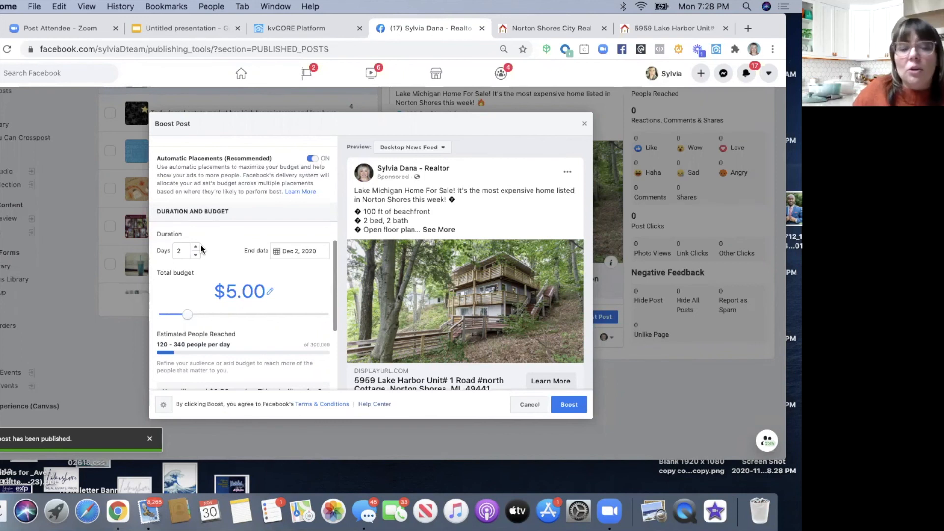
scroll(200, 244, down, 5)
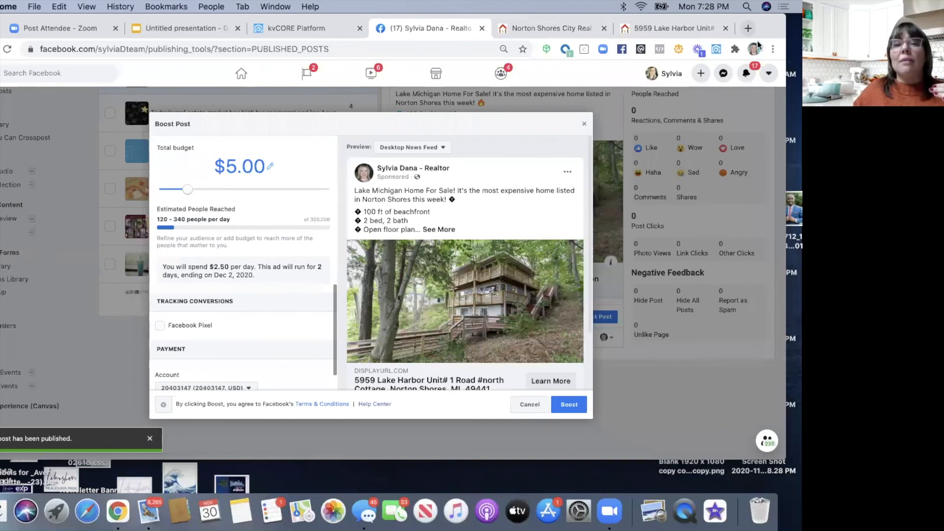
drag(757, 41, 755, 59)
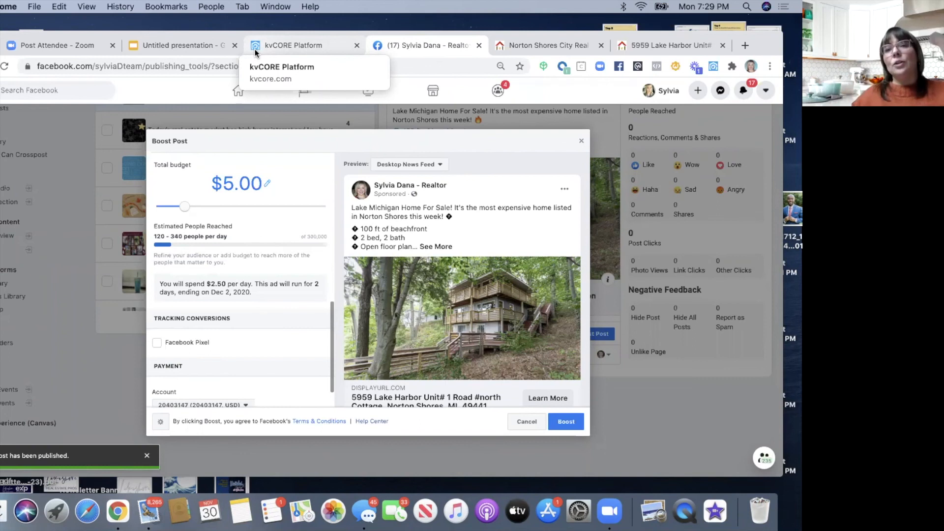
drag(768, 38, 777, 21)
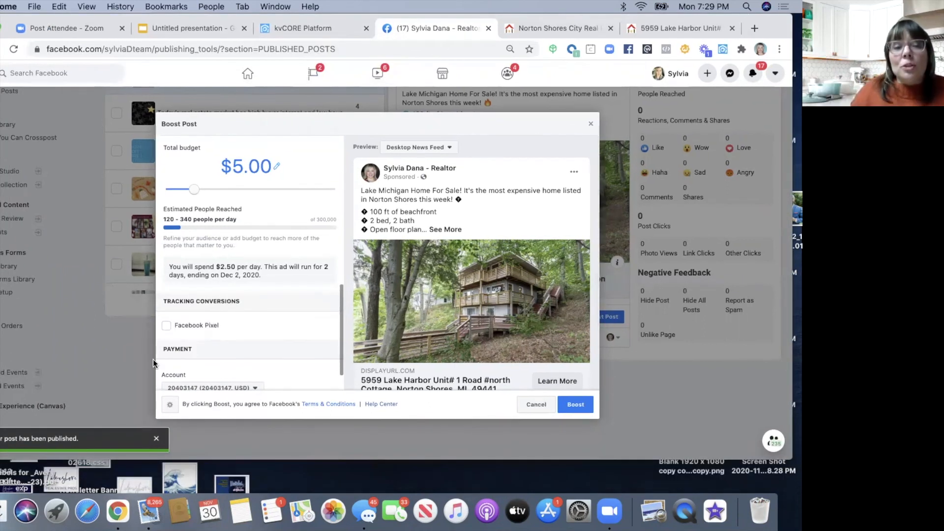
click(166, 326)
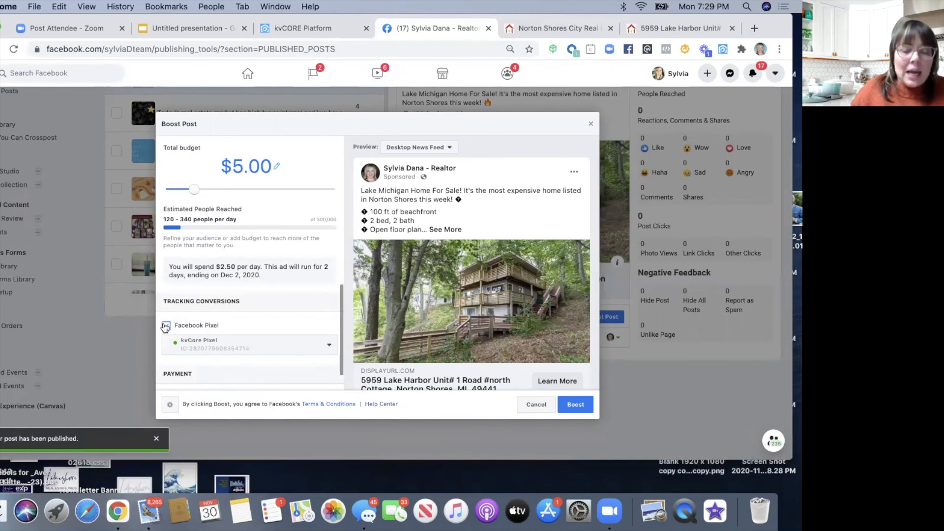
scroll(195, 326, down, 3)
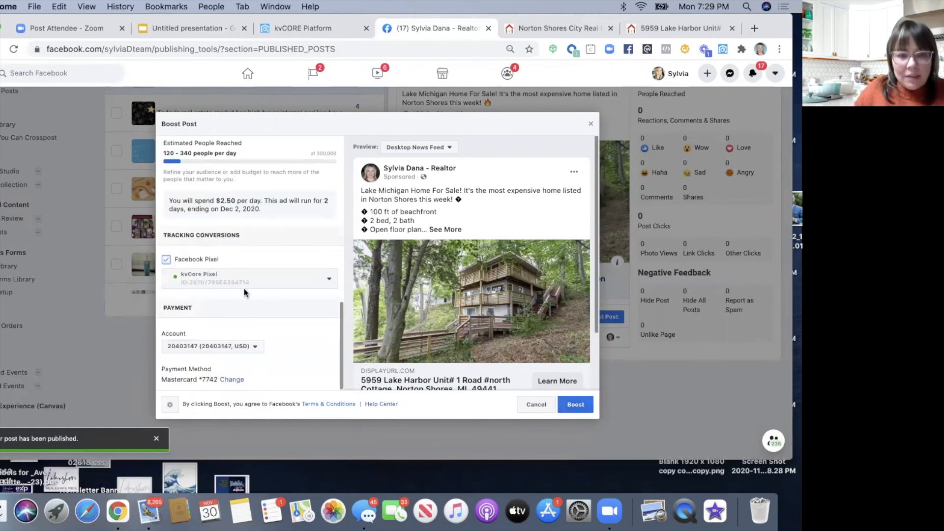
click(566, 407)
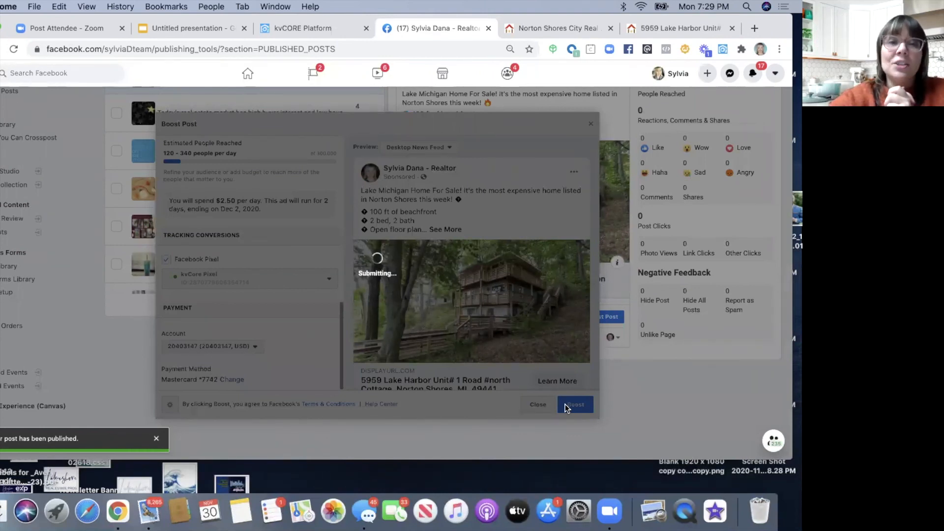
drag(774, 22, 772, 103)
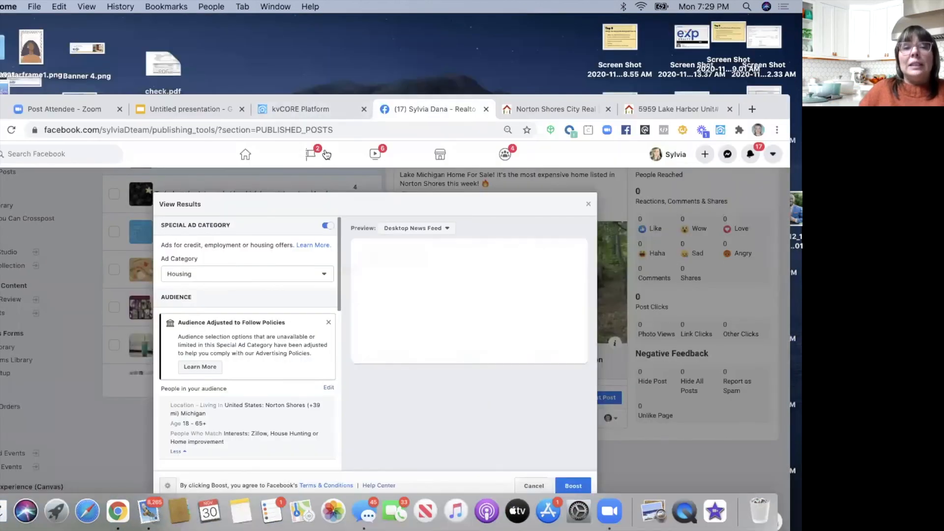
- Open the kvCORE Dashboard to see the test sign-up listed as a Norton Shores buyer lead
click(314, 109)
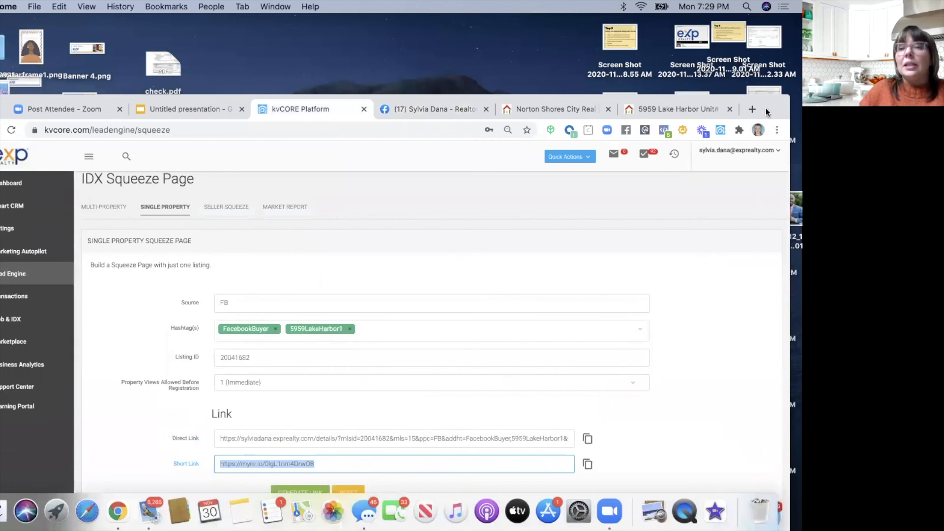
drag(761, 112, 797, 67)
click(36, 139)
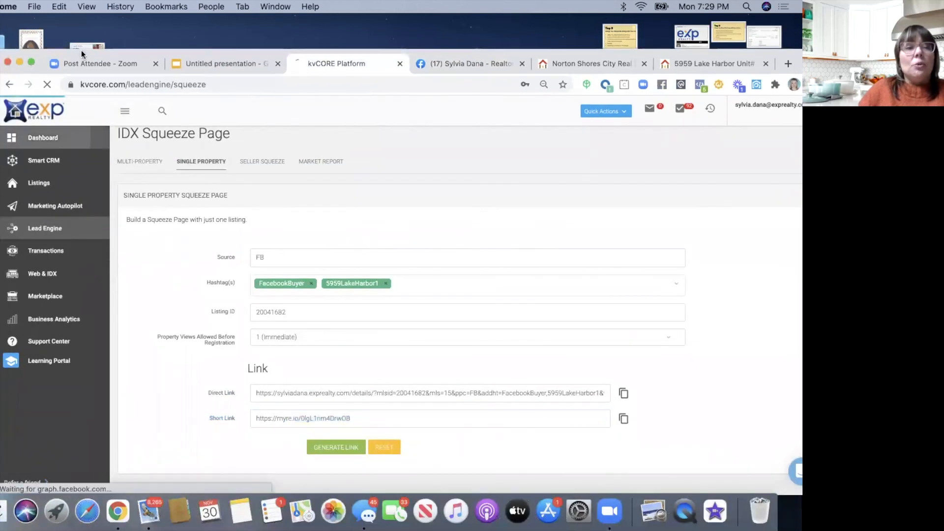
drag(82, 49, 52, 17)
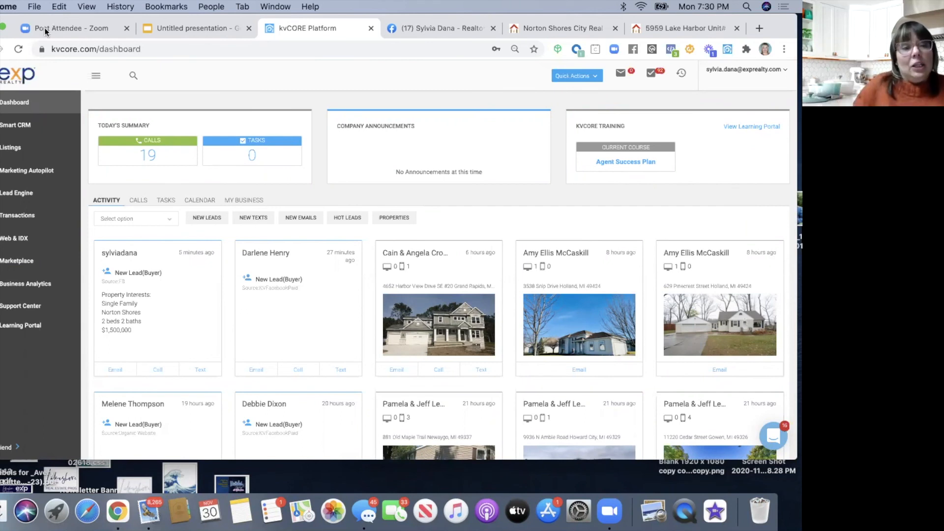
- Open the new test lead's timeline and highlight its Hashtag Added entries, including #FacebookBuyer
click(116, 257)
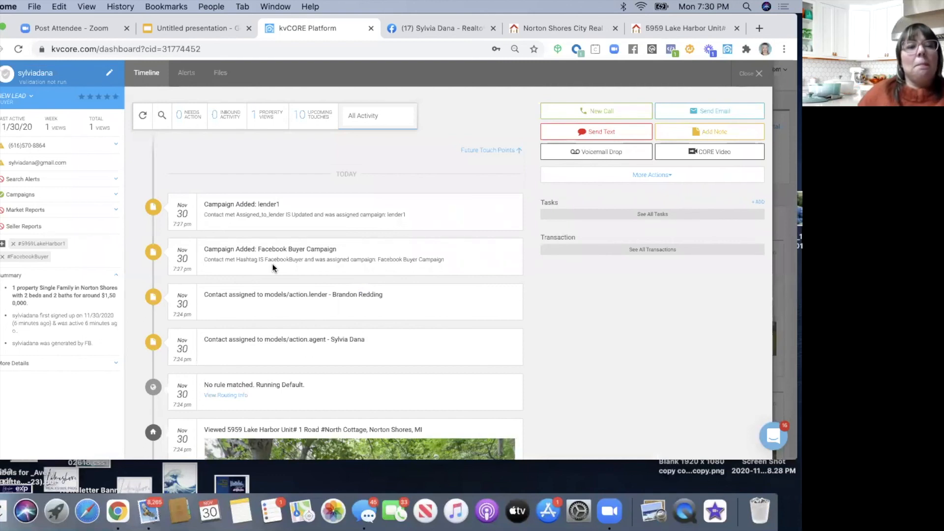
scroll(273, 264, down, 6)
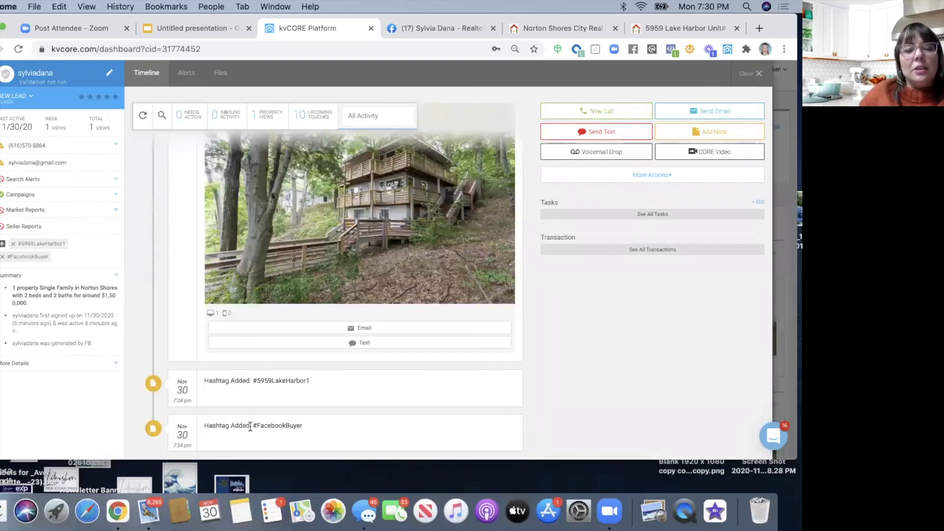
scroll(233, 402, up, 2)
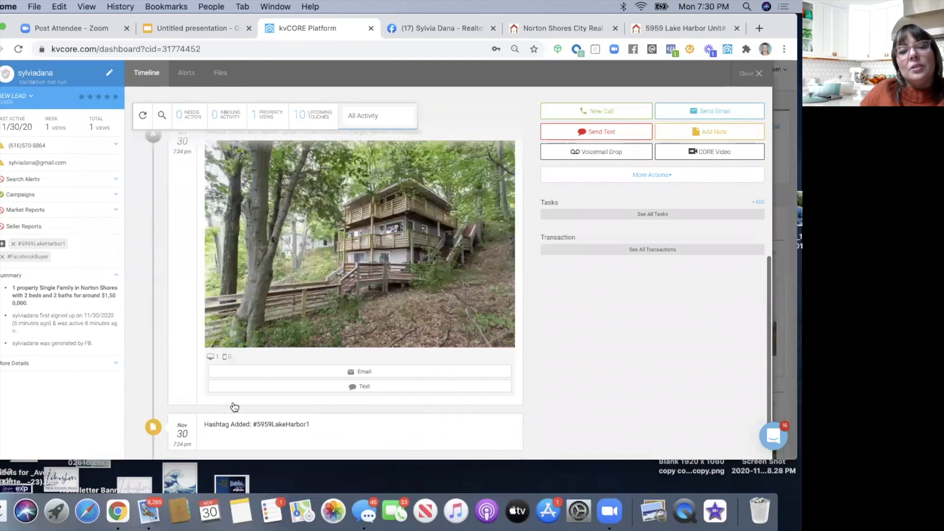
scroll(233, 417, down, 1)
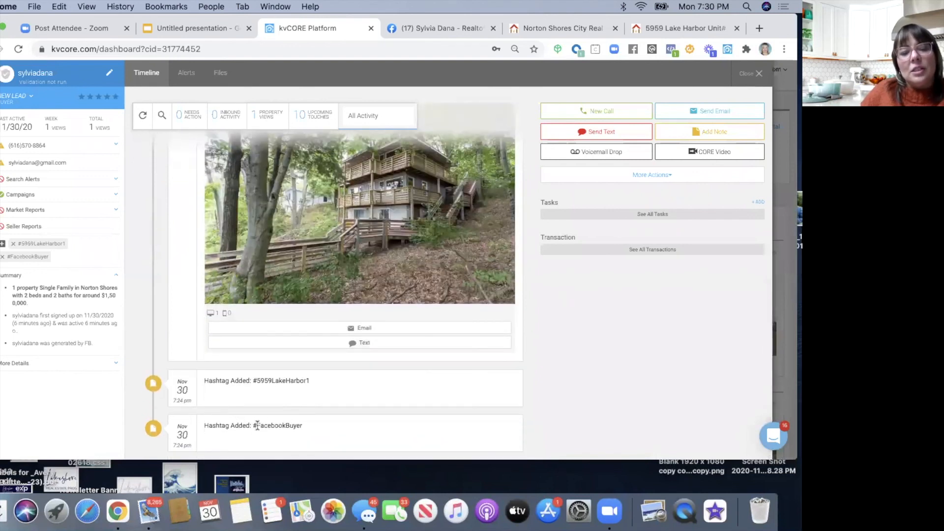
drag(252, 426, 310, 428)
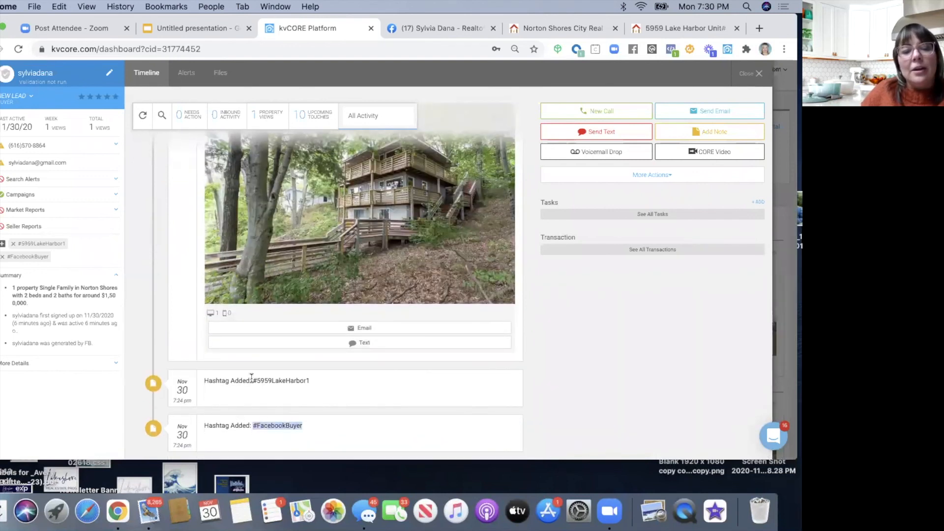
drag(252, 380, 316, 380)
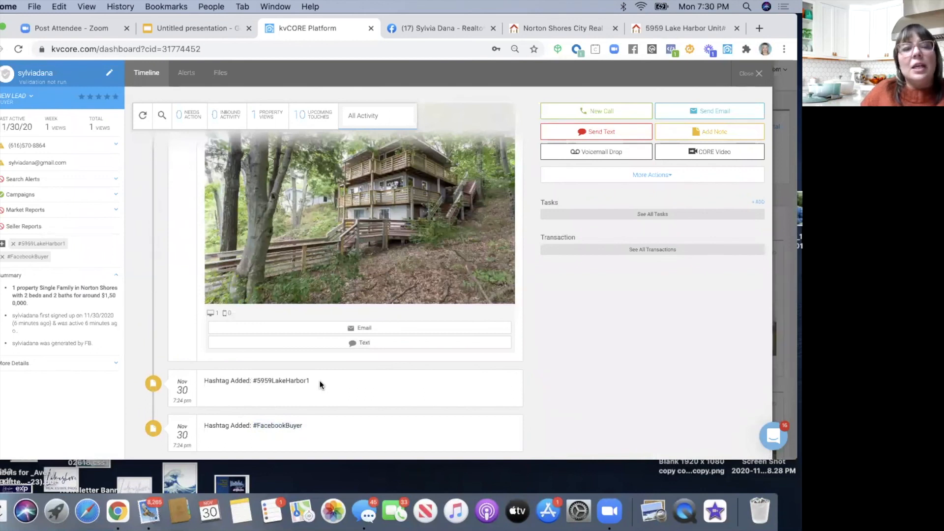
scroll(320, 384, up, 5)
scroll(320, 384, up, 2)
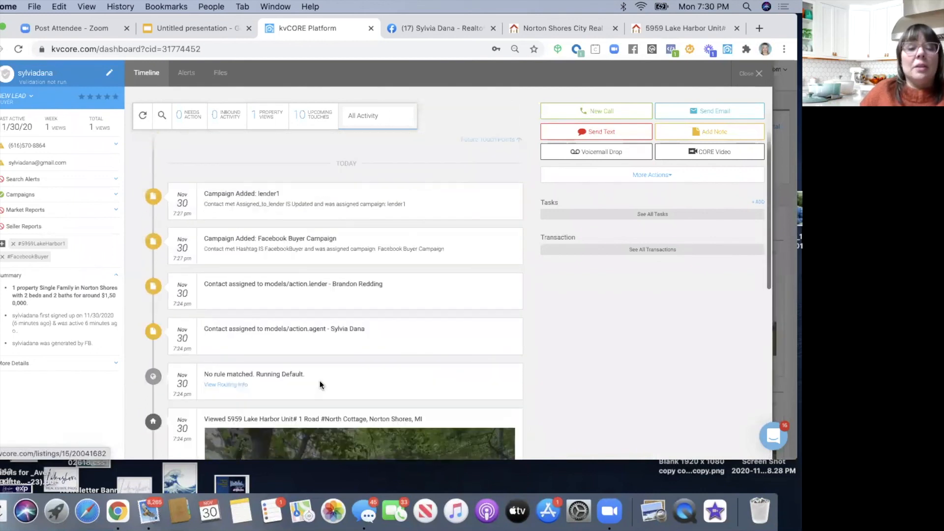
- Expand the lead's campaigns to show Facebook Buyer Campaign and lender1 added automatically
click(27, 196)
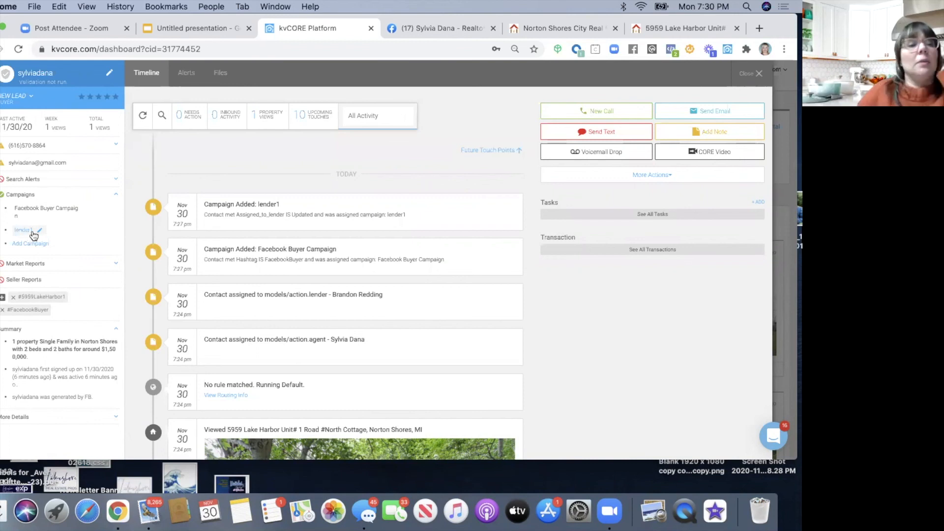
scroll(204, 333, down, 1)
scroll(203, 332, up, 1)
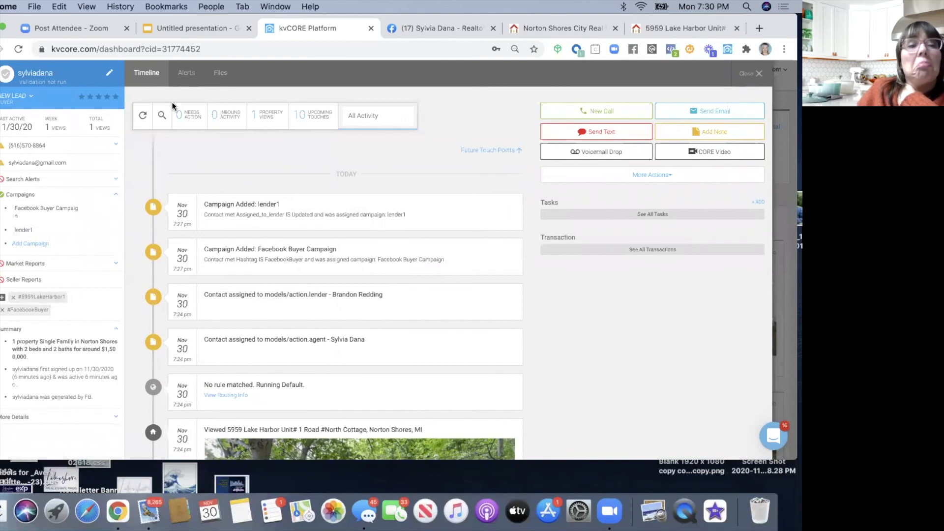
- Show the lead's 10 upcoming touches, the scheduled Facebook Buyer Campaign emails
click(300, 128)
scroll(322, 264, down, 15)
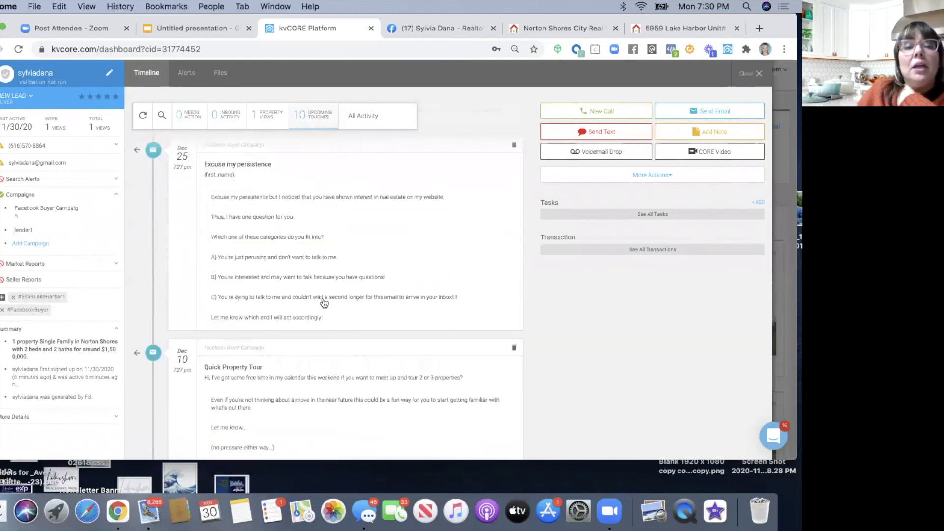
scroll(323, 303, up, 10)
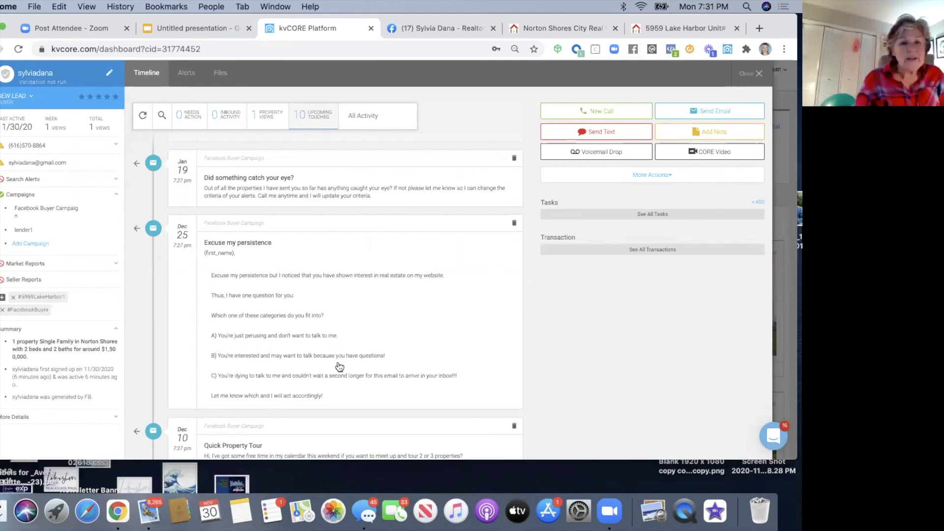
- Raise the sound volume and return to the Google Slides 'Campaigns & Casting Spells' slide
key(XF86AudioRaiseVolume)
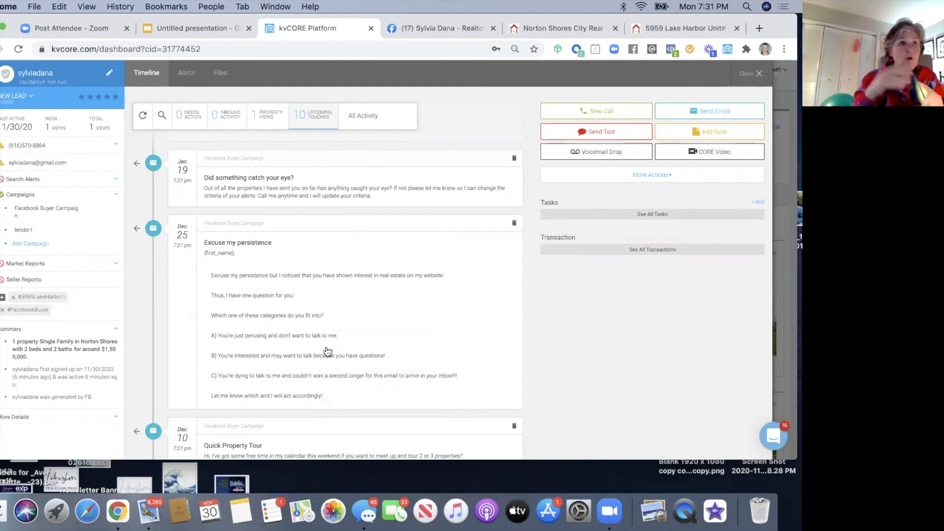
drag(782, 27, 782, 73)
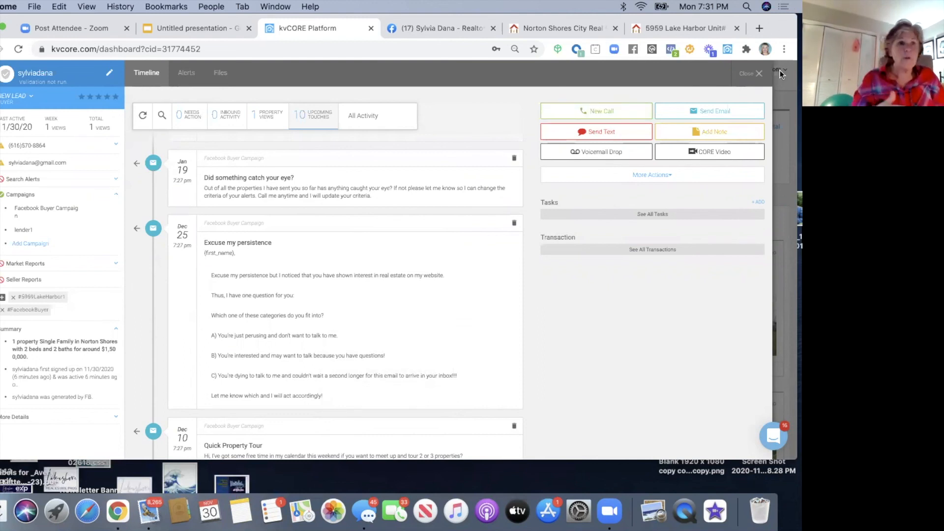
click(197, 76)
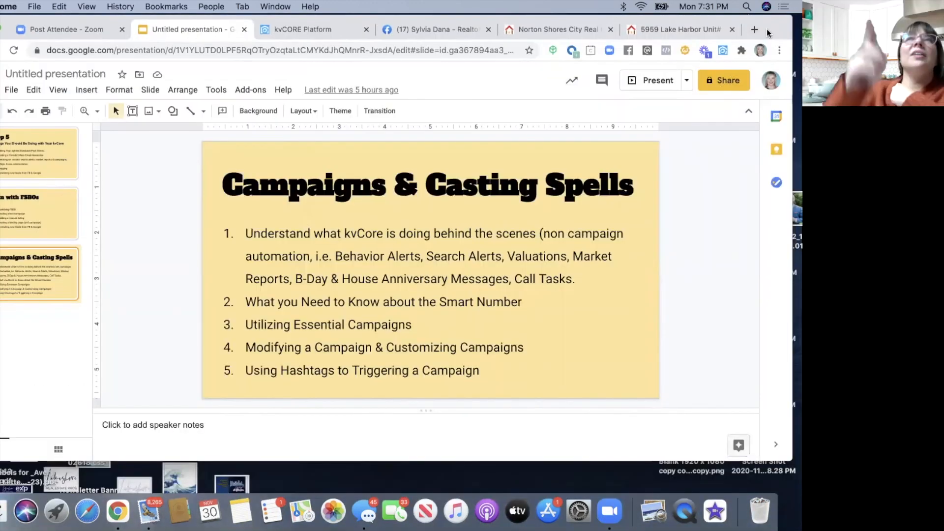